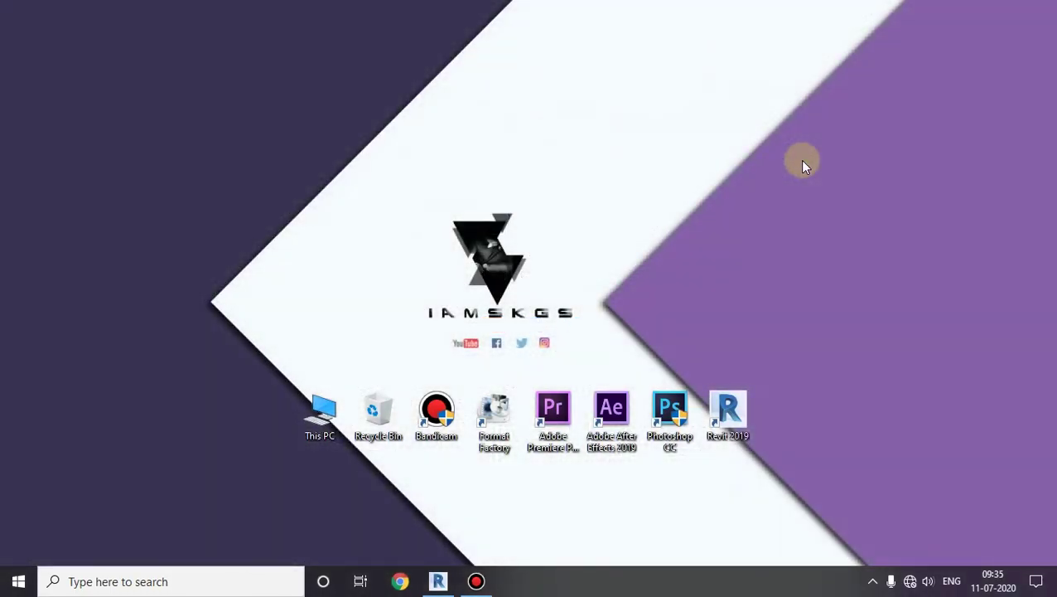
Bring up Revit's Recent Files screen and open a new DefaultMetric2019 project
click(438, 581)
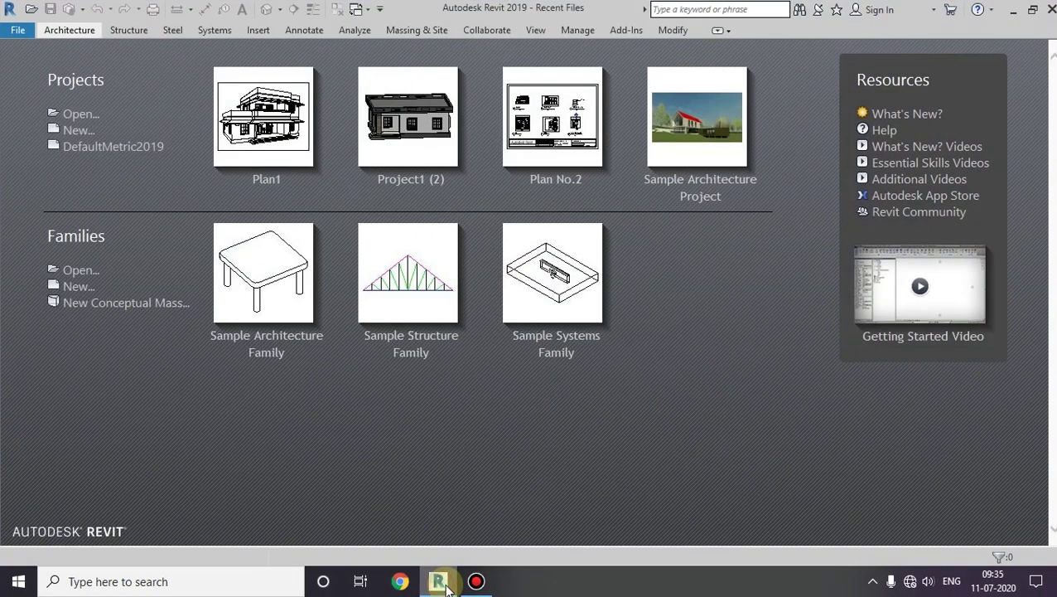
click(100, 150)
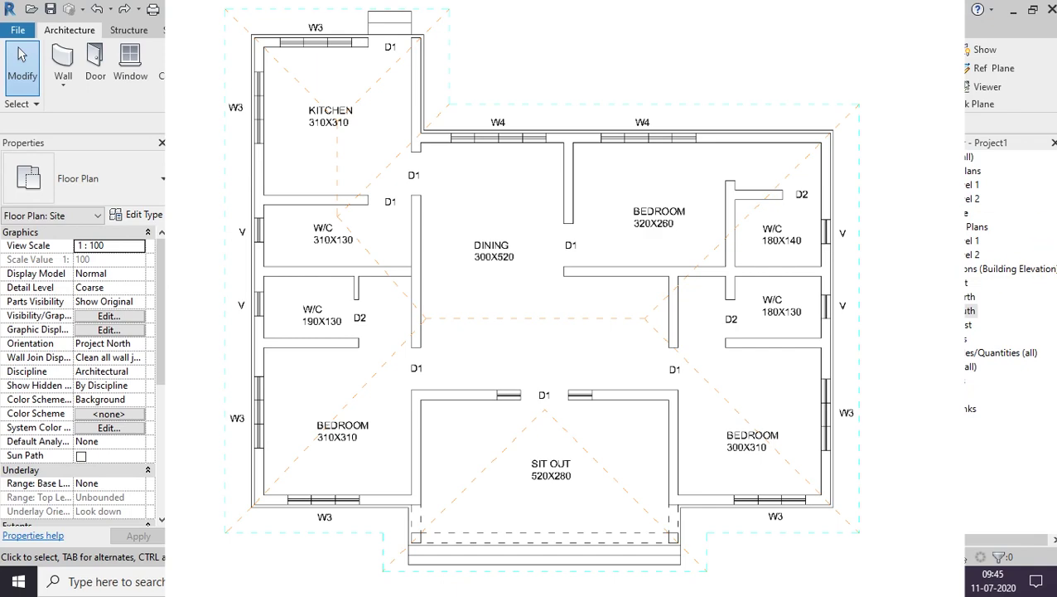
key(u)
key(n)
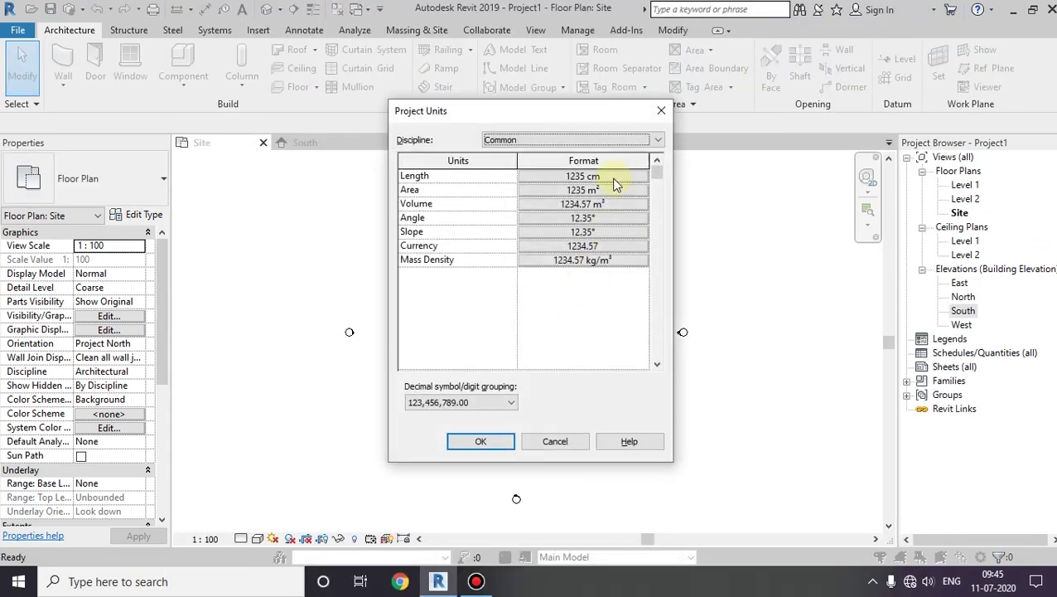
click(614, 177)
click(540, 396)
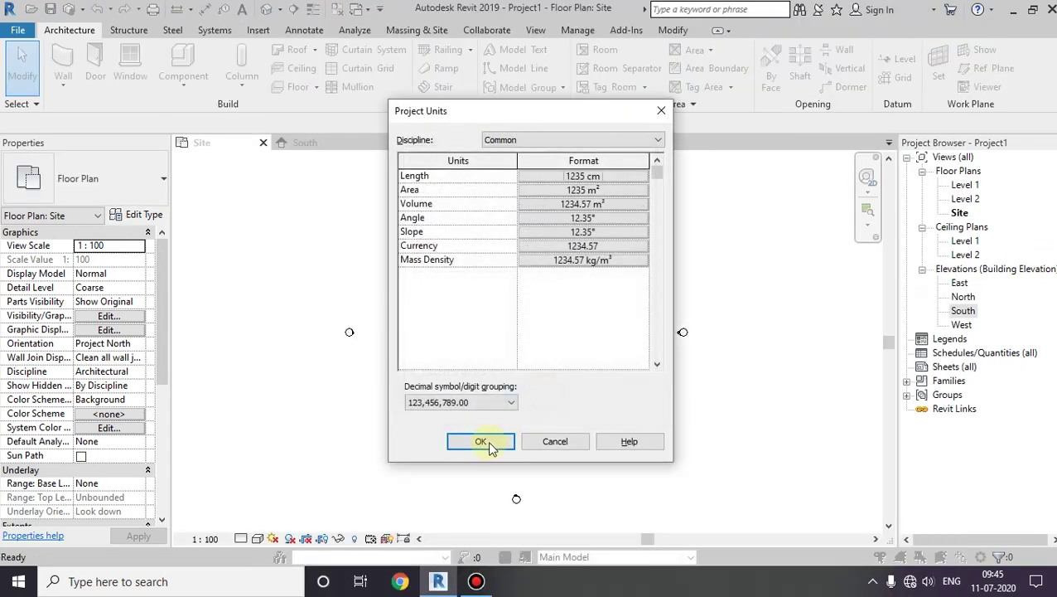
click(484, 441)
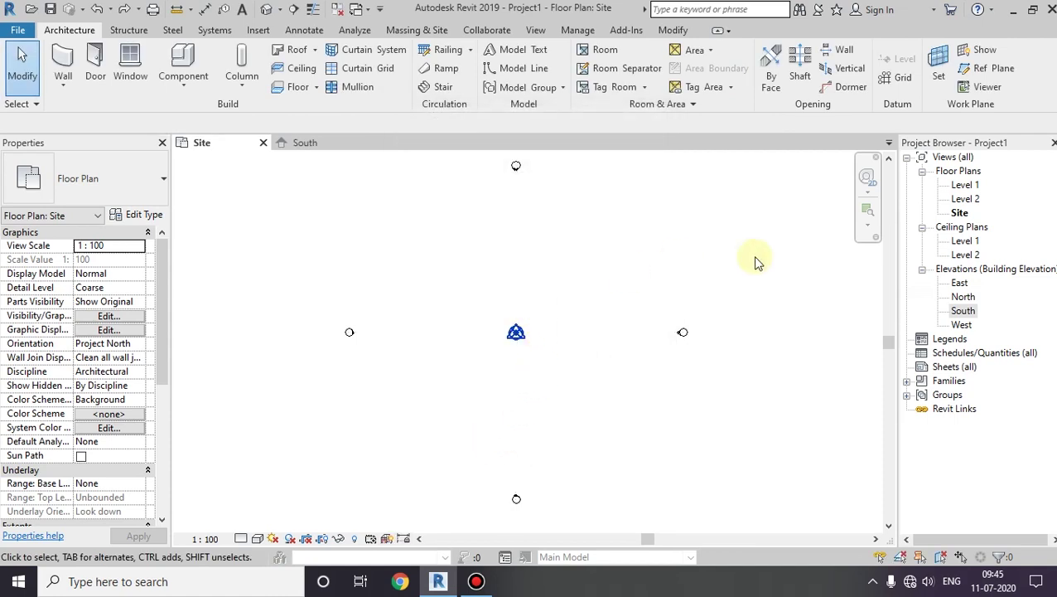
In the South elevation, rename Level 1 to GL and Level 2 to PL
double_click(959, 311)
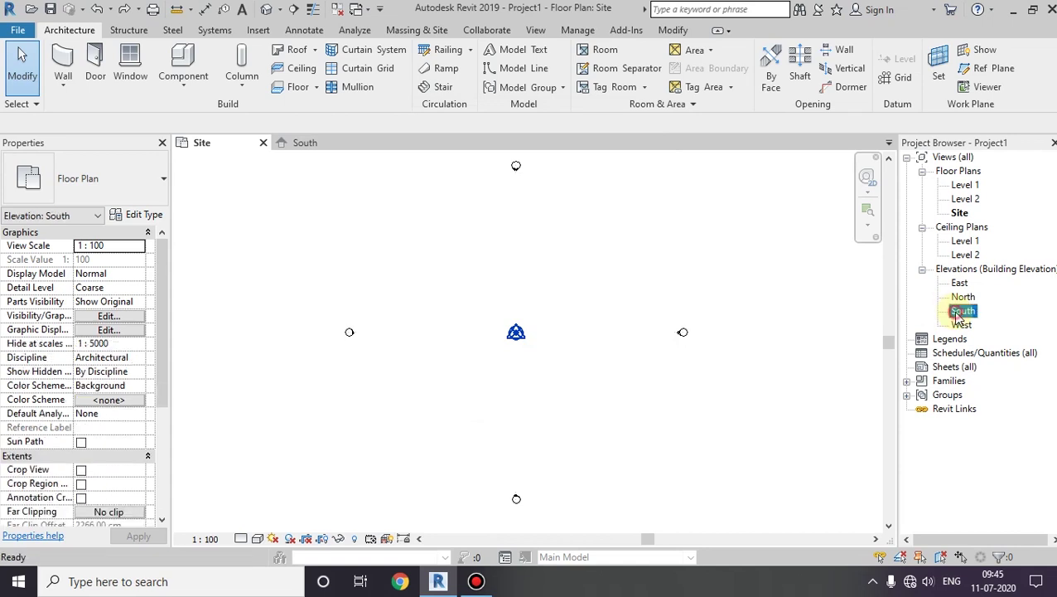
middle_drag(551, 331, 456, 301)
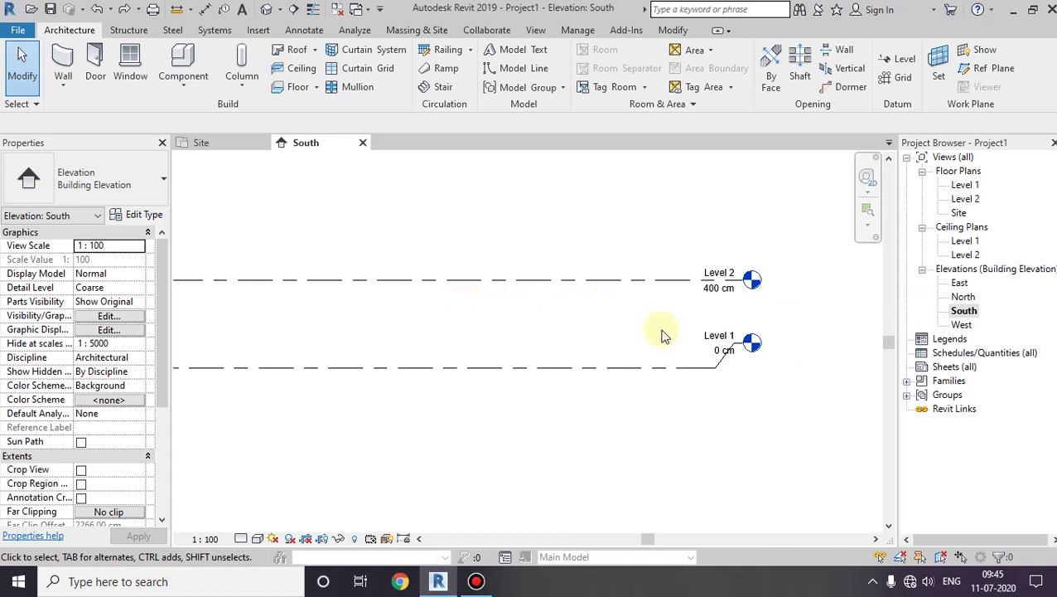
double_click(716, 331)
key(BackSpace)
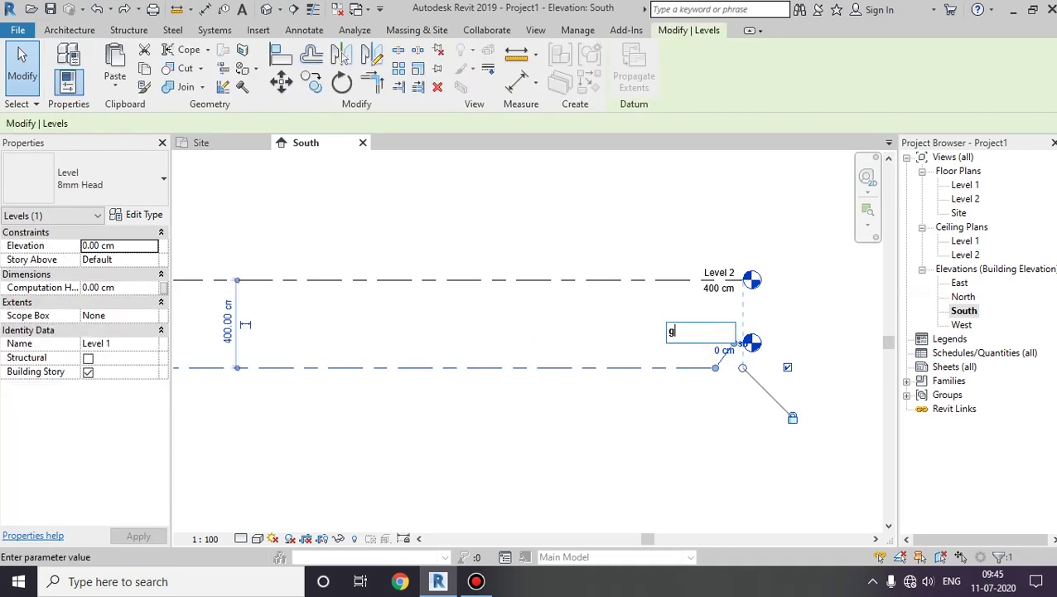
text(GL)
click(689, 405)
double_click(722, 274)
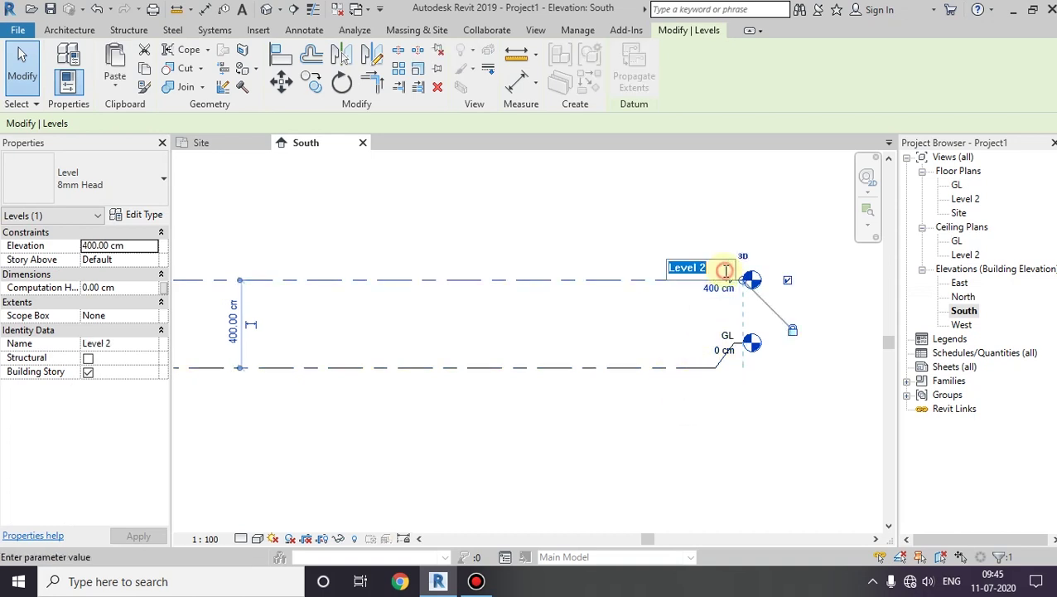
key(BackSpace)
text(PL)
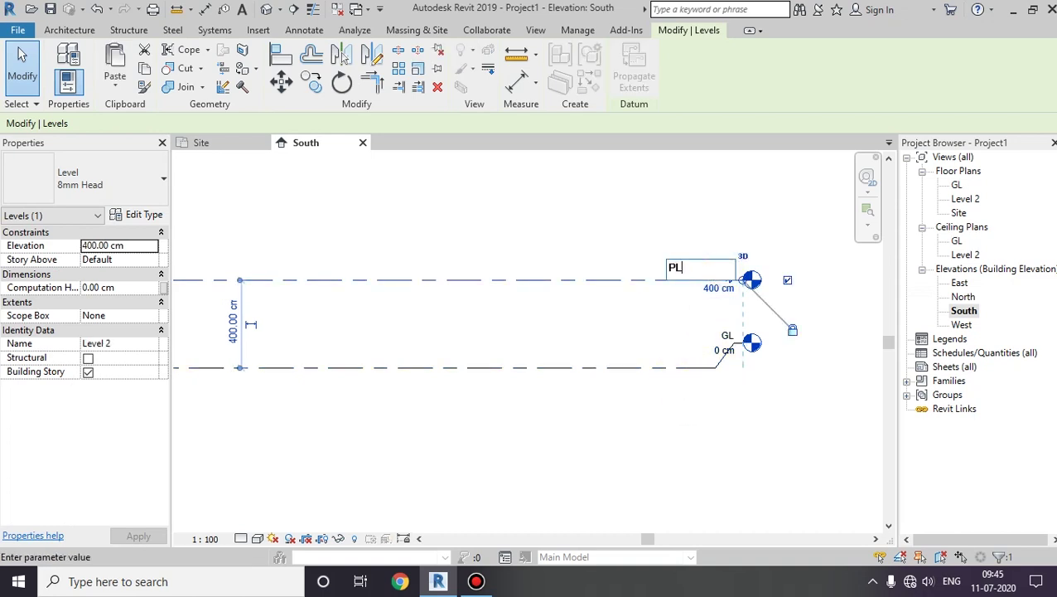
click(712, 291)
Change the PL level elevation from 400 cm to 60 cm
click(712, 294)
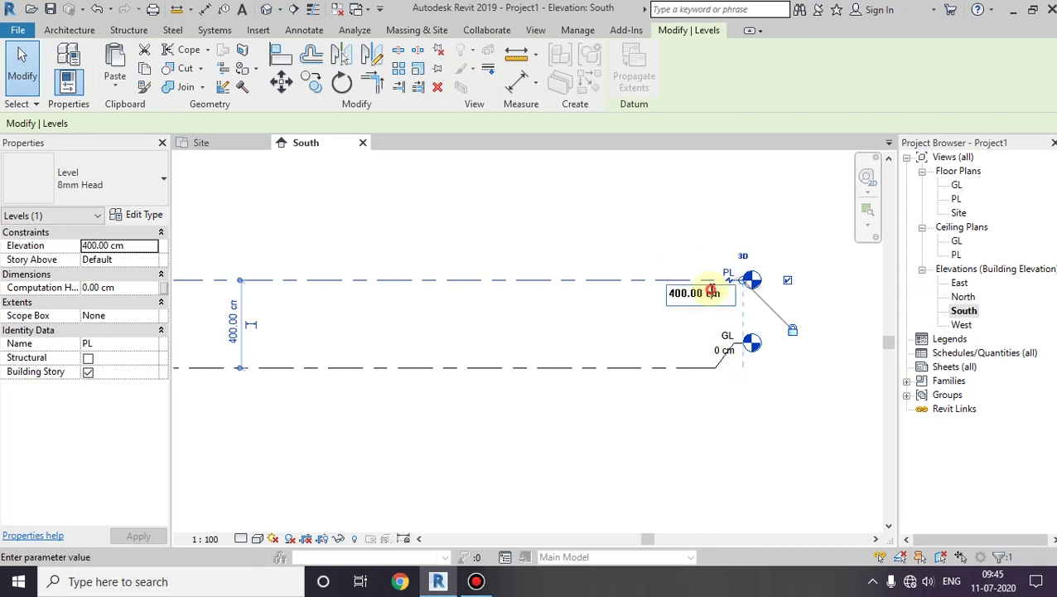
drag(718, 294, 652, 300)
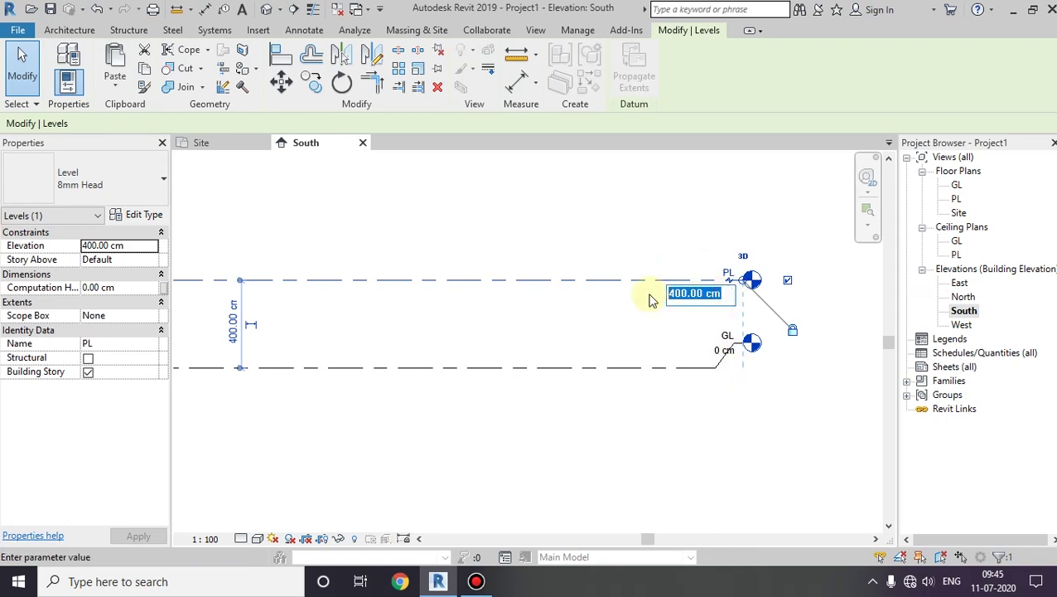
text(60)
key(Return)
click(671, 405)
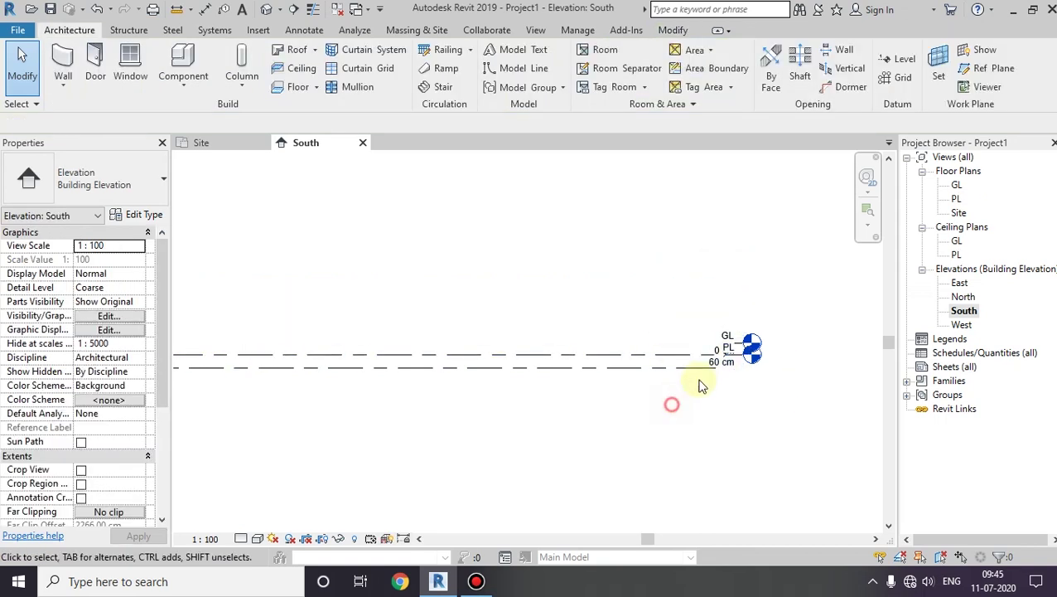
Offset the PL level head above GL's with an elbow
scroll(673, 377, up, 2)
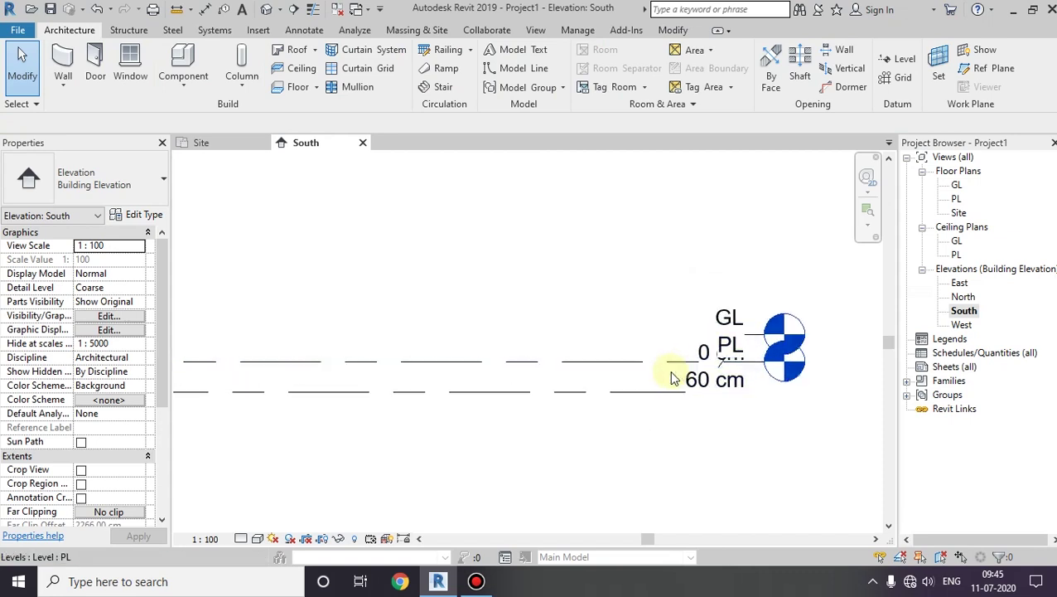
click(642, 360)
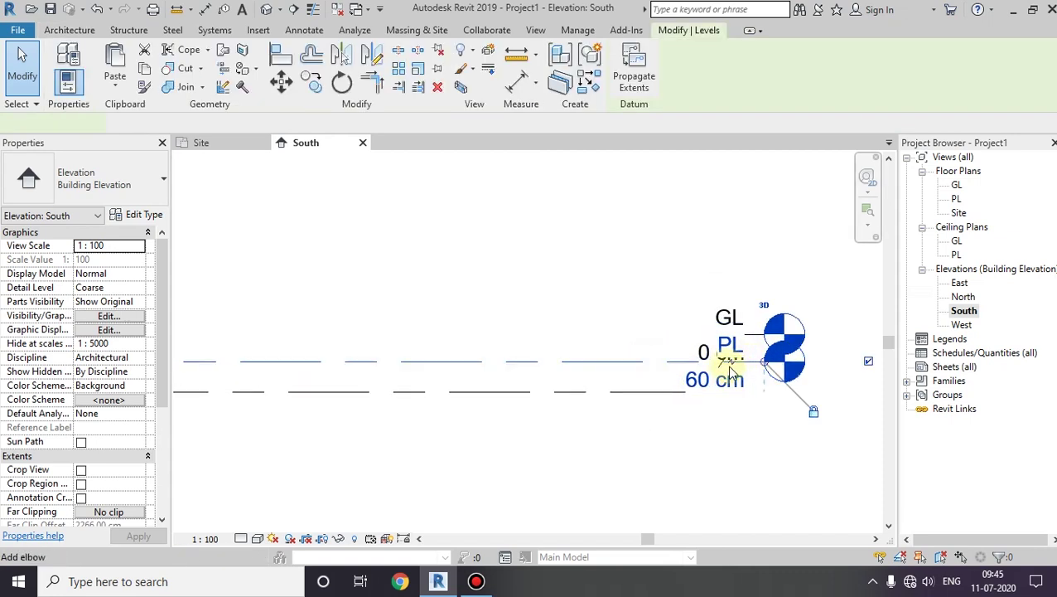
drag(731, 373, 741, 303)
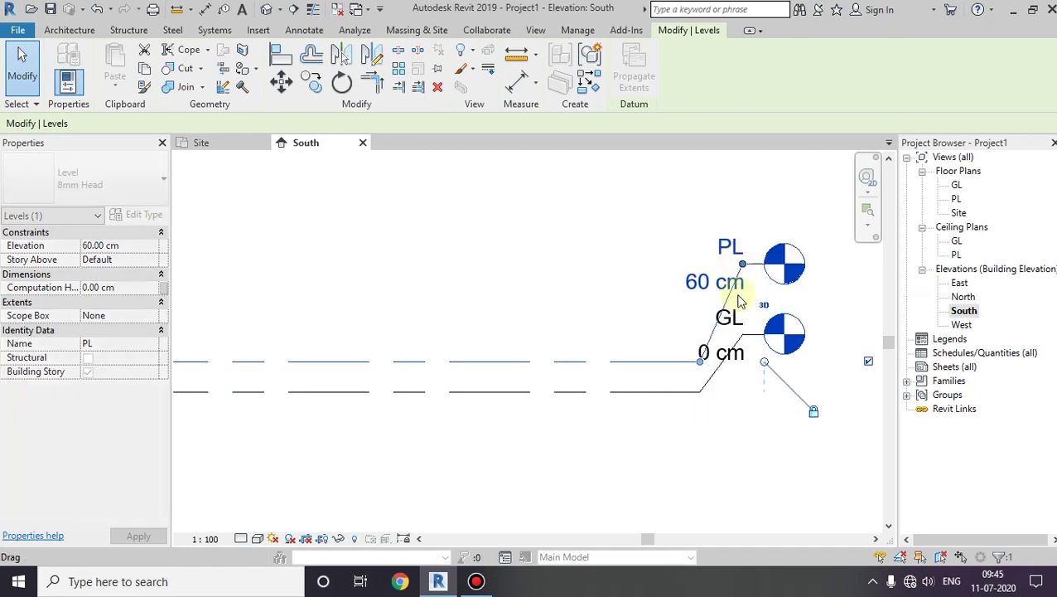
click(758, 471)
middle_drag(637, 377, 704, 377)
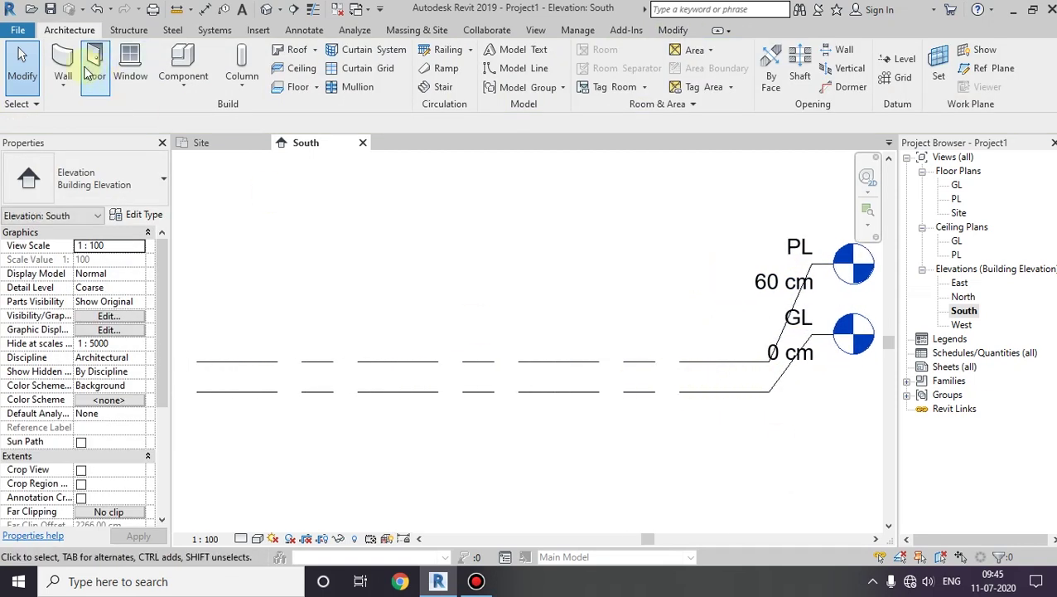
Create Level 3 with Pick Lines at a 210 cm offset above PL
click(902, 61)
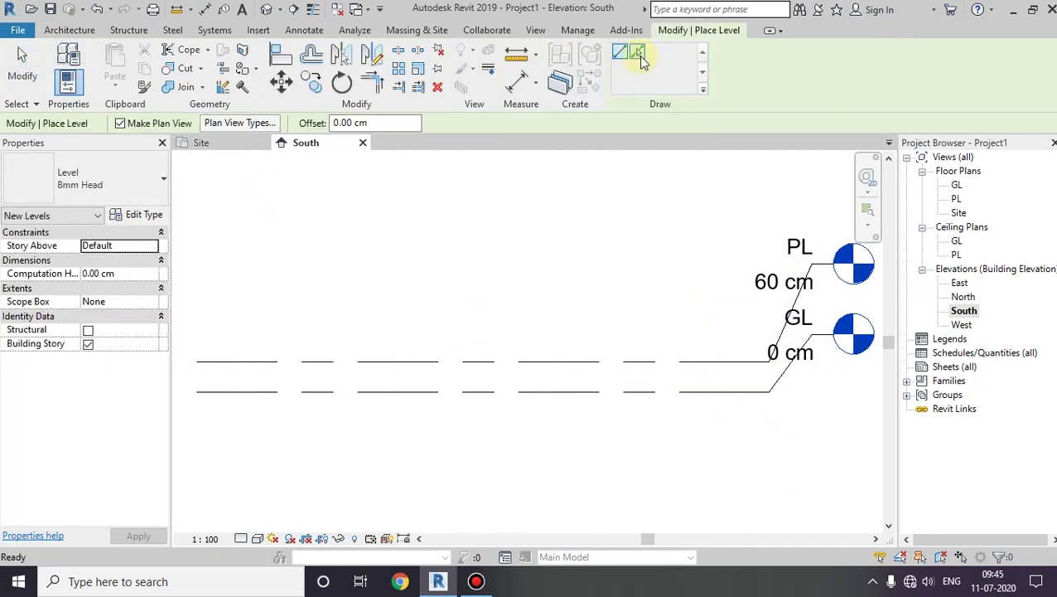
click(638, 53)
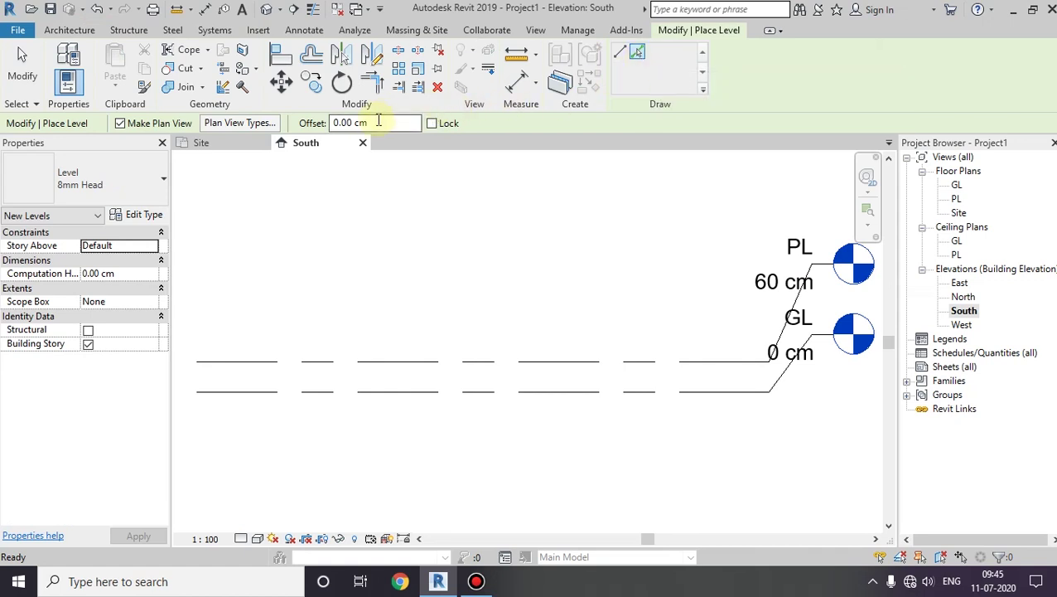
click(377, 122)
text(2)
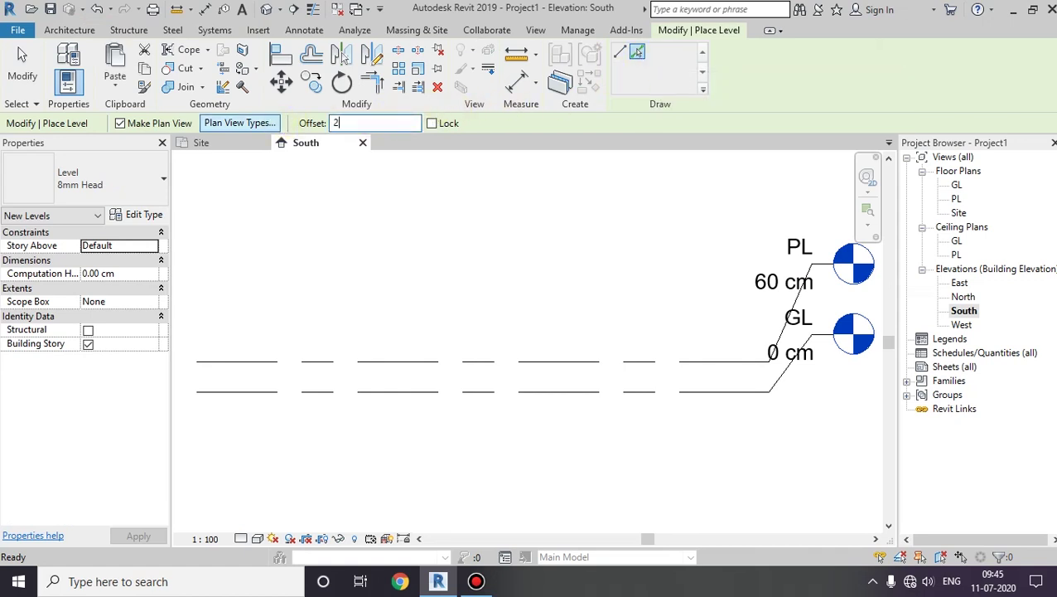
text(10)
key(Return)
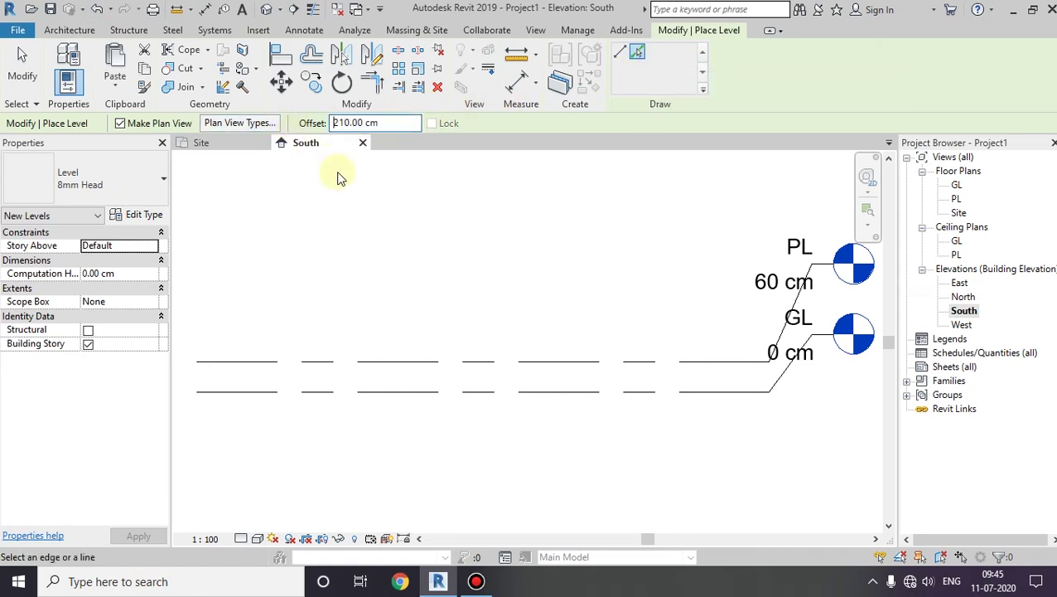
scroll(587, 219, down, 1)
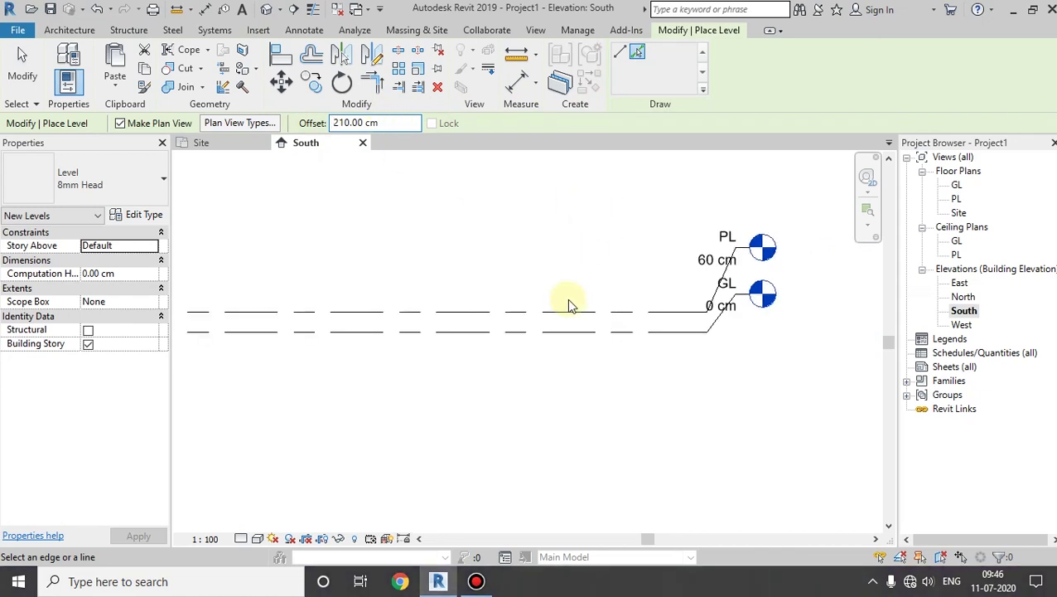
middle_drag(572, 305, 702, 461)
scroll(700, 457, down, 1)
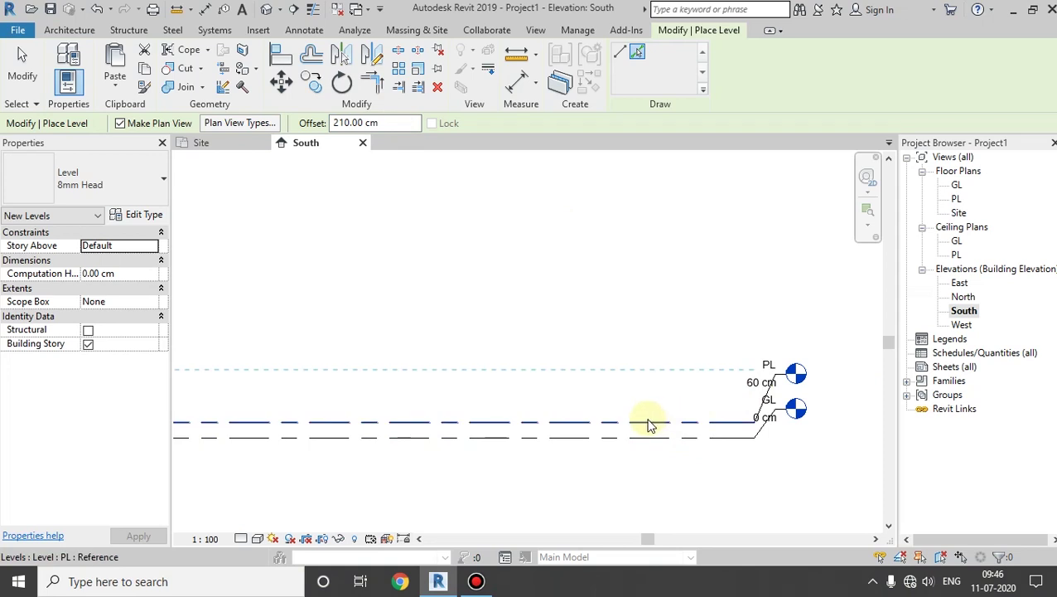
click(645, 420)
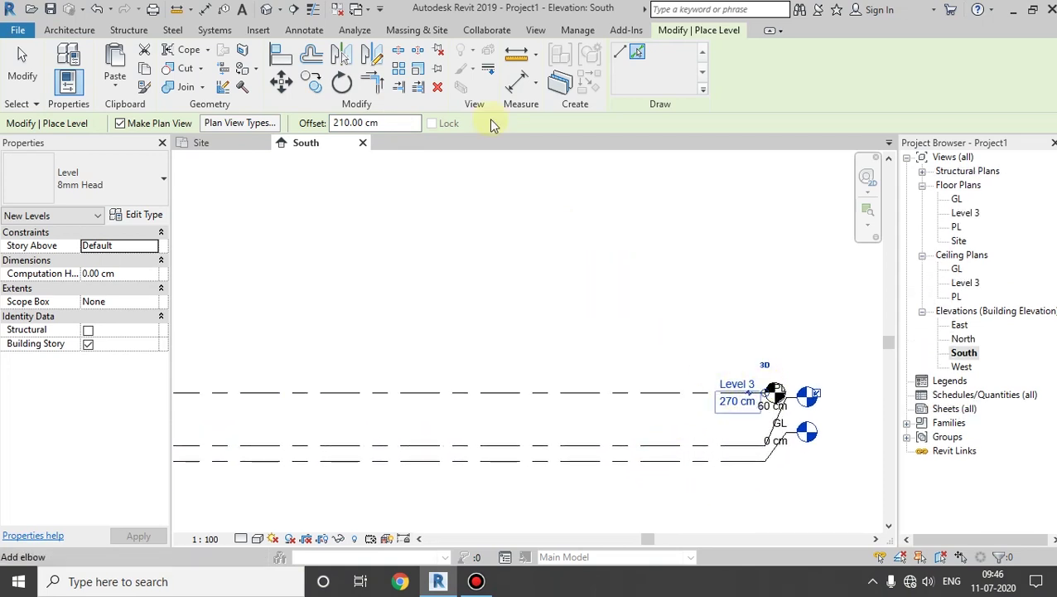
Create Level 4 at a 300 cm offset and Level 5 20 cm above it
double_click(348, 122)
text(3)
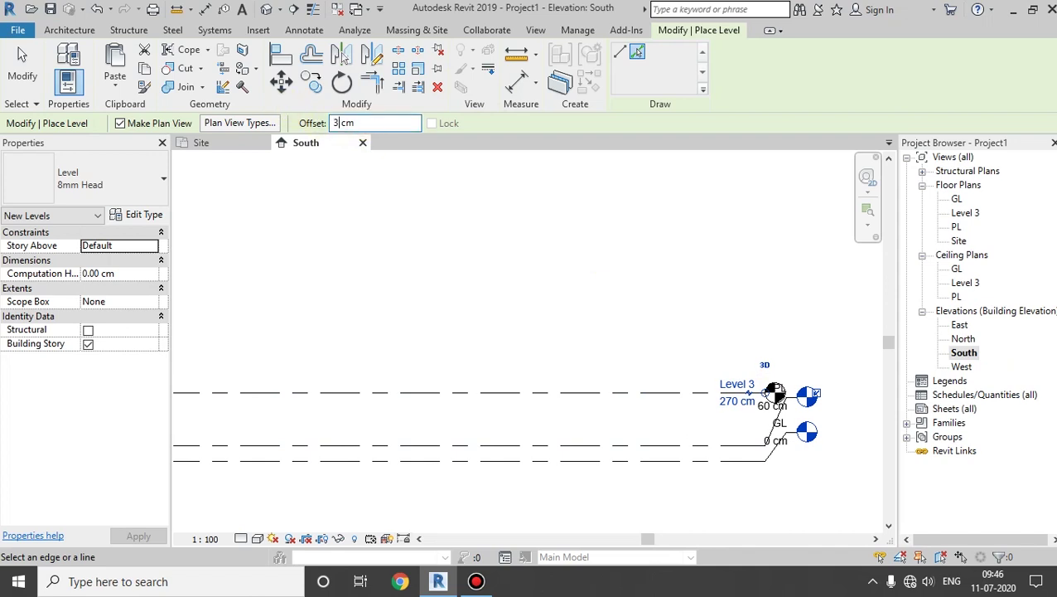
text(00)
key(Tab)
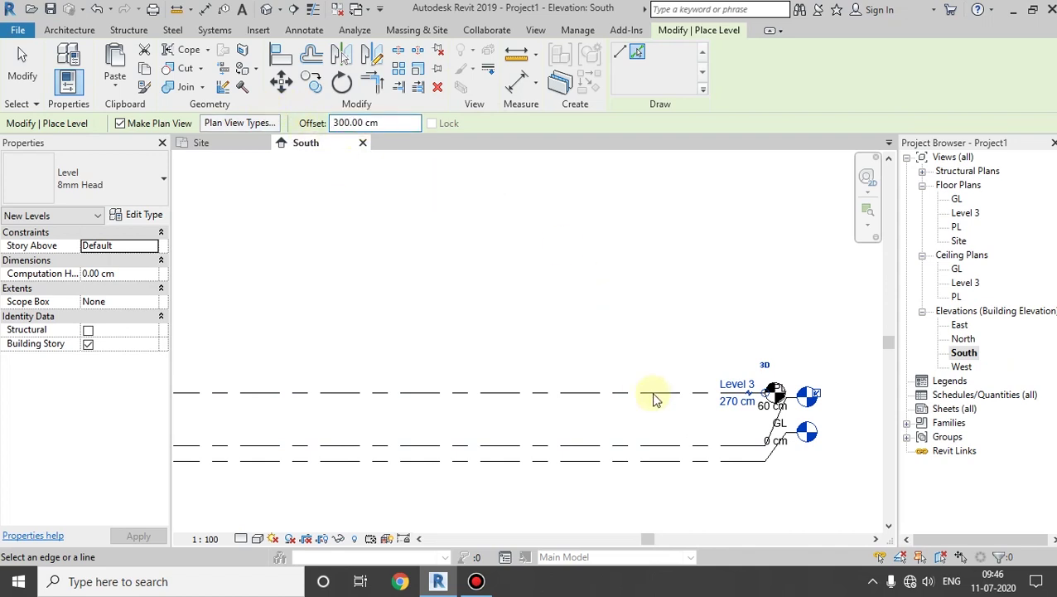
click(671, 444)
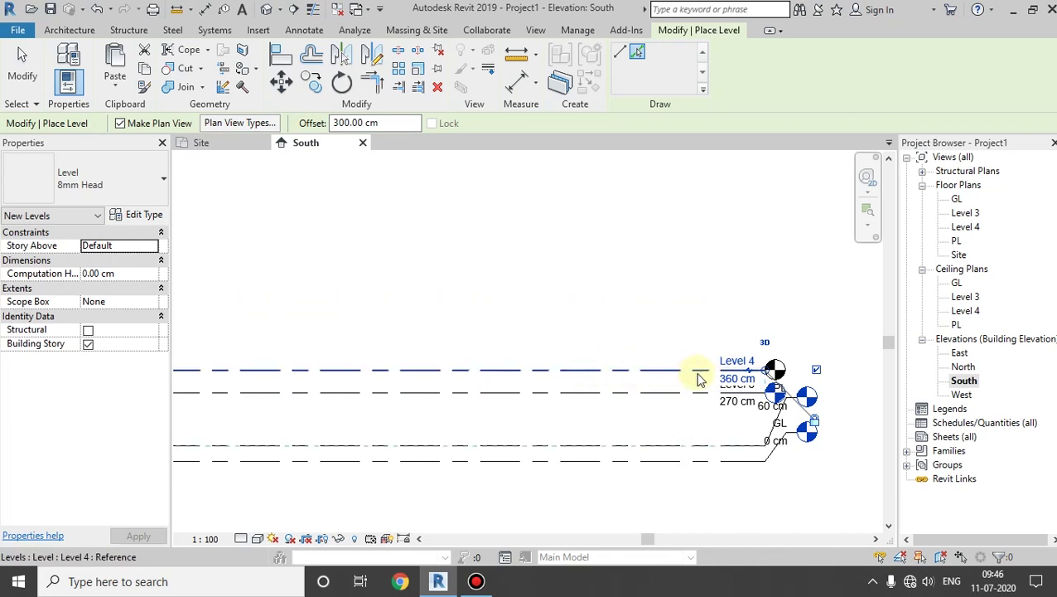
middle_drag(629, 370, 513, 237)
click(357, 123)
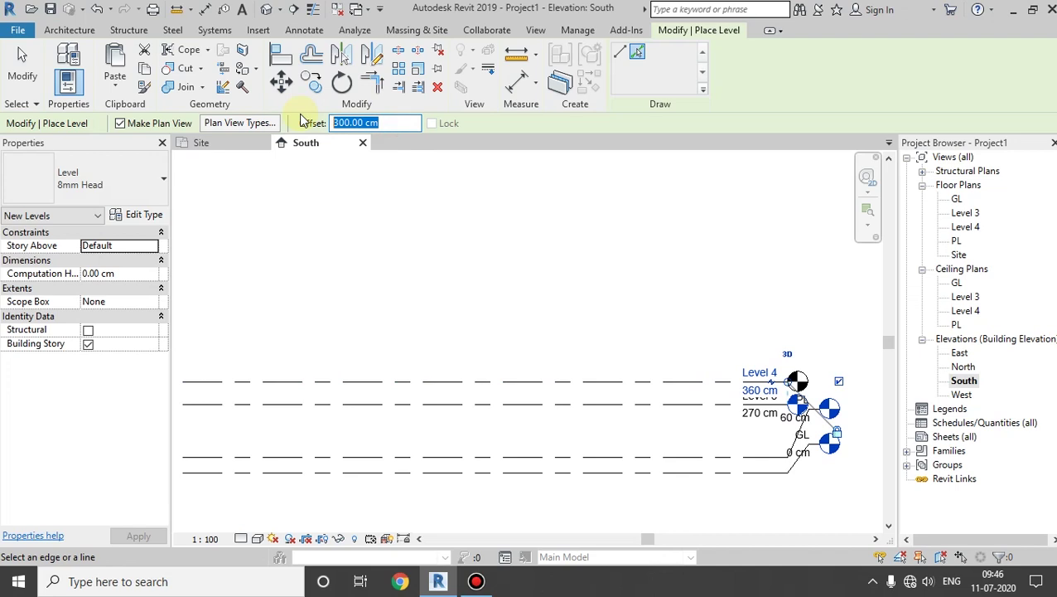
text(20)
key(Return)
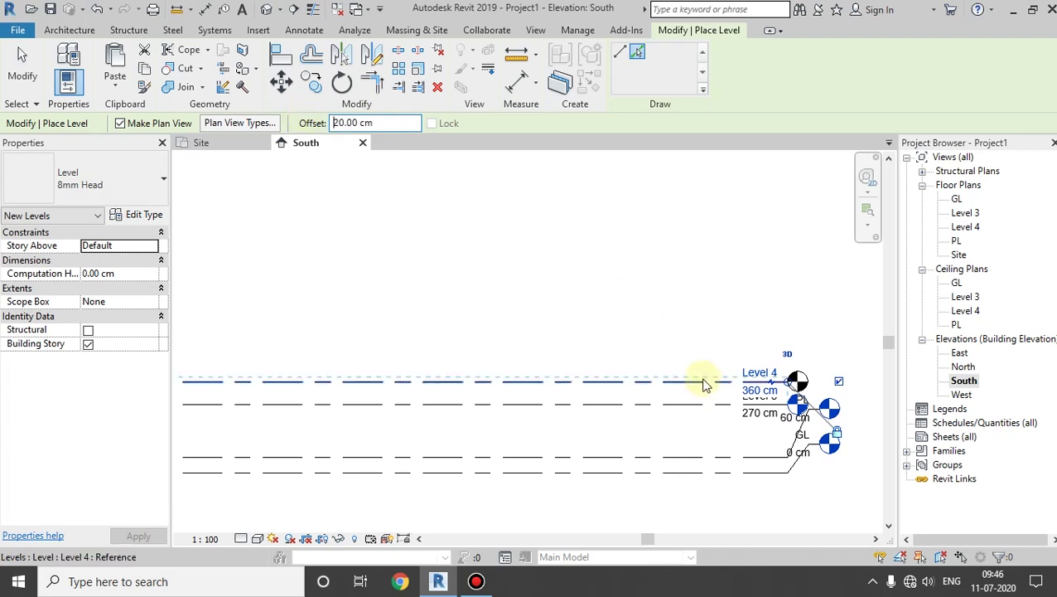
click(701, 376)
Undo the accidental Level 6 placed at the level heads
scroll(679, 365, up, 1)
scroll(630, 331, up, 1)
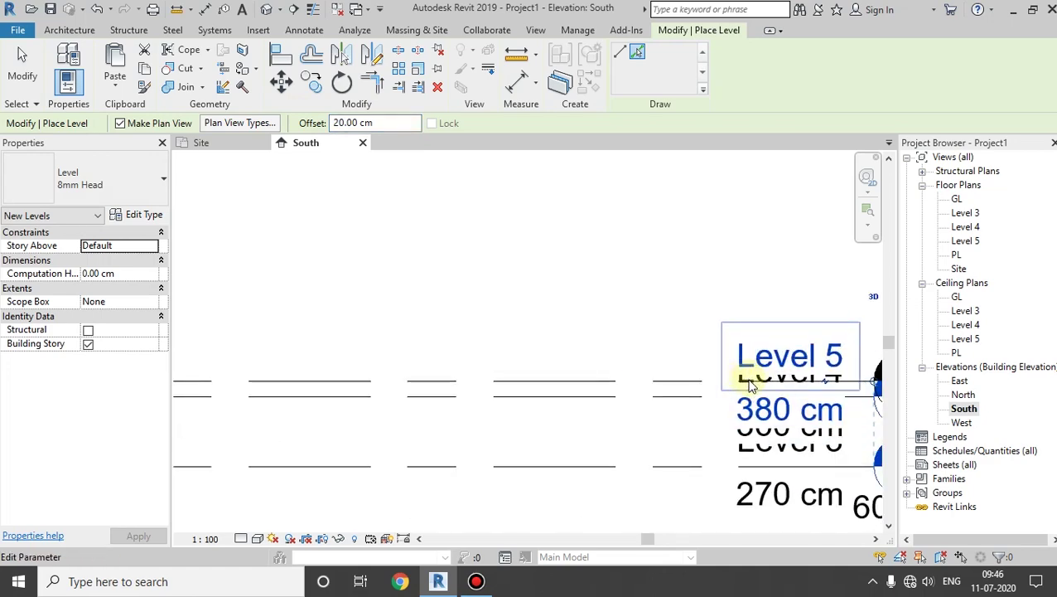
scroll(598, 305, up, 2)
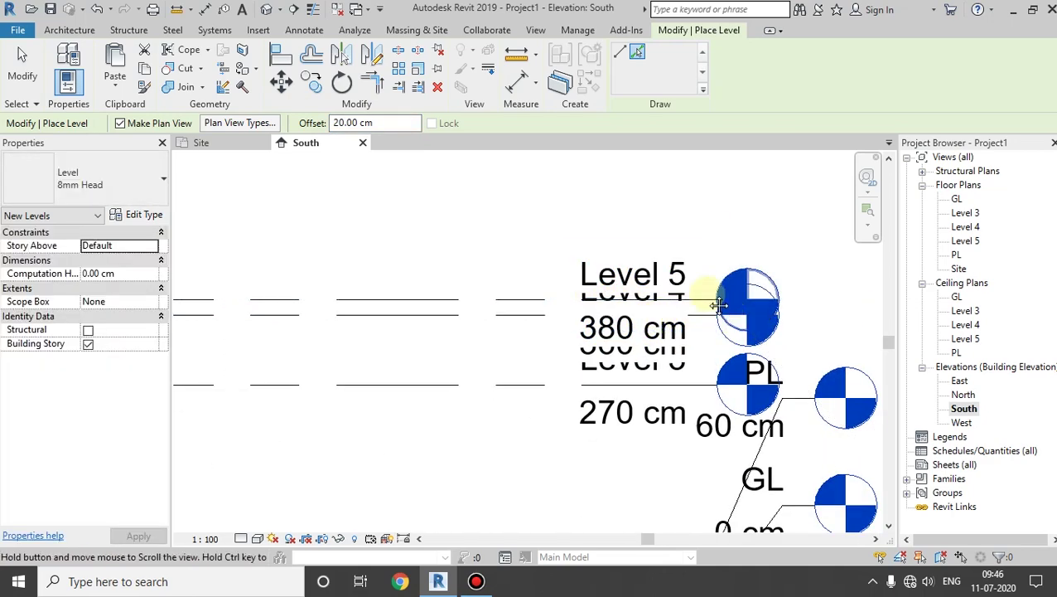
middle_drag(465, 306, 446, 284)
click(478, 280)
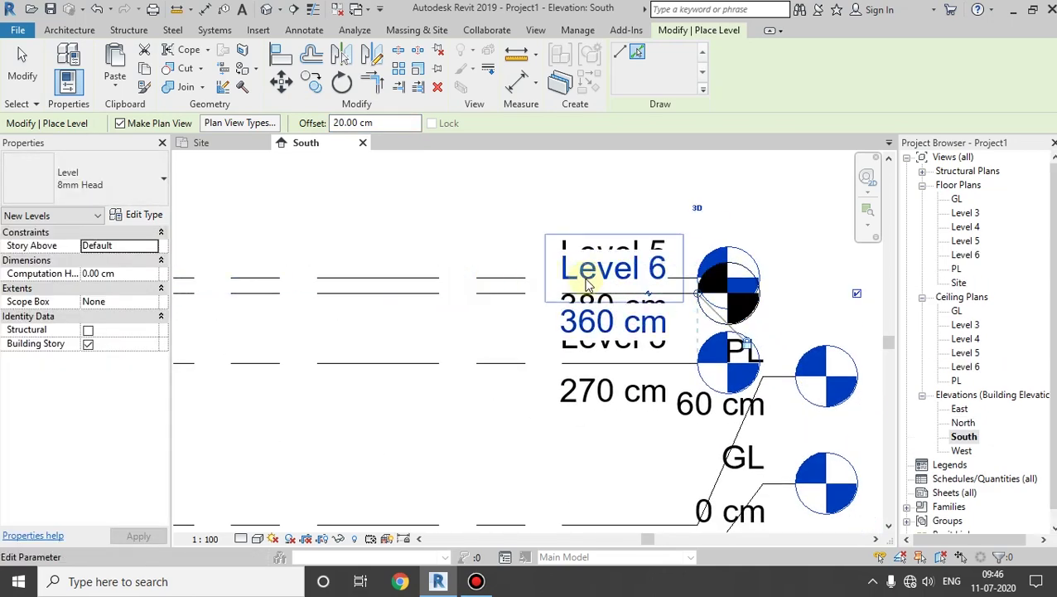
key(ctrl+z)
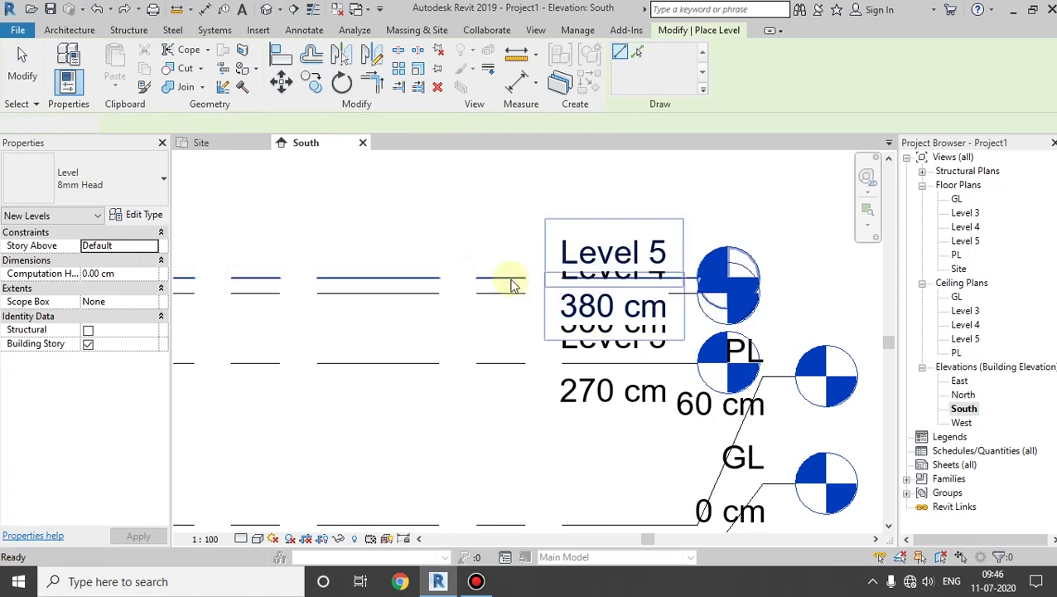
Offset the heads of Levels 5, 3 and 4 with elbows so they don't overlap
key(Escape)
click(508, 284)
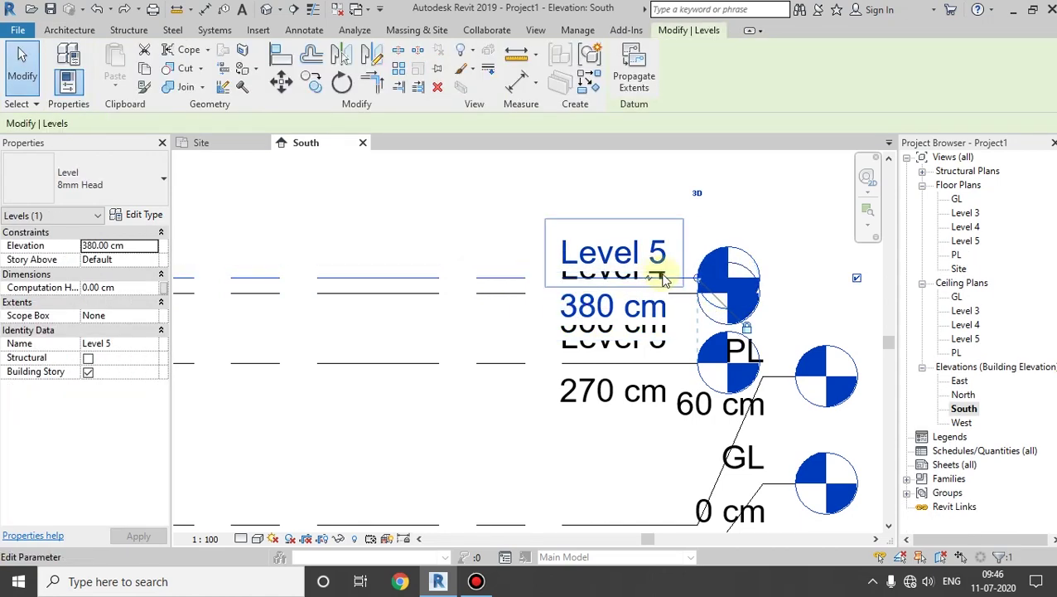
drag(652, 283, 659, 161)
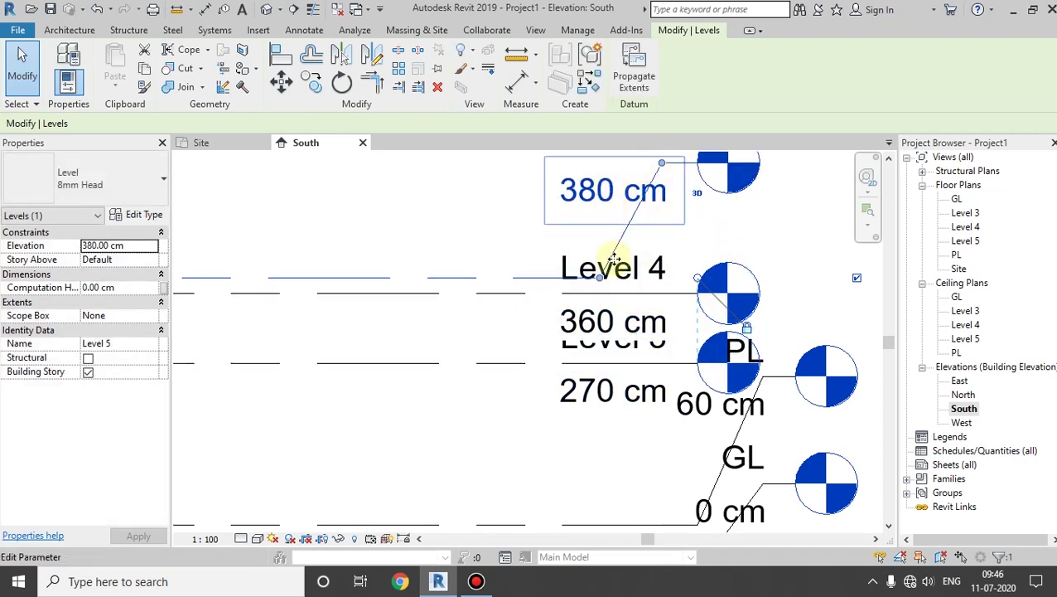
scroll(634, 313, down, 1)
middle_drag(637, 316, 624, 304)
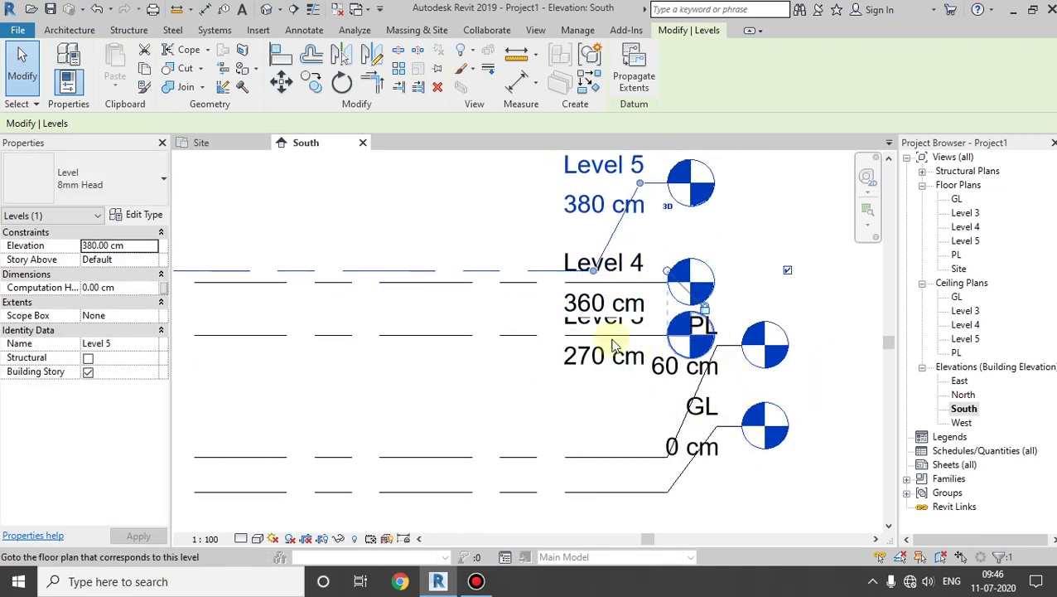
click(523, 336)
drag(651, 347, 648, 407)
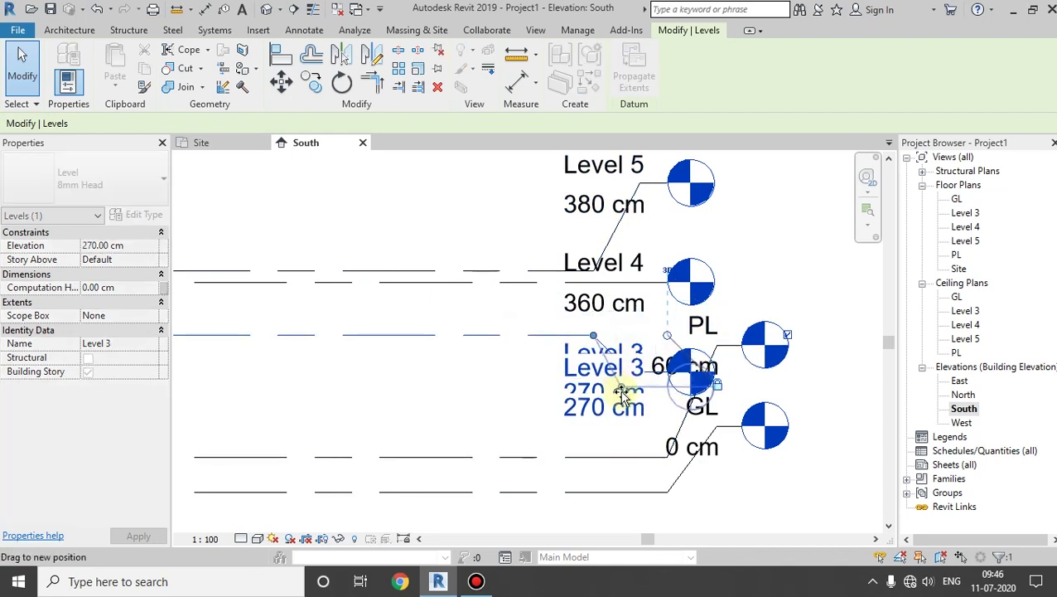
click(634, 283)
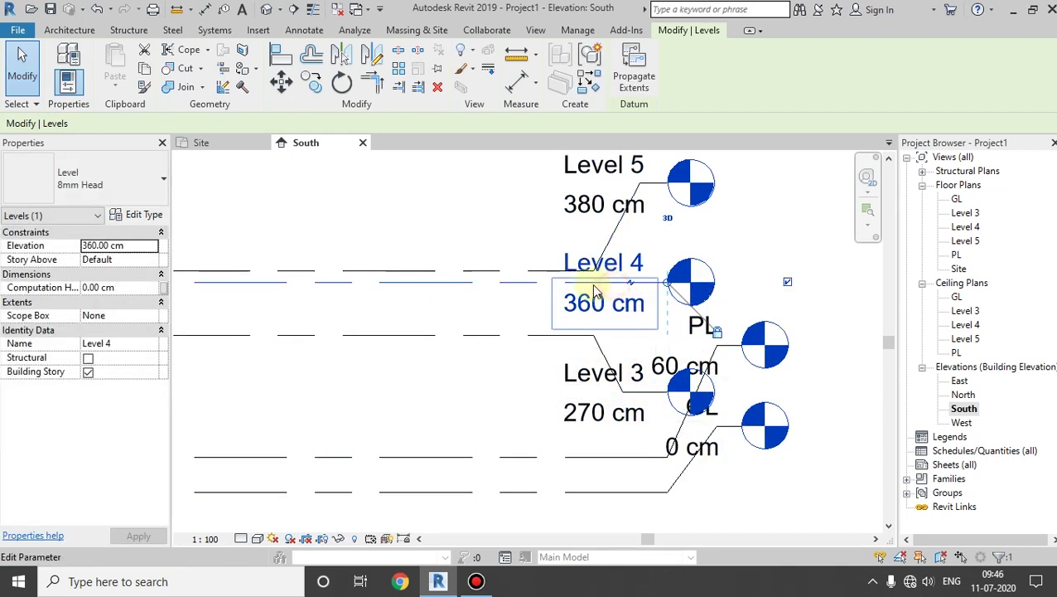
drag(632, 285, 647, 242)
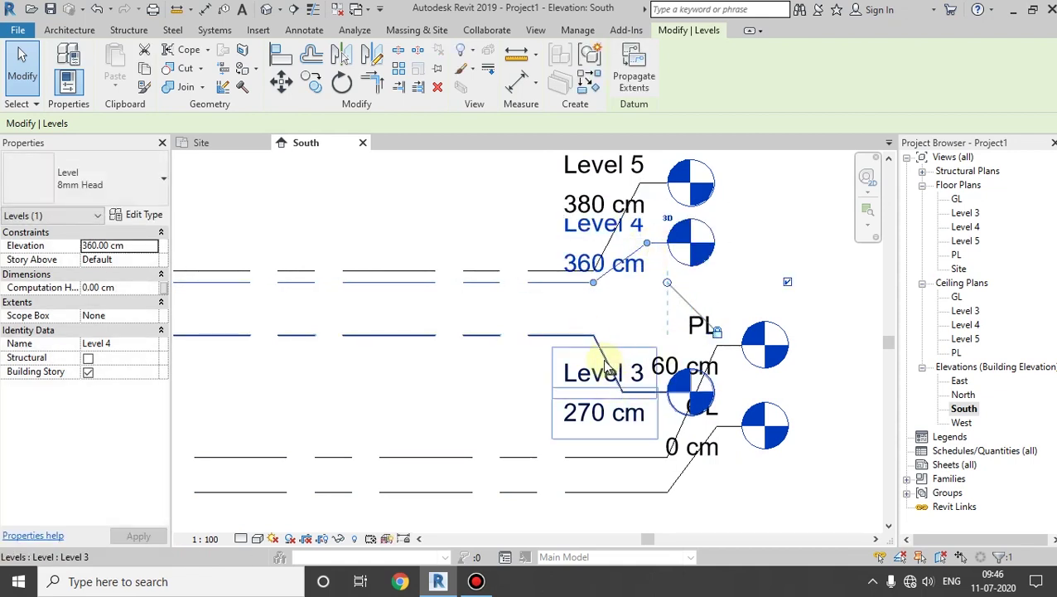
click(587, 338)
mouse_move(623, 389)
mouse_down()
mouse_move(650, 319)
mouse_move(654, 331)
mouse_up()
Rename Level 3 to LL, Level 4 to RL and Level 5 to RS
scroll(671, 315, down, 1)
scroll(667, 373, down, 2)
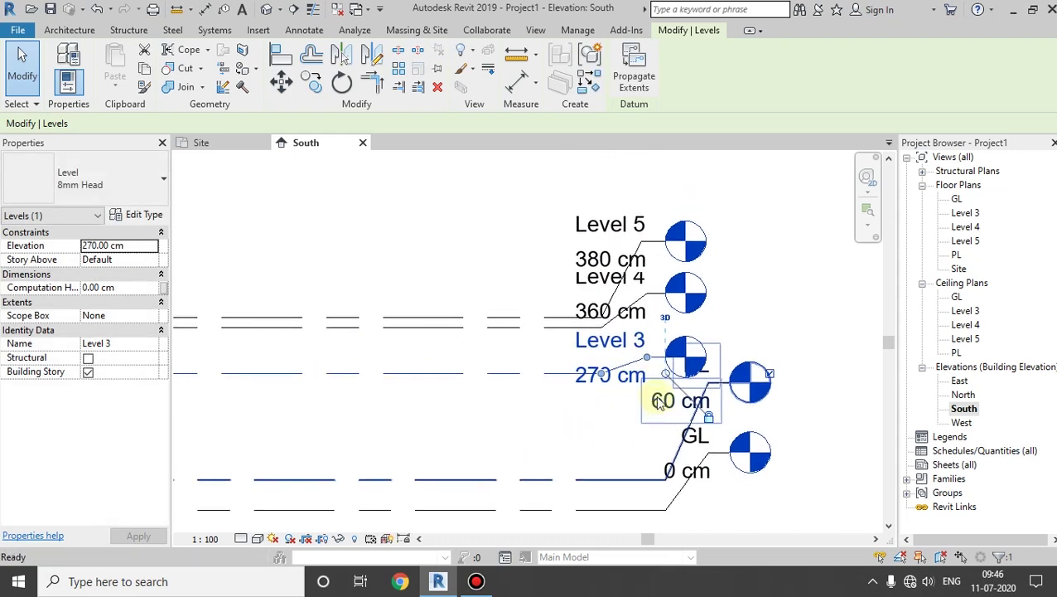
click(605, 348)
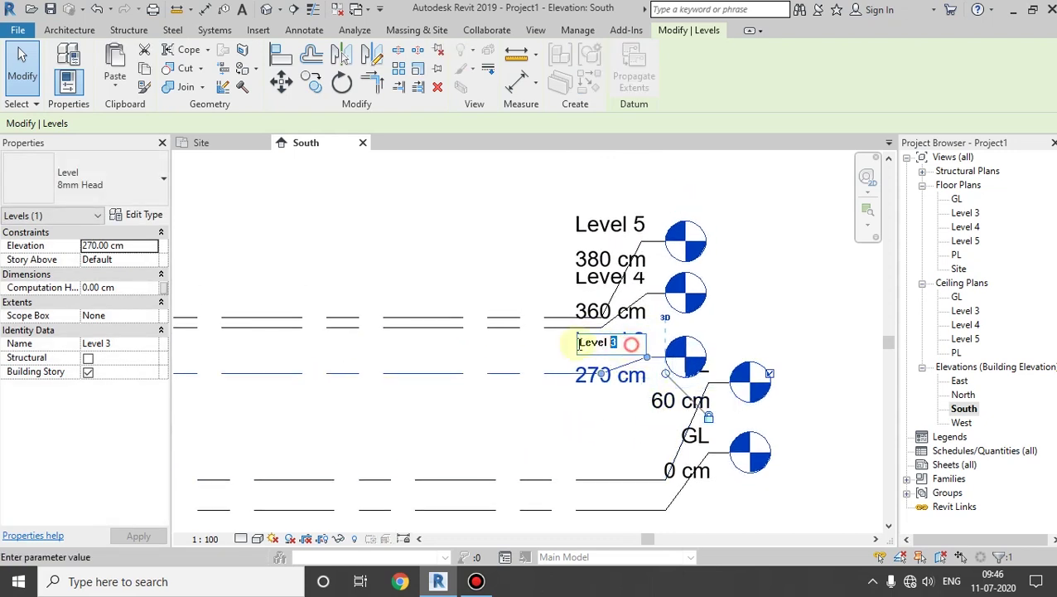
drag(632, 343, 514, 342)
key(BackSpace)
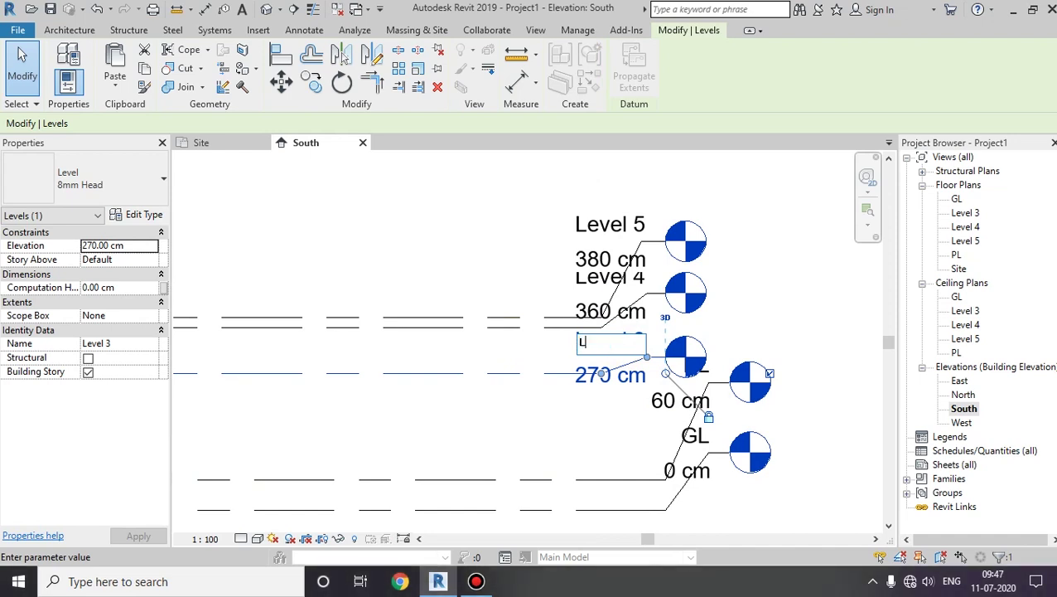
key(Return)
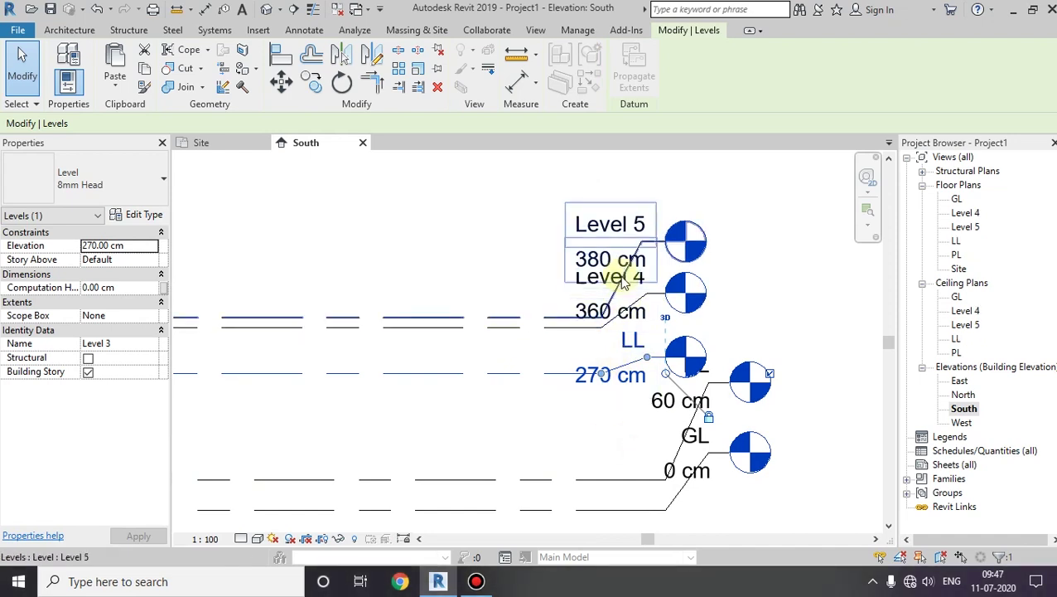
click(585, 276)
click(626, 278)
text(RL)
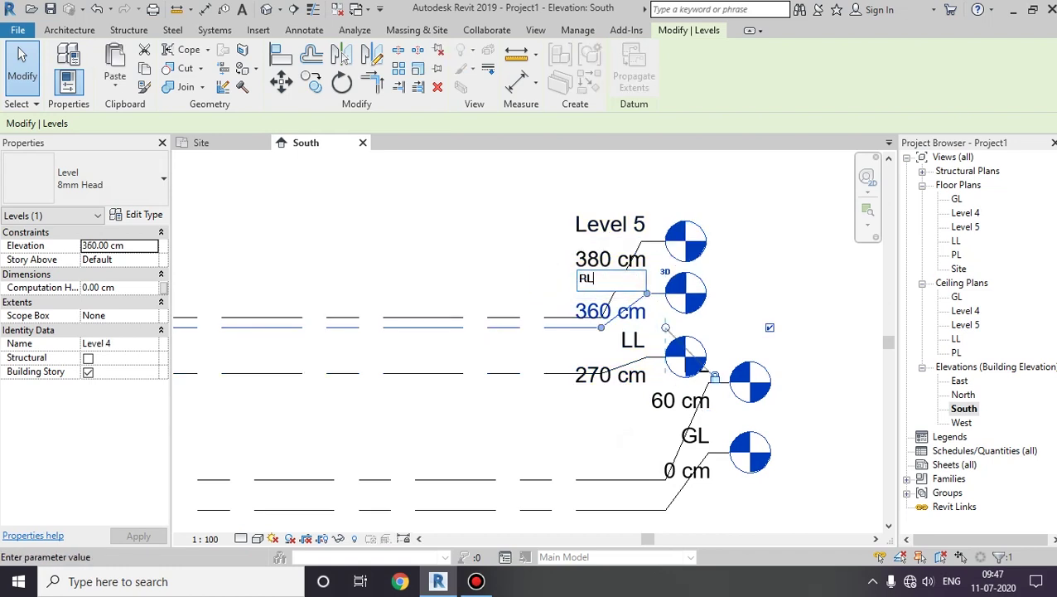
click(602, 234)
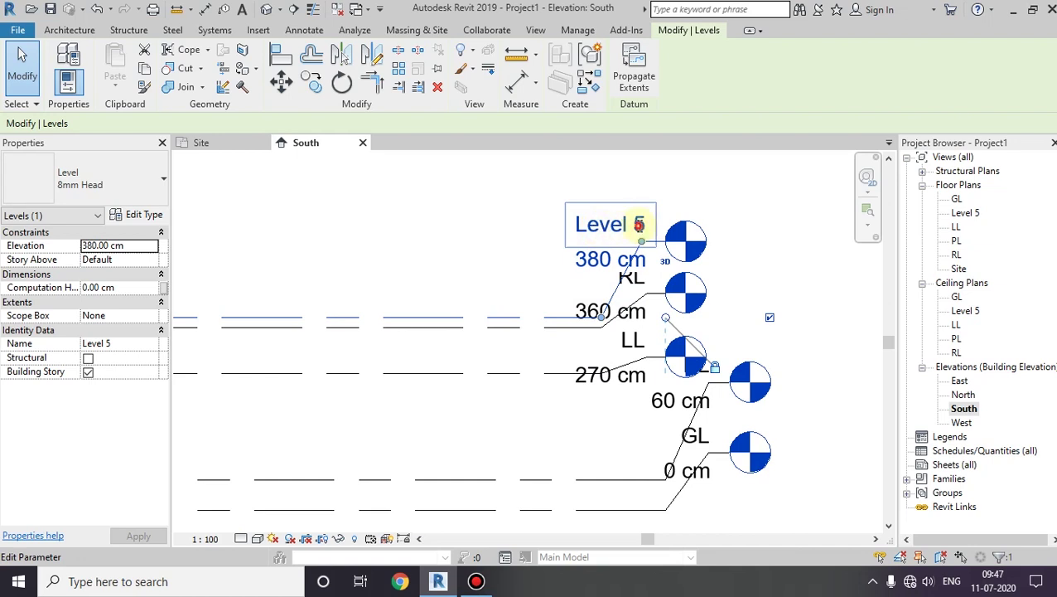
click(638, 226)
text(RS)
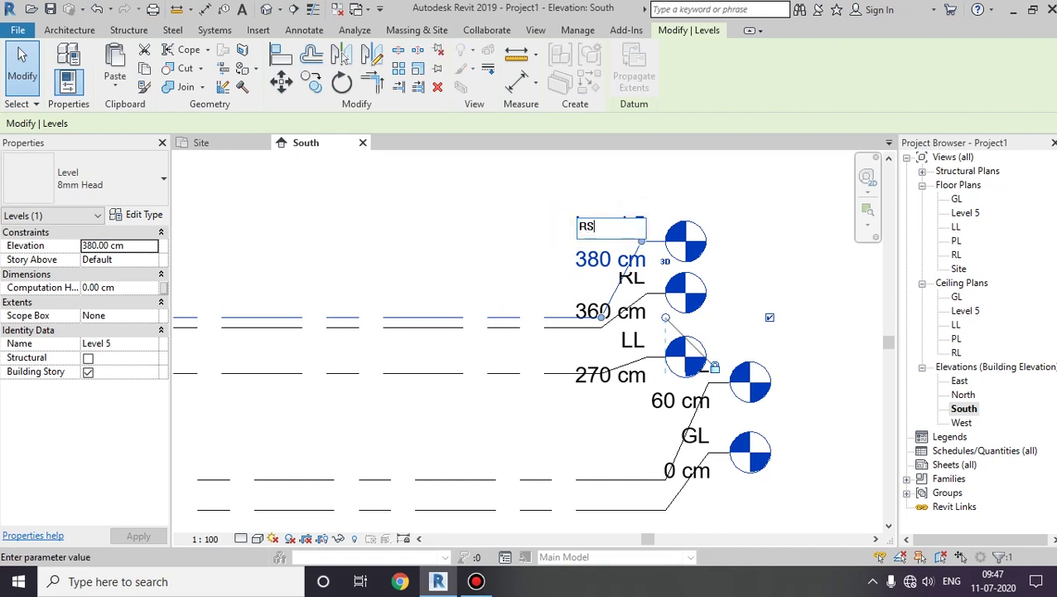
click(766, 241)
Pull the GL head down below PL and move the PL head into clear space
scroll(791, 320, down, 3)
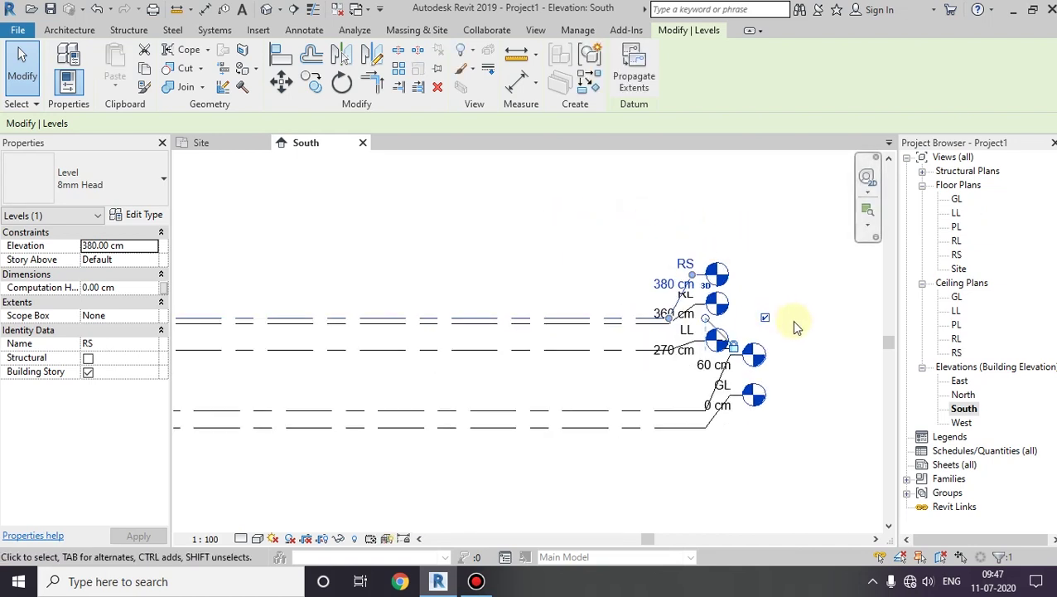
mouse_move(516, 430)
middle_down()
mouse_move(538, 443)
mouse_move(773, 417)
middle_up()
scroll(743, 397, up, 2)
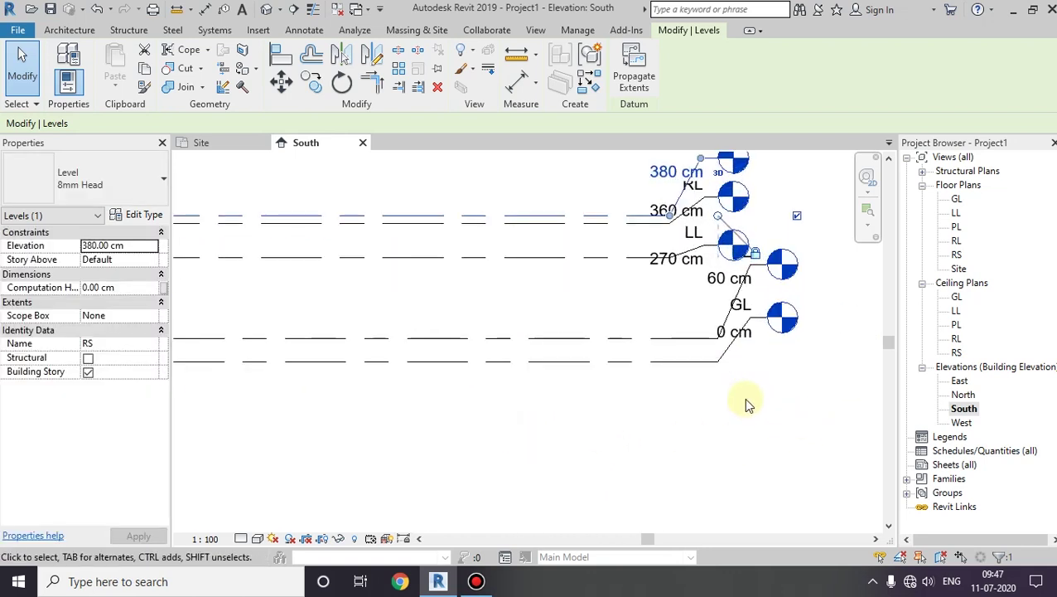
scroll(744, 396, up, 2)
click(727, 358)
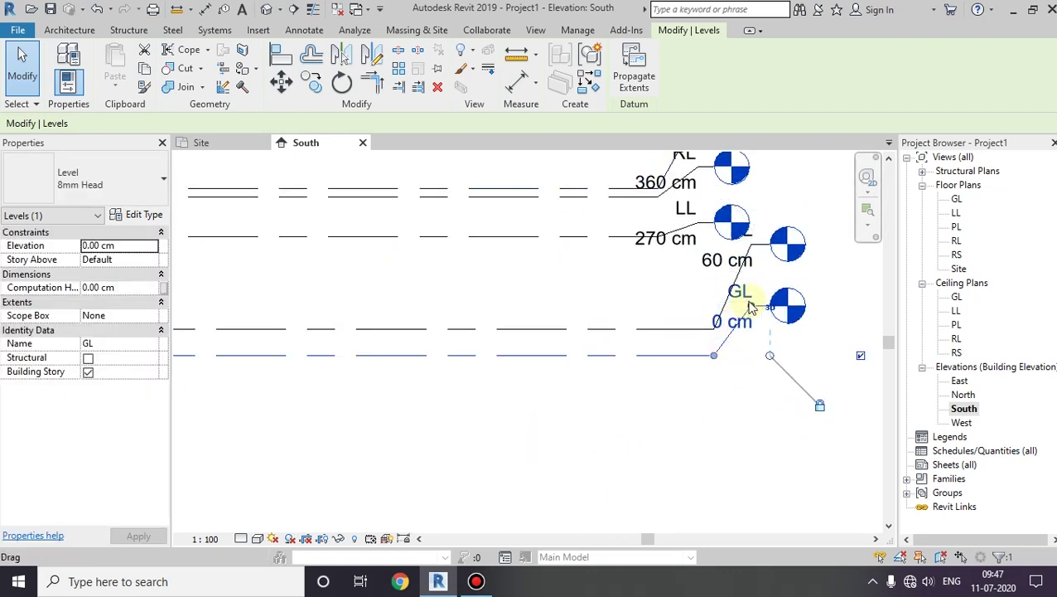
drag(751, 306, 750, 414)
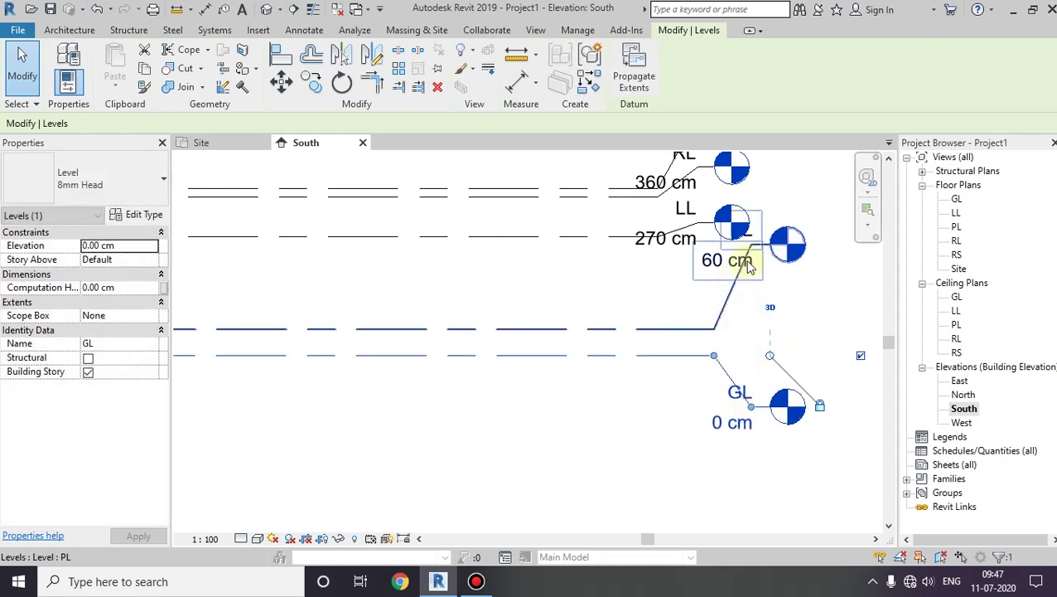
drag(753, 249, 756, 292)
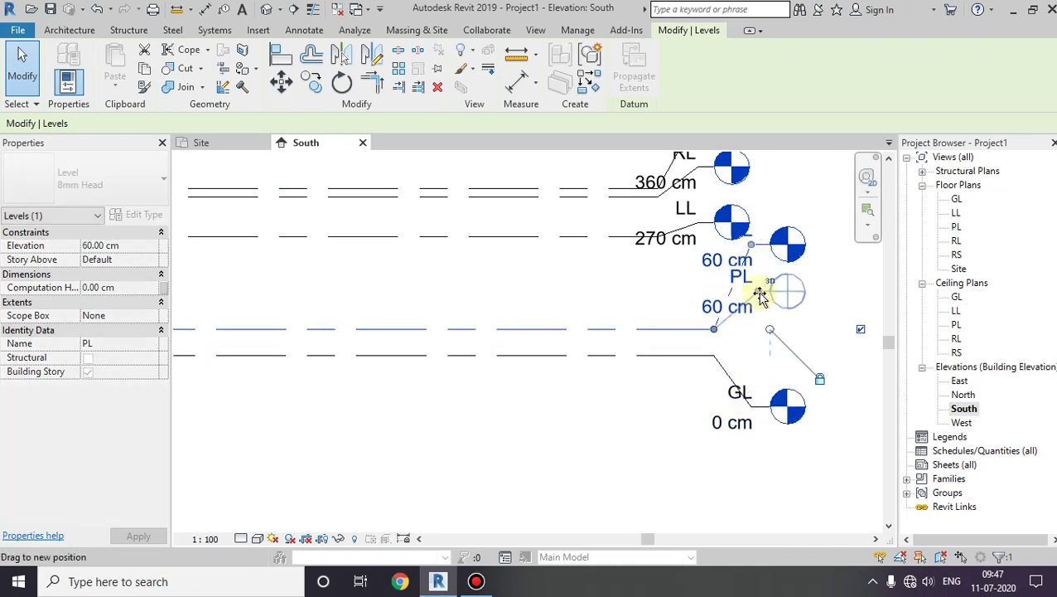
click(798, 240)
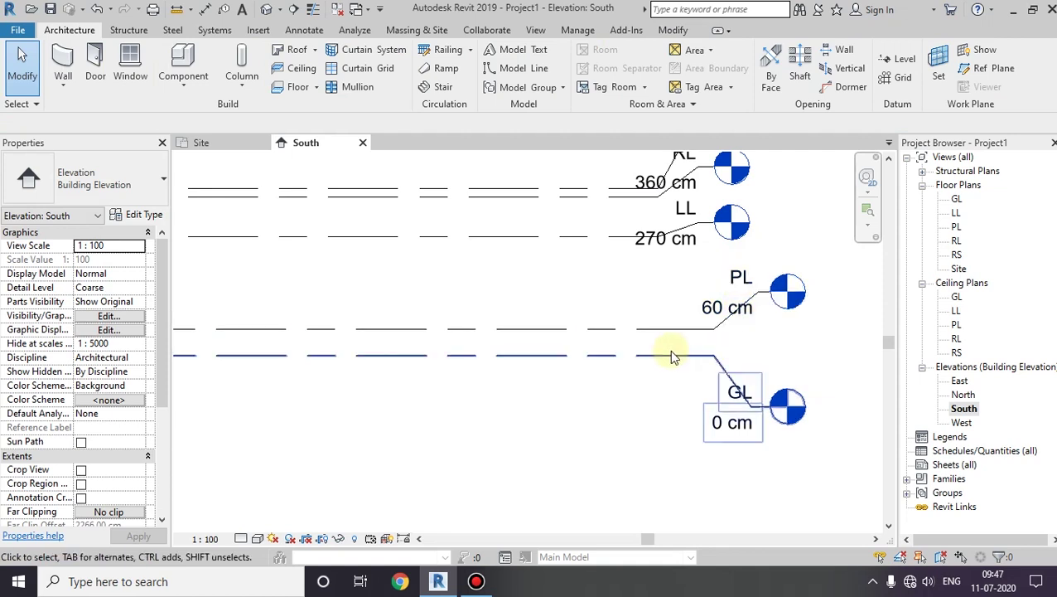
middle_drag(673, 354, 826, 354)
scroll(511, 369, down, 2)
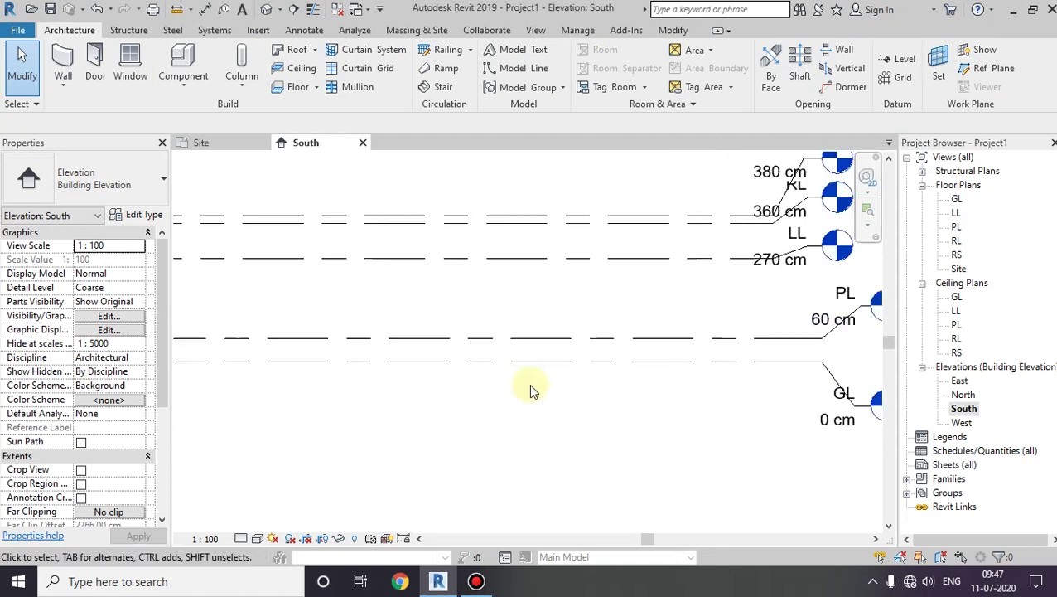
On the PL plan, set walls to Generic - 200mm, top constraint RL, location Finish Face: Exterior
double_click(957, 227)
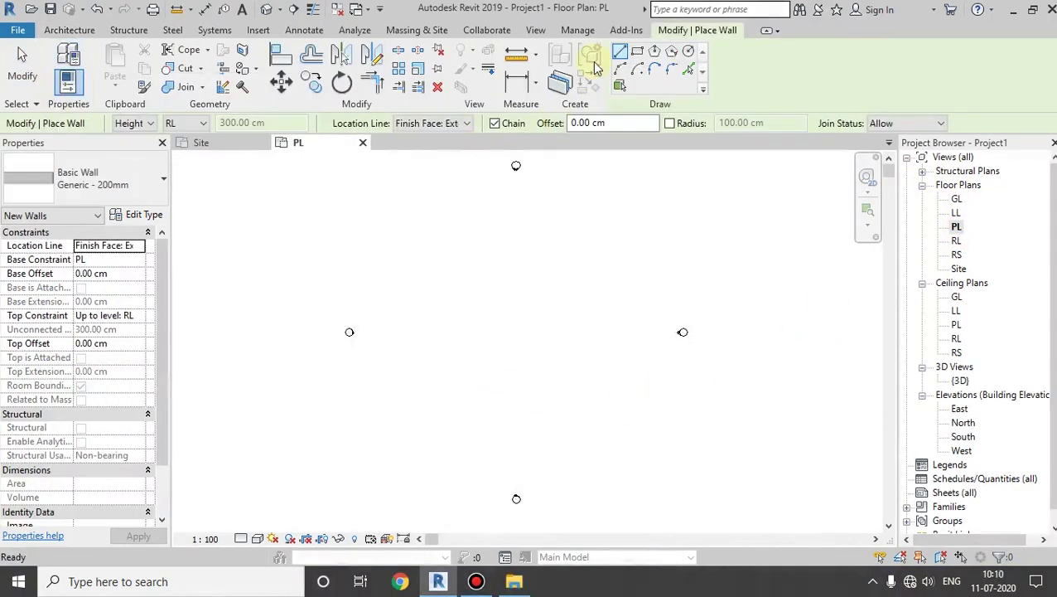
click(95, 187)
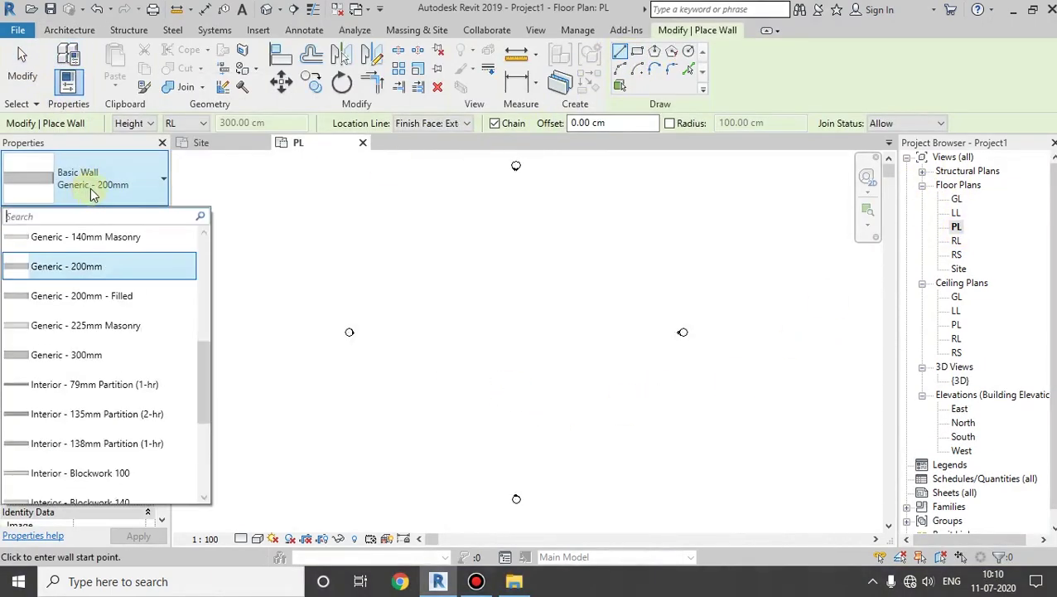
click(102, 276)
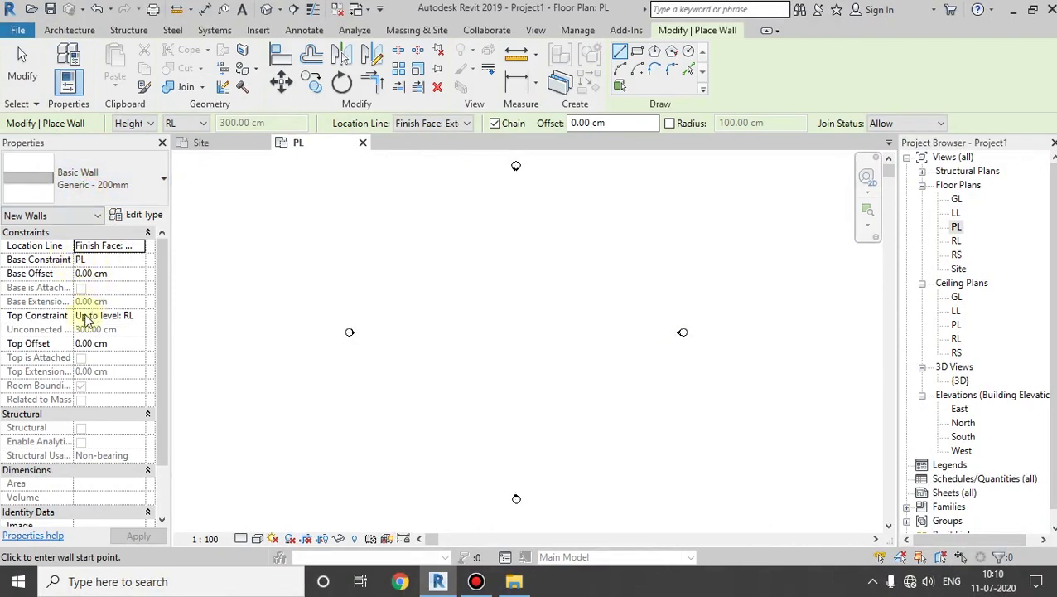
click(151, 319)
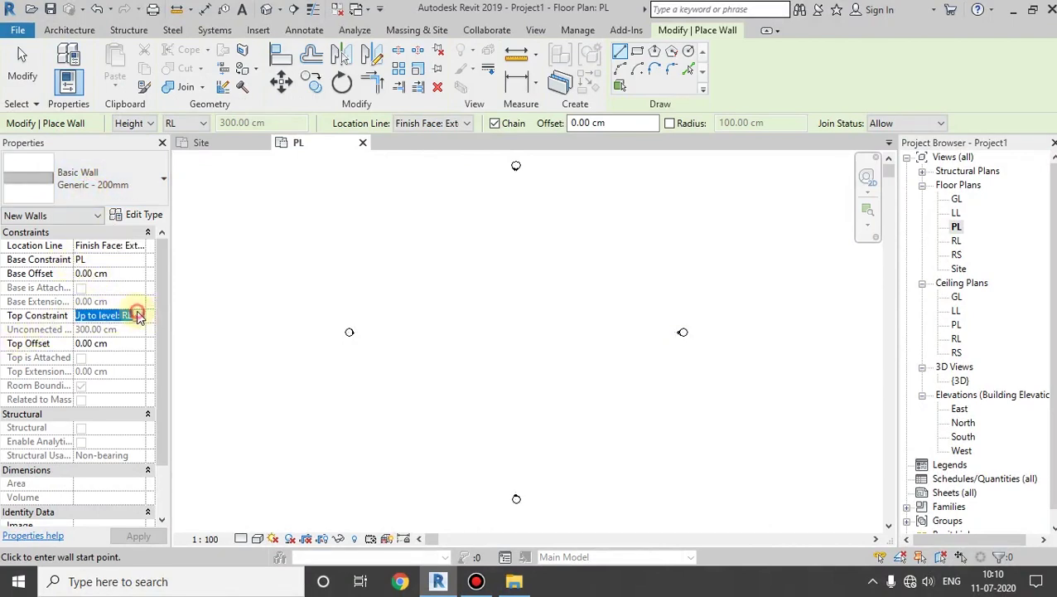
click(136, 308)
click(124, 384)
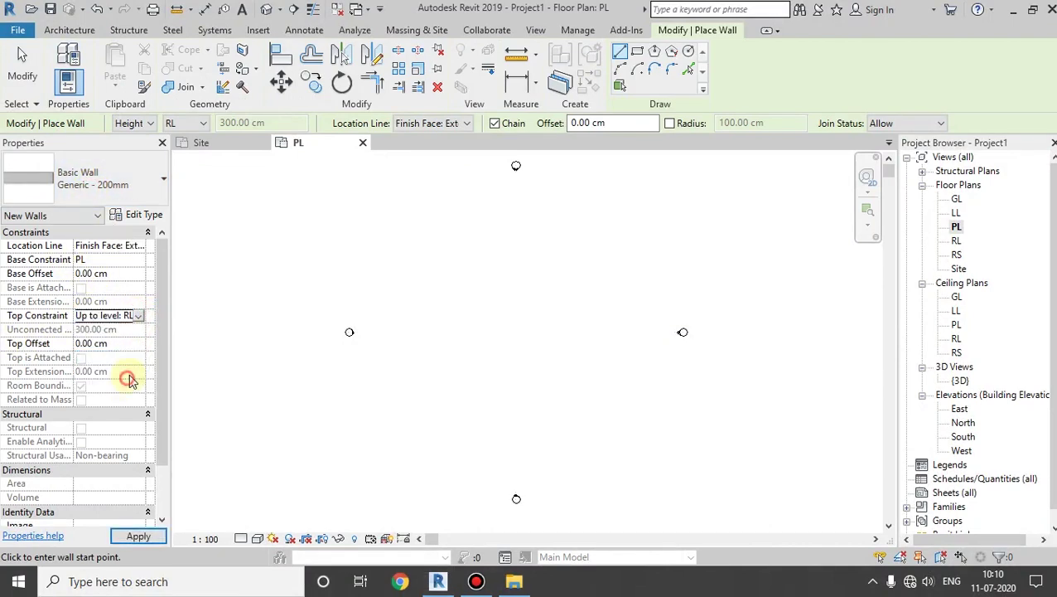
click(435, 124)
click(435, 160)
middle_drag(464, 318, 414, 282)
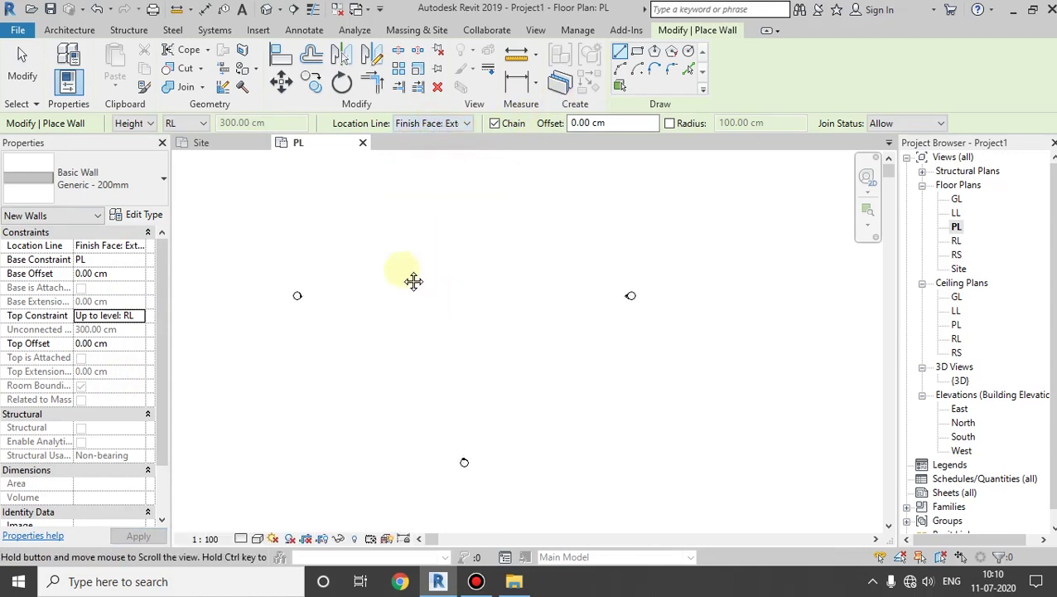
scroll(413, 282, up, 3)
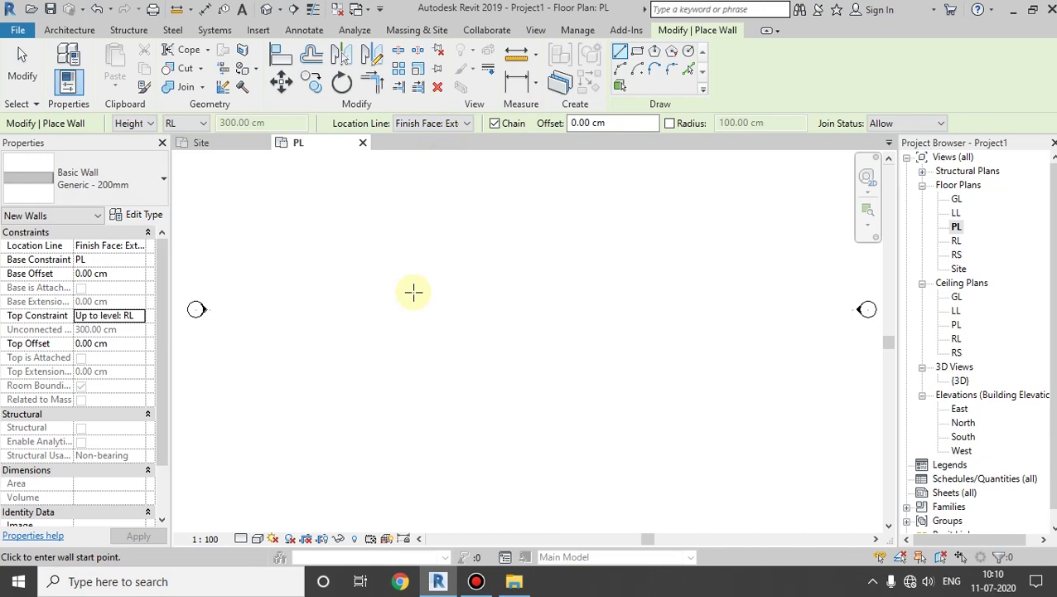
Draw the first room as a 310 cm by 310 cm rectangle of walls
click(340, 259)
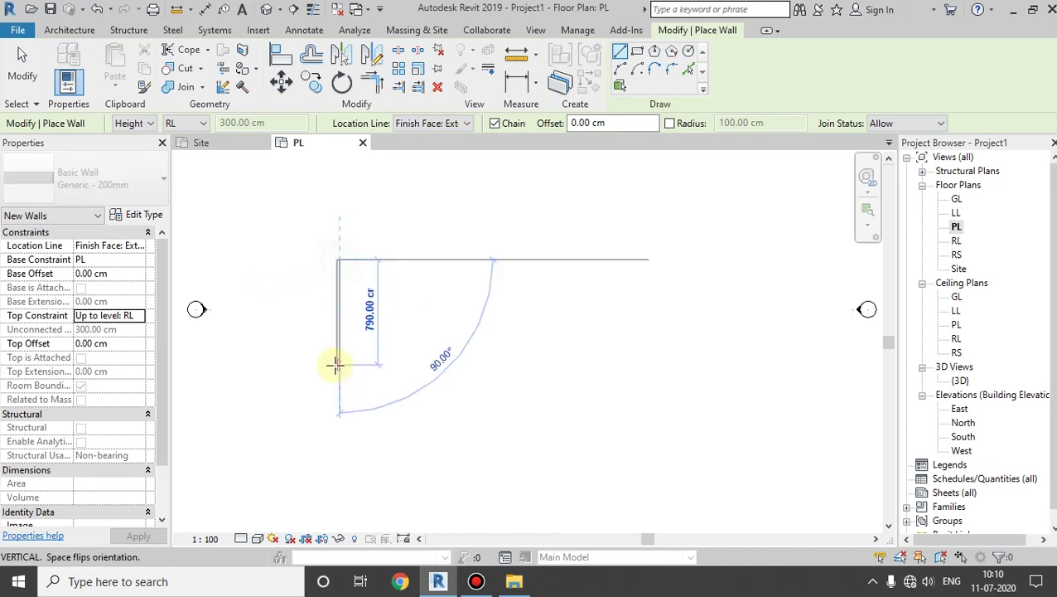
scroll(346, 308, up, 3)
scroll(336, 319, up, 1)
middle_drag(323, 324, 327, 344)
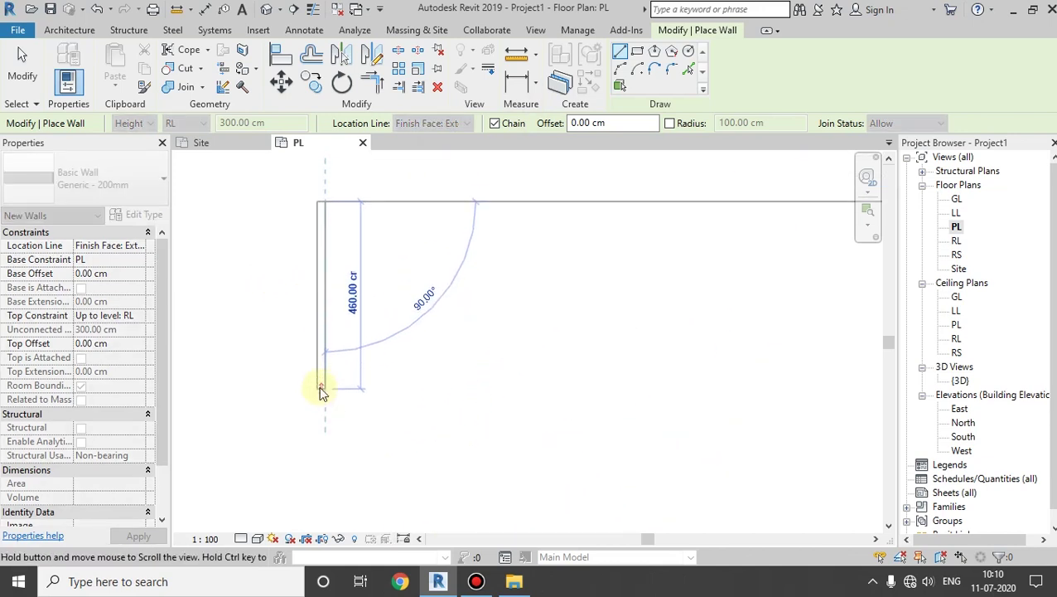
text(310)
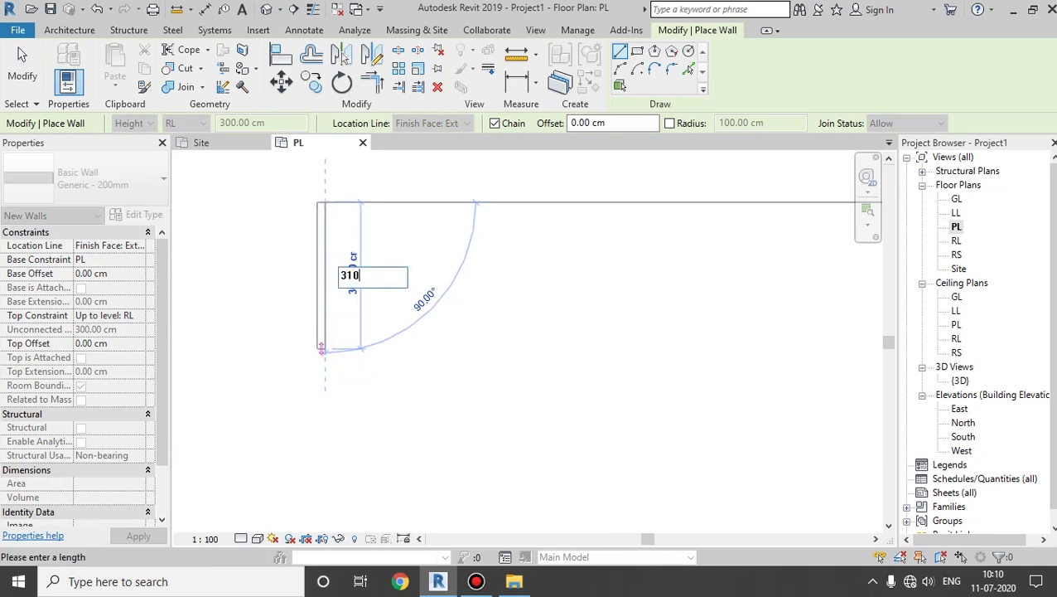
key(Return)
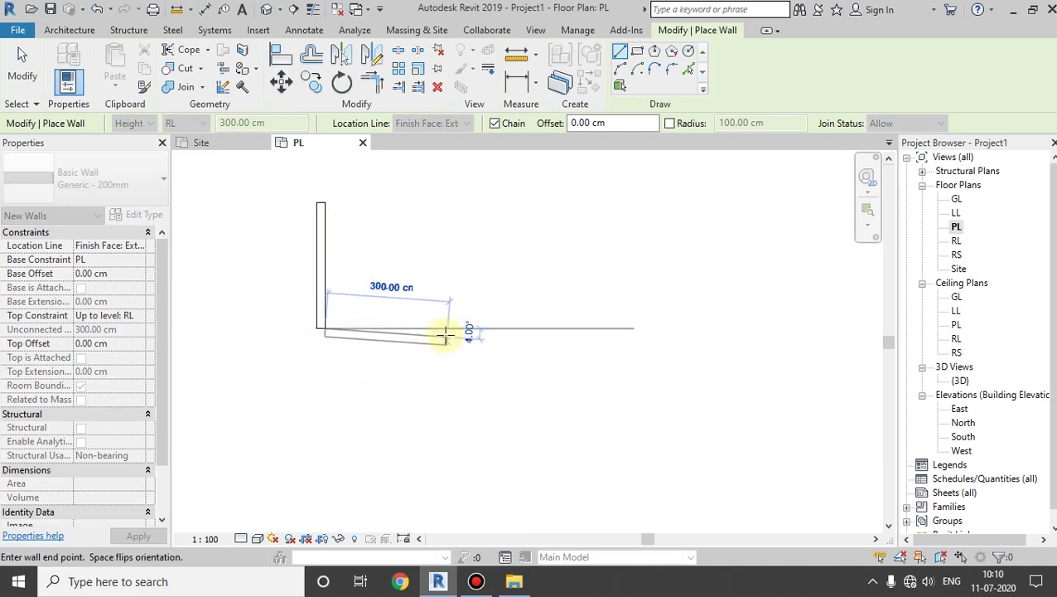
text(310)
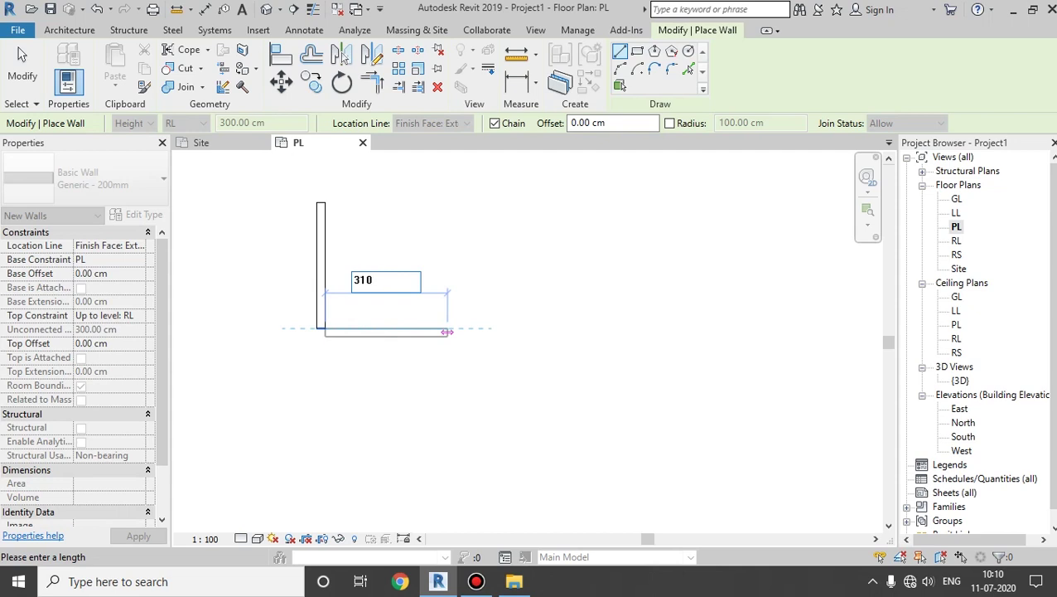
key(Return)
click(446, 202)
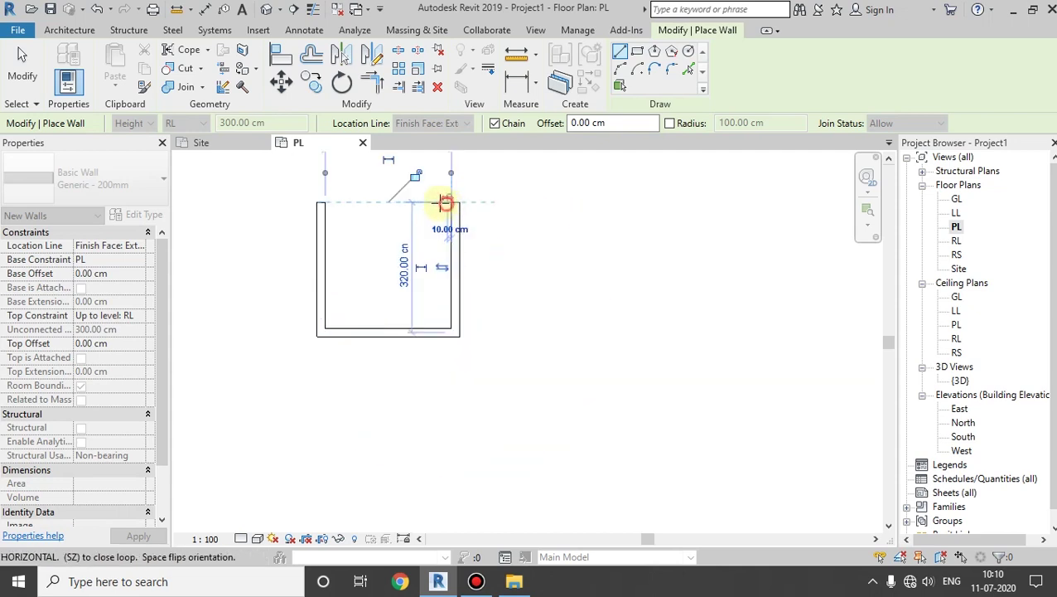
click(325, 204)
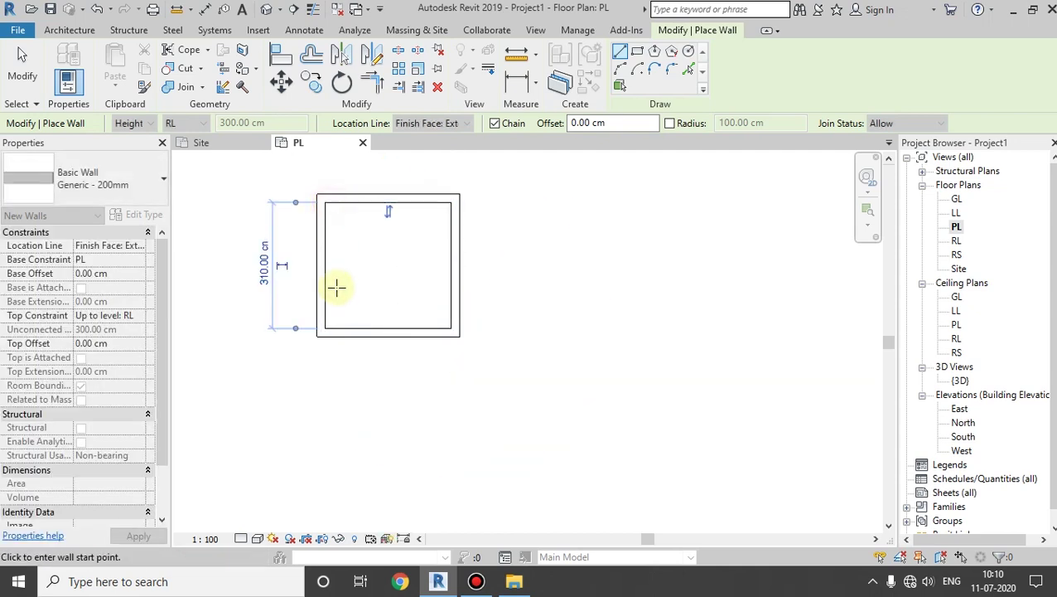
Add two 130 cm-deep rooms, about 330 cm wide, below the first one
click(317, 336)
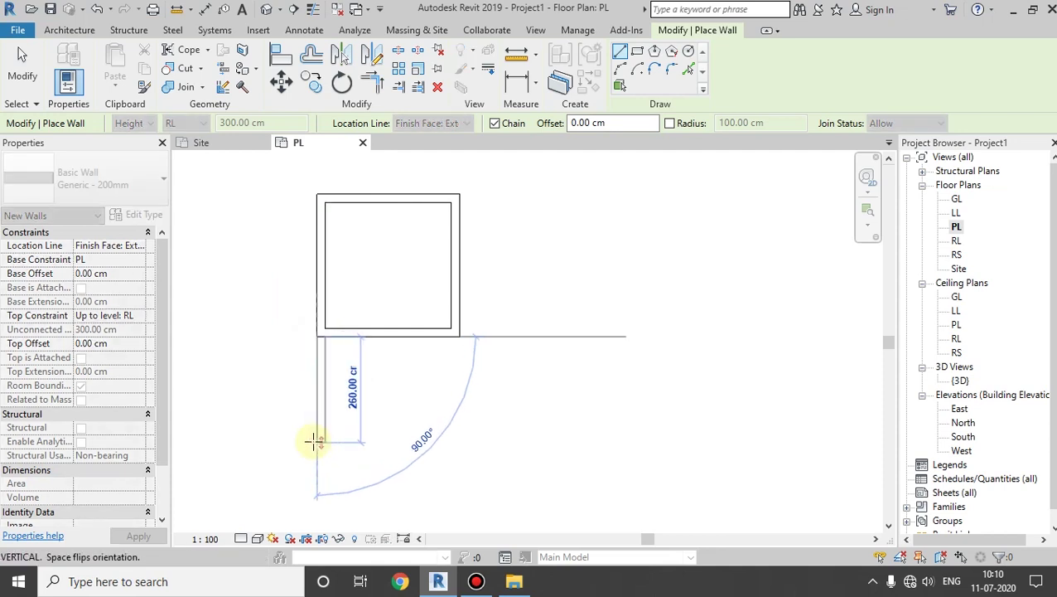
text(130)
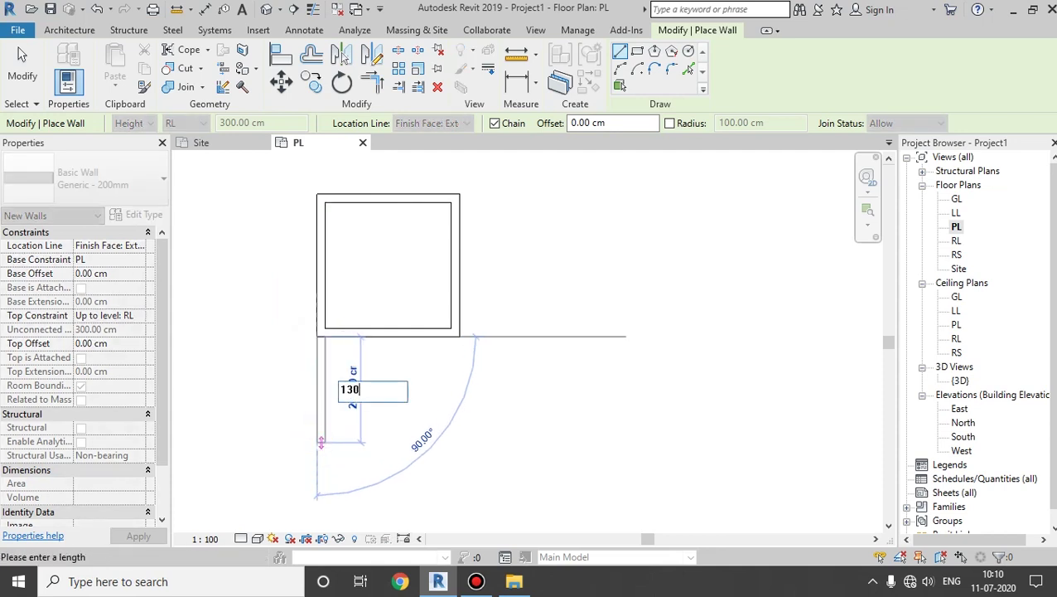
key(Return)
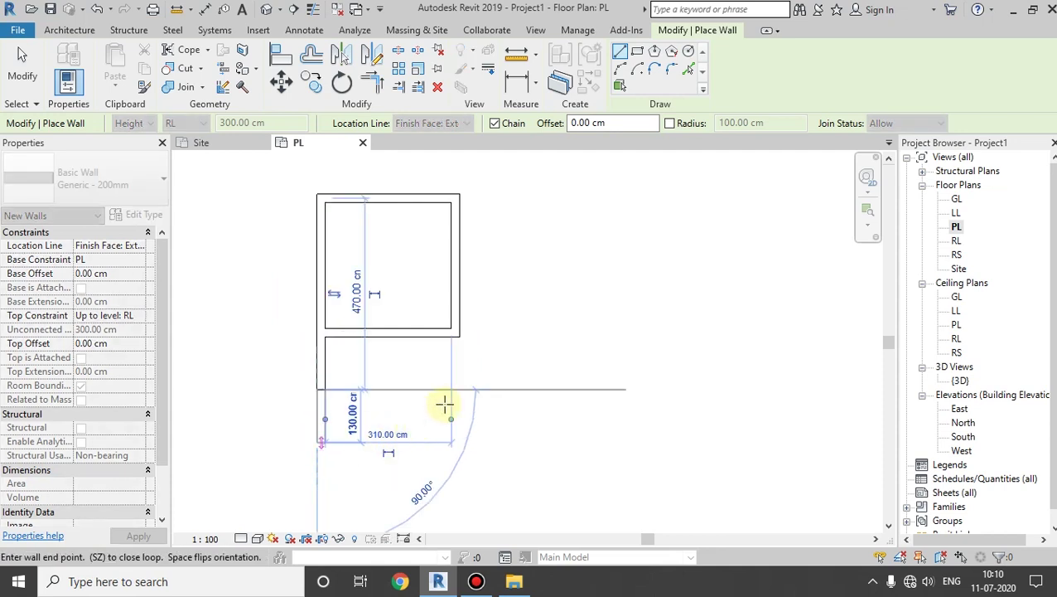
click(452, 388)
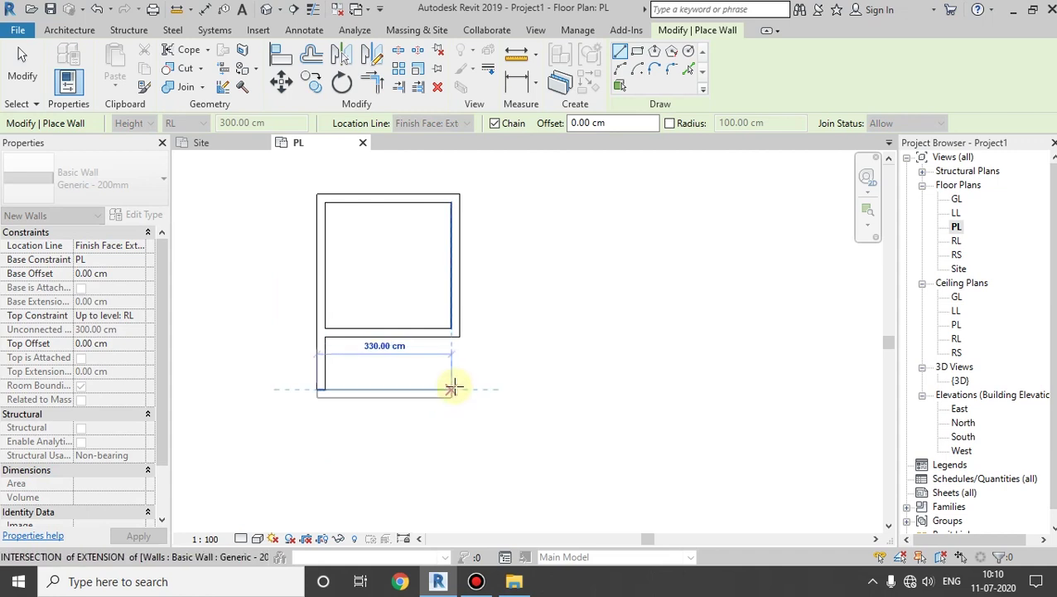
click(452, 387)
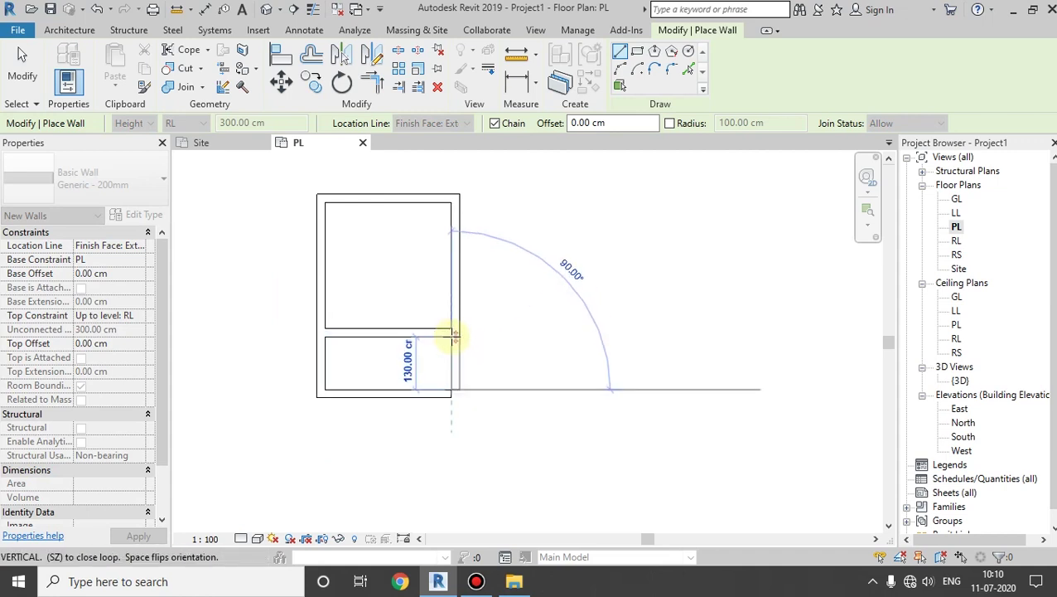
key(Escape)
click(315, 396)
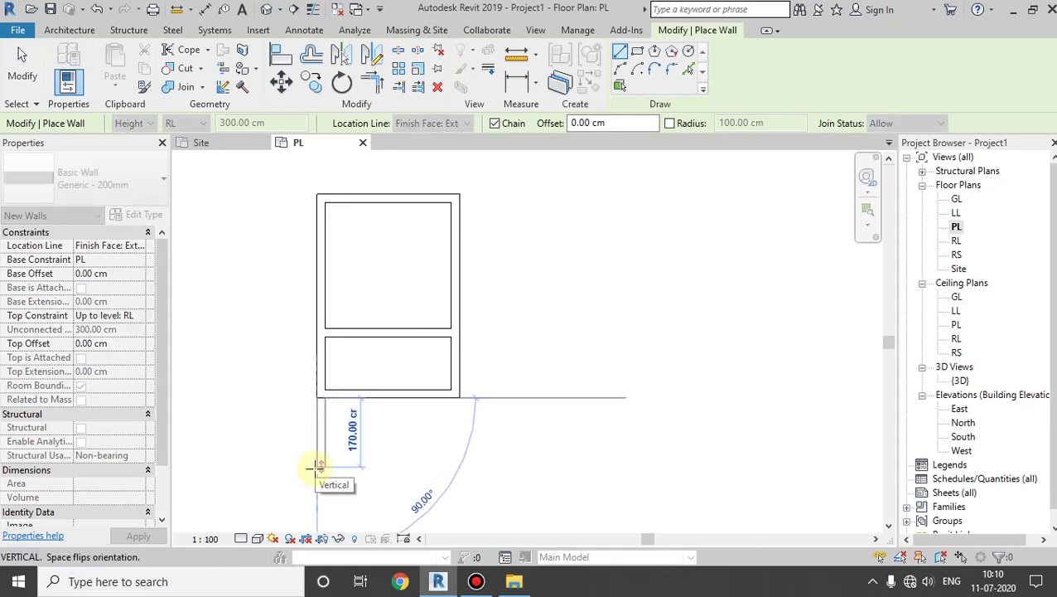
text(130)
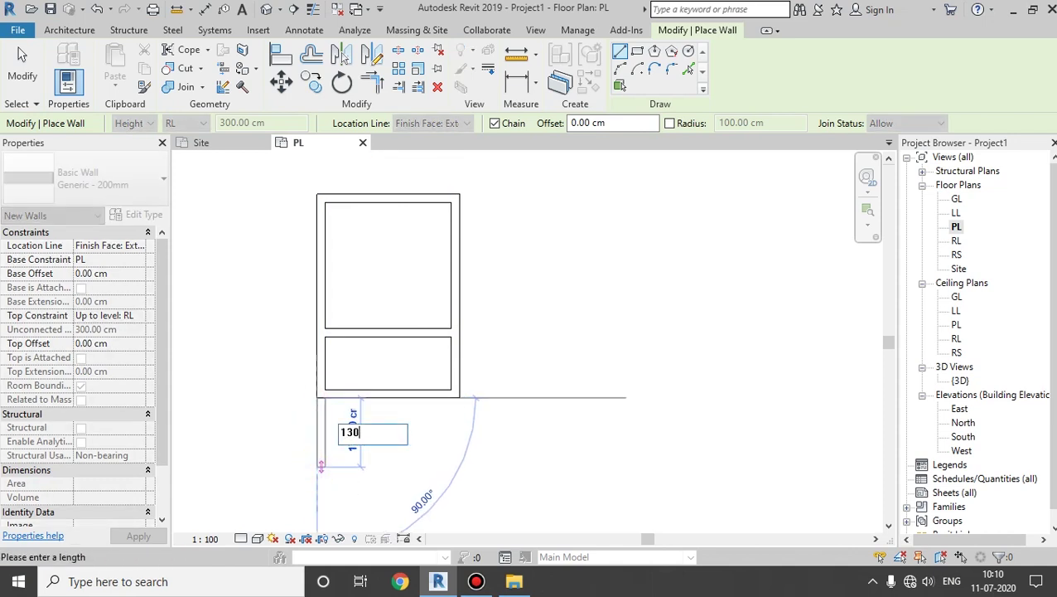
key(Return)
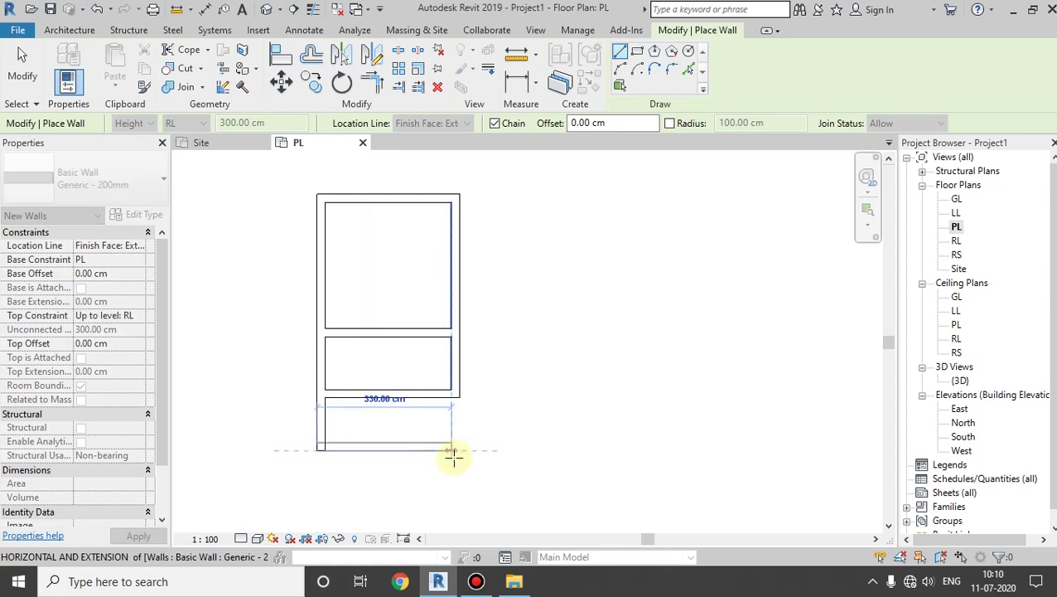
click(456, 455)
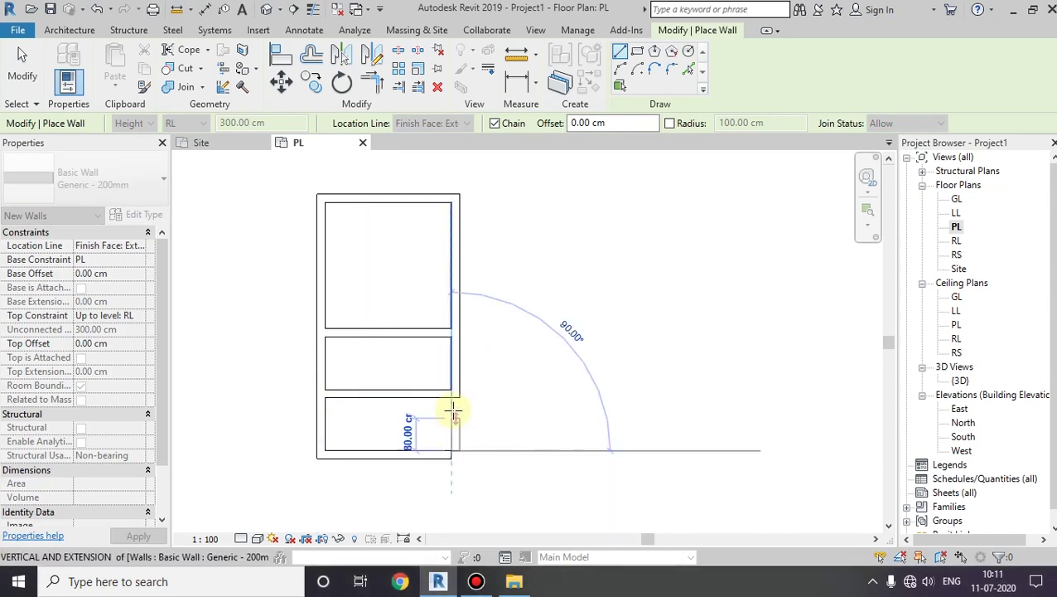
Add the fourth room below them with a 210 cm left wall
click(316, 458)
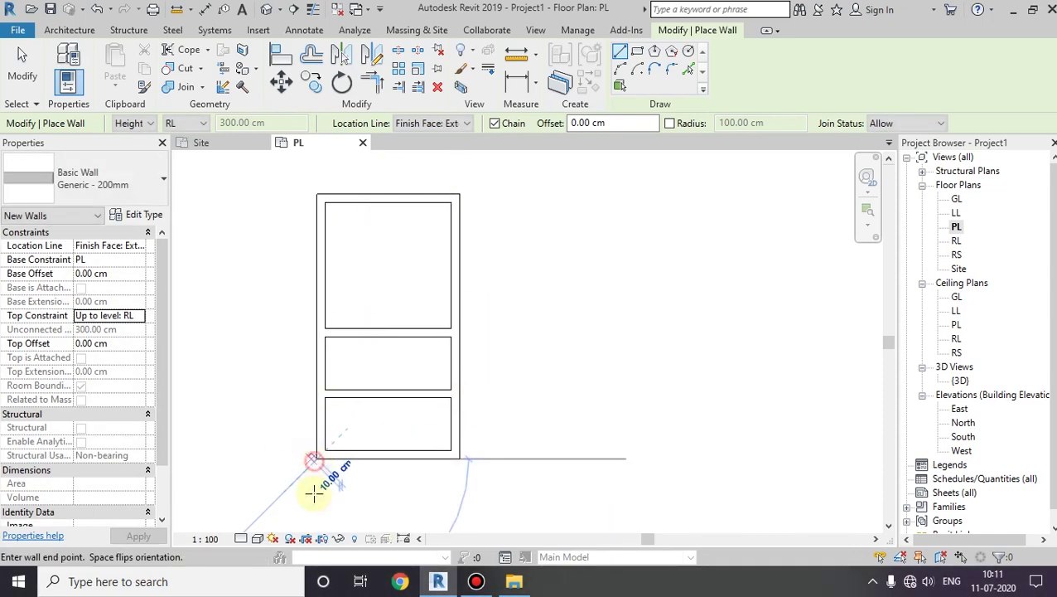
middle_drag(333, 520, 317, 431)
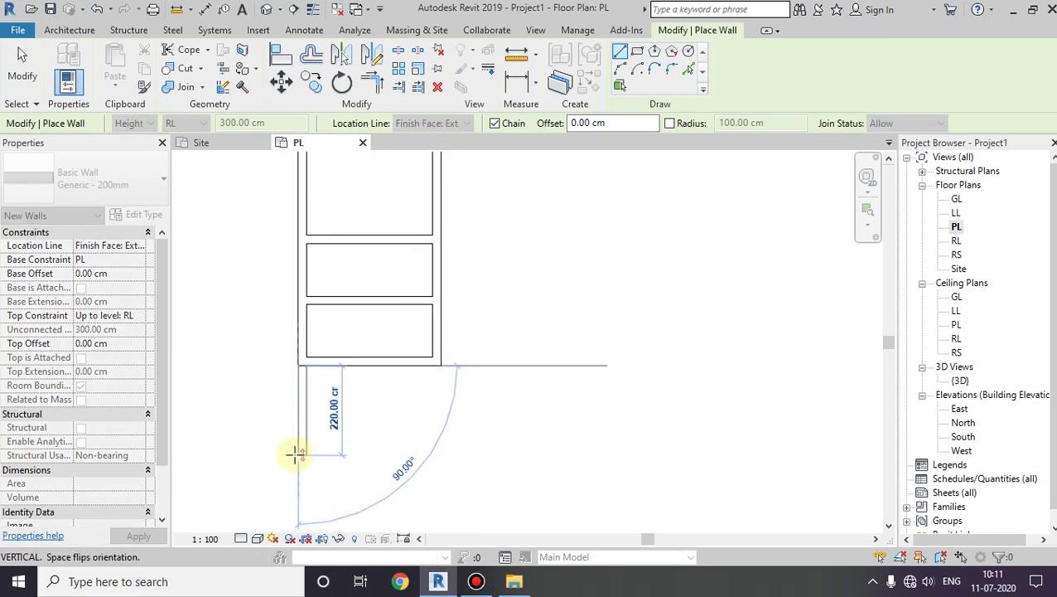
text(210)
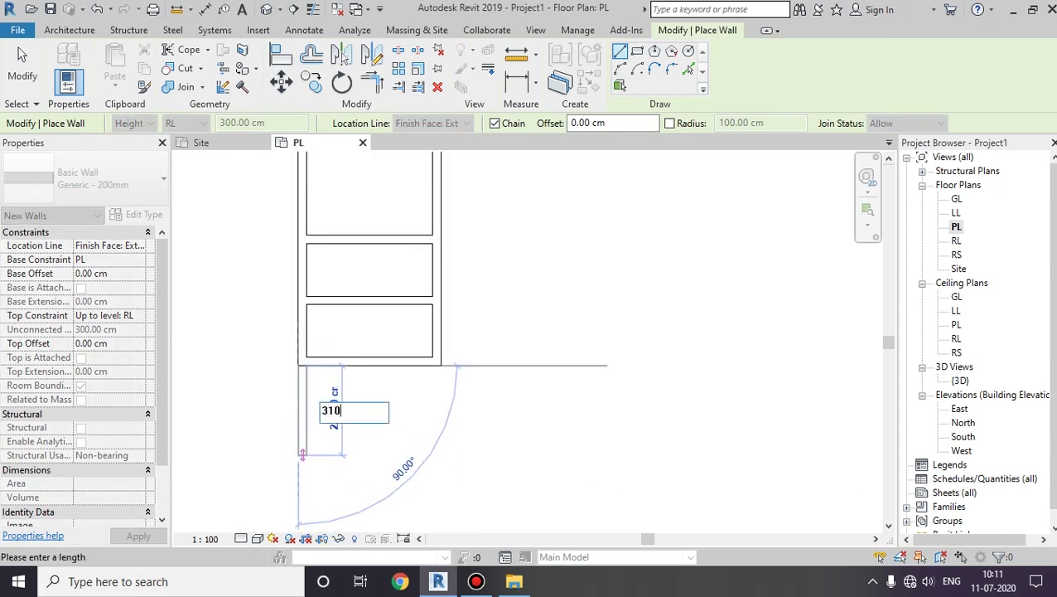
key(Return)
click(299, 493)
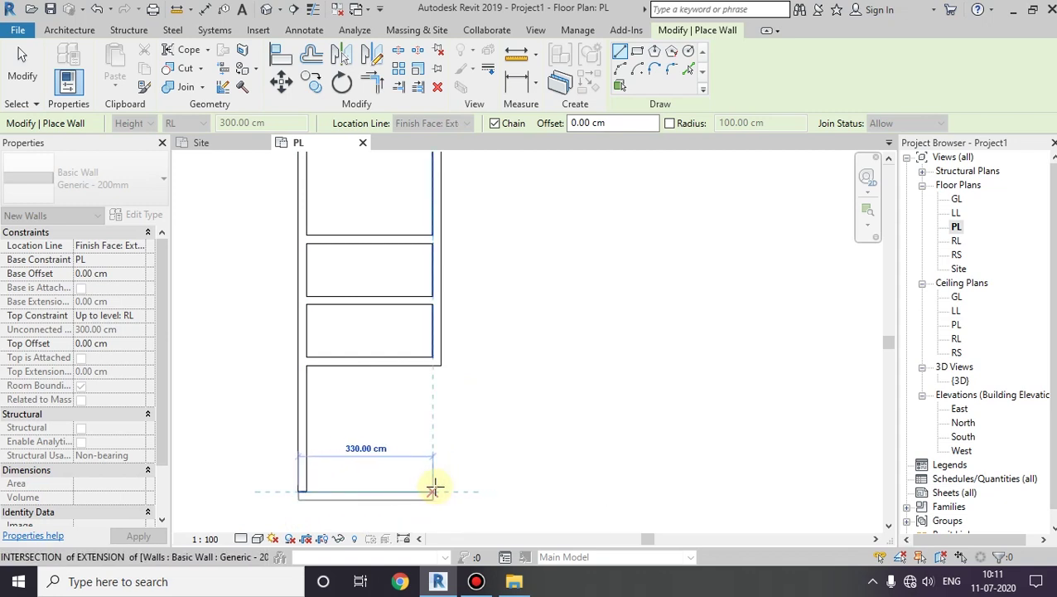
click(431, 491)
key(Escape)
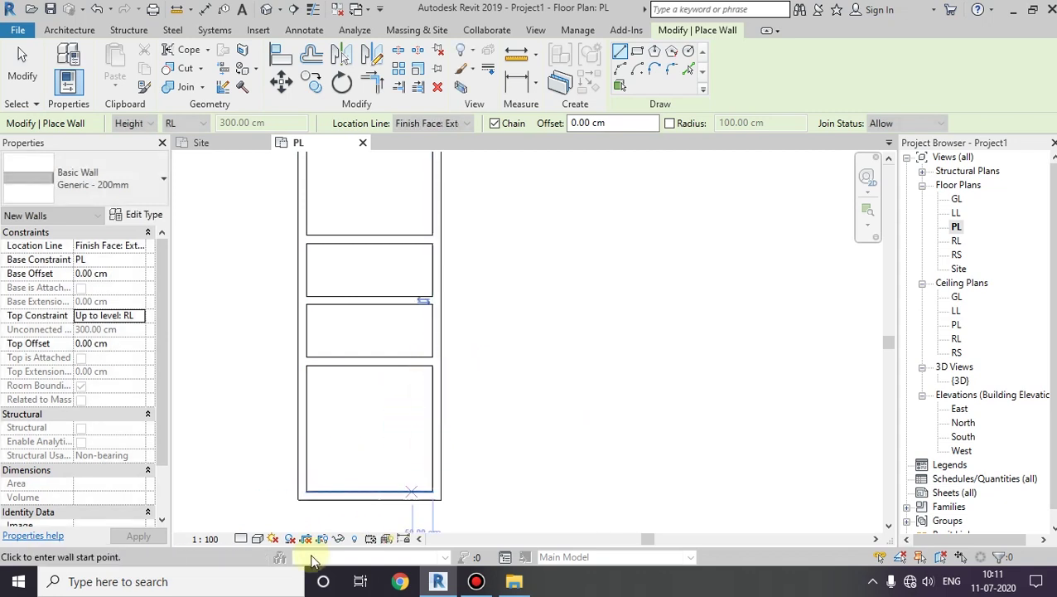
click(513, 83)
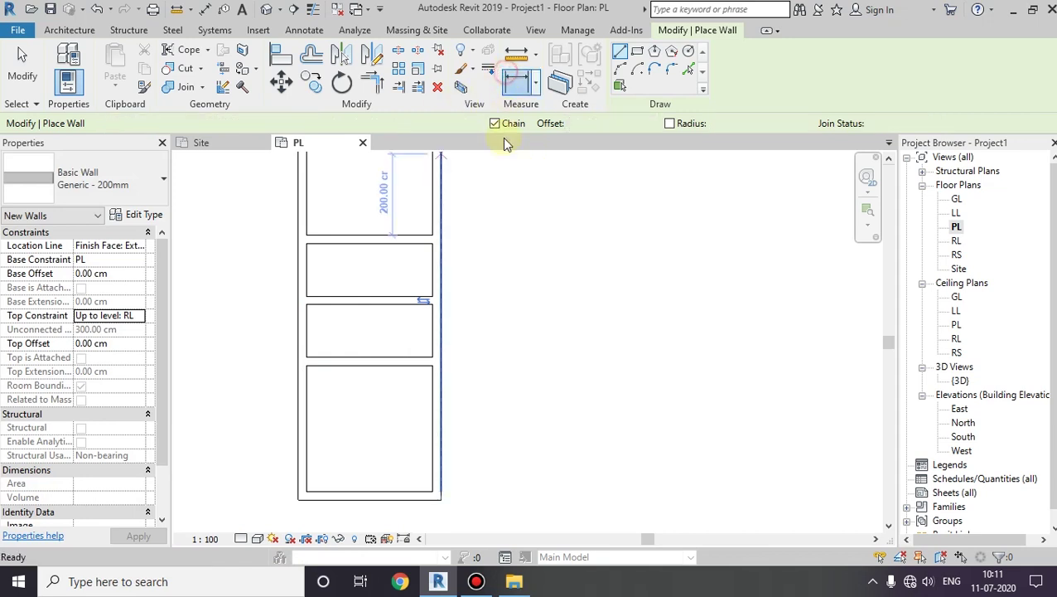
click(308, 358)
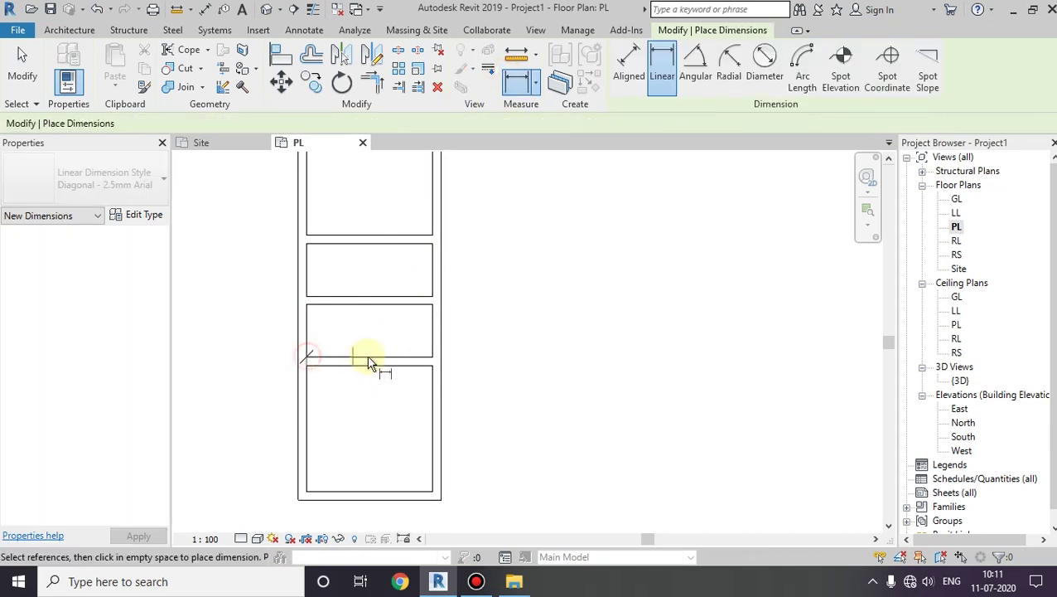
click(431, 358)
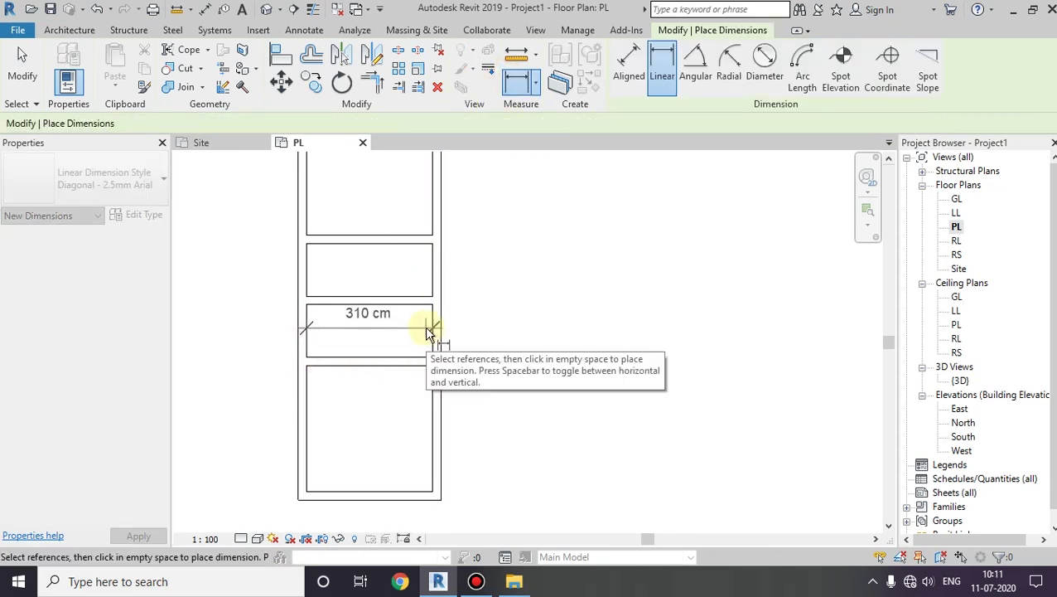
key(Escape)
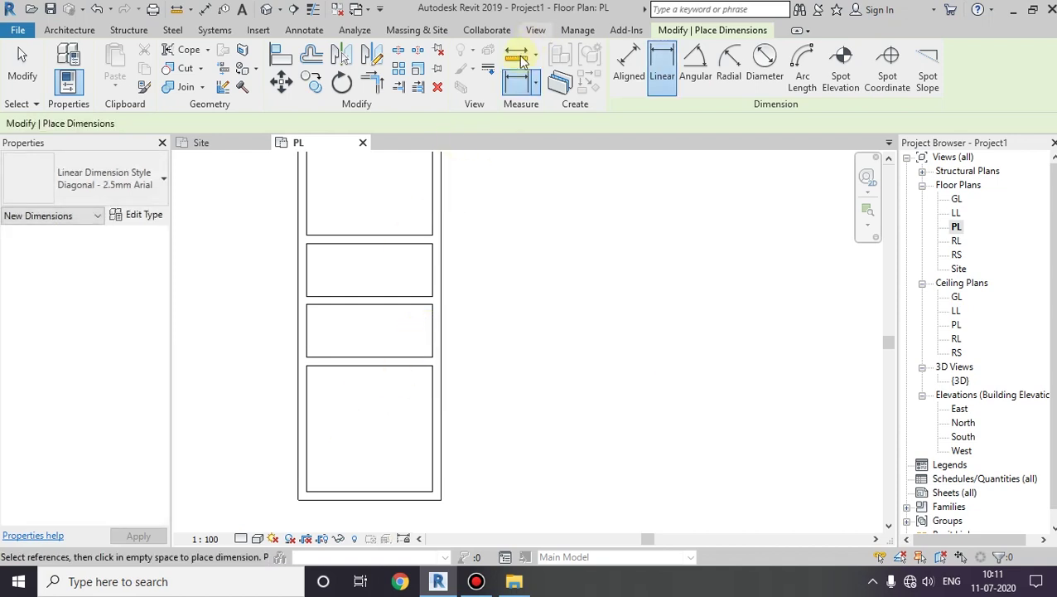
click(430, 366)
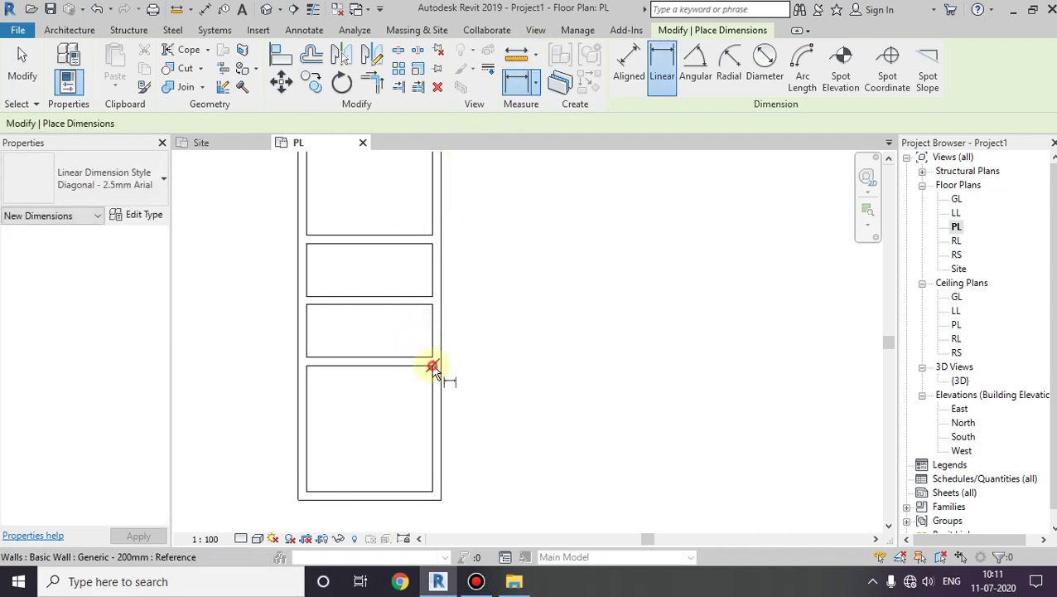
click(431, 489)
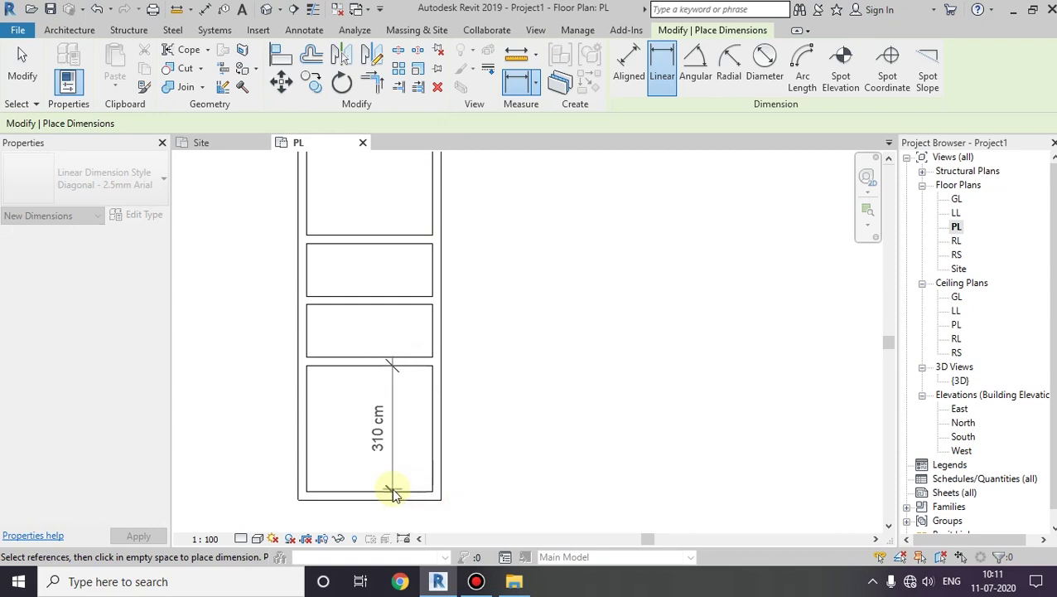
key(Escape)
scroll(507, 391, down, 1)
Restart the Wall tool (WA) and draw the corridor walls, including a 540 cm run
click(25, 70)
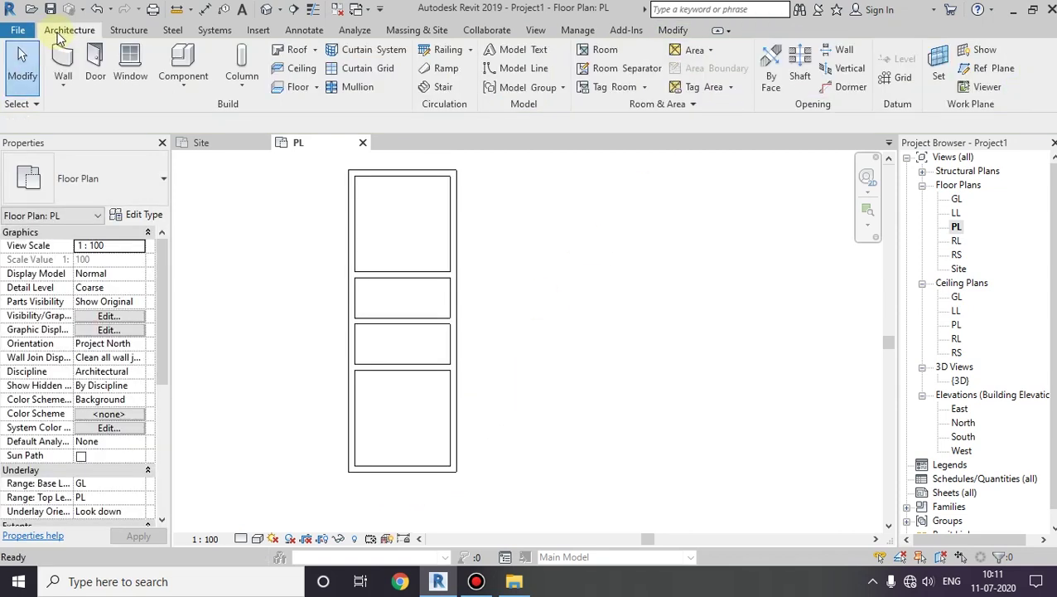
key(w)
key(a)
scroll(445, 373, up, 4)
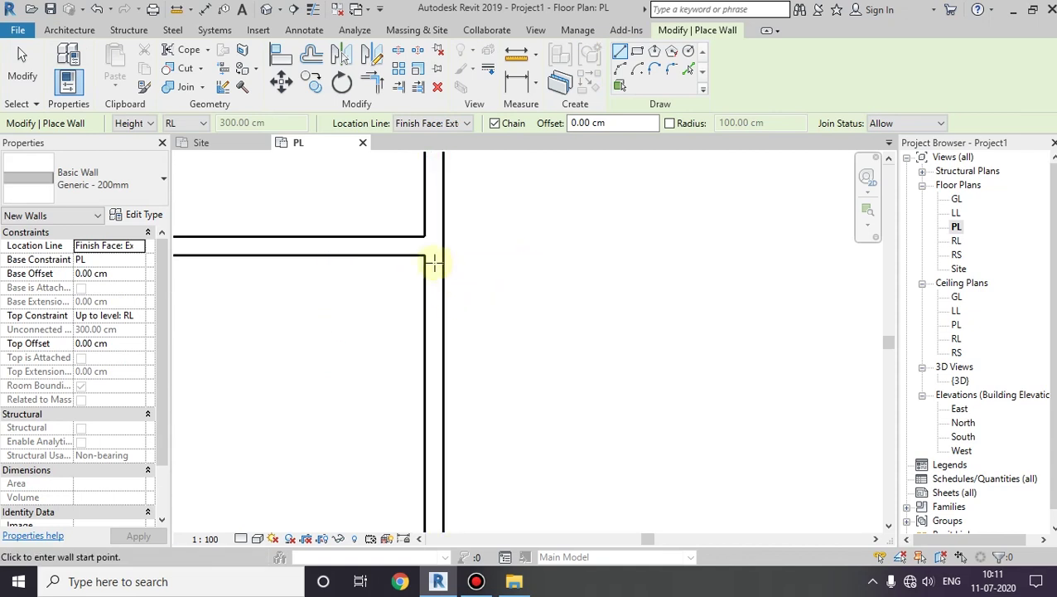
click(421, 255)
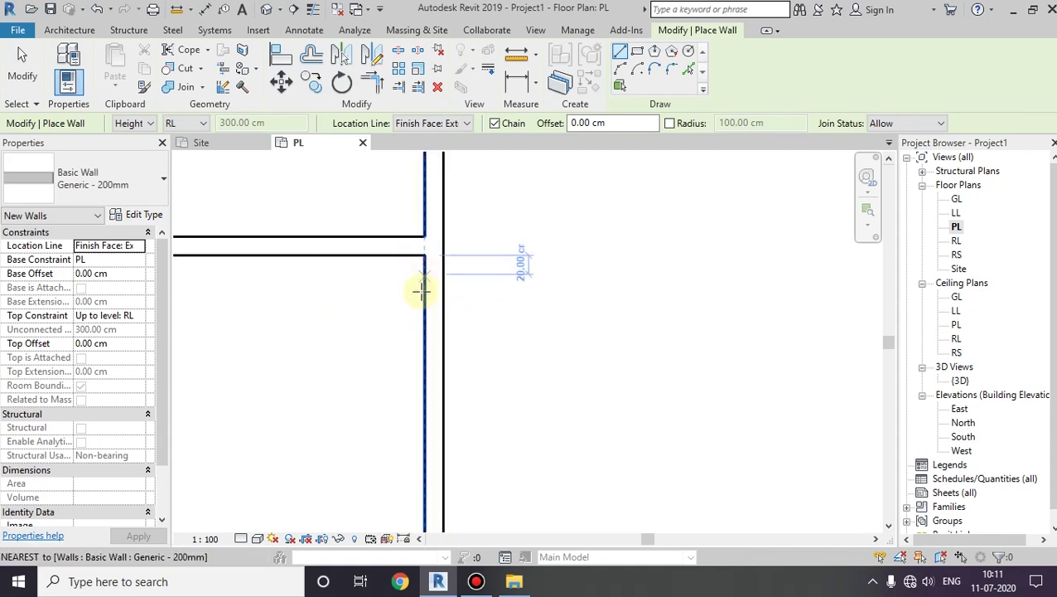
click(423, 345)
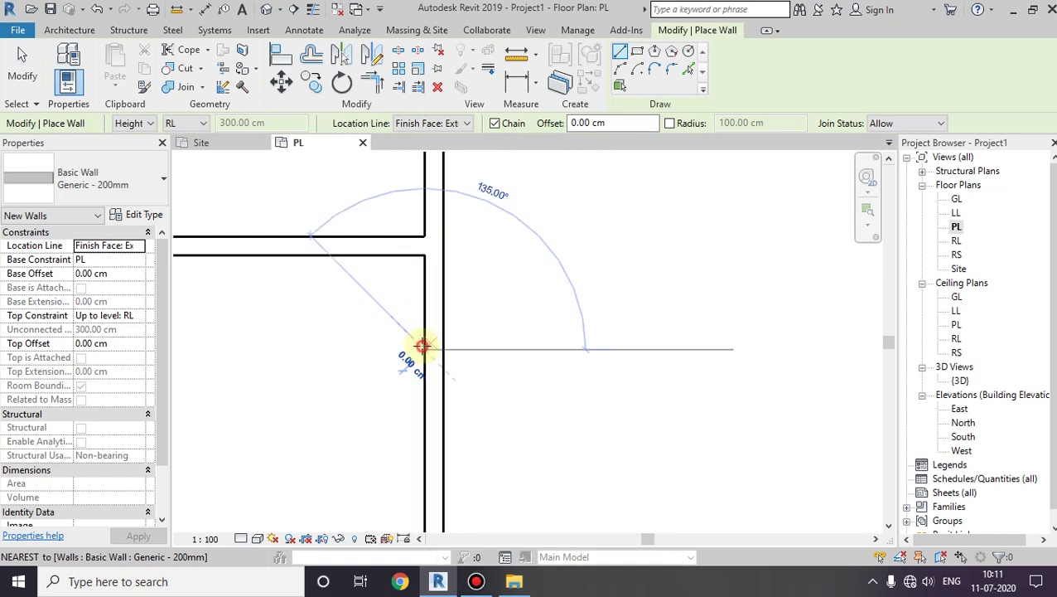
scroll(690, 356, down, 2)
mouse_move(690, 356)
middle_down()
mouse_move(431, 370)
mouse_move(472, 361)
middle_up()
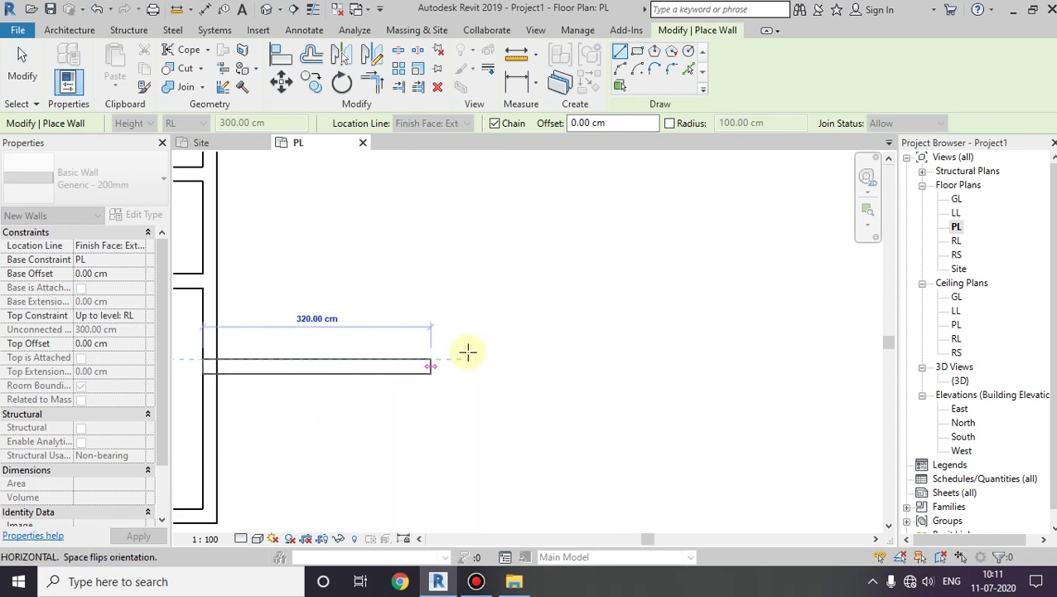
middle_drag(474, 358, 477, 356)
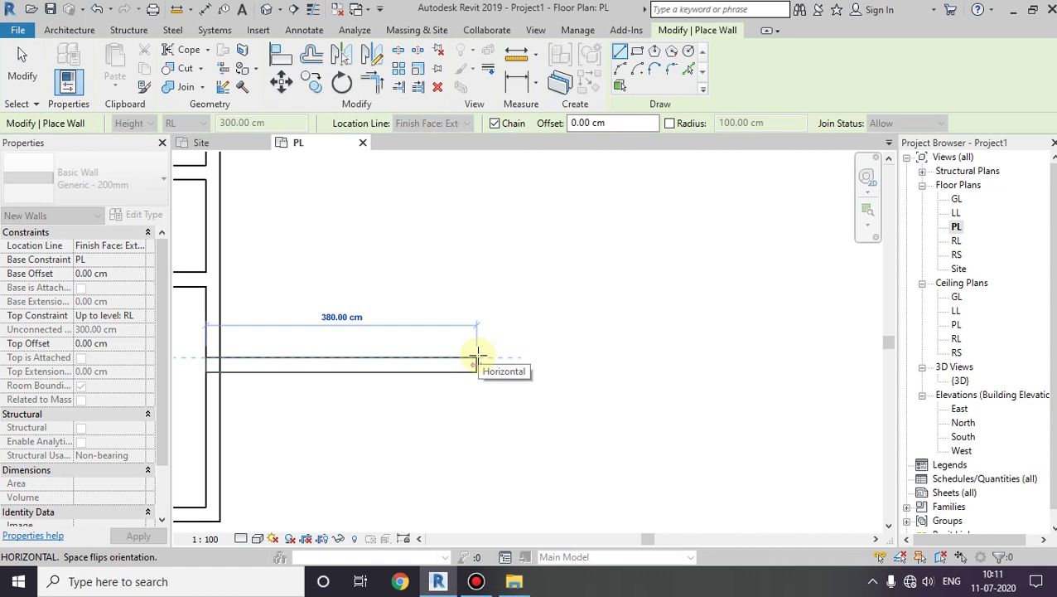
text(540)
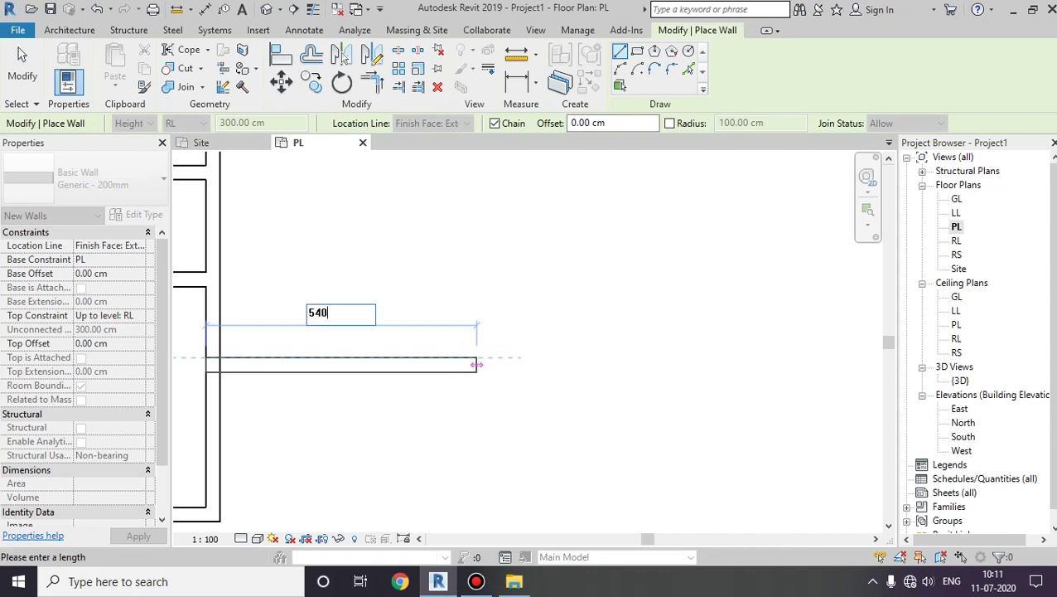
key(Return)
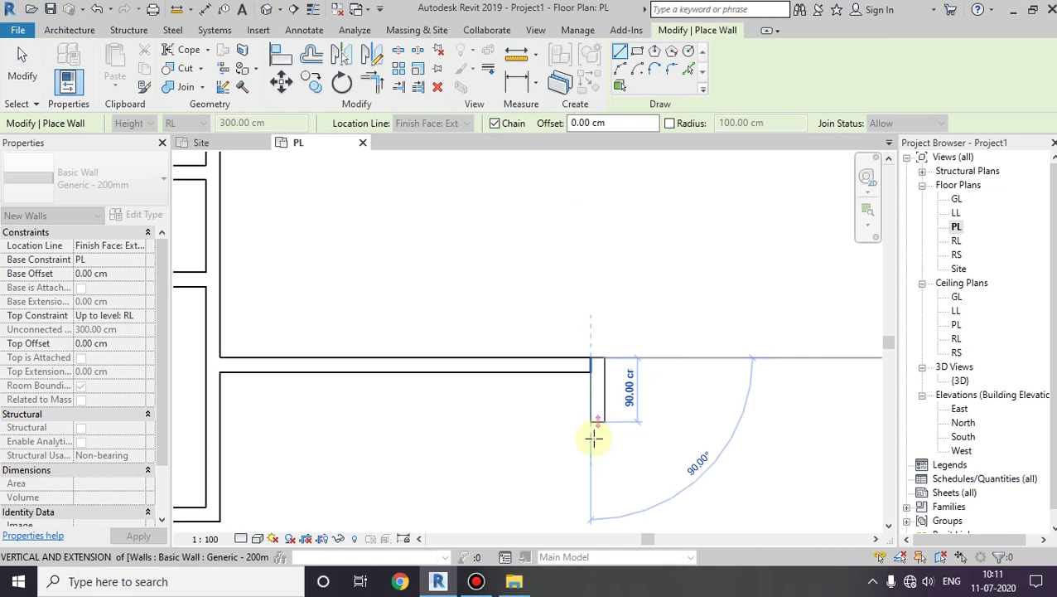
Draw the square room at the corridor's end with 330 cm and 310 cm walls
mouse_move(611, 456)
middle_down()
mouse_move(622, 430)
mouse_move(679, 383)
middle_up()
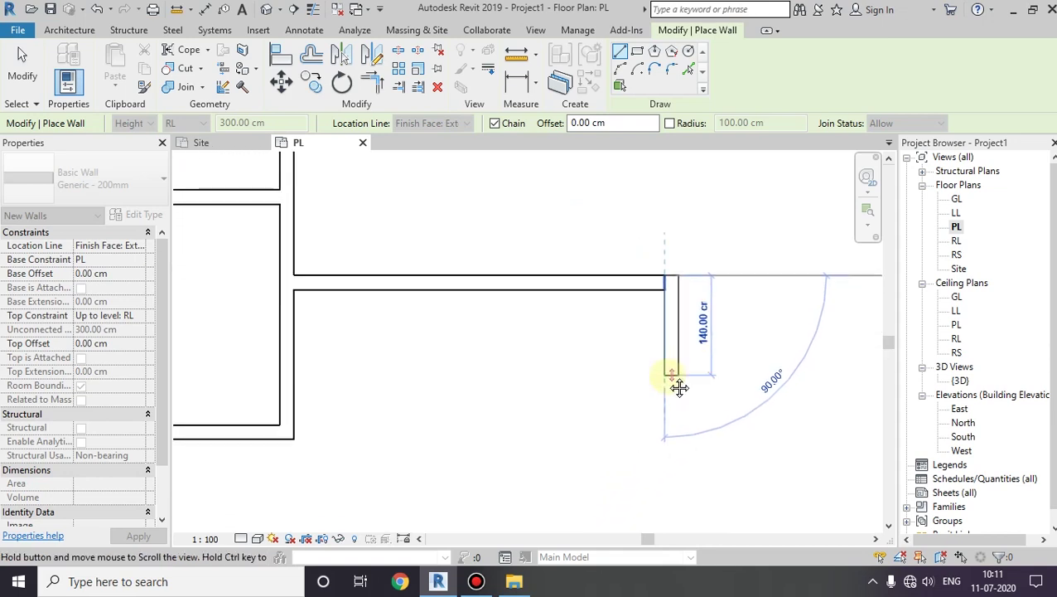
click(664, 423)
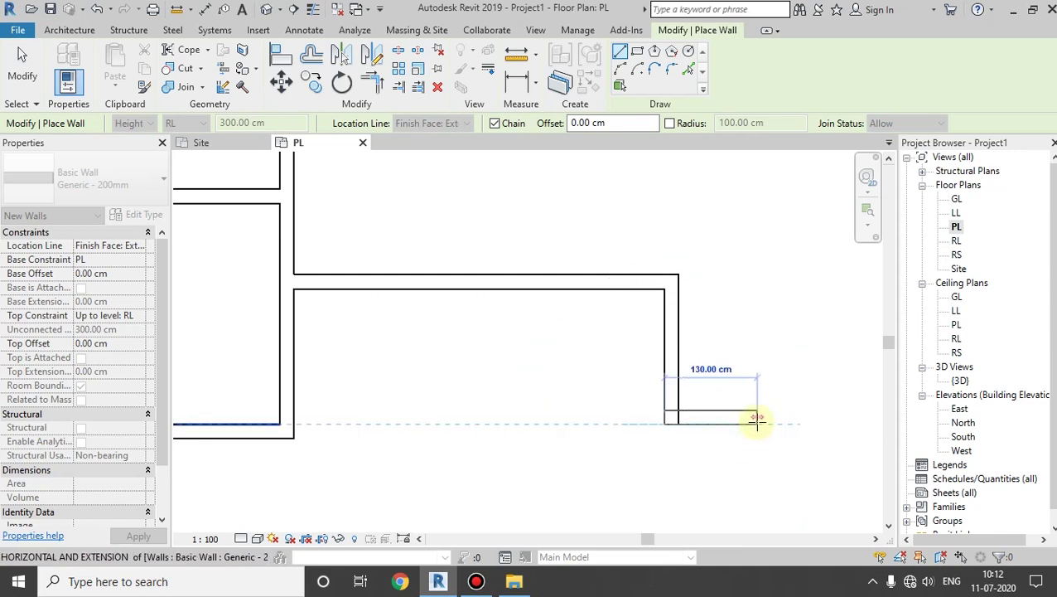
middle_drag(816, 432, 610, 438)
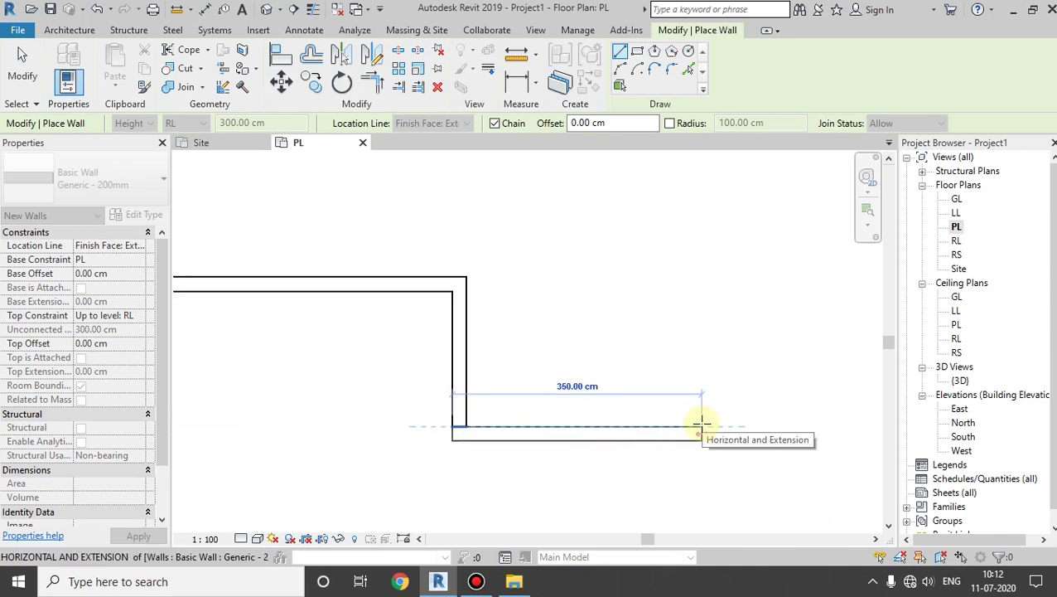
text(330)
key(Return)
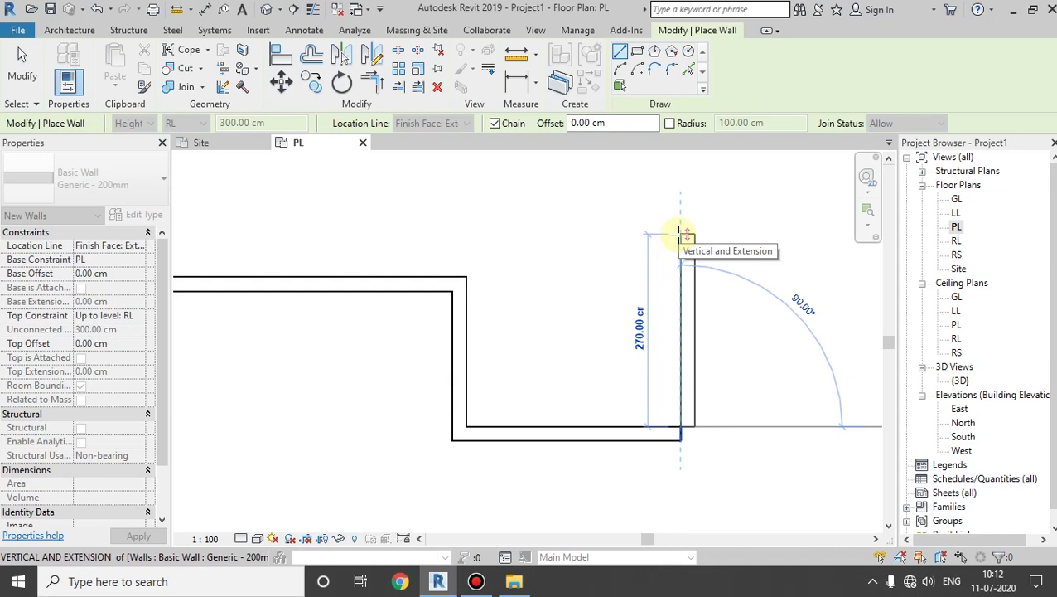
text(310)
key(Return)
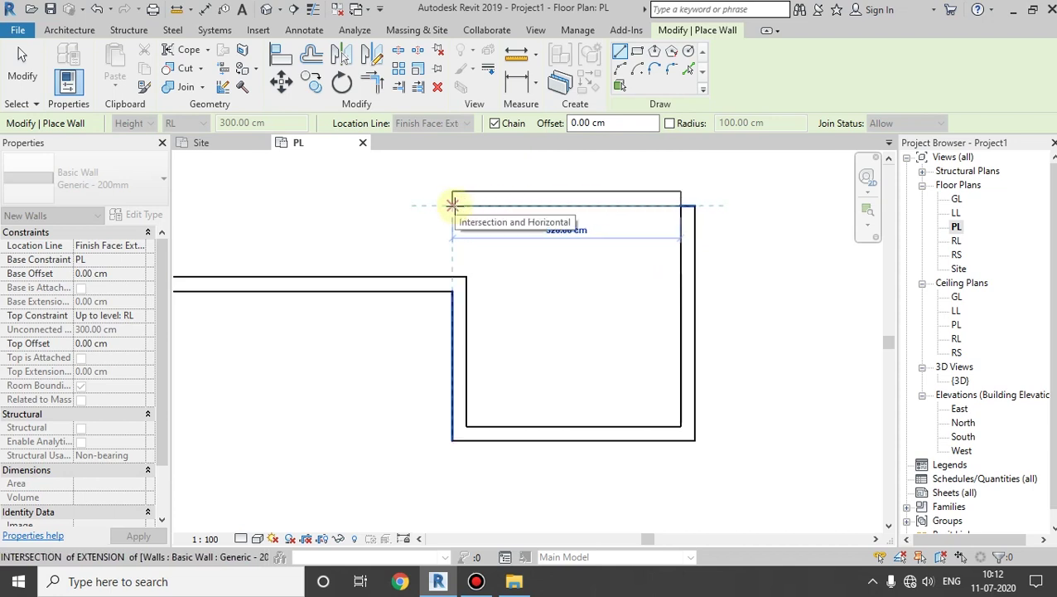
click(452, 204)
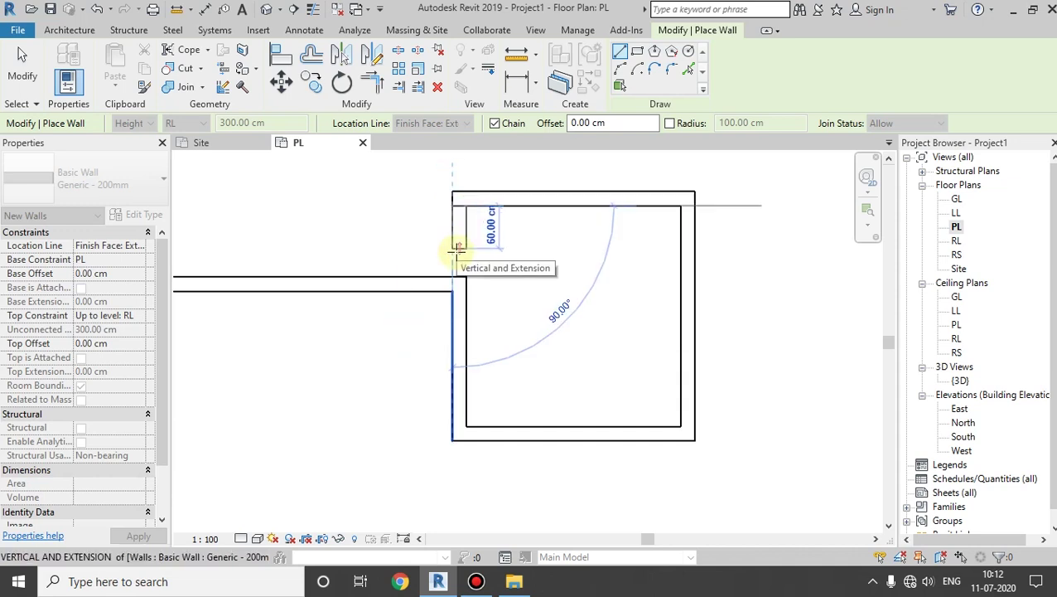
click(456, 265)
scroll(564, 274, down, 2)
key(Escape)
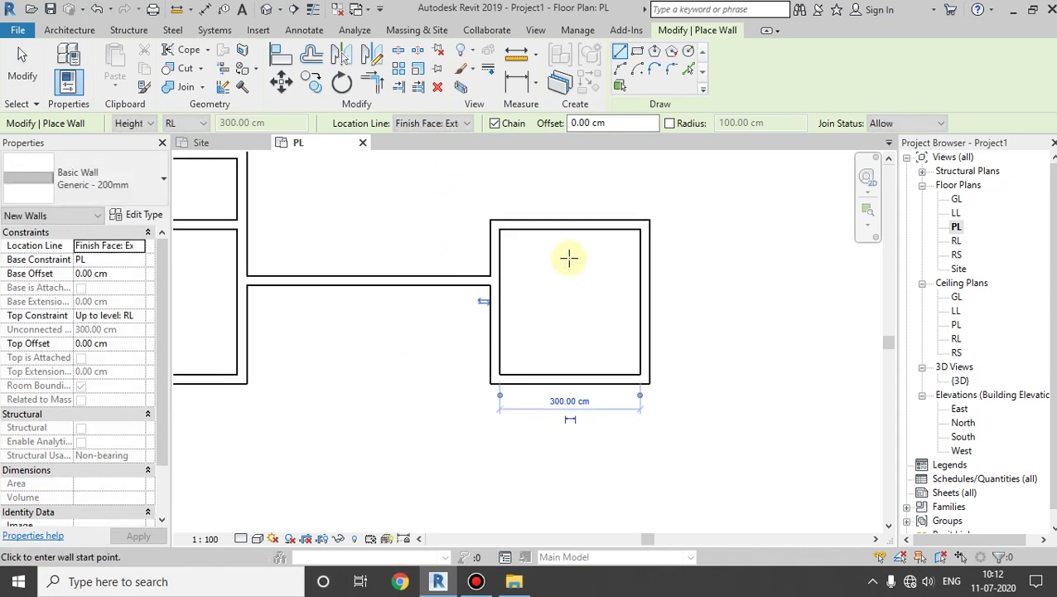
click(531, 96)
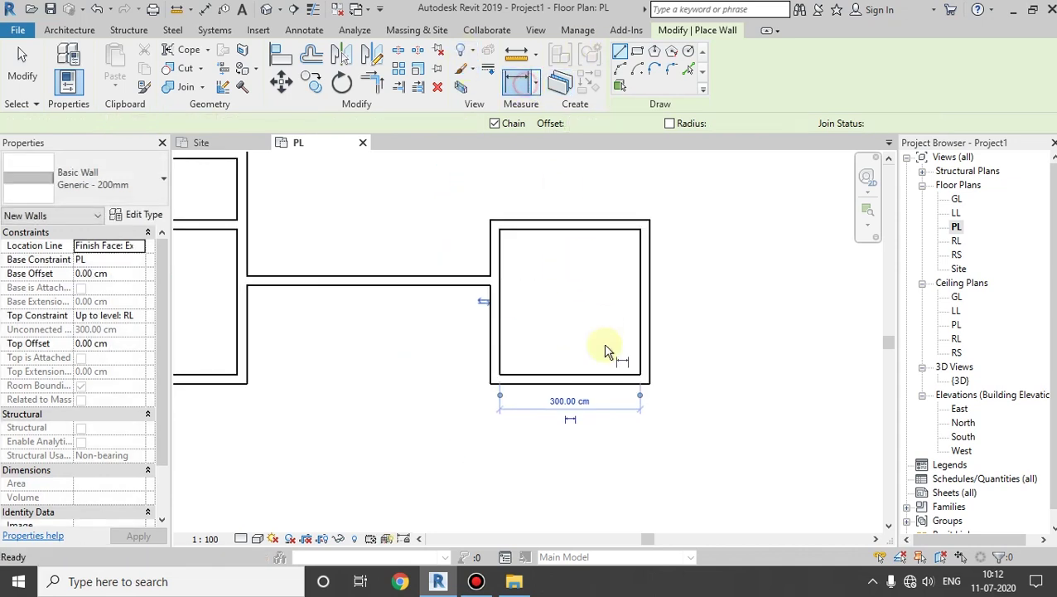
click(517, 379)
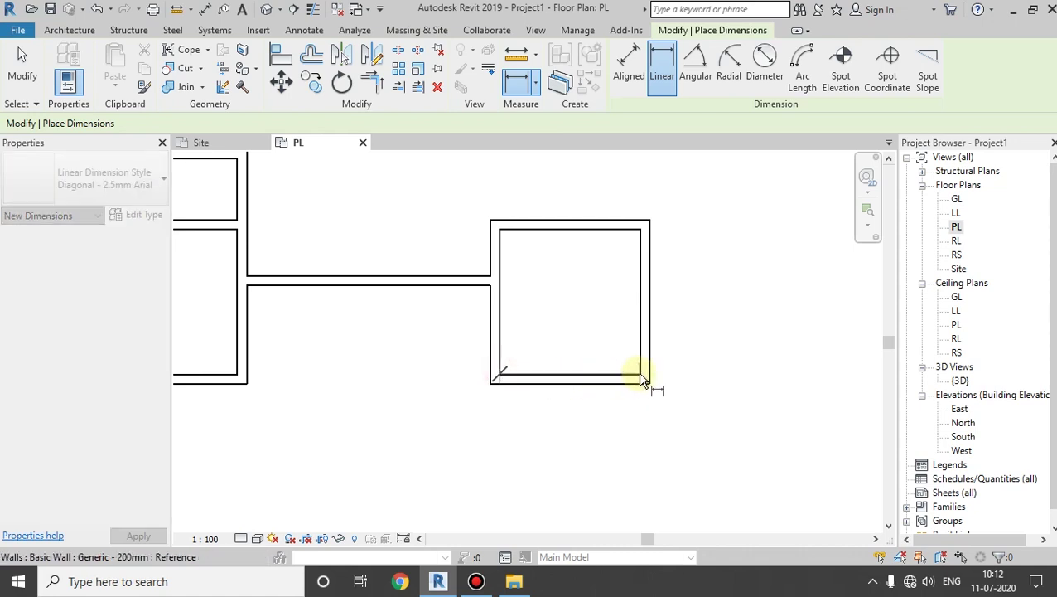
click(642, 380)
key(Escape)
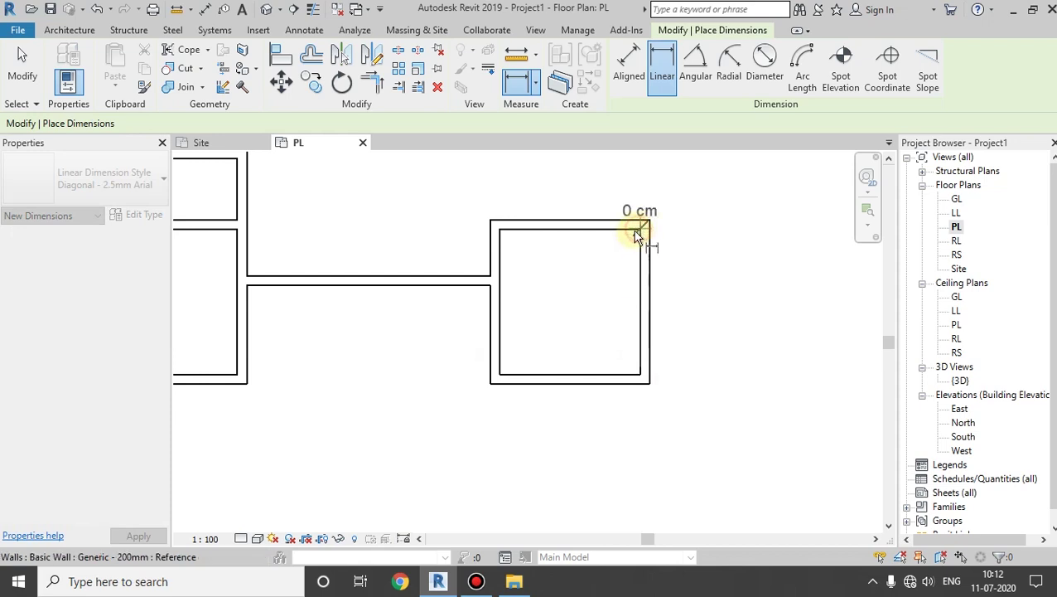
key(Escape)
scroll(613, 325, down, 2)
scroll(564, 248, down, 1)
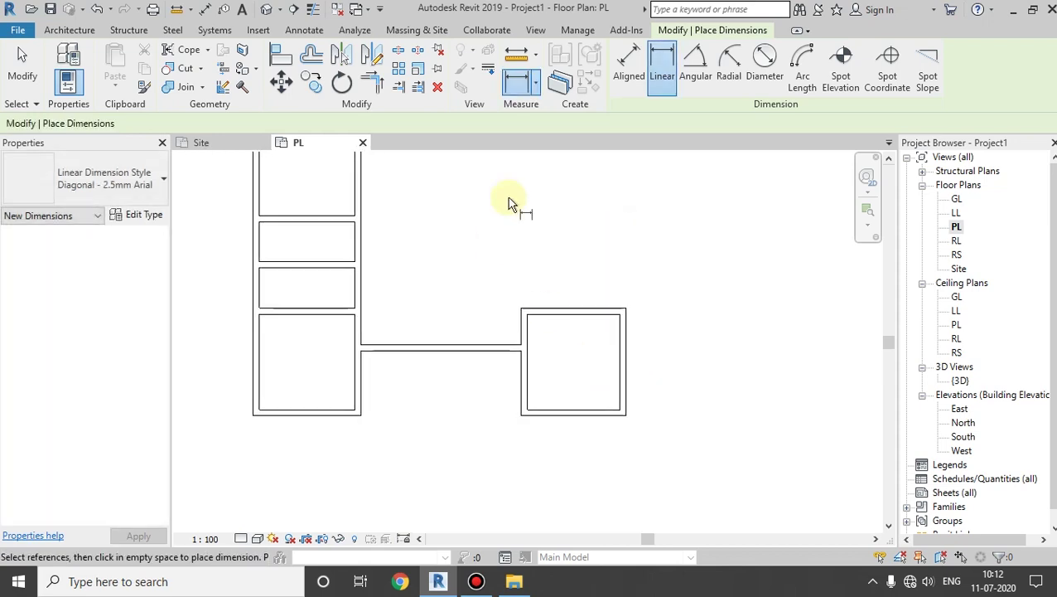
click(70, 30)
click(64, 60)
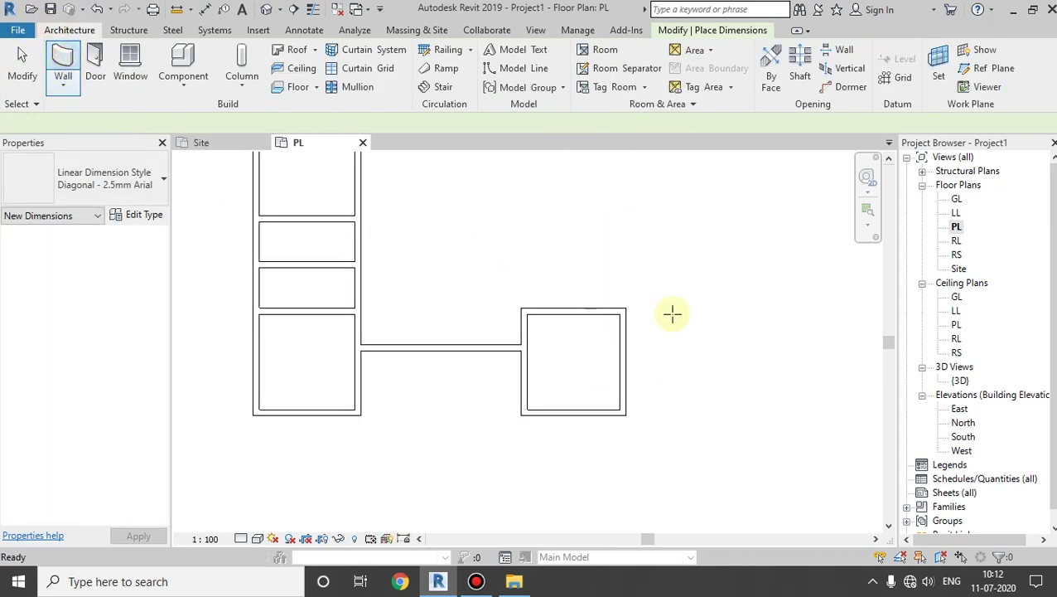
Draw 130 cm and 190 cm walls from the square room's top-right corner to form the first small room
click(622, 311)
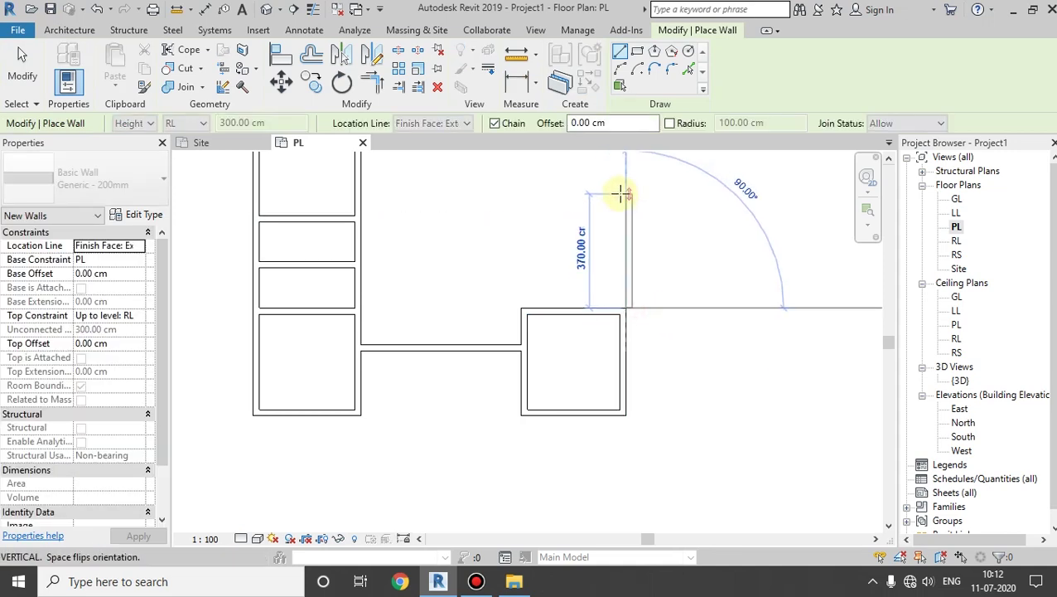
scroll(617, 220, up, 2)
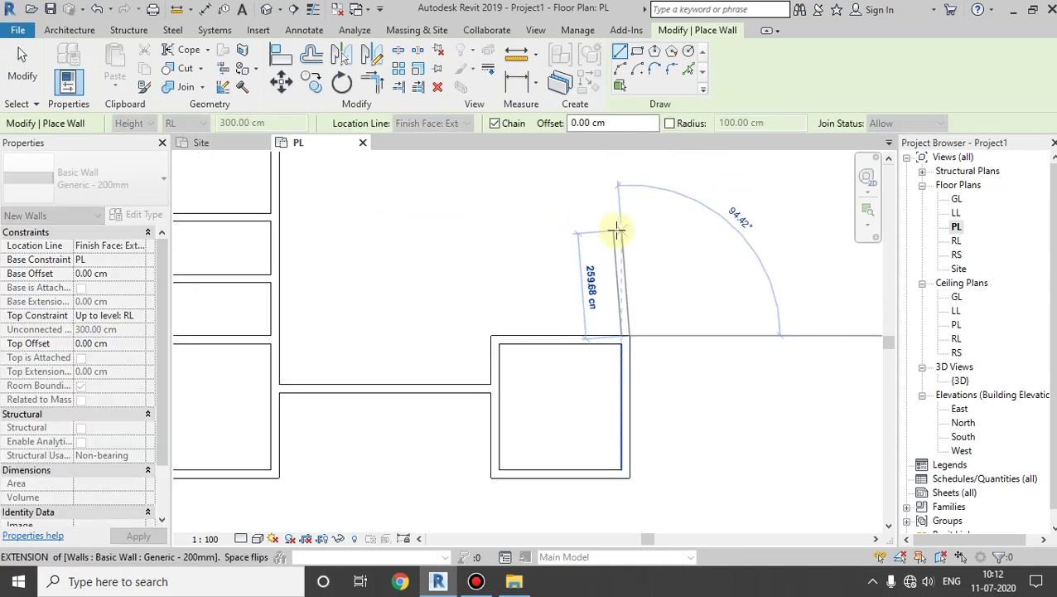
text(130)
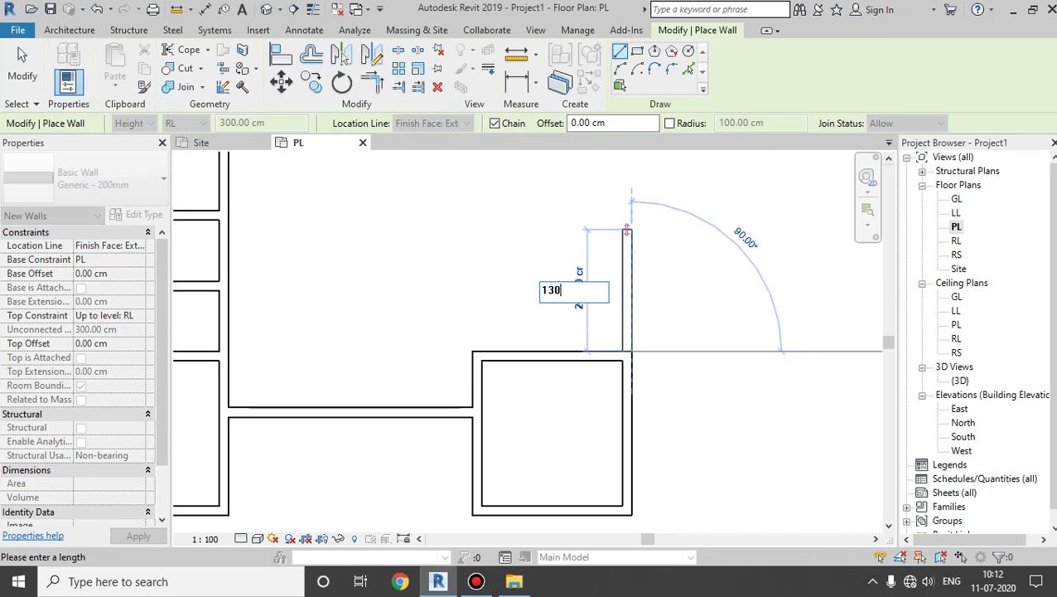
key(Return)
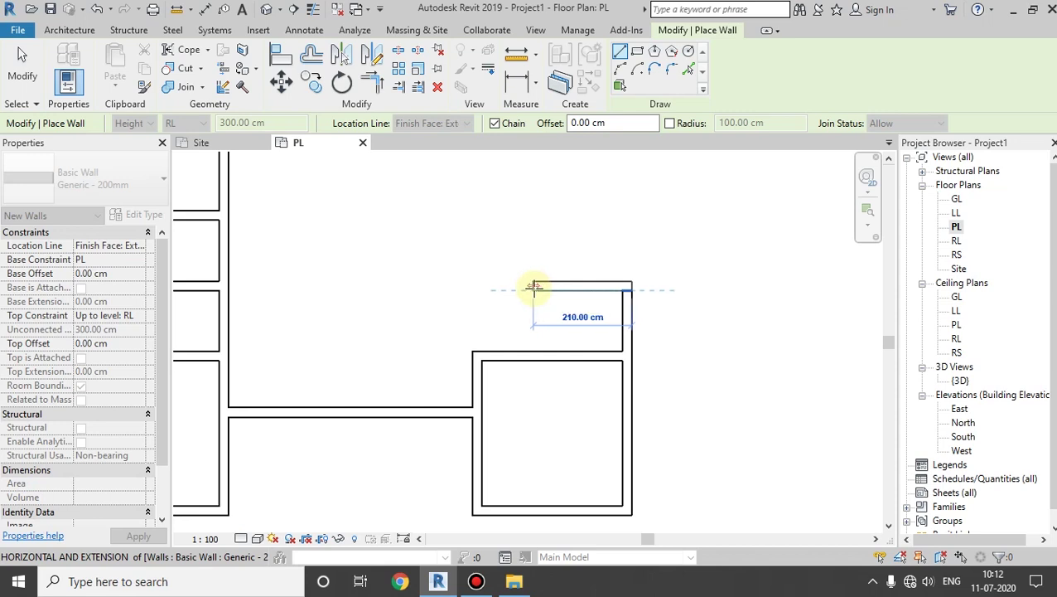
text(190)
key(Return)
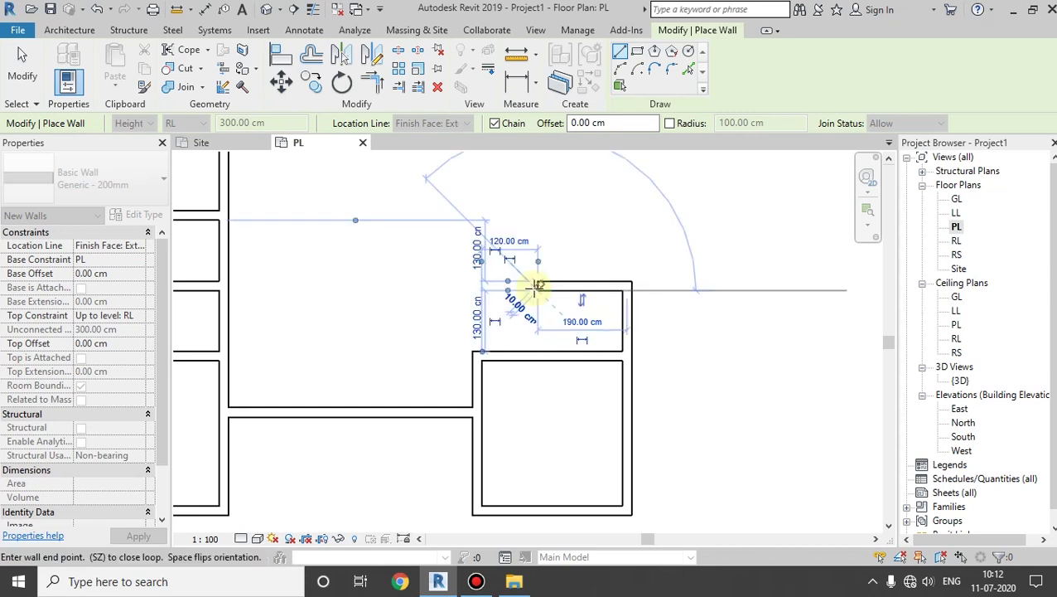
click(541, 350)
key(Escape)
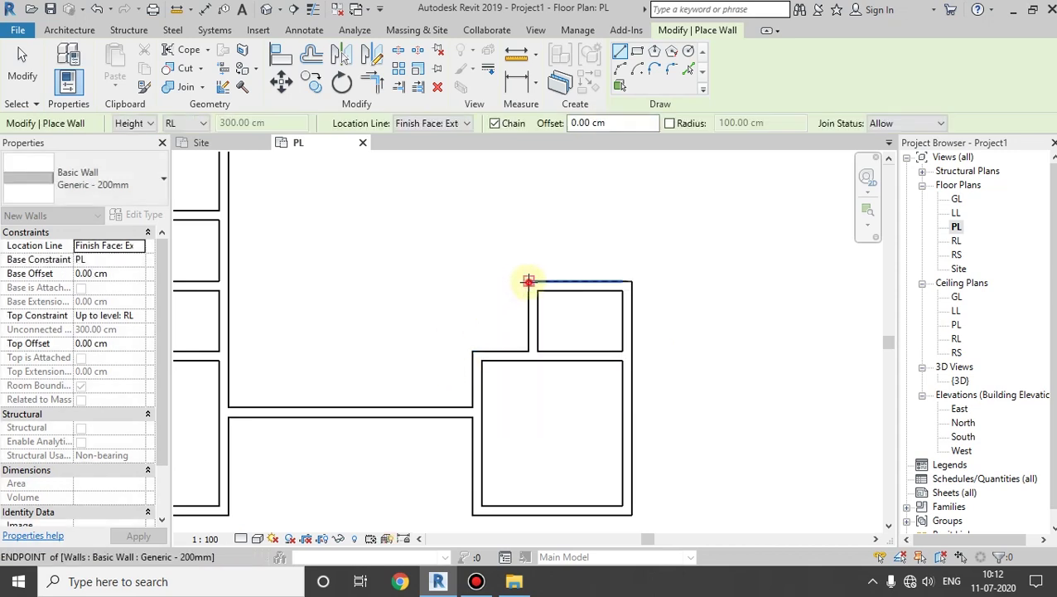
Close the second small room with a short top wall and a vertical wall, then begin a wall at the top-right corner
click(472, 279)
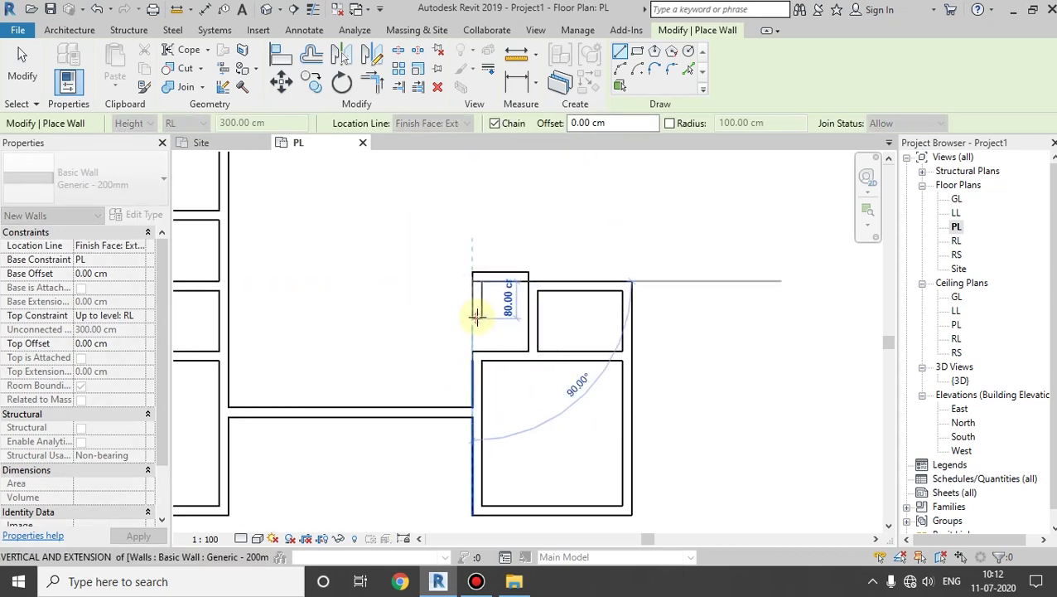
key(Escape)
key(Escape)
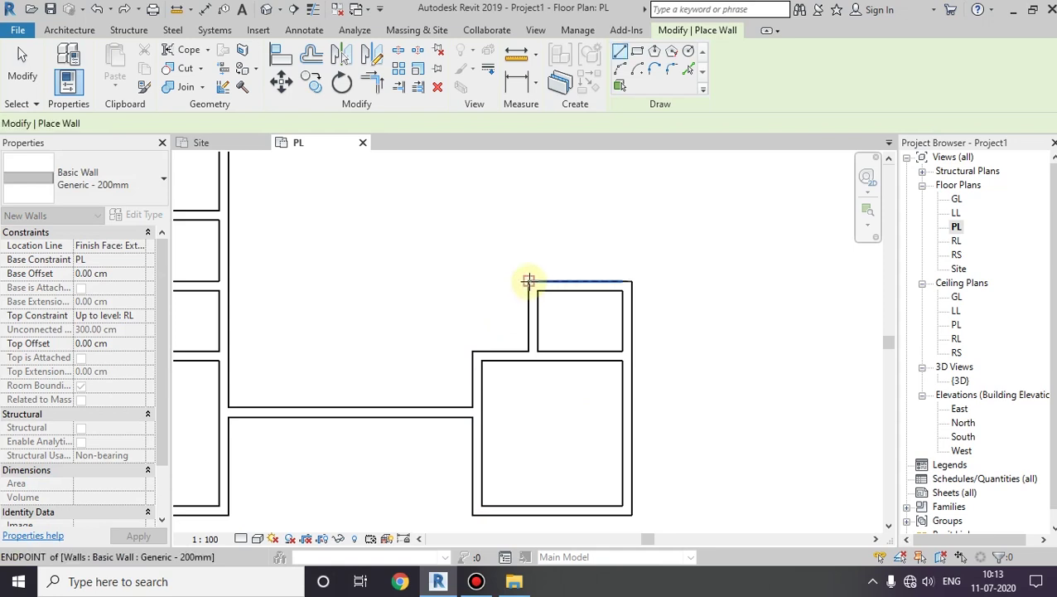
click(529, 283)
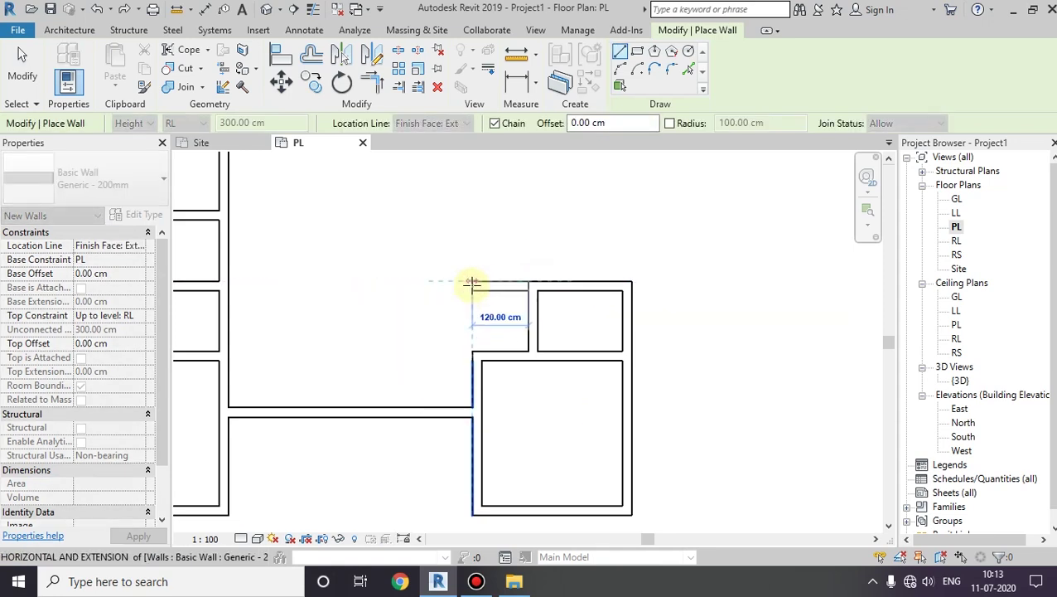
click(472, 284)
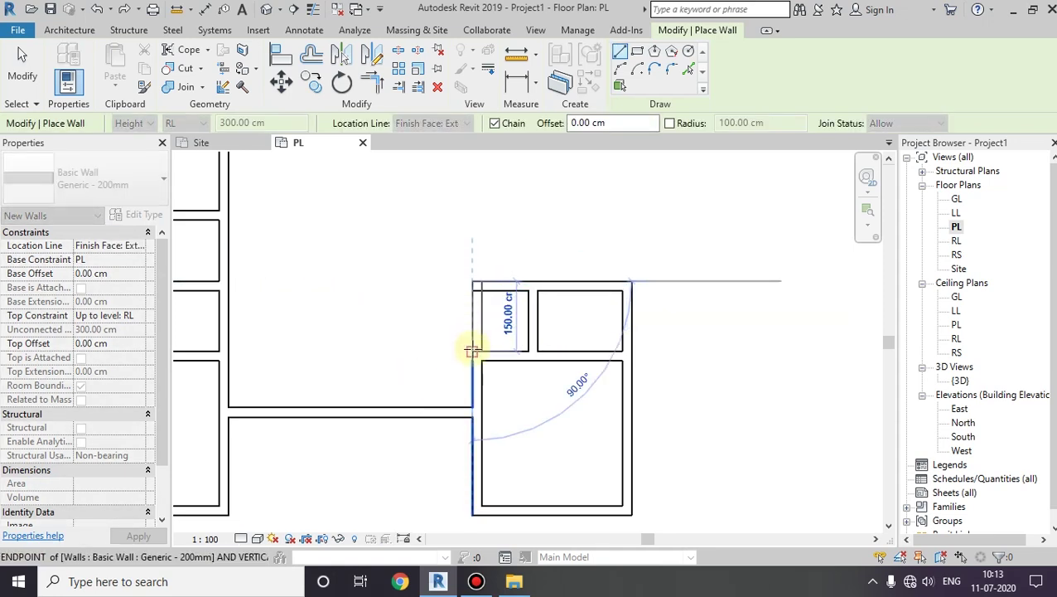
click(472, 349)
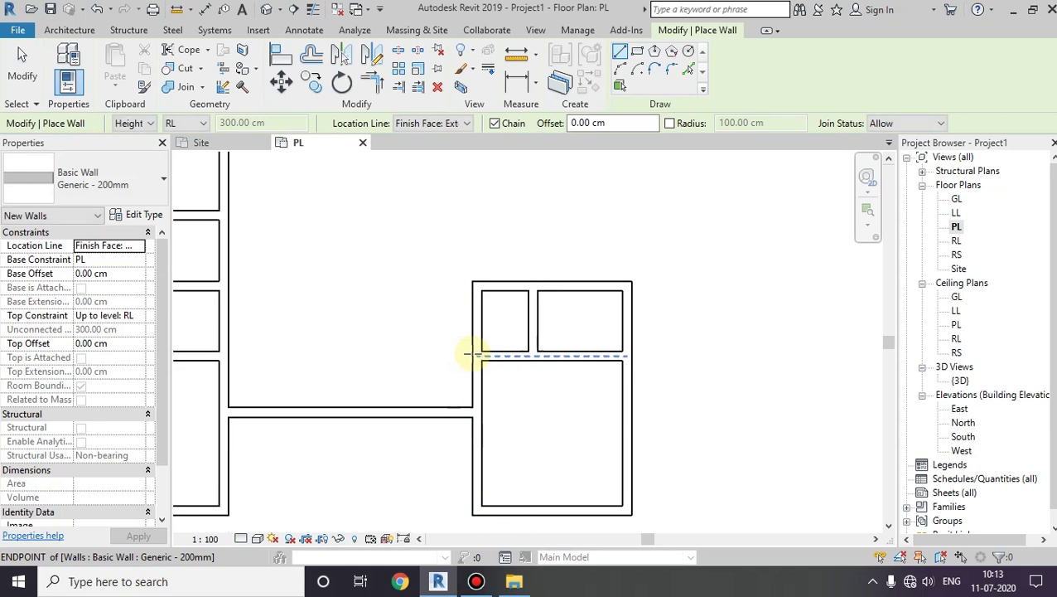
click(627, 282)
mouse_move(626, 199)
middle_down()
mouse_move(639, 286)
mouse_move(634, 412)
middle_up()
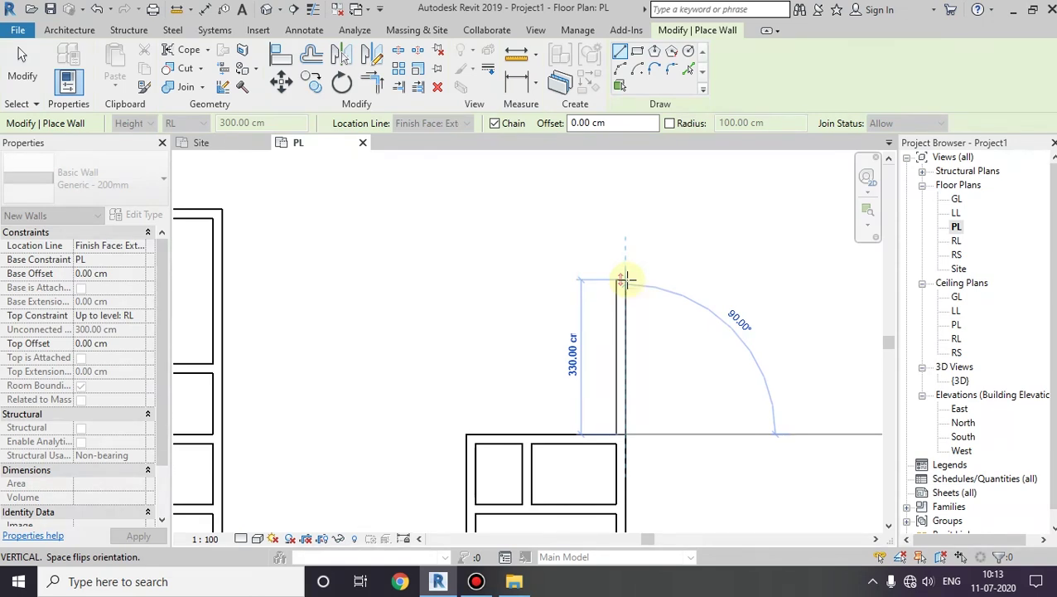
Draw a 140 cm wall up from the small rooms, followed by a downward segment
text(140)
key(Return)
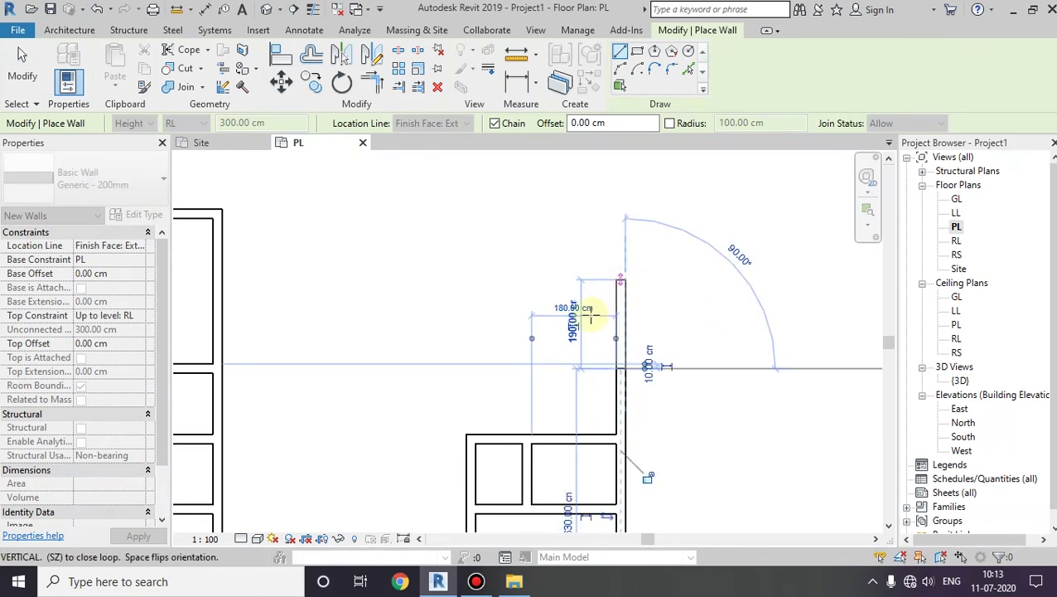
click(530, 367)
click(533, 433)
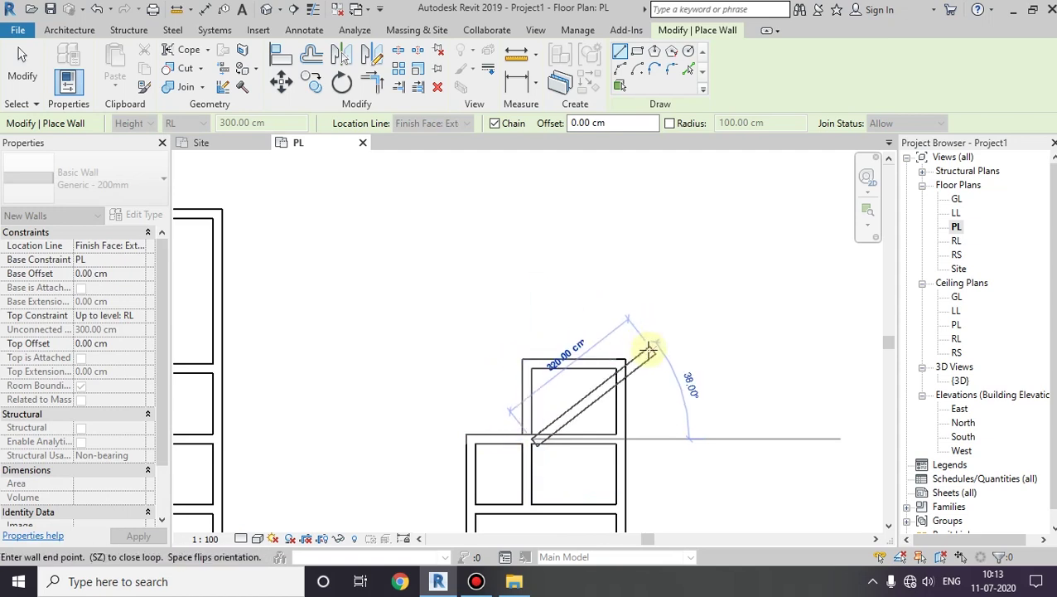
key(Escape)
key(Escape)
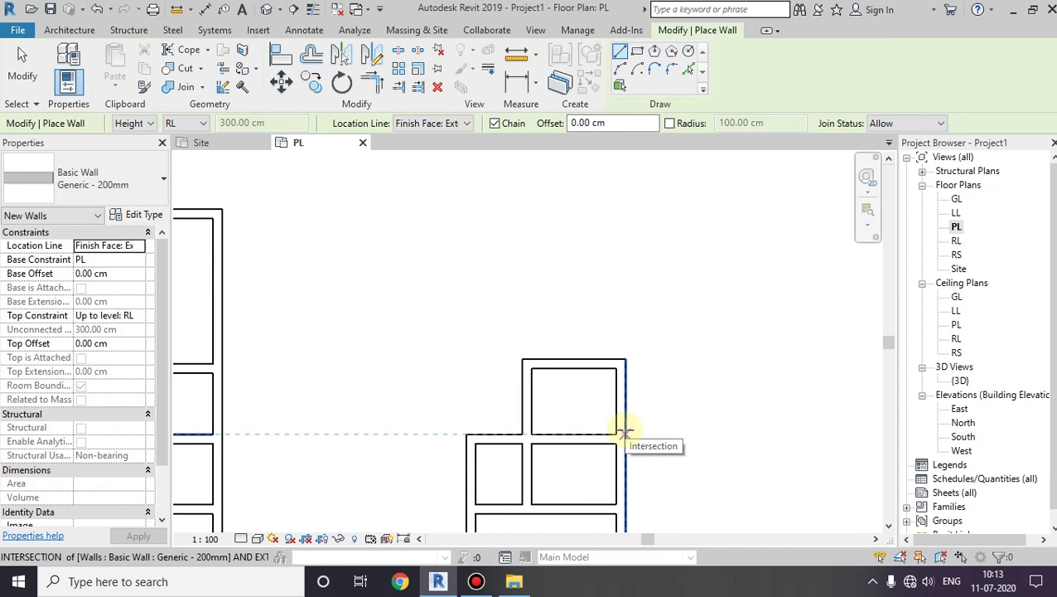
Draw a 260 cm vertical wall and a top wall to the left wing, then trim the right wall to meet it
click(625, 431)
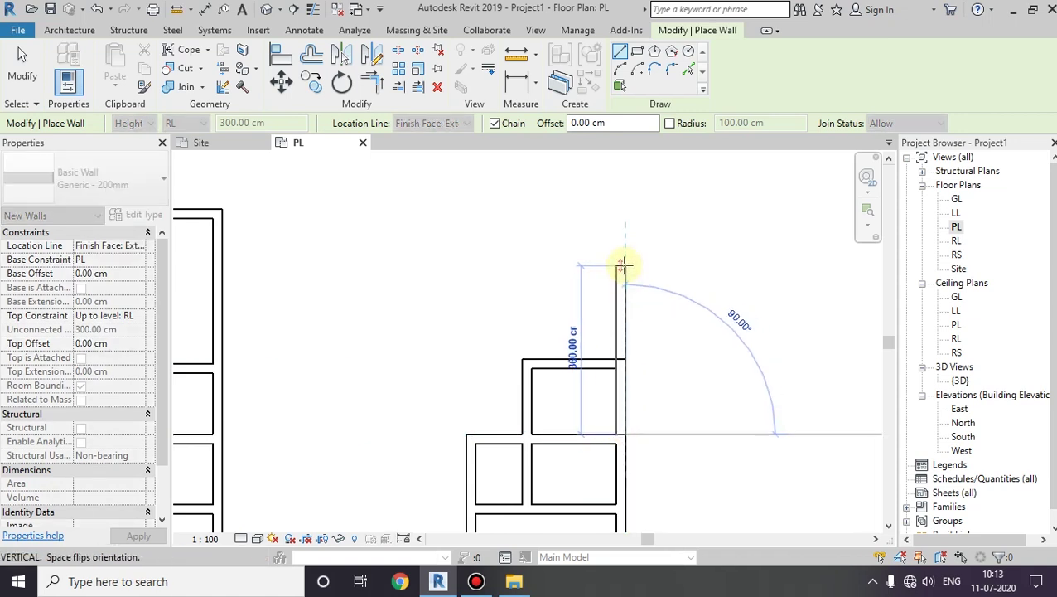
text(260)
key(Return)
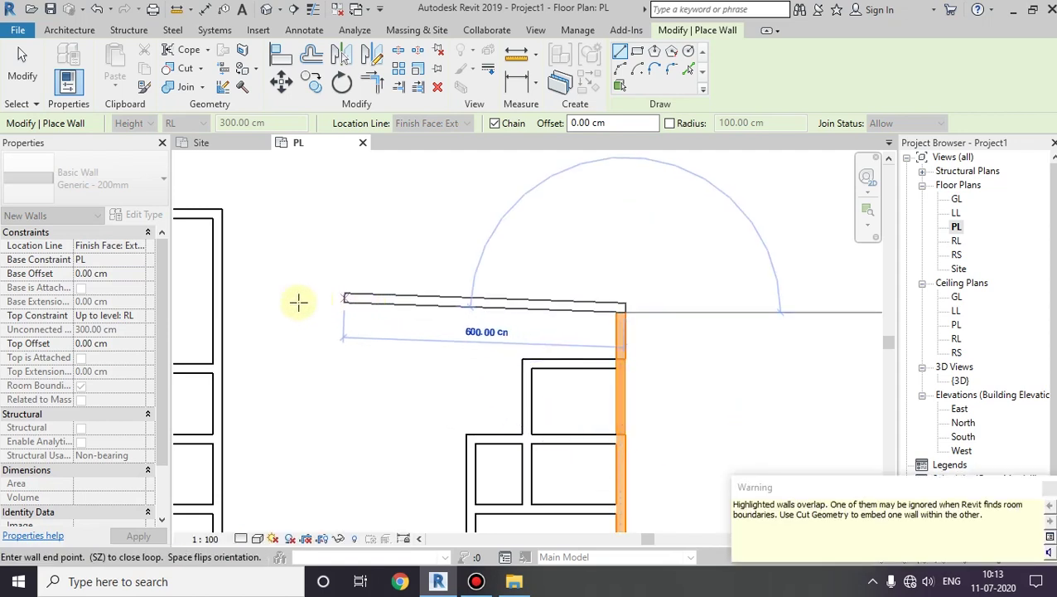
click(223, 310)
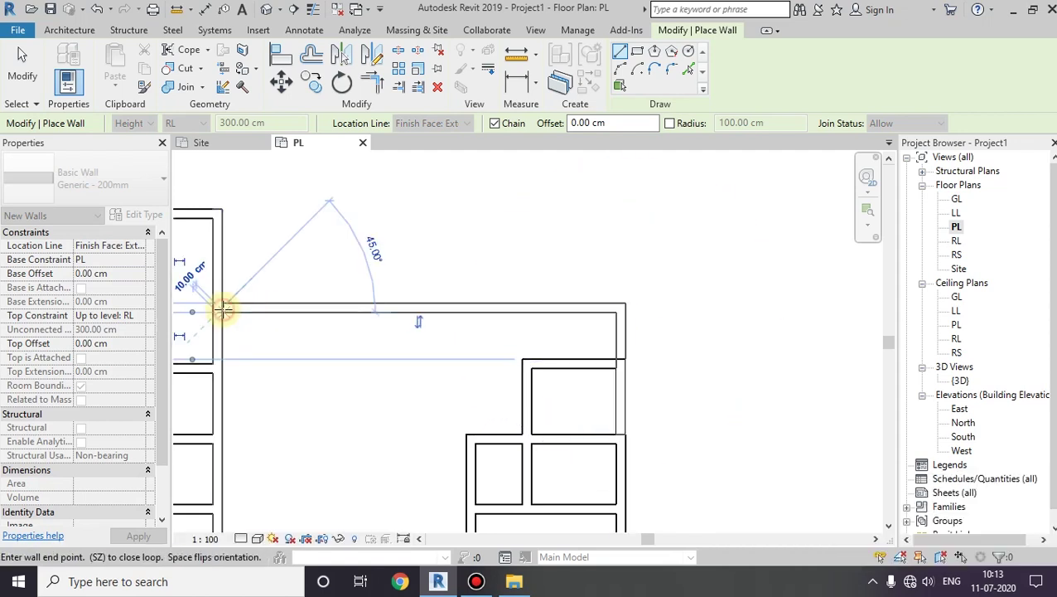
key(Escape)
key(Escape)
click(627, 410)
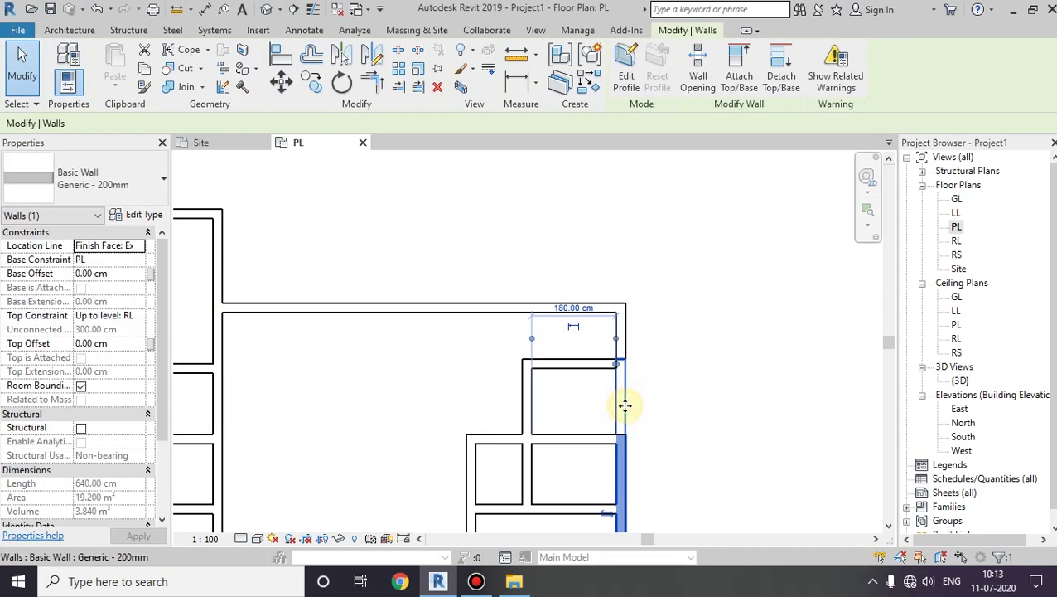
drag(620, 366, 611, 431)
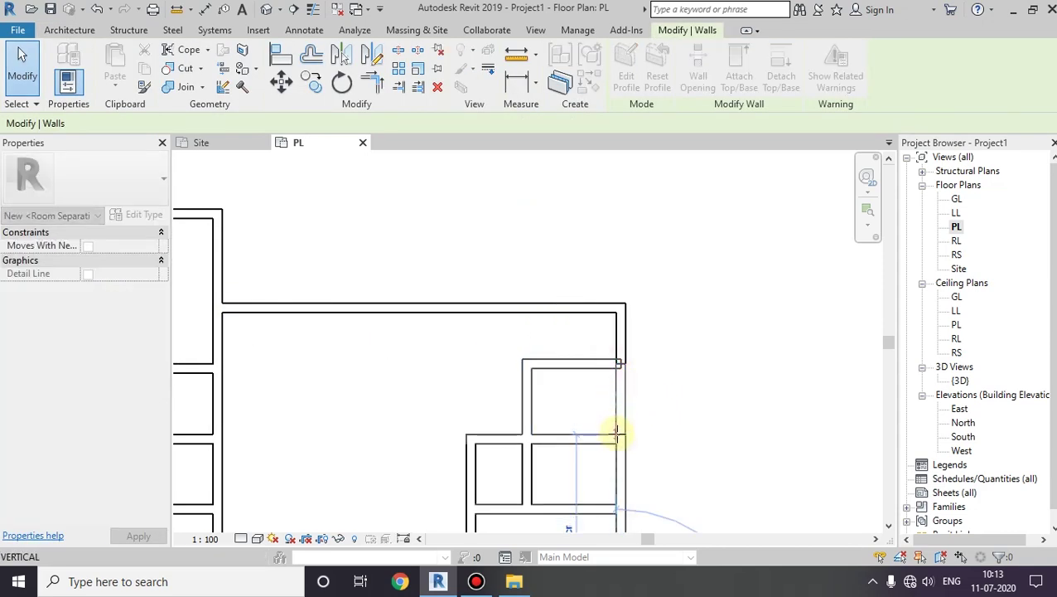
click(700, 398)
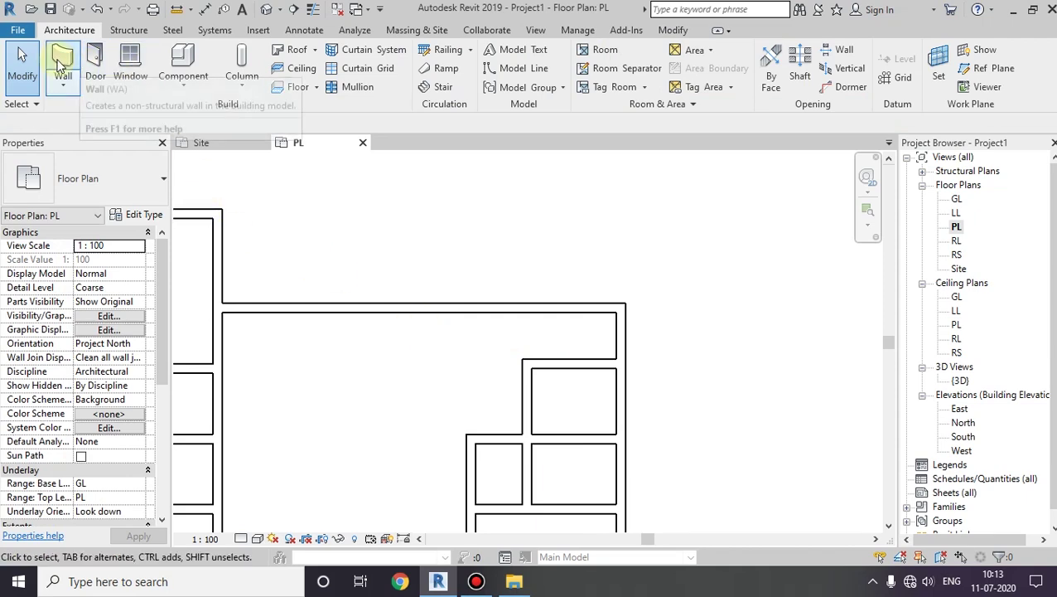
Draw a 320 cm partition wall with a vertical wall up to the top wall, then shorten its end
key(w)
key(a)
click(526, 362)
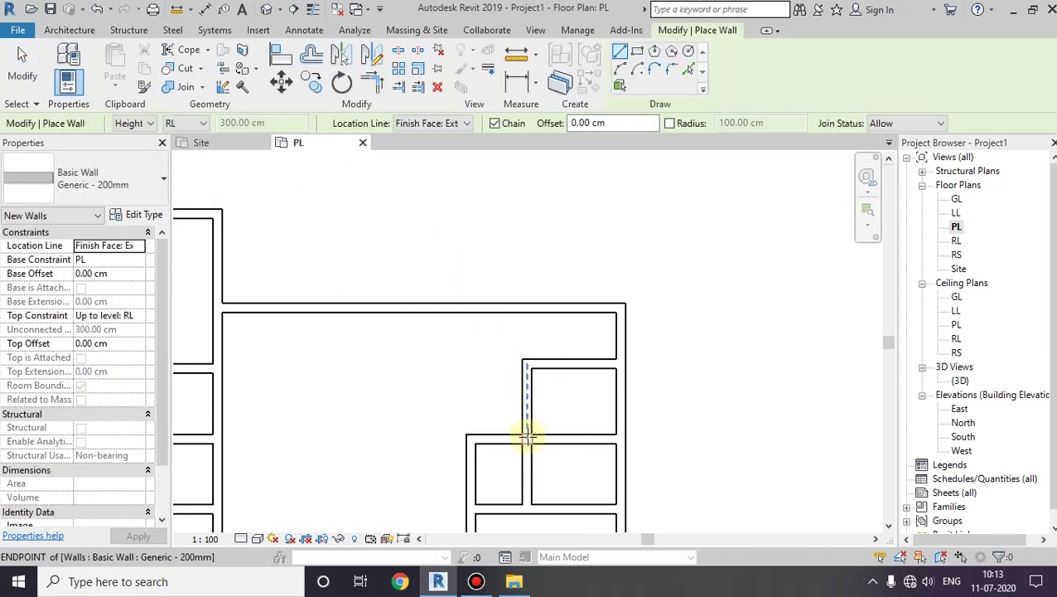
click(522, 432)
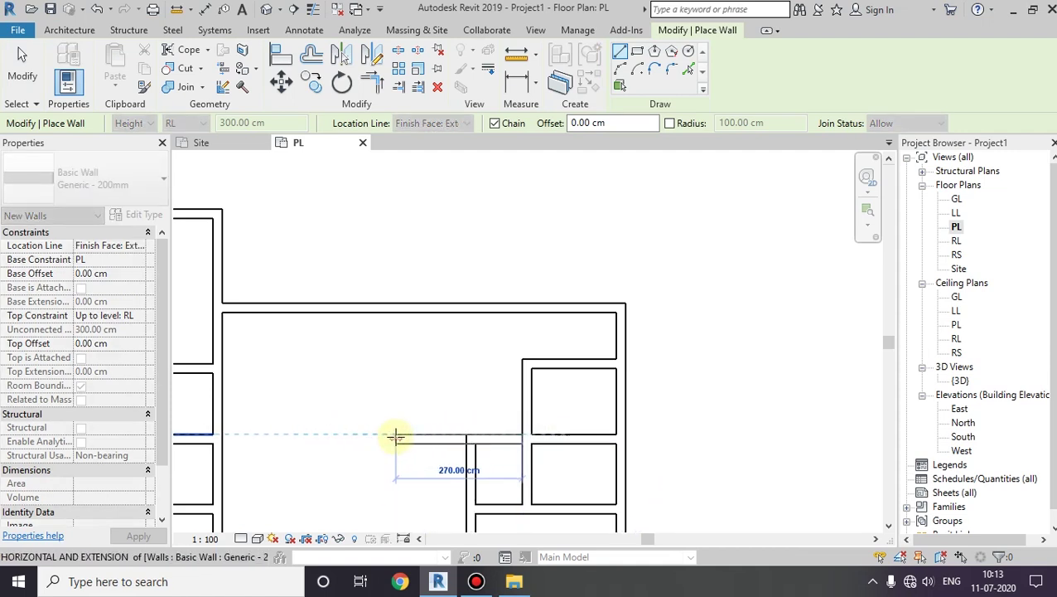
text(320)
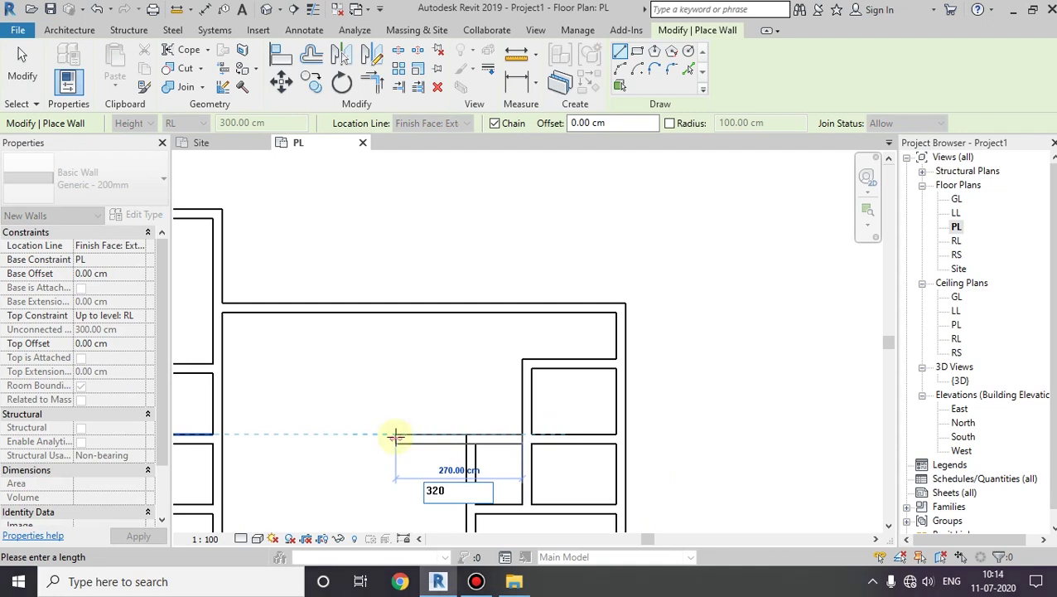
key(Return)
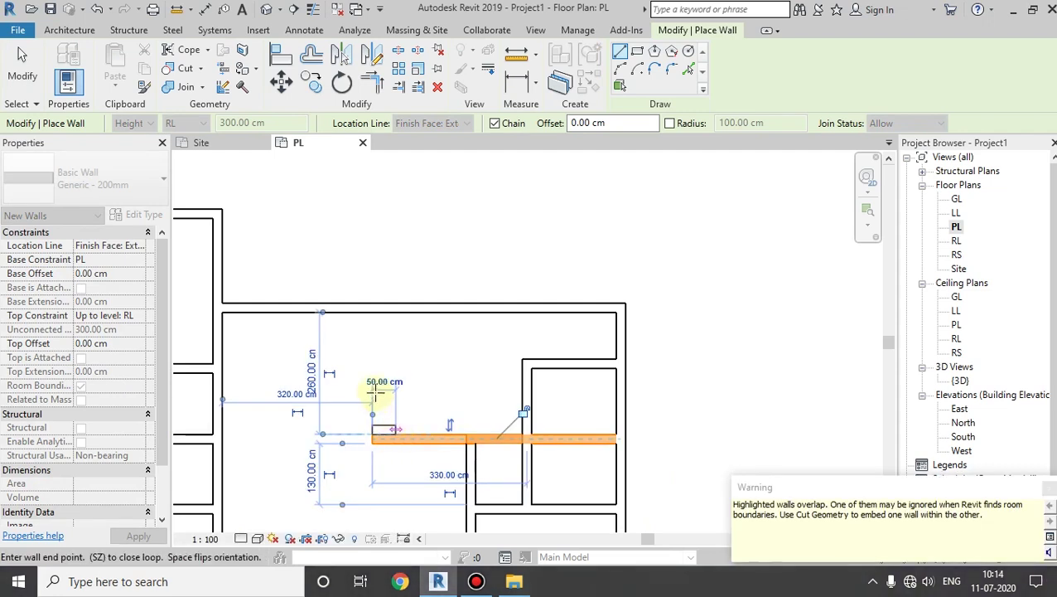
click(368, 312)
key(Escape)
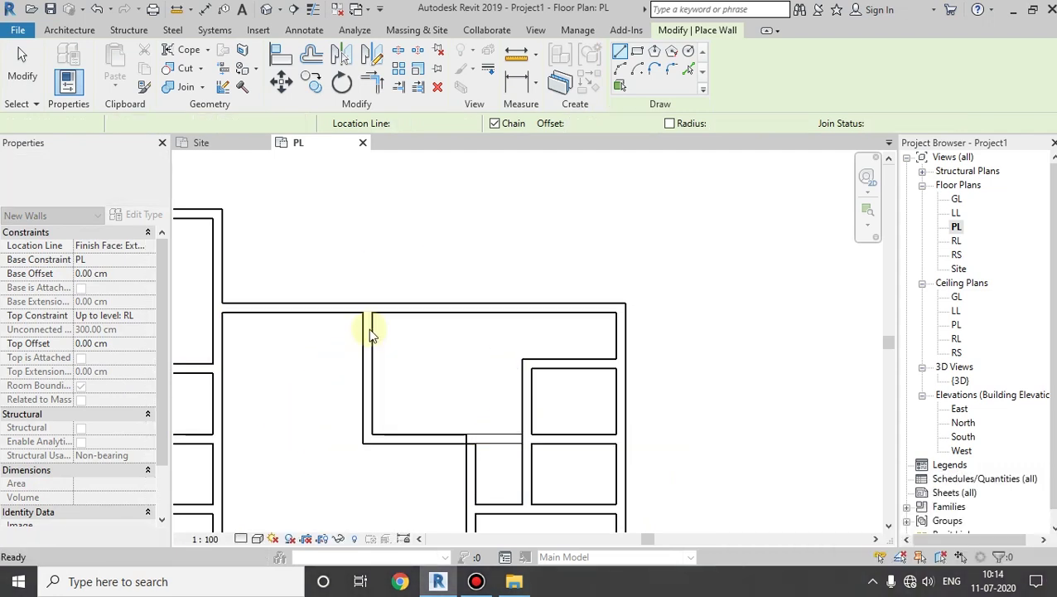
key(Escape)
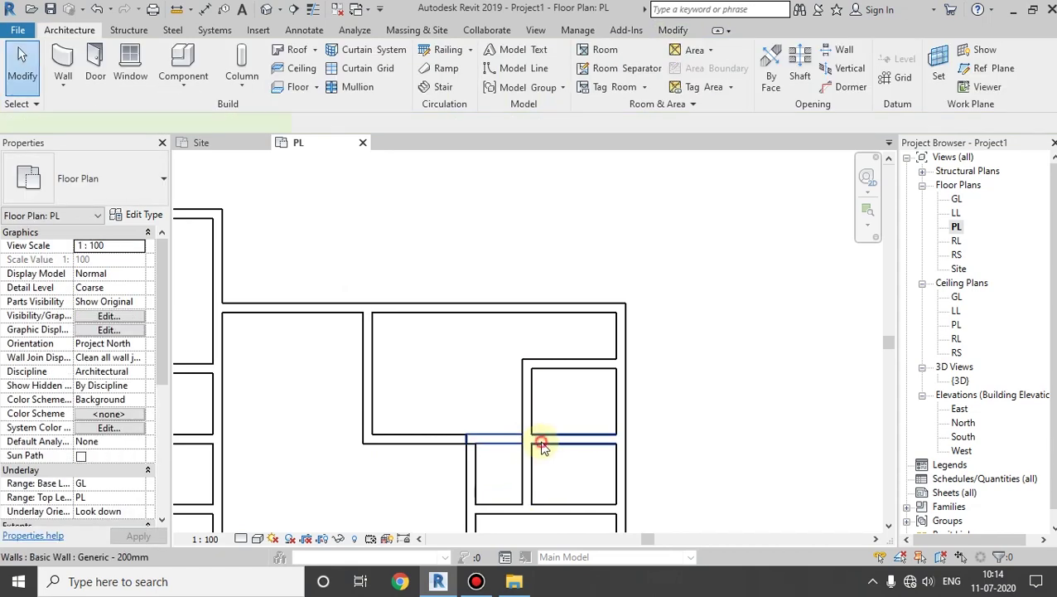
click(540, 444)
drag(467, 441, 520, 442)
click(769, 401)
Review the whole floor plan, then switch to the Default 3D View of the walls
scroll(619, 432, down, 2)
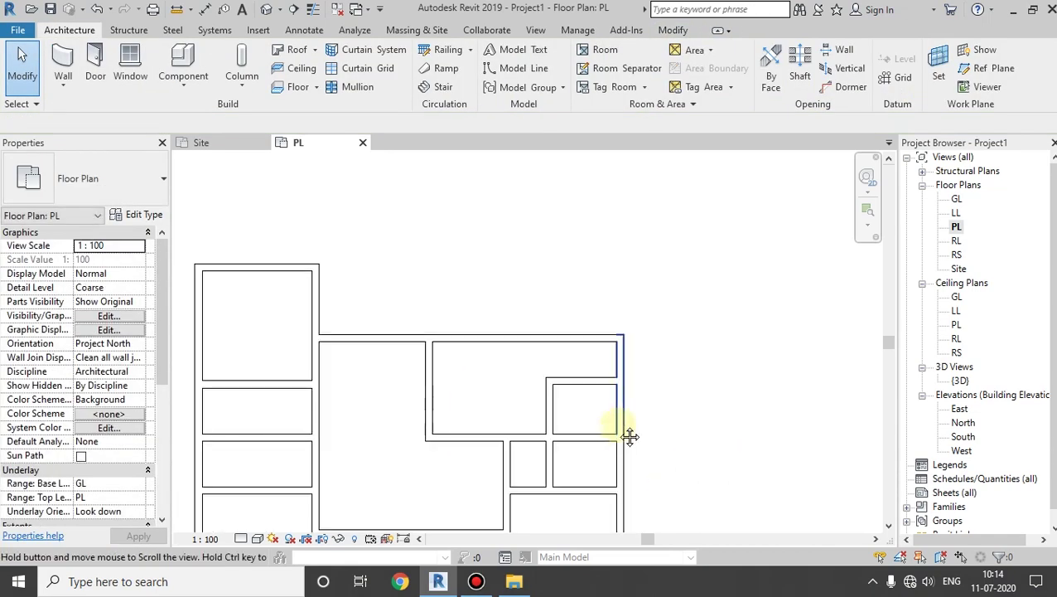
mouse_move(632, 432)
middle_down()
mouse_move(687, 313)
mouse_move(667, 338)
middle_up()
scroll(667, 338, down, 1)
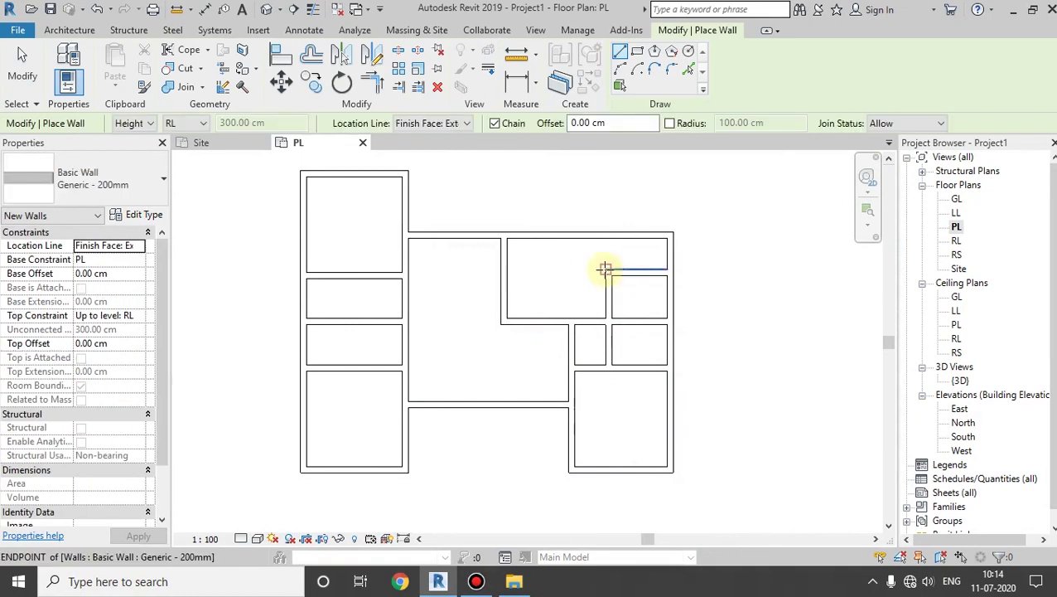
click(607, 268)
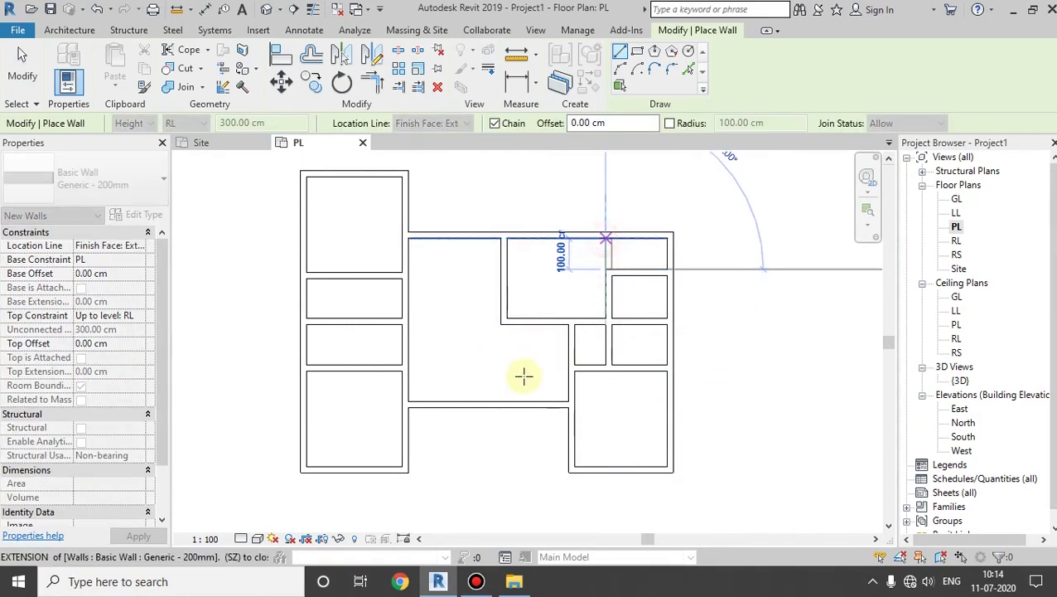
key(Escape)
key(Escape)
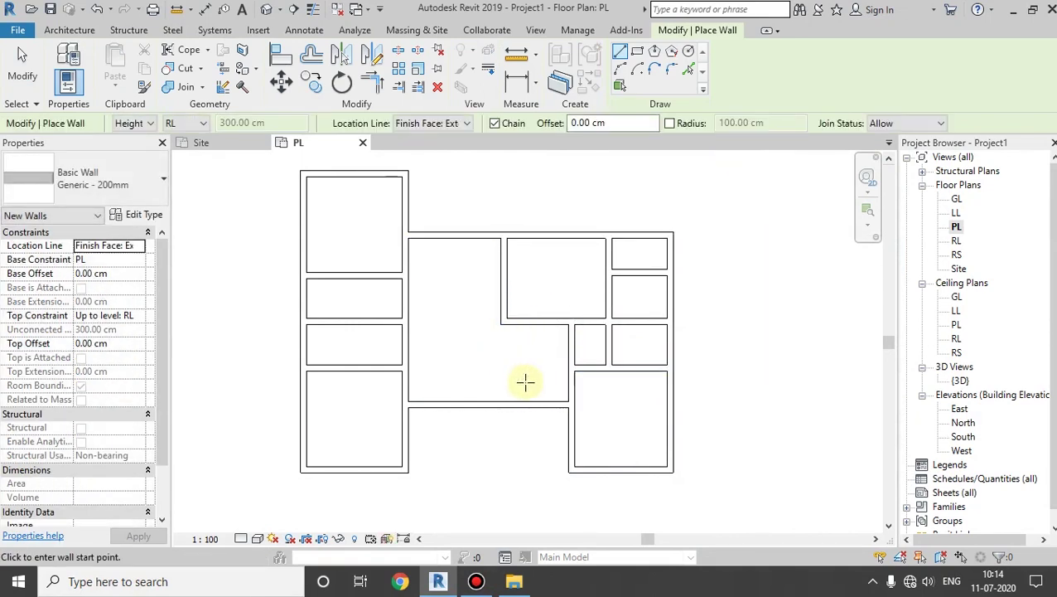
middle_drag(537, 472, 539, 470)
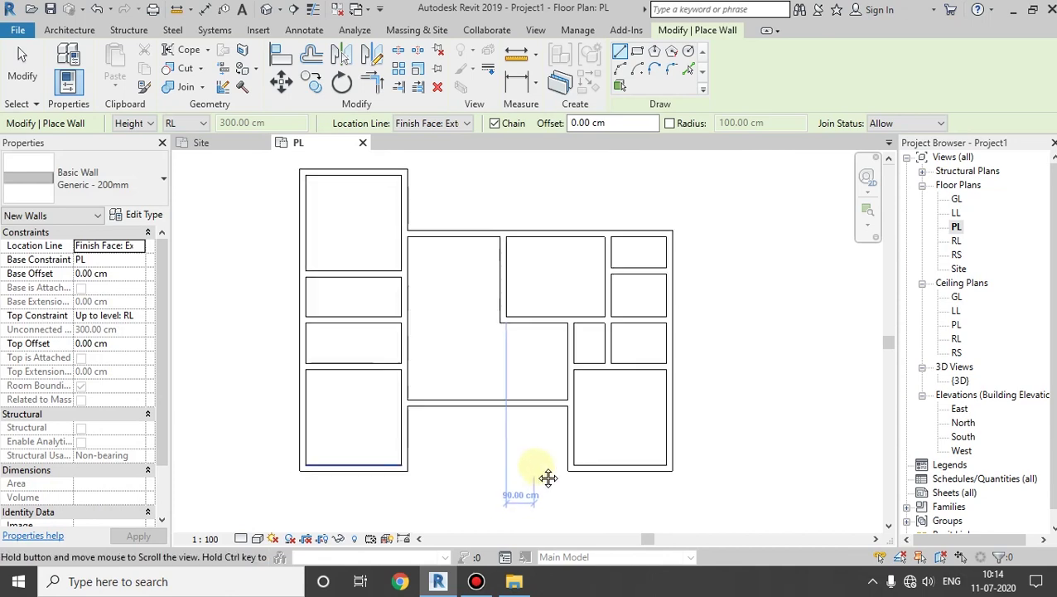
click(266, 10)
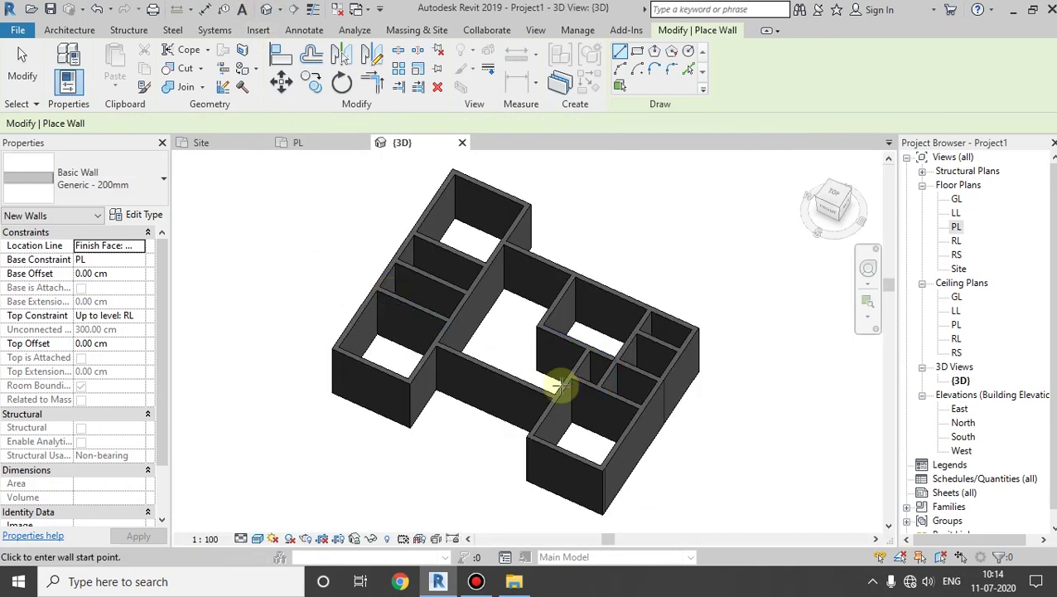
scroll(510, 327, down, 1)
mouse_move(567, 366)
middle_down()
mouse_move(420, 264)
mouse_move(420, 351)
mouse_move(675, 375)
mouse_move(866, 427)
mouse_move(633, 507)
mouse_move(495, 304)
mouse_move(577, 420)
mouse_move(629, 401)
mouse_move(467, 472)
mouse_move(571, 512)
mouse_move(557, 487)
mouse_move(453, 503)
mouse_move(442, 491)
middle_up()
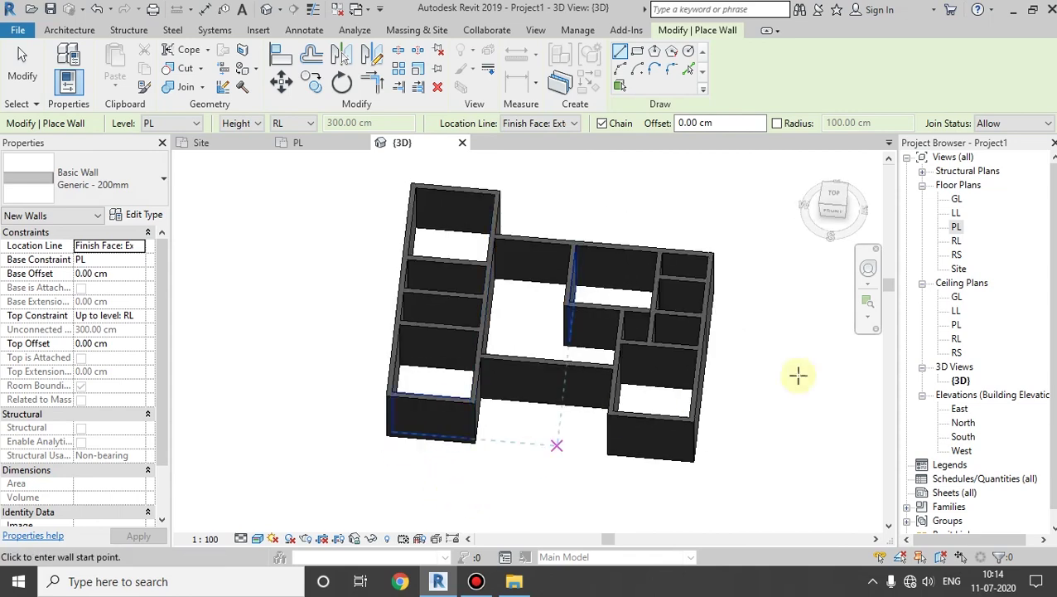
key(Escape)
key(Escape)
scroll(619, 356, up, 3)
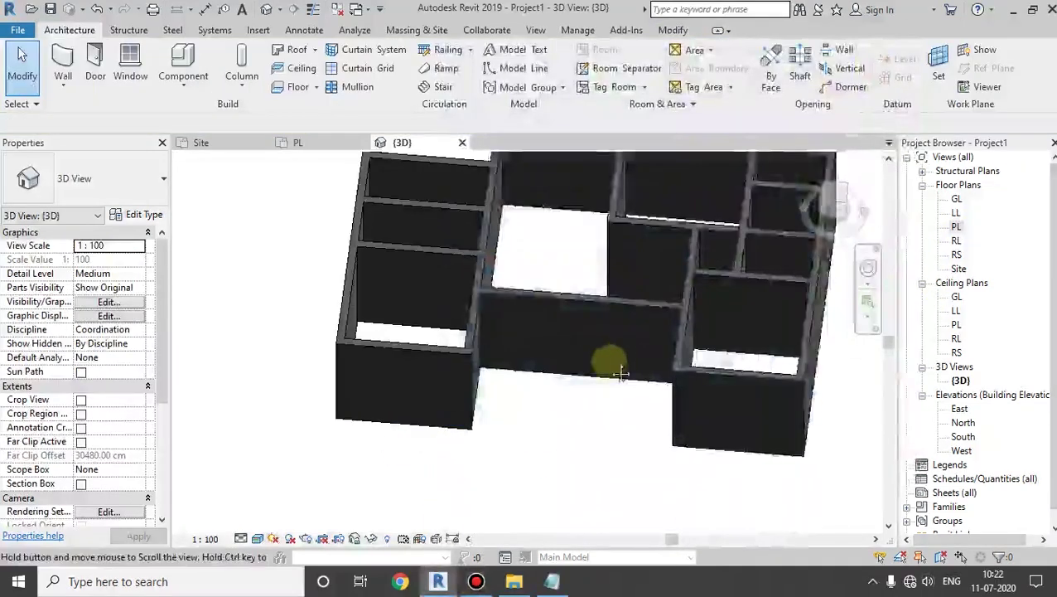
mouse_move(619, 356)
shift+middle_down()
mouse_move(472, 461)
mouse_move(445, 468)
mouse_move(668, 326)
mouse_move(578, 408)
mouse_move(575, 369)
shift+middle_up()
click(552, 581)
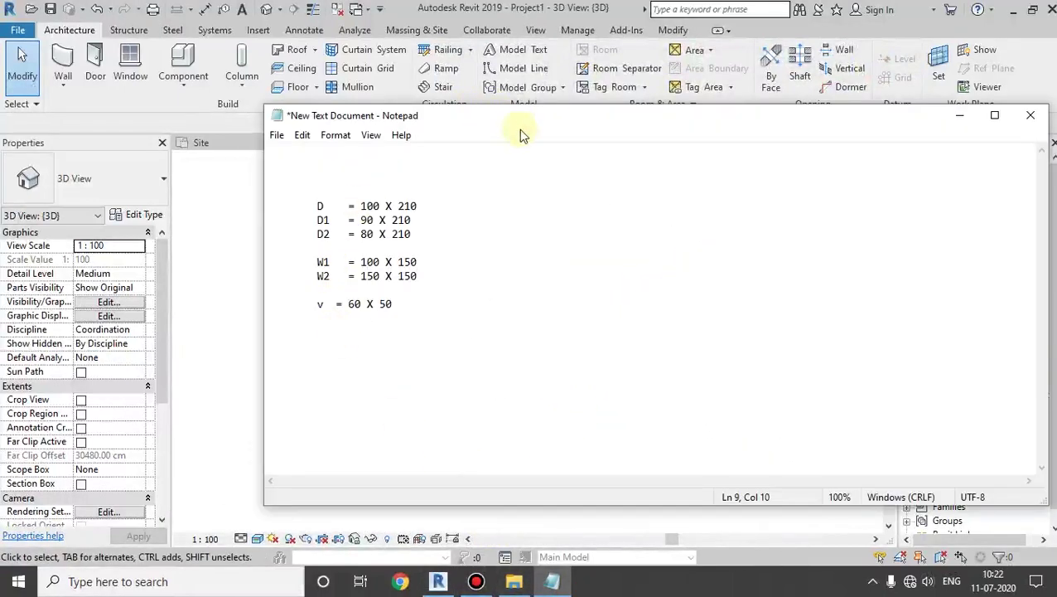
drag(520, 133, 415, 129)
drag(210, 202, 329, 202)
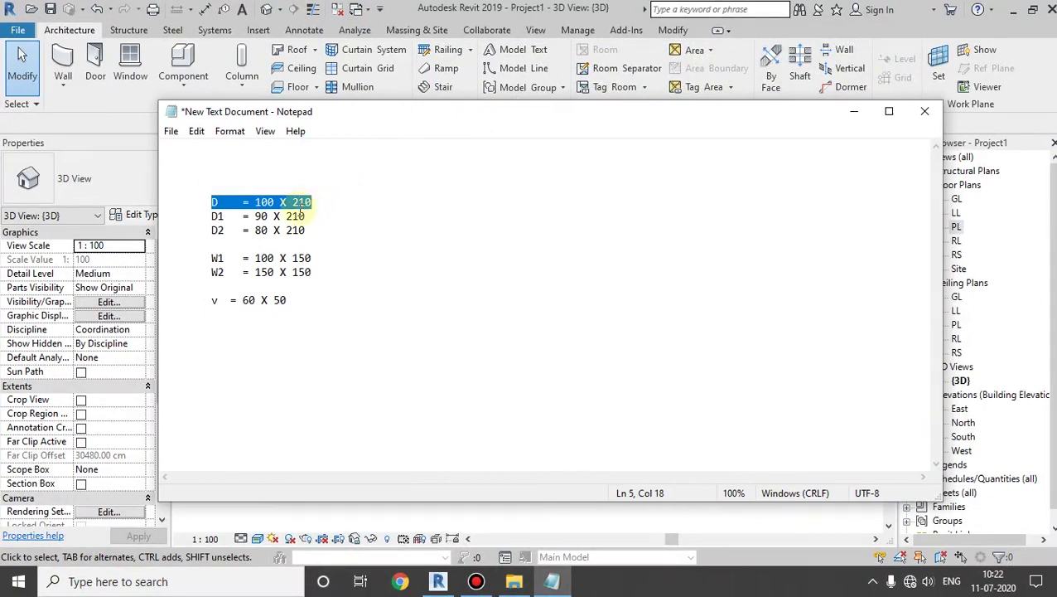
click(244, 228)
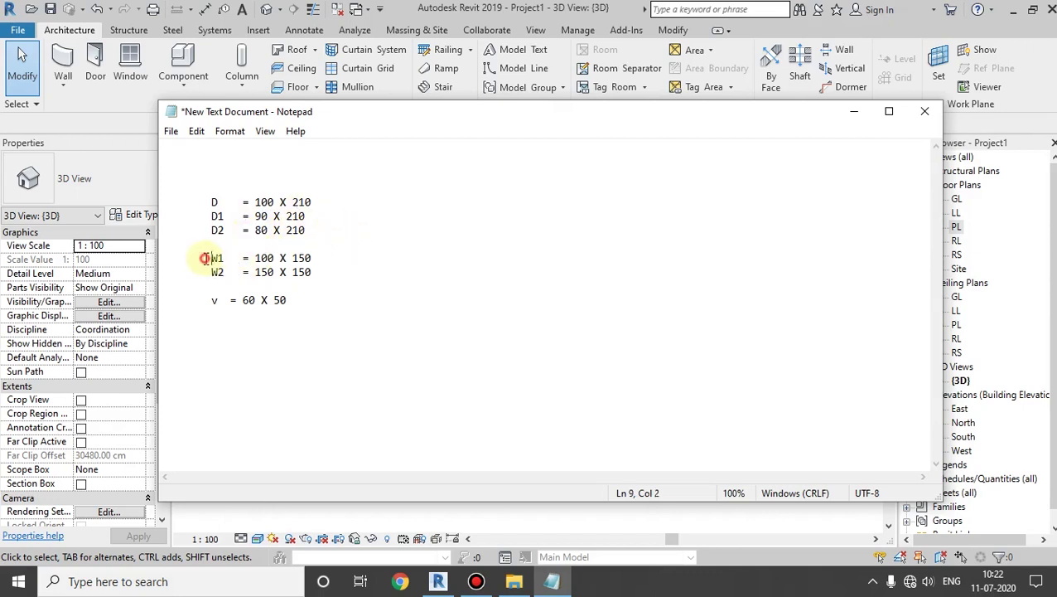
drag(205, 257, 308, 272)
click(349, 266)
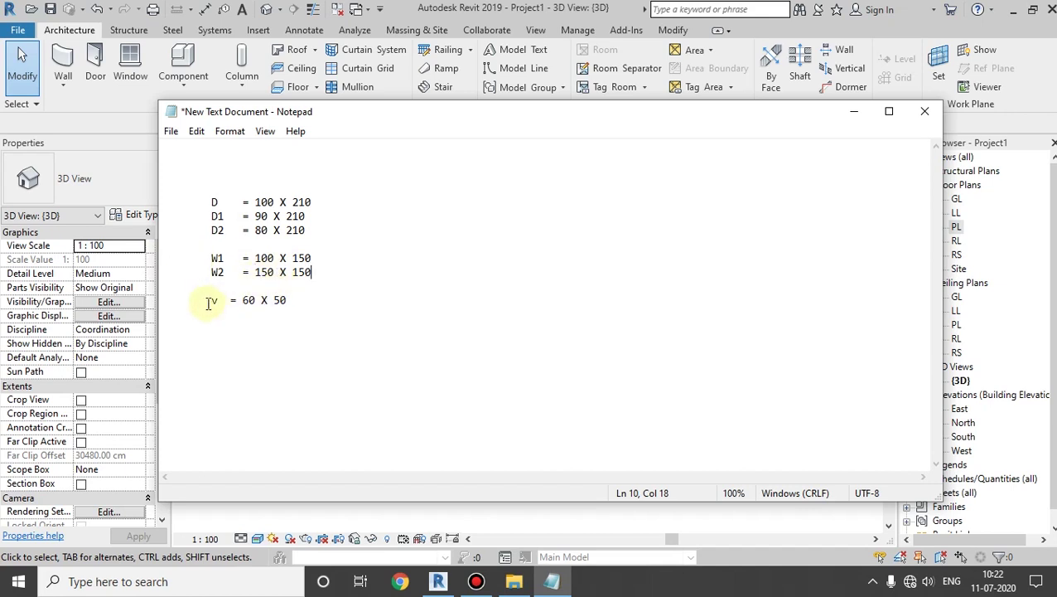
drag(211, 302, 326, 302)
click(400, 307)
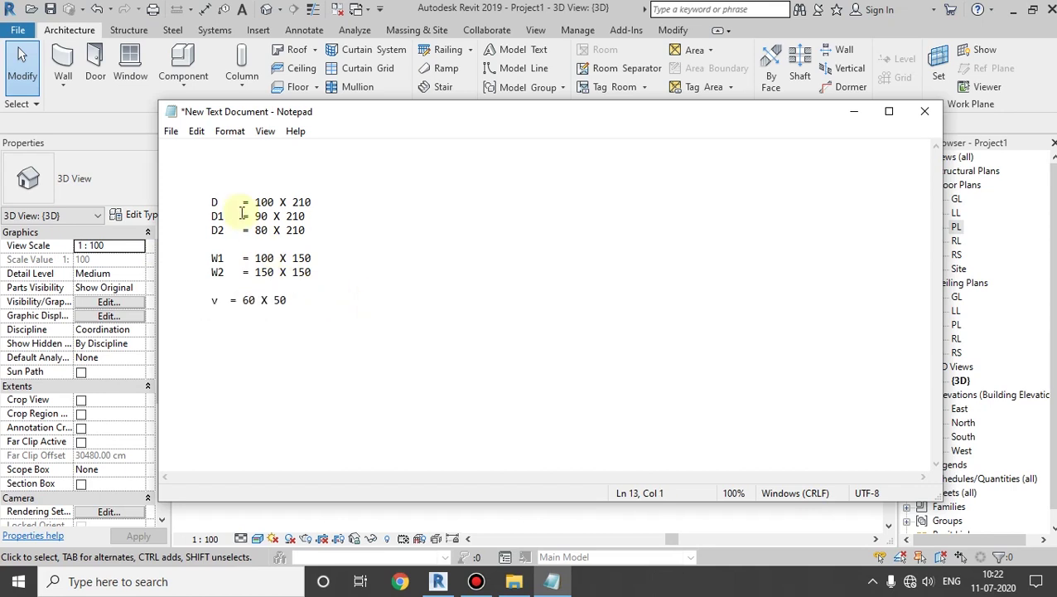
drag(528, 113, 590, 117)
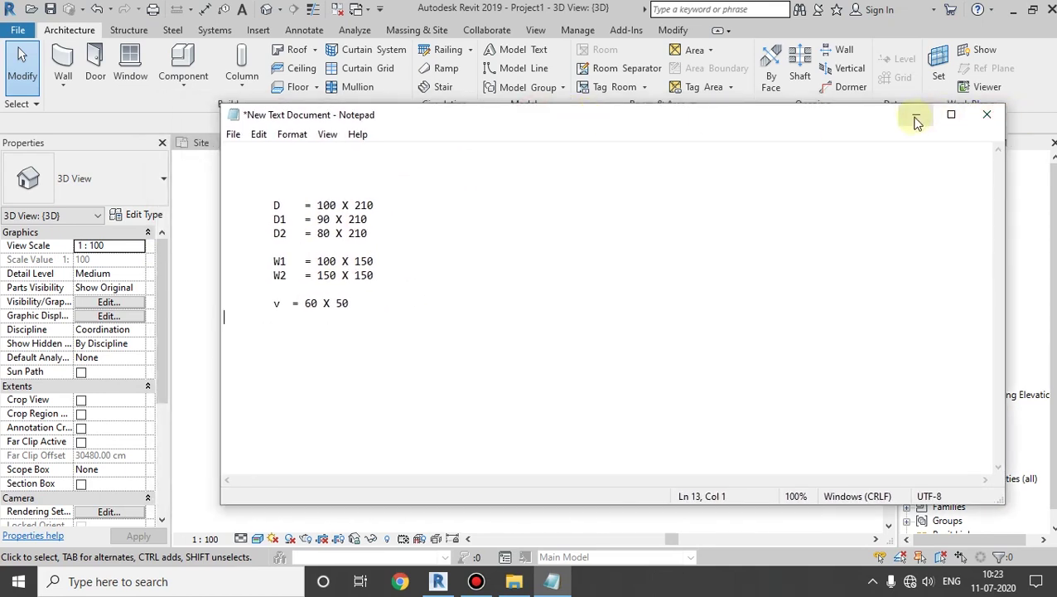
double_click(259, 206)
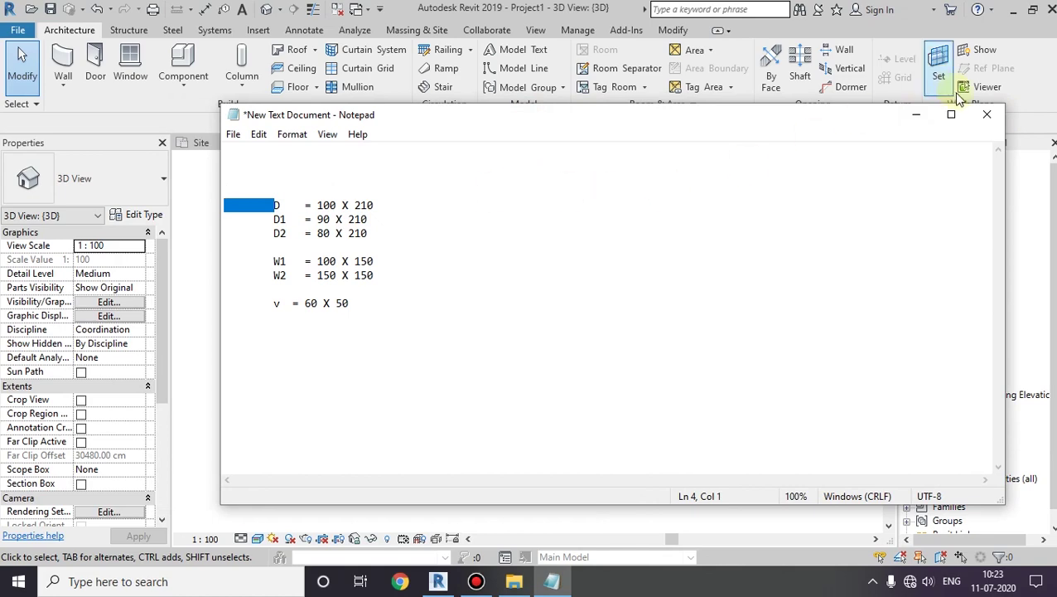
click(916, 114)
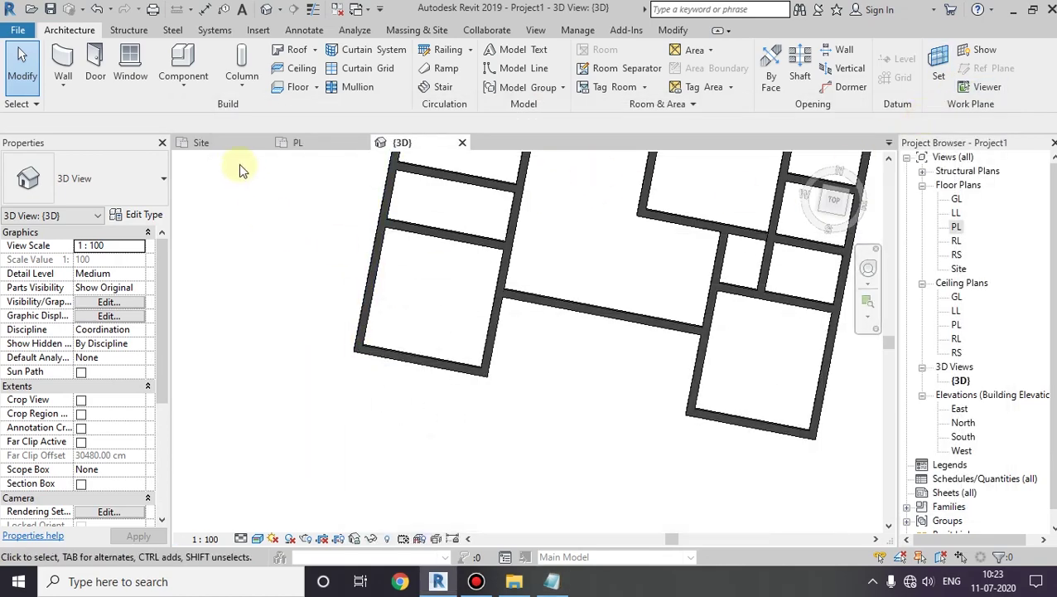
Start placing doors and browse to the Doors library folder in Load Family
click(96, 77)
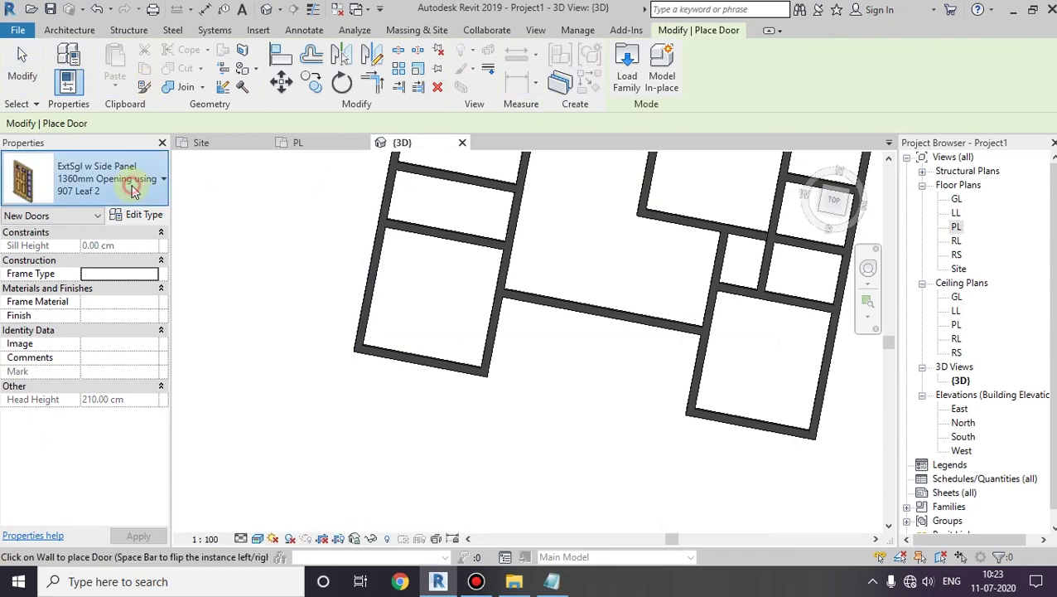
click(629, 70)
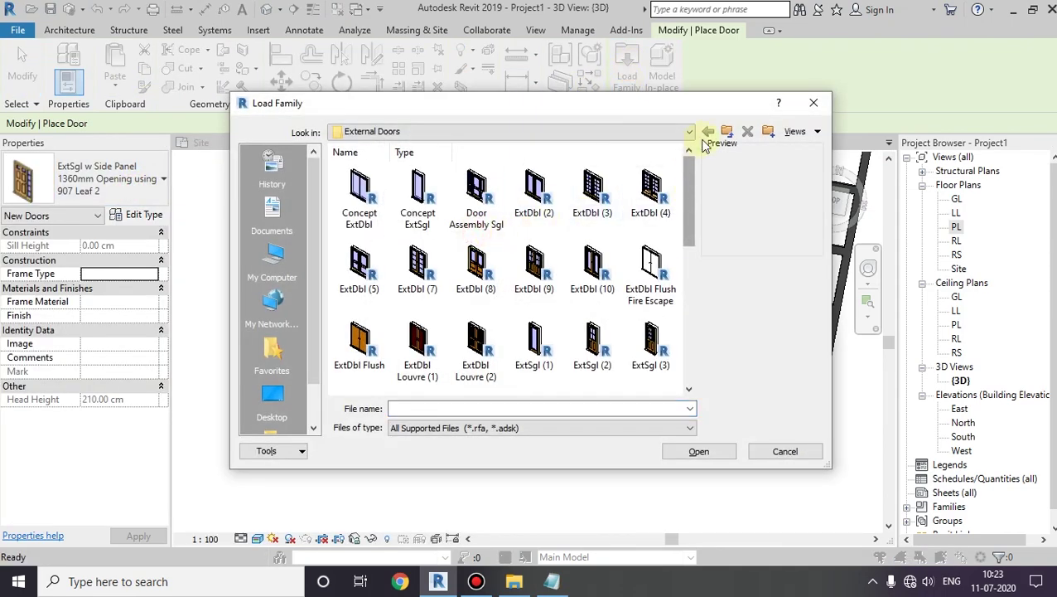
click(726, 131)
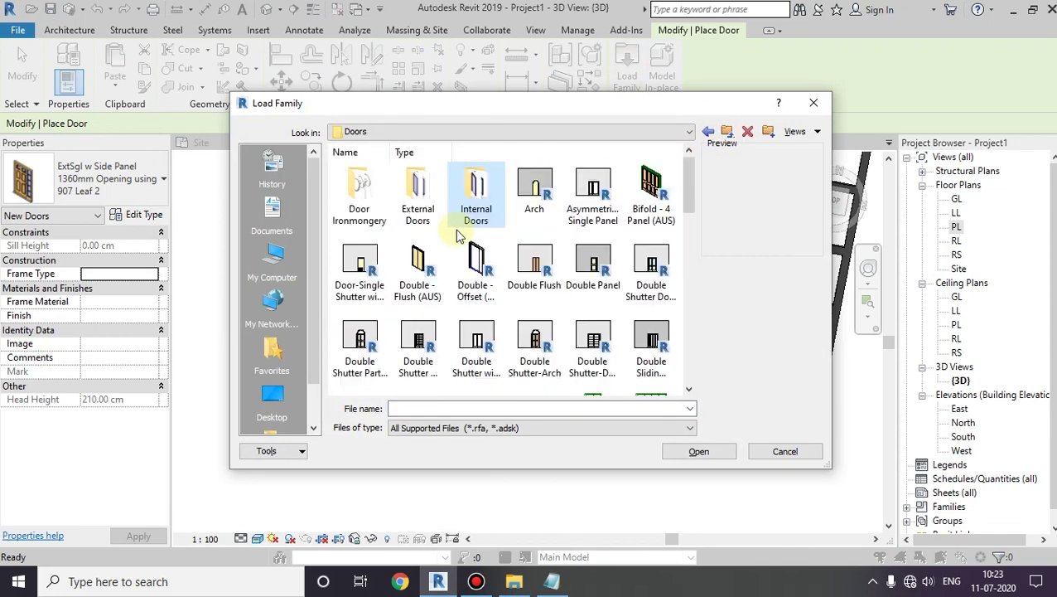
scroll(460, 237, down, 3)
scroll(459, 236, down, 4)
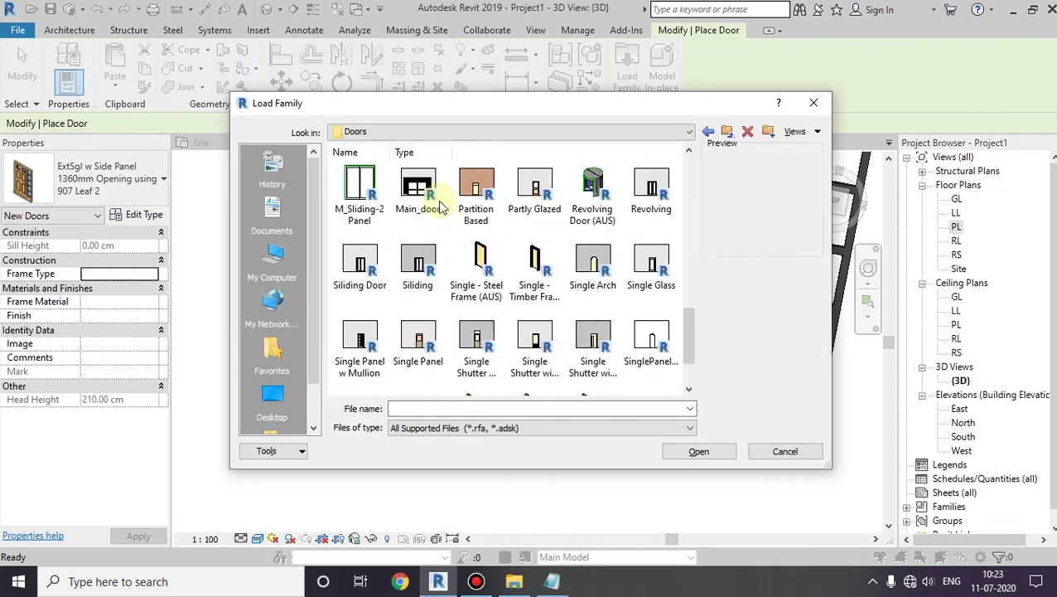
scroll(441, 207, down, 3)
scroll(455, 274, down, 10)
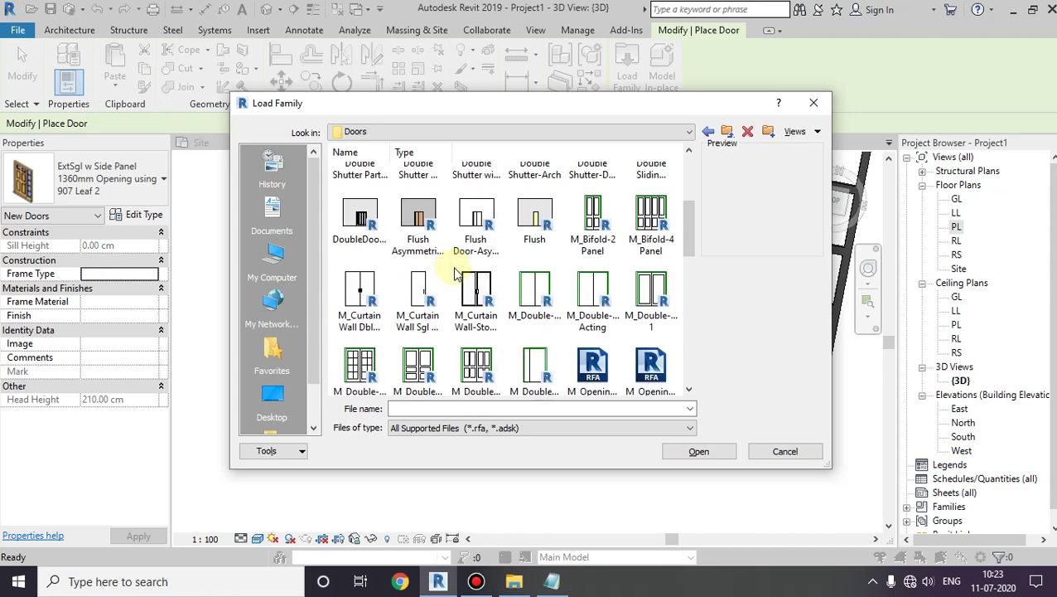
scroll(464, 348, down, 5)
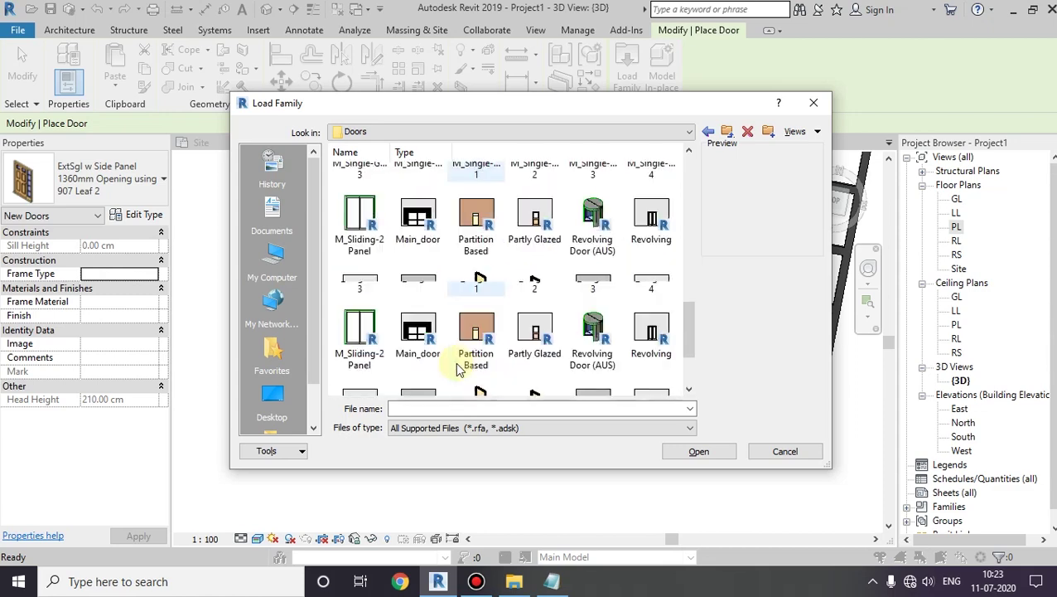
Select M_Double-Panel 2.rfa, after briefly previewing M_Double-Glass 2, and load it
scroll(456, 371, up, 3)
scroll(439, 379, up, 3)
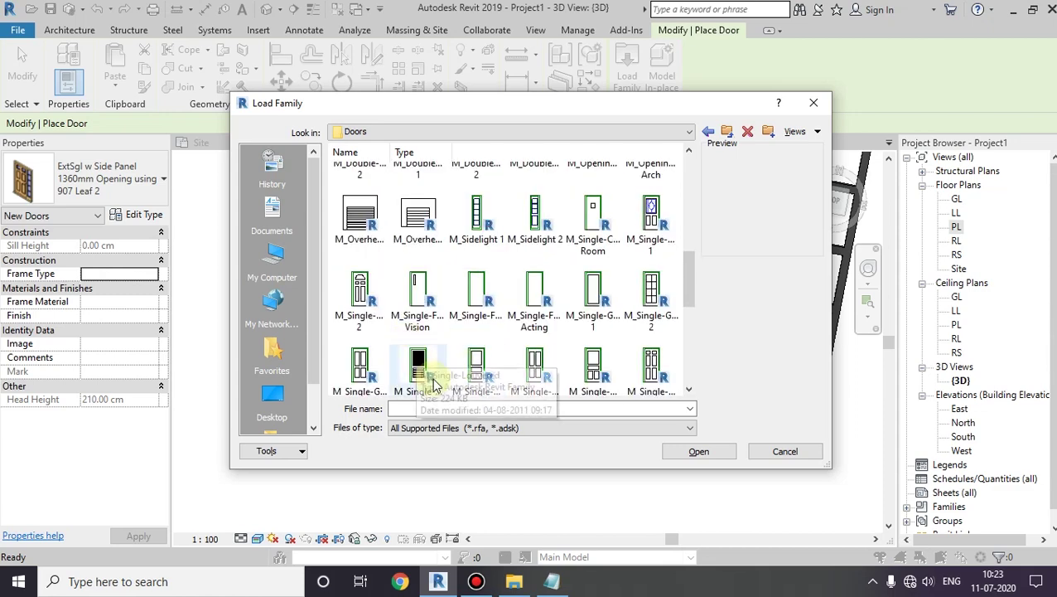
scroll(433, 383, up, 3)
click(470, 377)
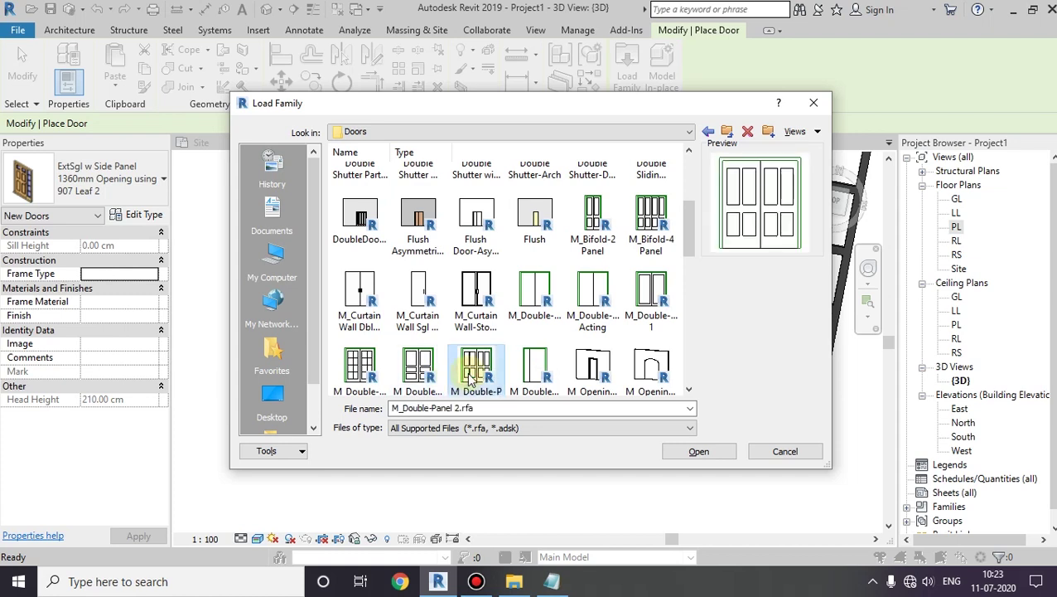
click(414, 369)
click(357, 368)
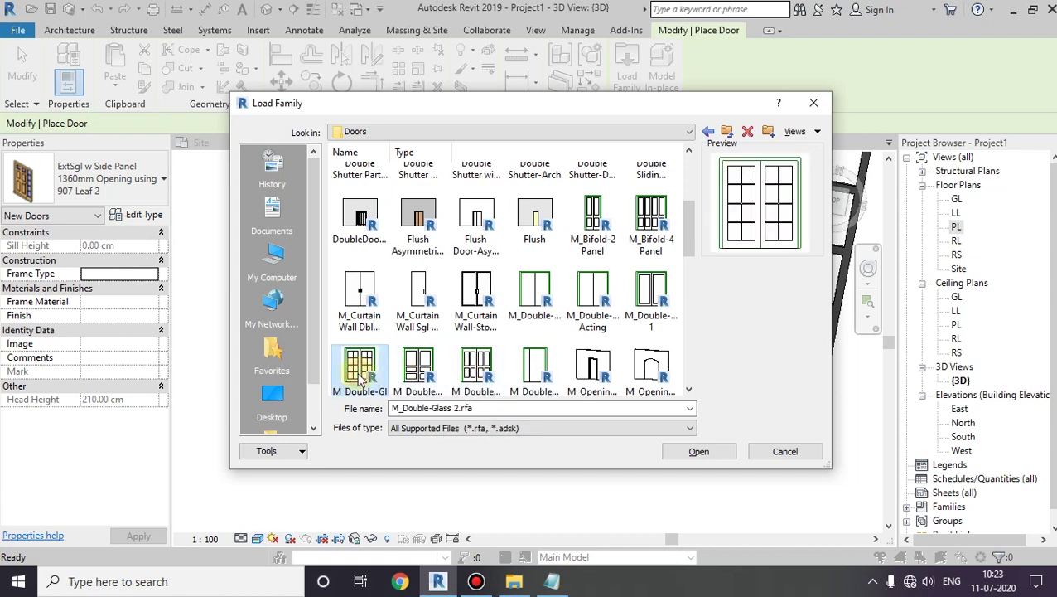
click(479, 375)
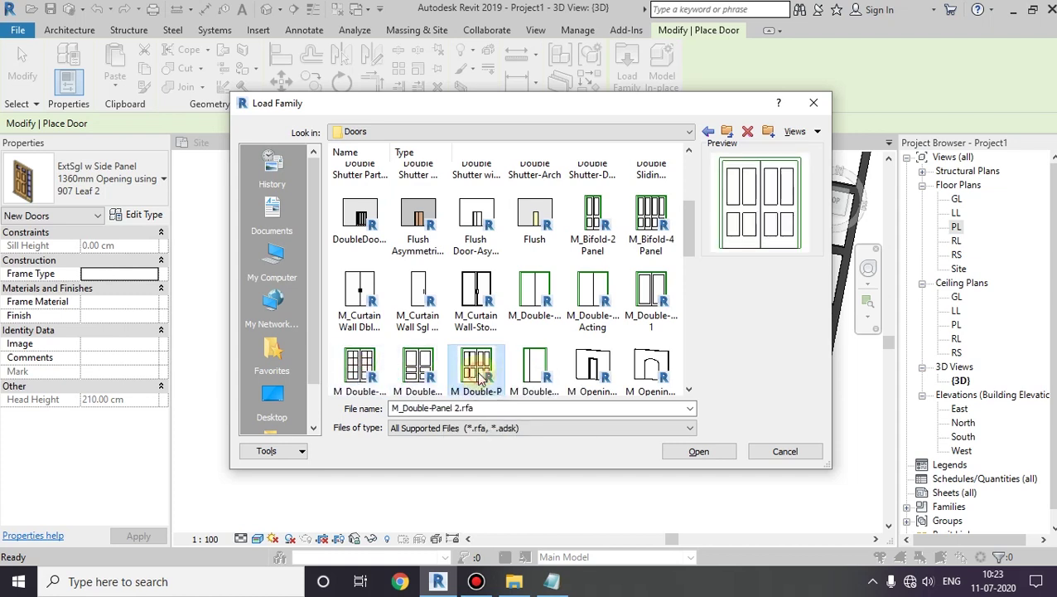
click(709, 456)
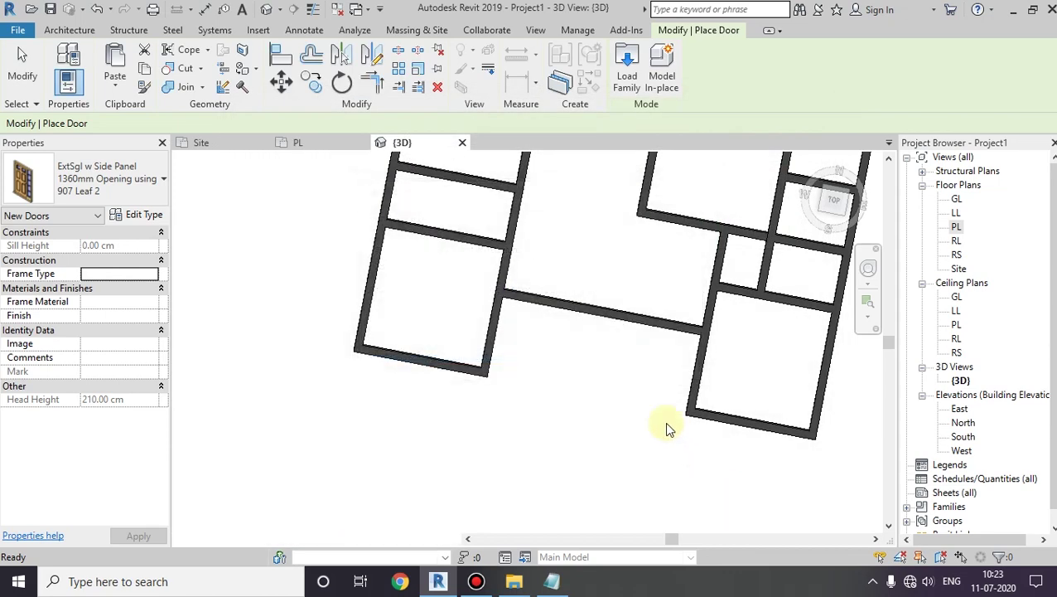
Duplicate the 1730 x 2032mm double-panel type as 1000 x 2100mm, height 210 cm, width 100 cm
click(109, 195)
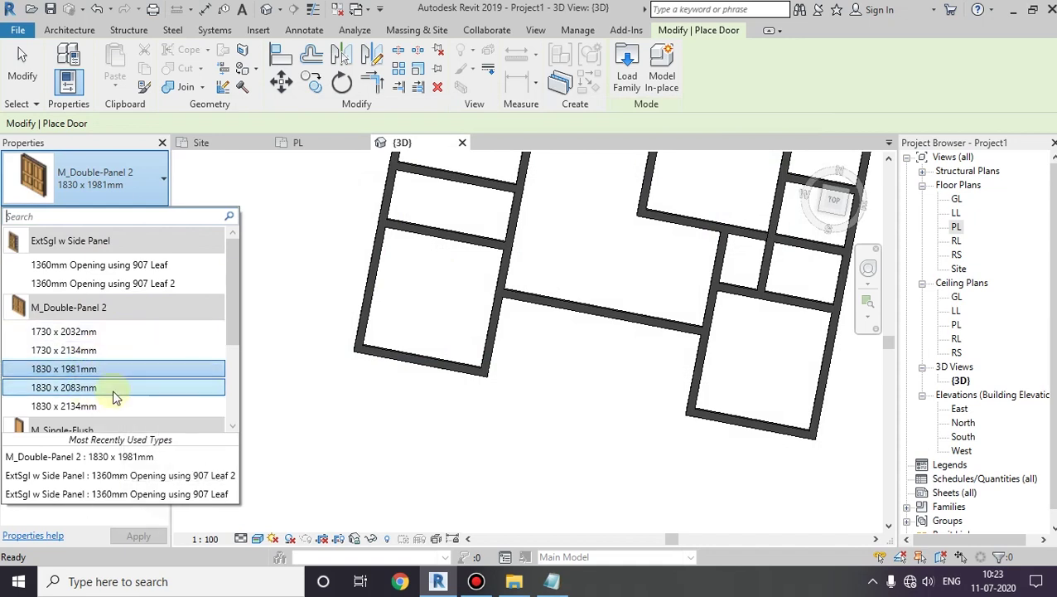
click(116, 331)
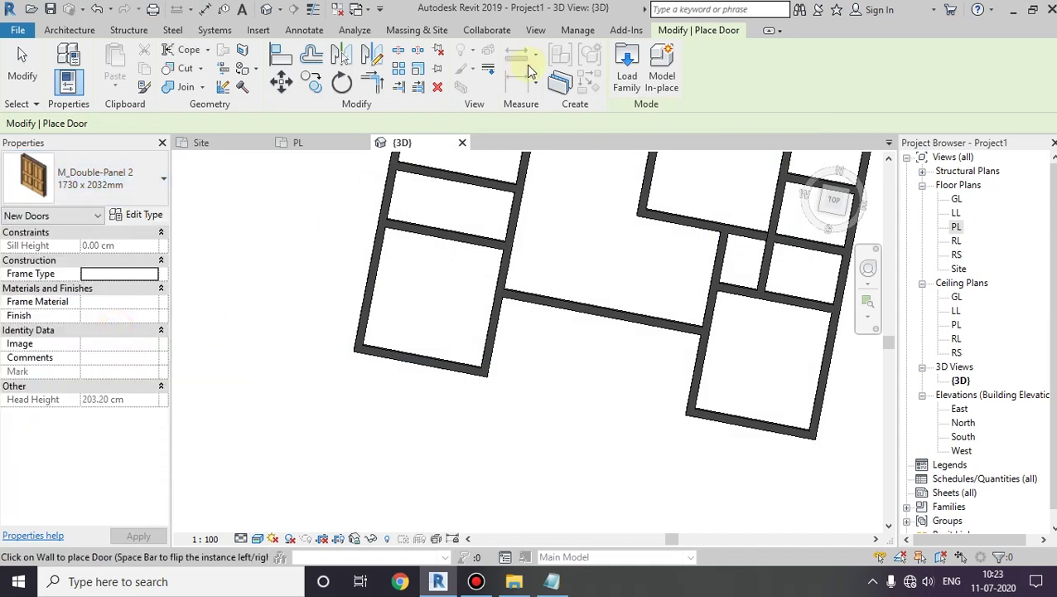
click(149, 222)
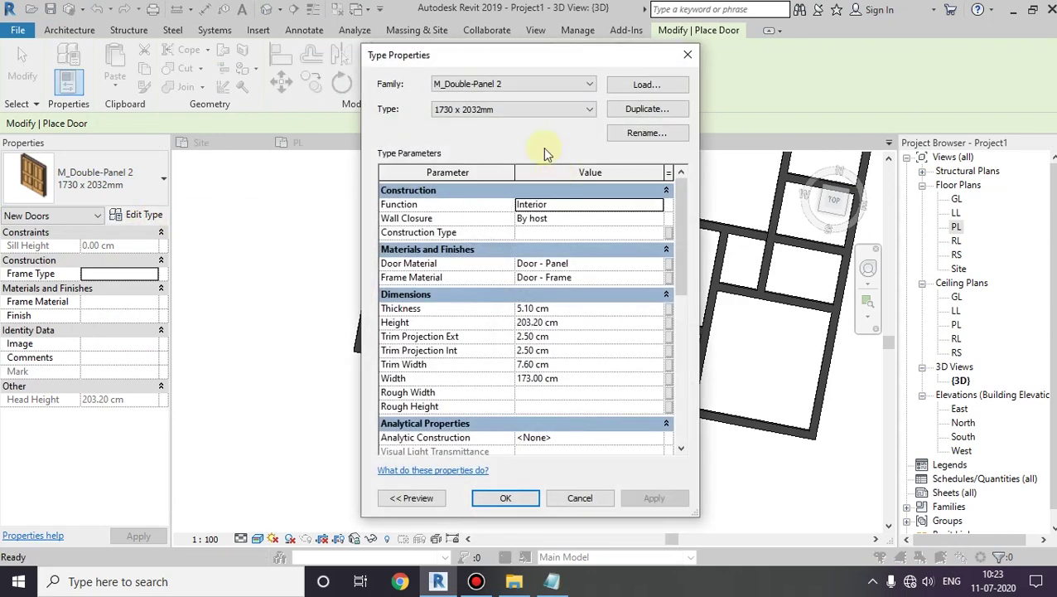
click(642, 108)
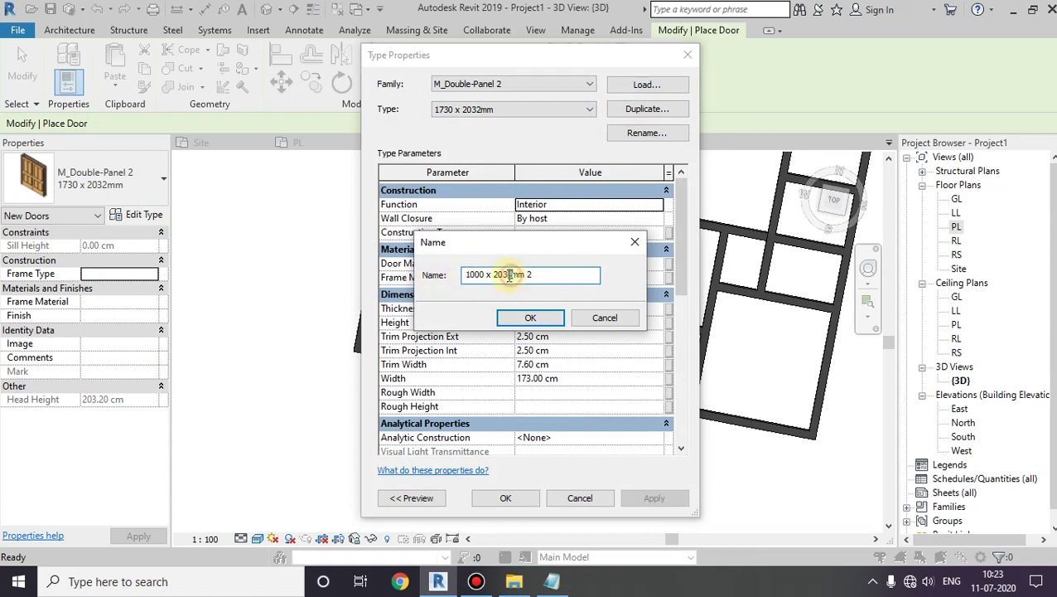
text(2100)
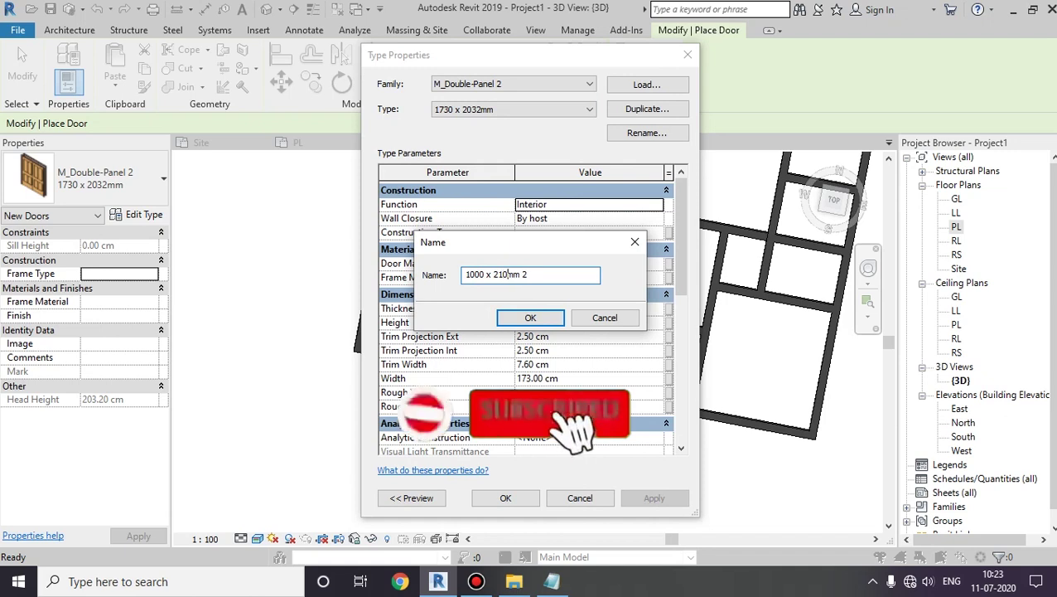
click(530, 274)
click(527, 319)
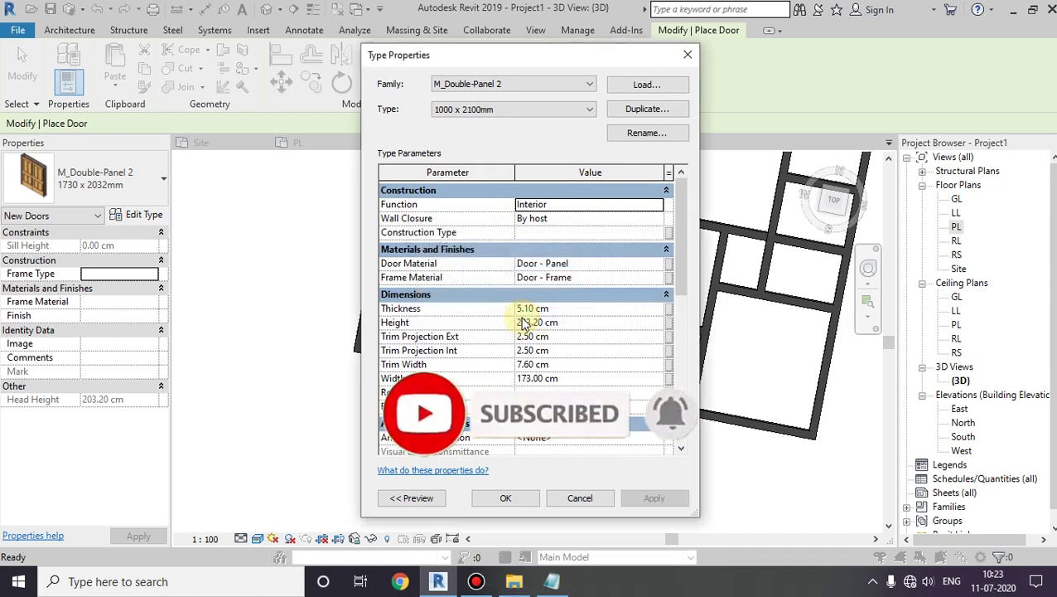
scroll(677, 291, down, 3)
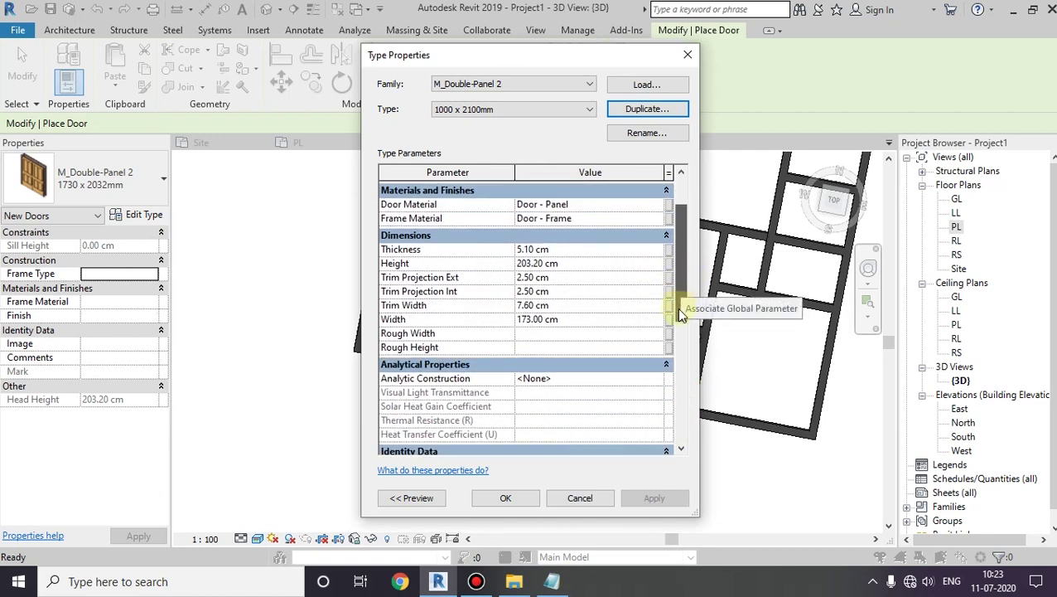
click(540, 263)
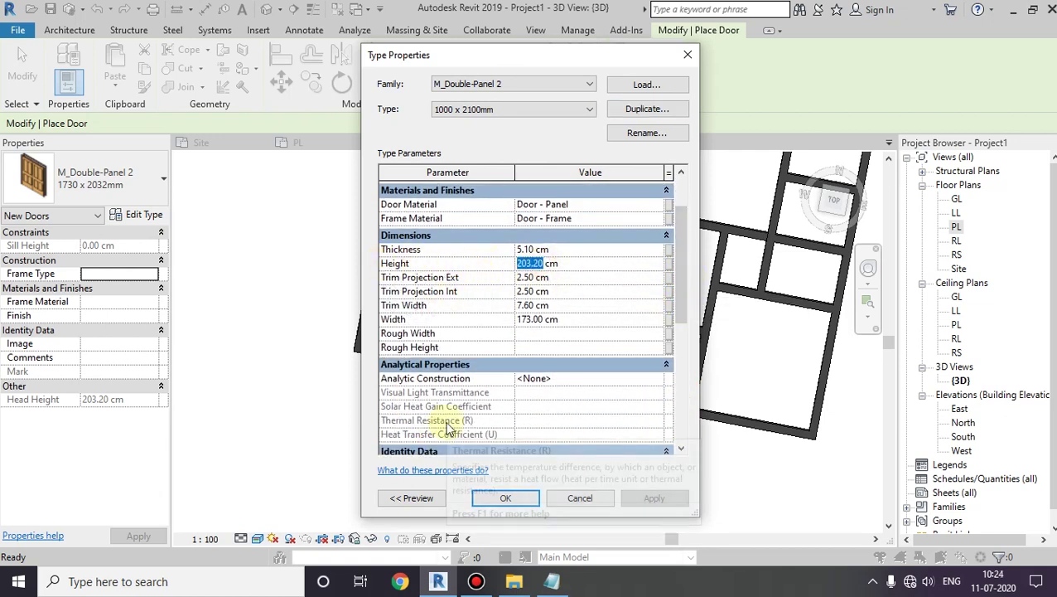
text(2)
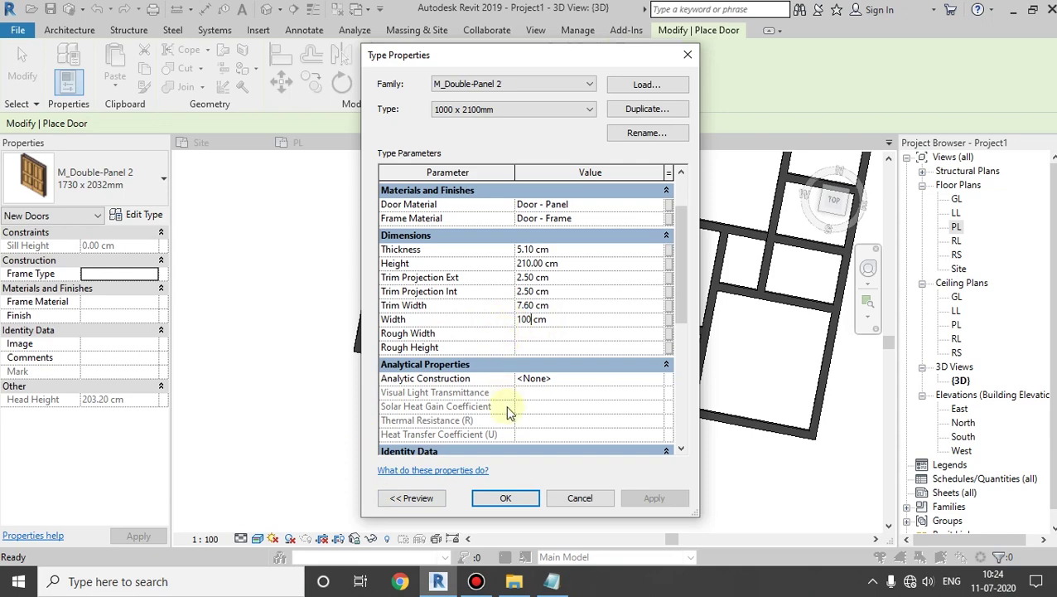
click(507, 498)
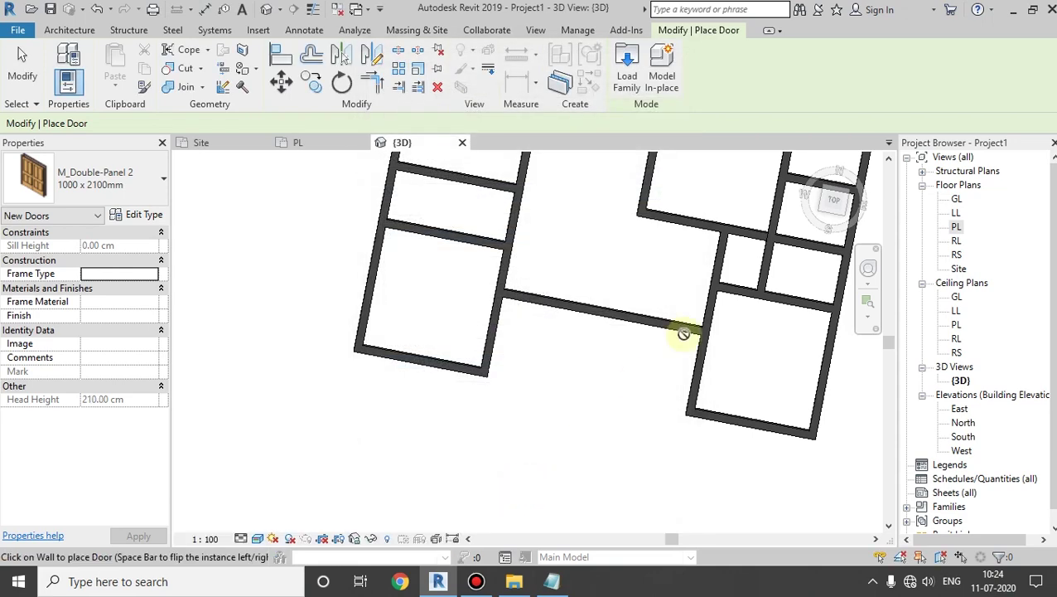
In the top view, draw a 230 cm vertical wall splitting the central room, then resume door placement
click(832, 200)
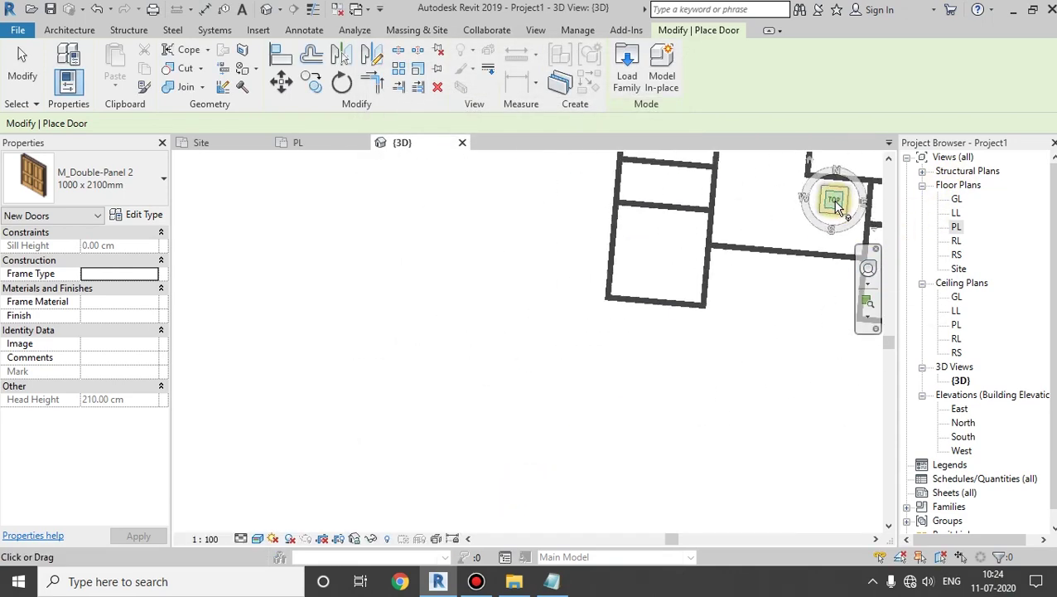
scroll(448, 354, up, 1)
scroll(484, 325, up, 3)
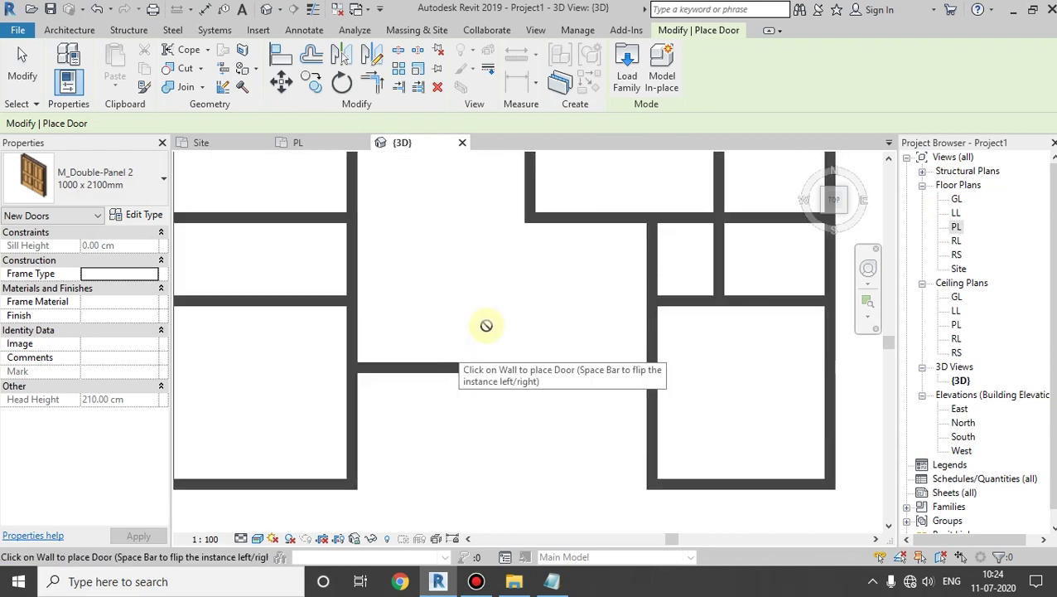
scroll(499, 345, up, 2)
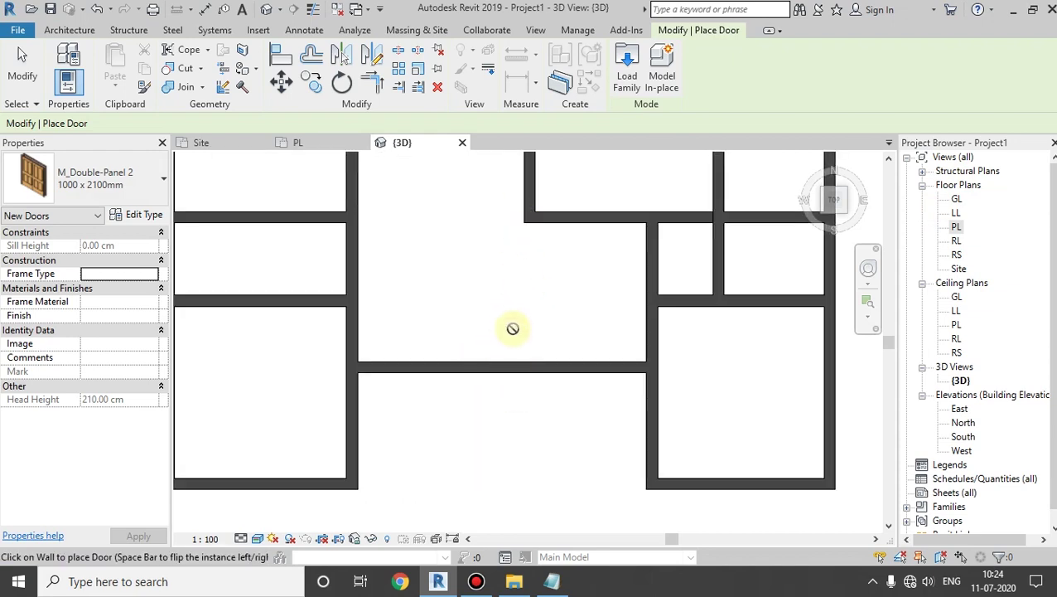
click(74, 30)
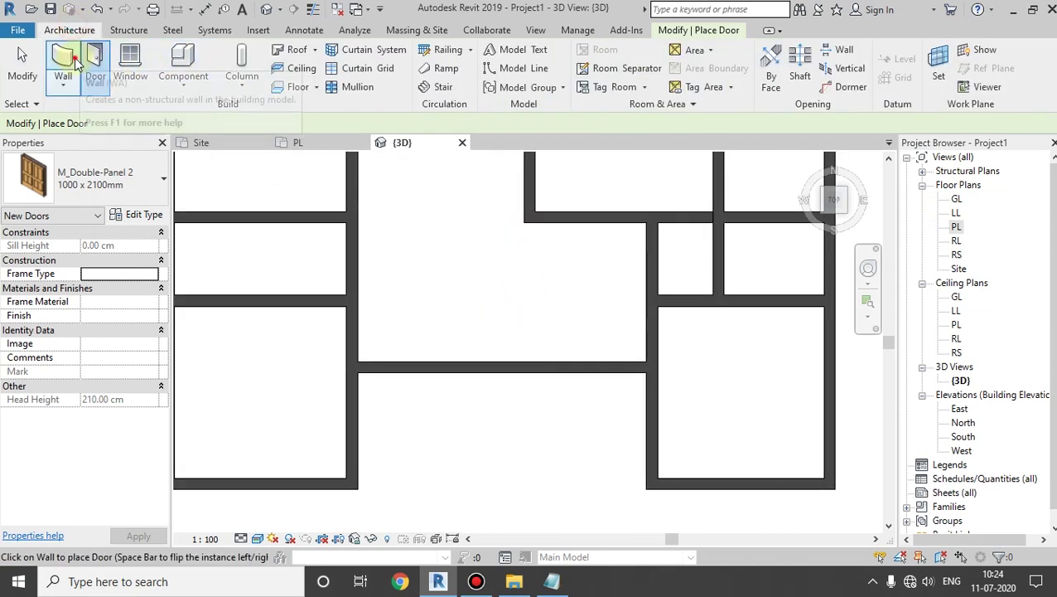
click(65, 58)
click(525, 222)
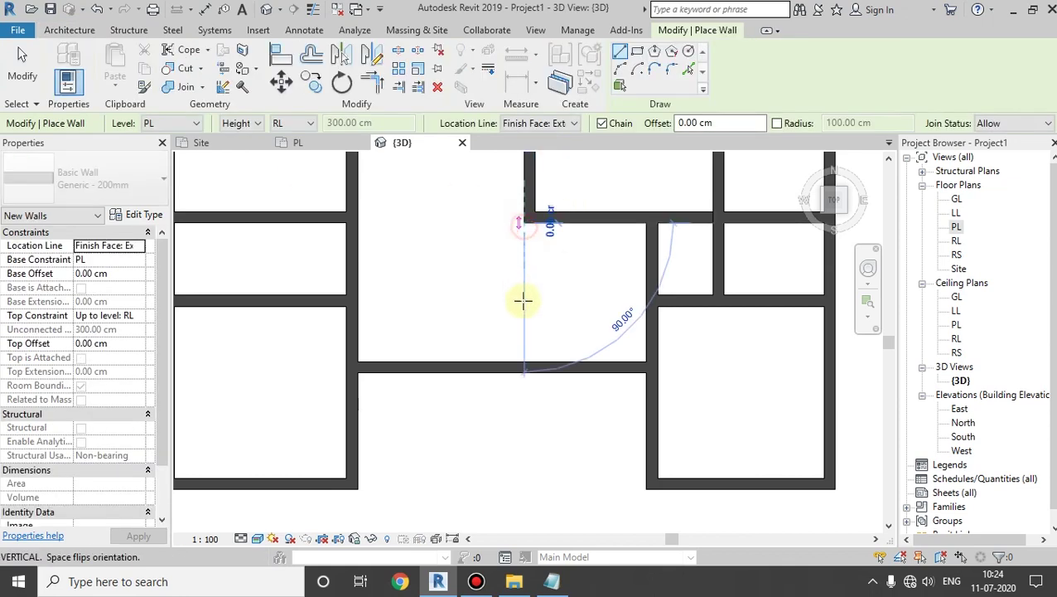
click(525, 362)
key(Escape)
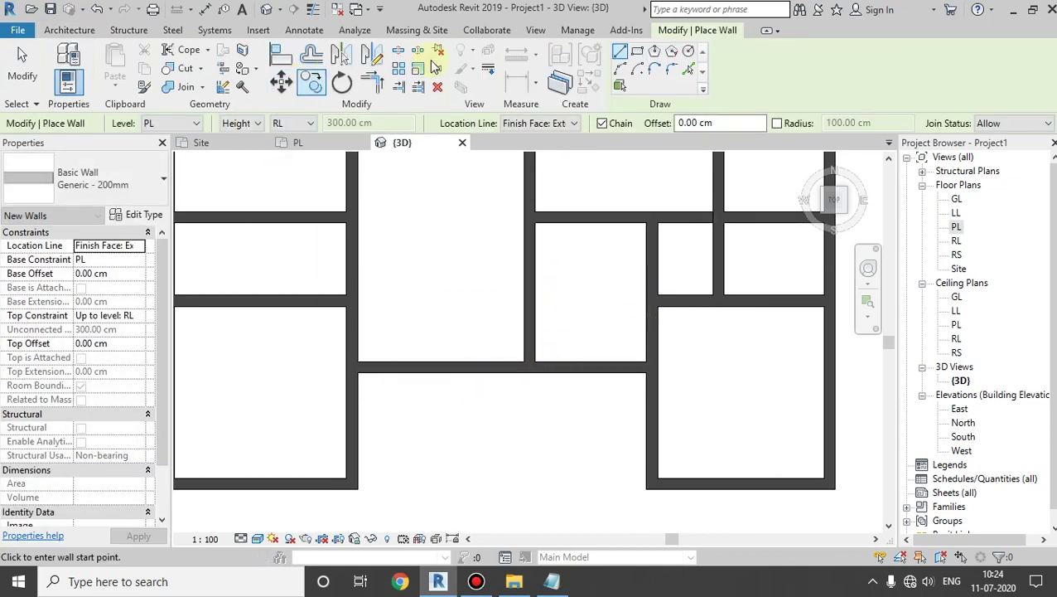
click(69, 30)
click(92, 56)
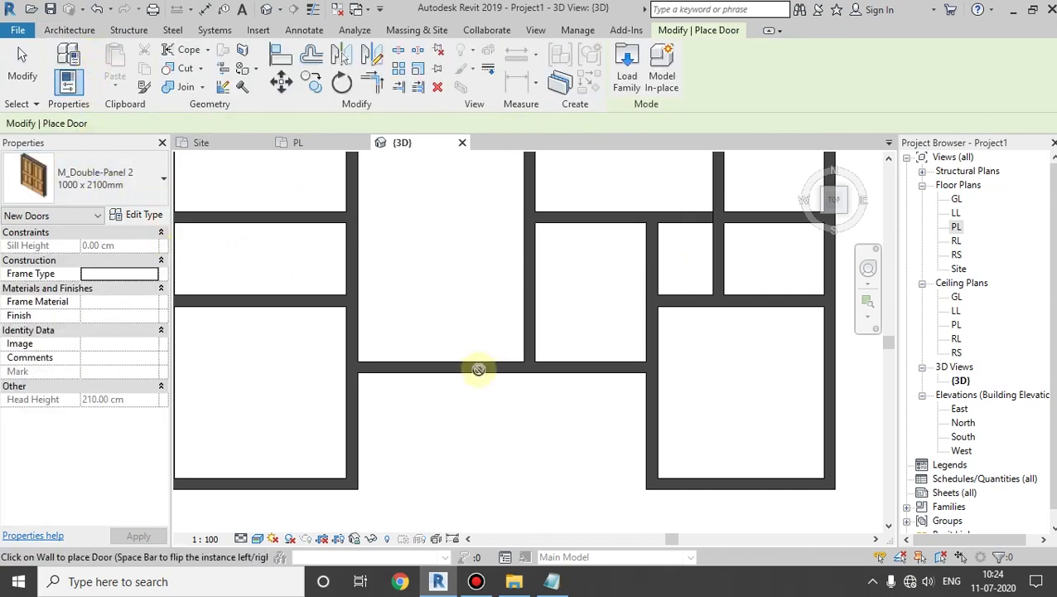
click(113, 184)
click(94, 328)
scroll(501, 354, up, 2)
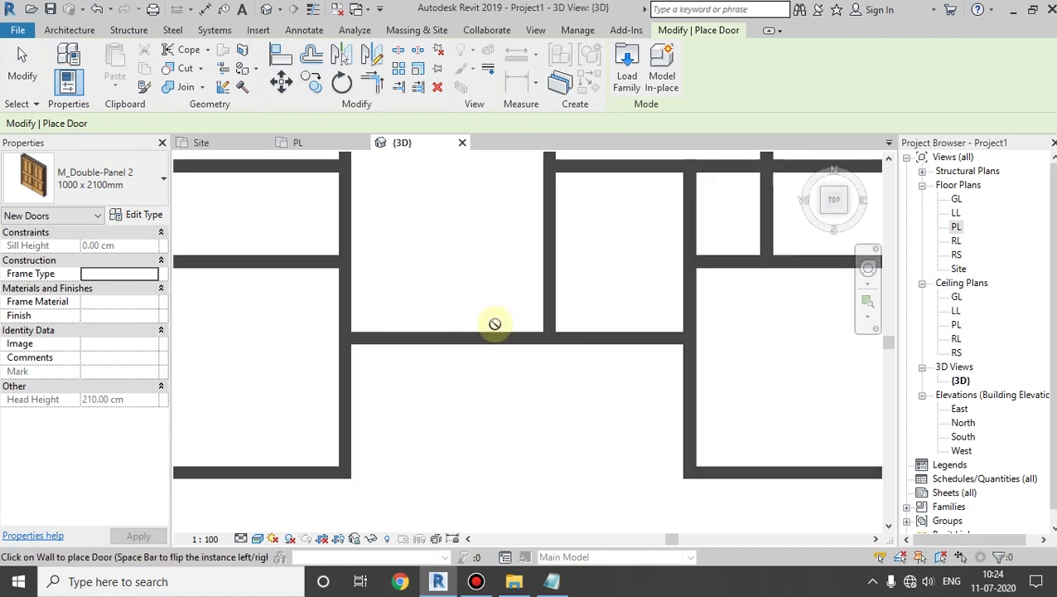
scroll(493, 323, up, 1)
scroll(497, 332, up, 2)
scroll(448, 371, down, 2)
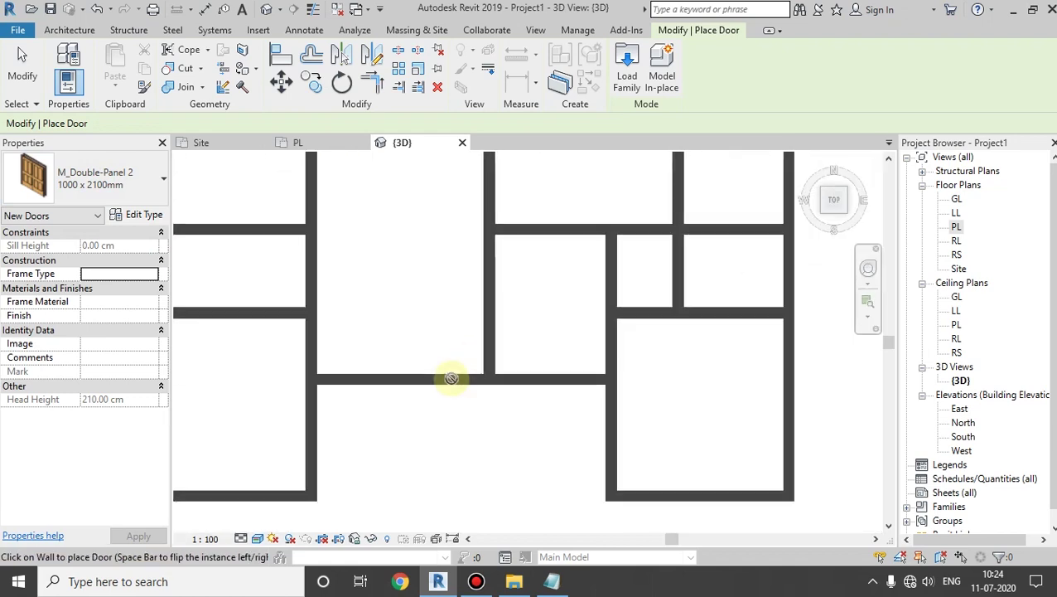
scroll(448, 370, down, 1)
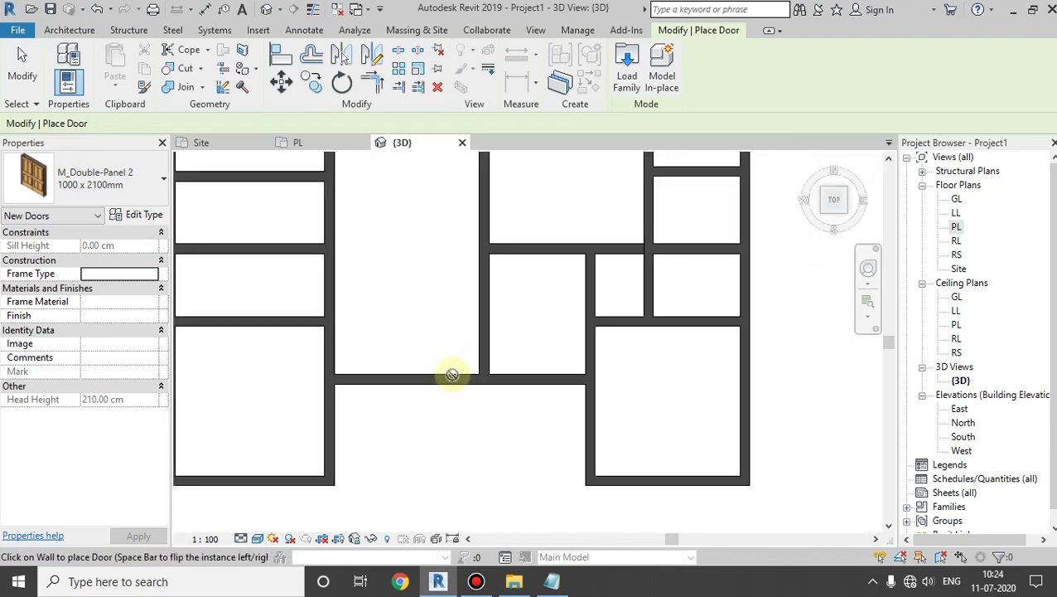
click(98, 176)
click(79, 267)
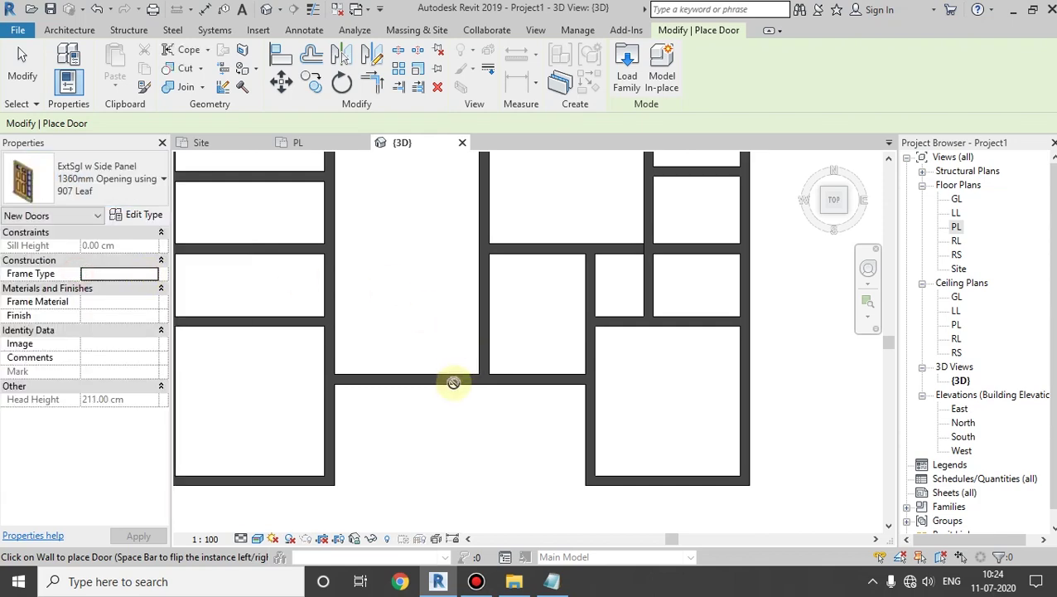
click(83, 177)
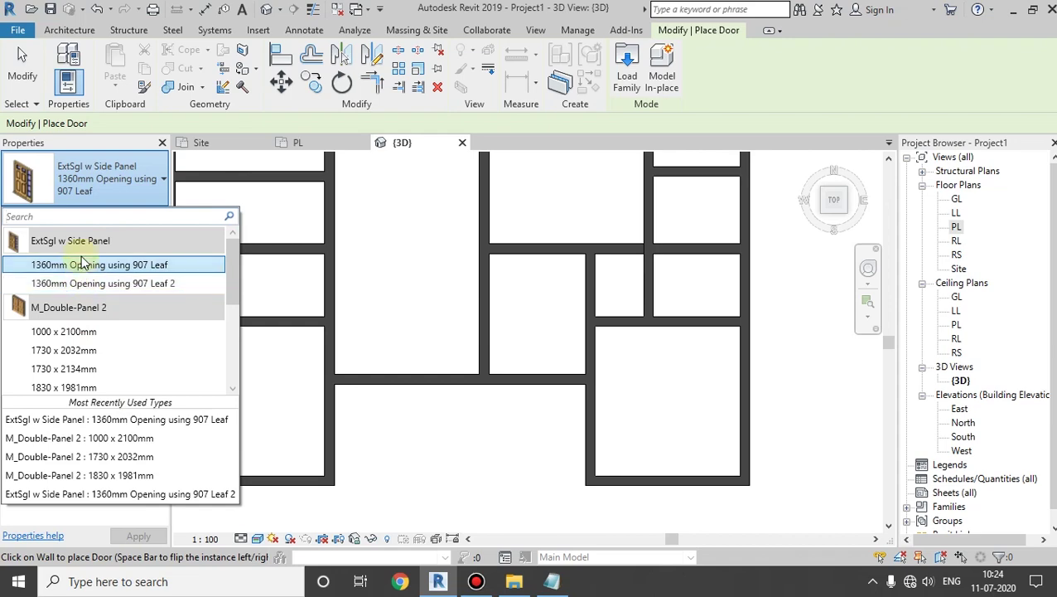
scroll(82, 263, down, 1)
scroll(83, 273, down, 3)
scroll(85, 282, up, 2)
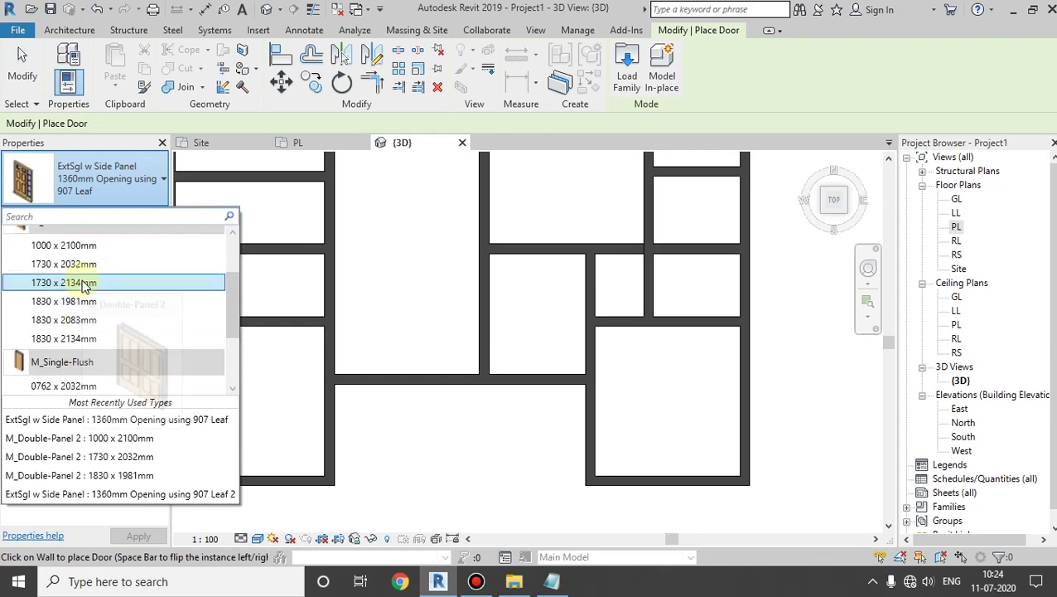
click(68, 245)
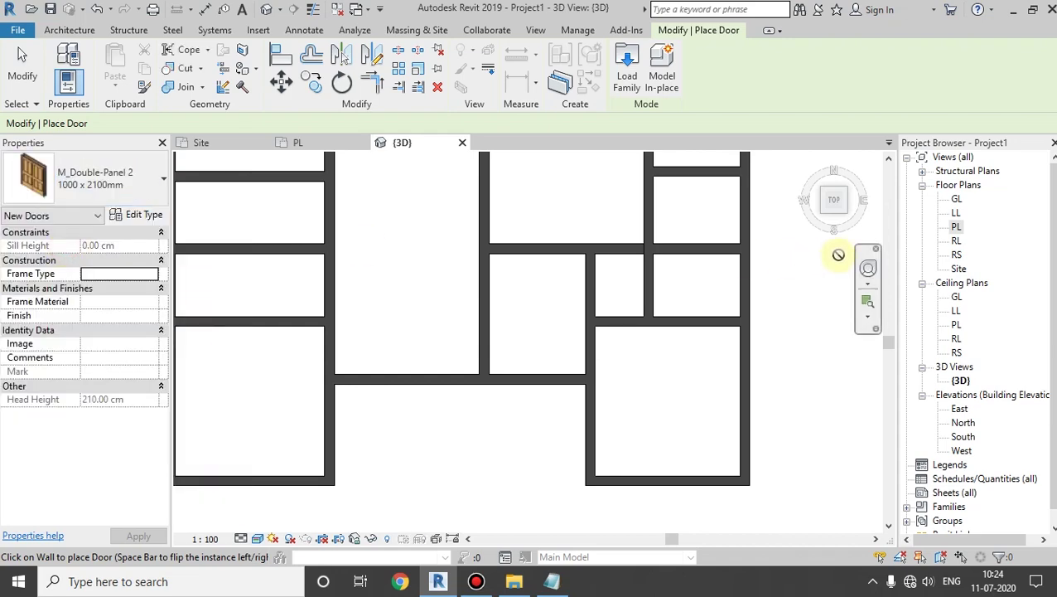
On the PL plan, place the 1000 x 2100mm double door in the hall's lower wall and delete a stray element
double_click(956, 226)
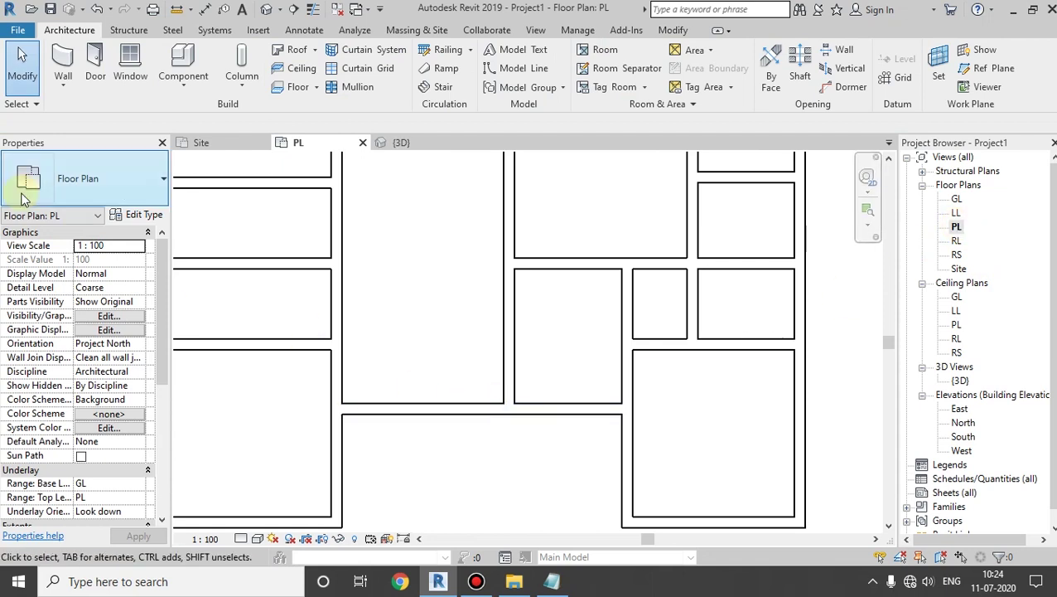
click(95, 66)
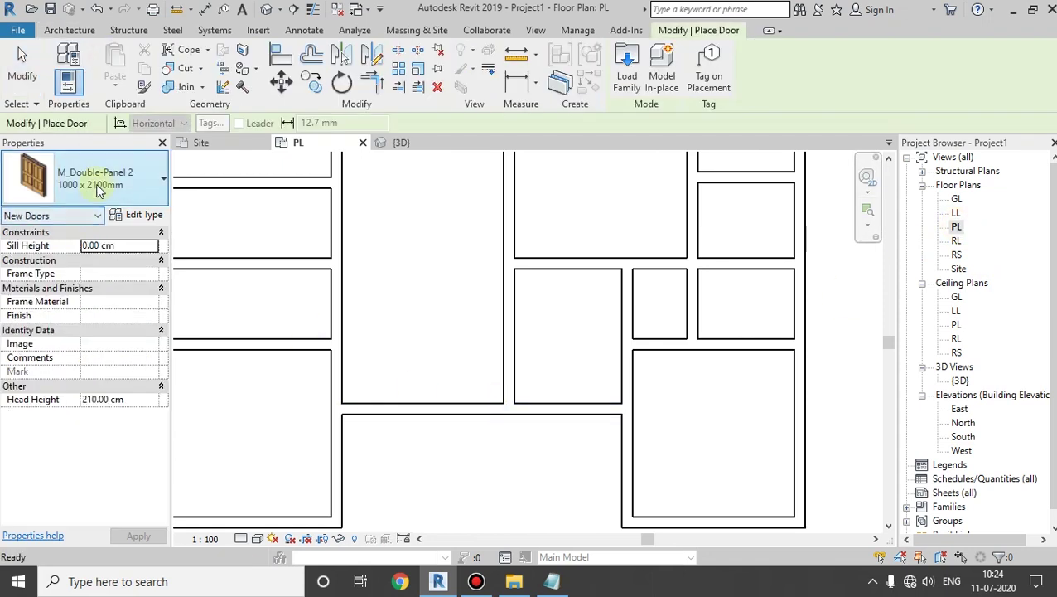
click(481, 420)
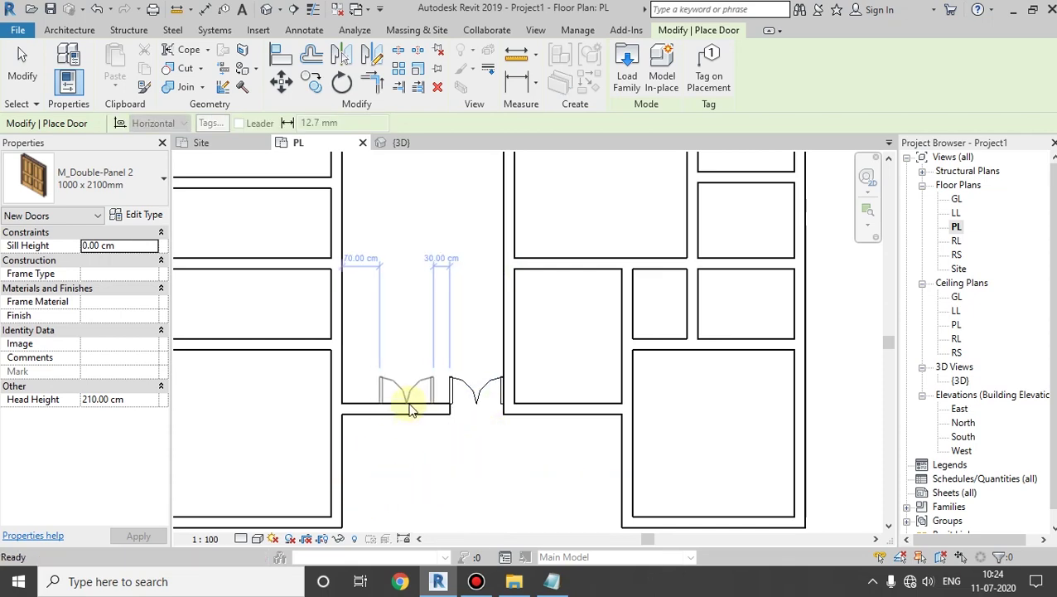
key(Escape)
key(Escape)
click(512, 387)
key(Delete)
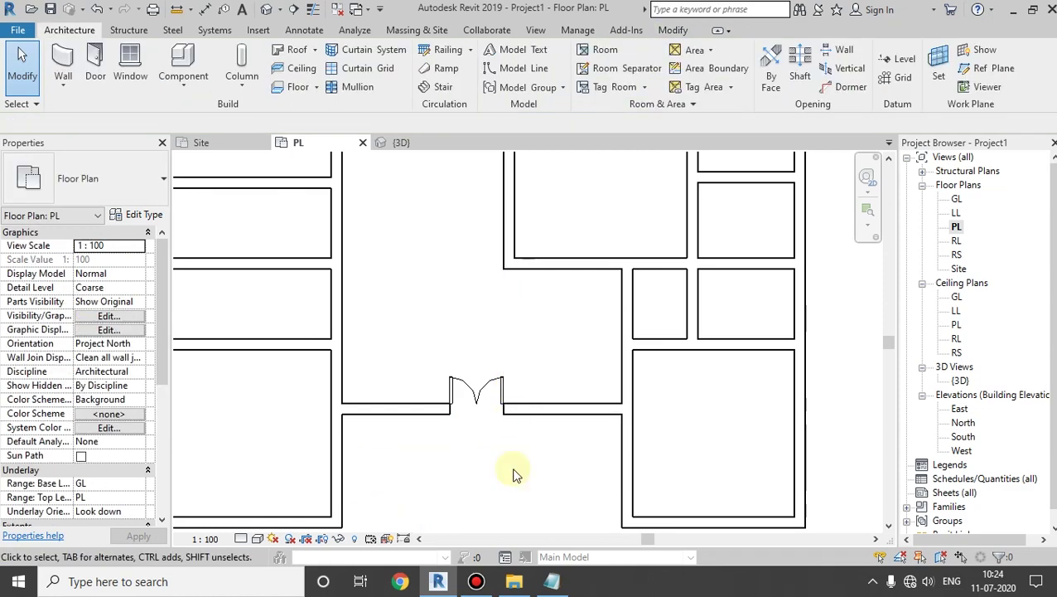
click(266, 9)
mouse_move(470, 354)
shift+middle_down()
mouse_move(498, 371)
mouse_move(496, 142)
mouse_move(442, 347)
mouse_move(465, 357)
mouse_move(474, 342)
mouse_move(469, 385)
shift+middle_up()
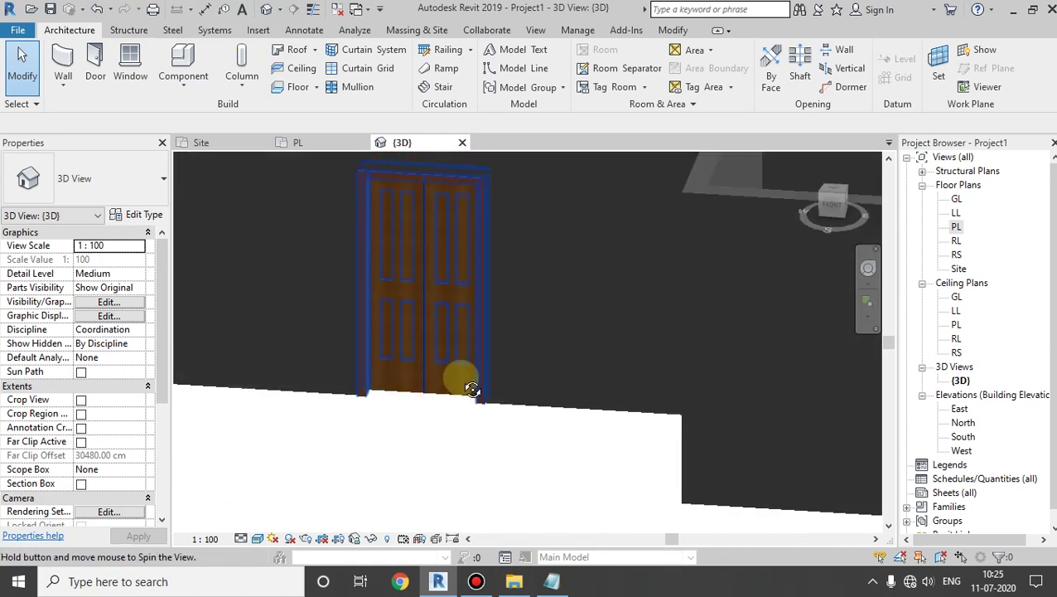
click(830, 206)
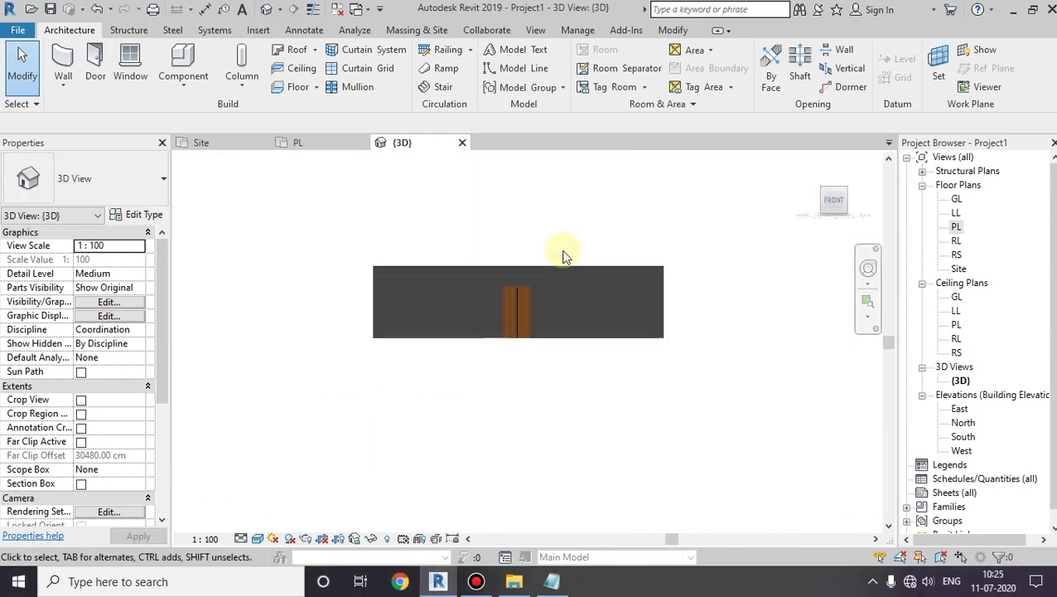
scroll(542, 363, up, 2)
scroll(542, 364, up, 1)
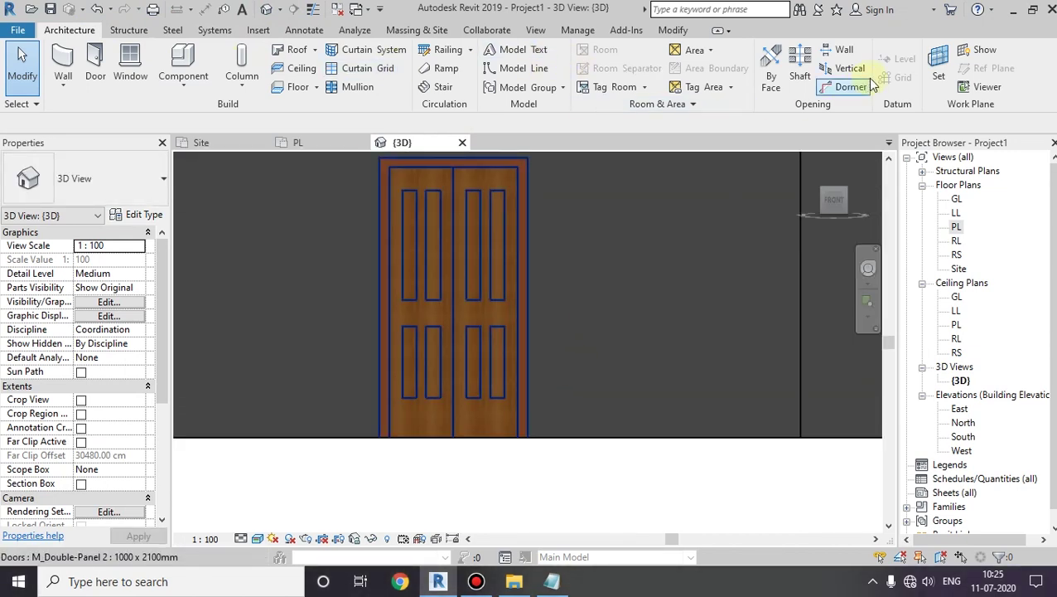
click(663, 31)
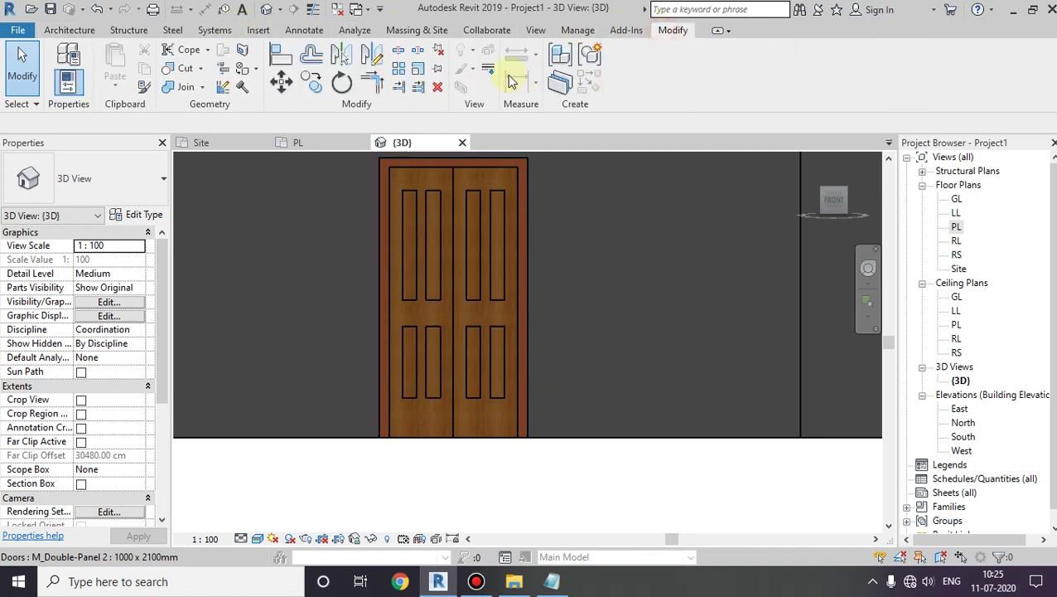
click(515, 279)
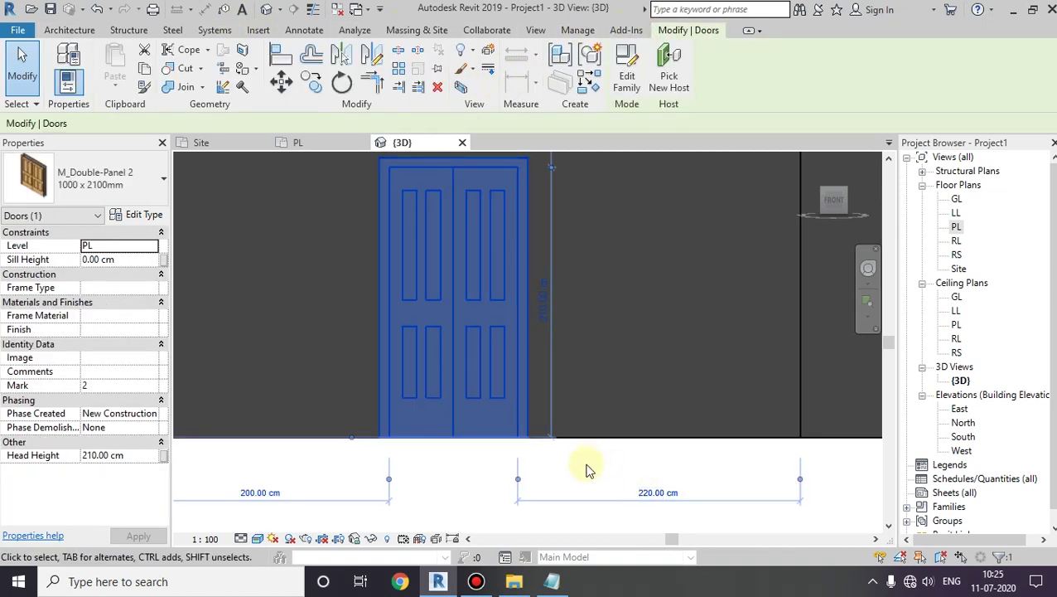
scroll(593, 388, down, 1)
scroll(593, 383, down, 1)
scroll(591, 383, down, 1)
scroll(590, 383, down, 1)
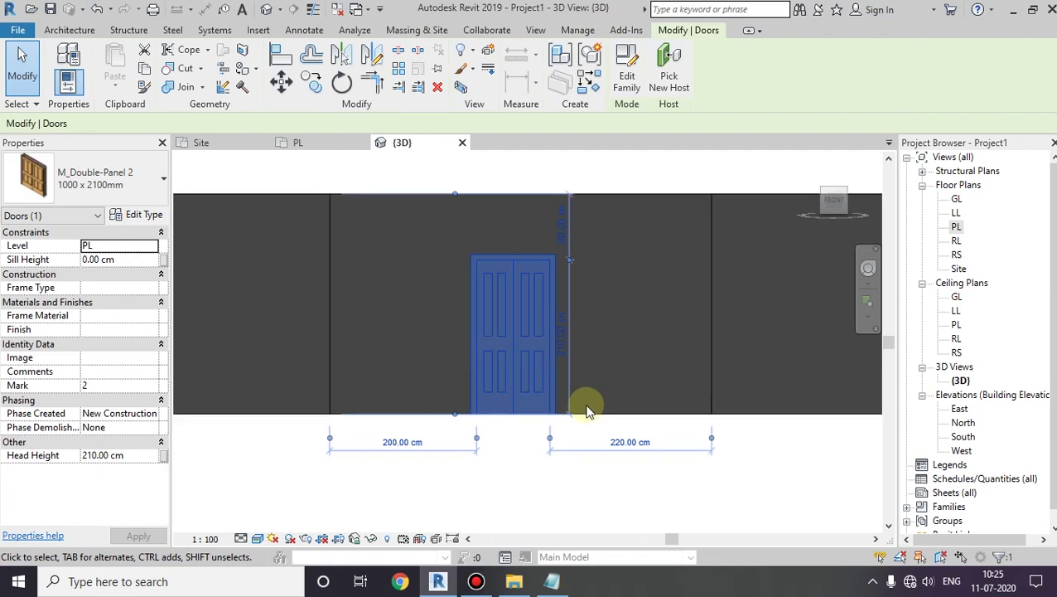
middle_drag(585, 420, 557, 378)
scroll(439, 442, up, 1)
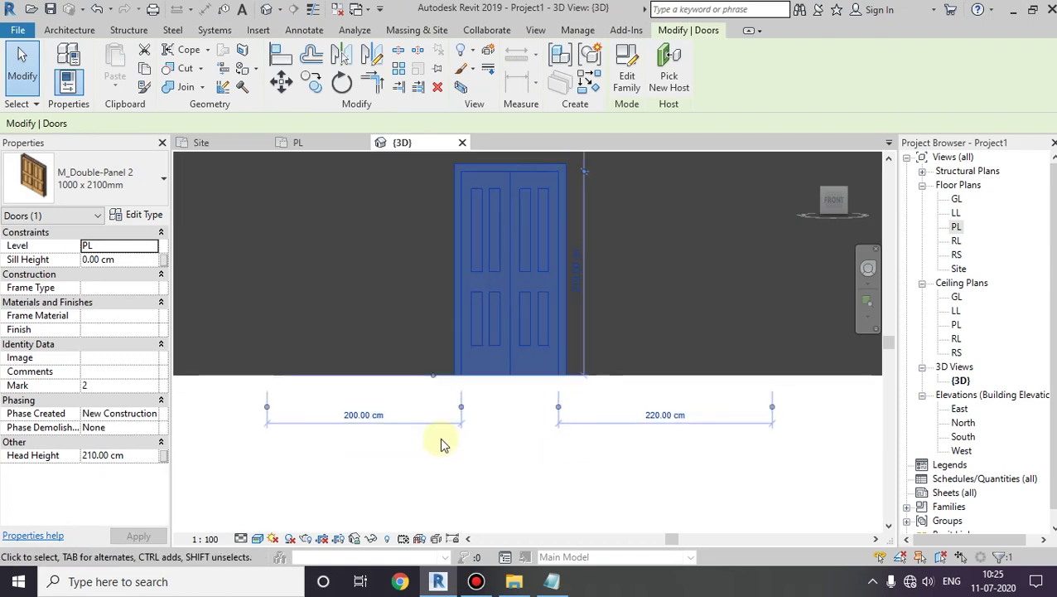
scroll(439, 442, up, 1)
middle_drag(469, 309, 472, 443)
scroll(590, 412, up, 2)
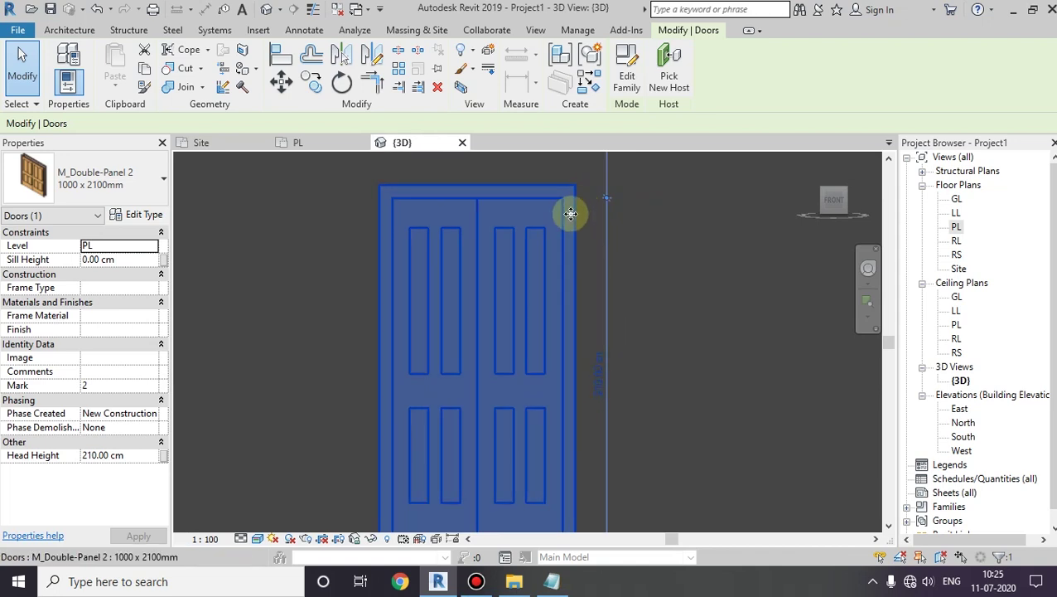
click(688, 308)
scroll(688, 308, down, 2)
scroll(688, 308, down, 1)
mouse_move(690, 301)
middle_down()
mouse_move(514, 372)
mouse_move(642, 465)
mouse_move(680, 453)
middle_up()
scroll(665, 425, up, 3)
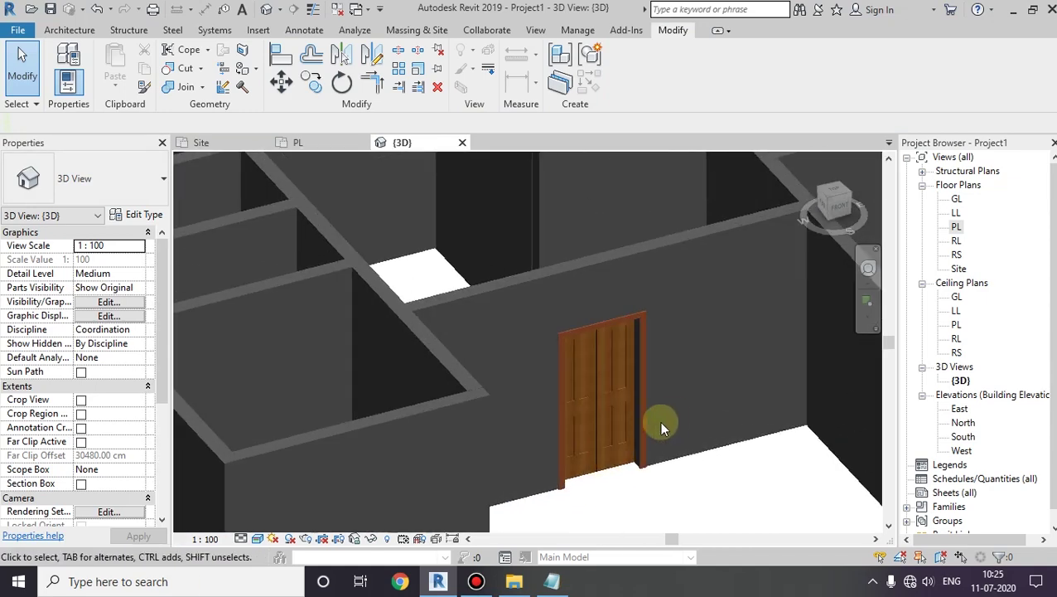
scroll(655, 421, up, 1)
scroll(537, 369, up, 2)
scroll(552, 359, down, 1)
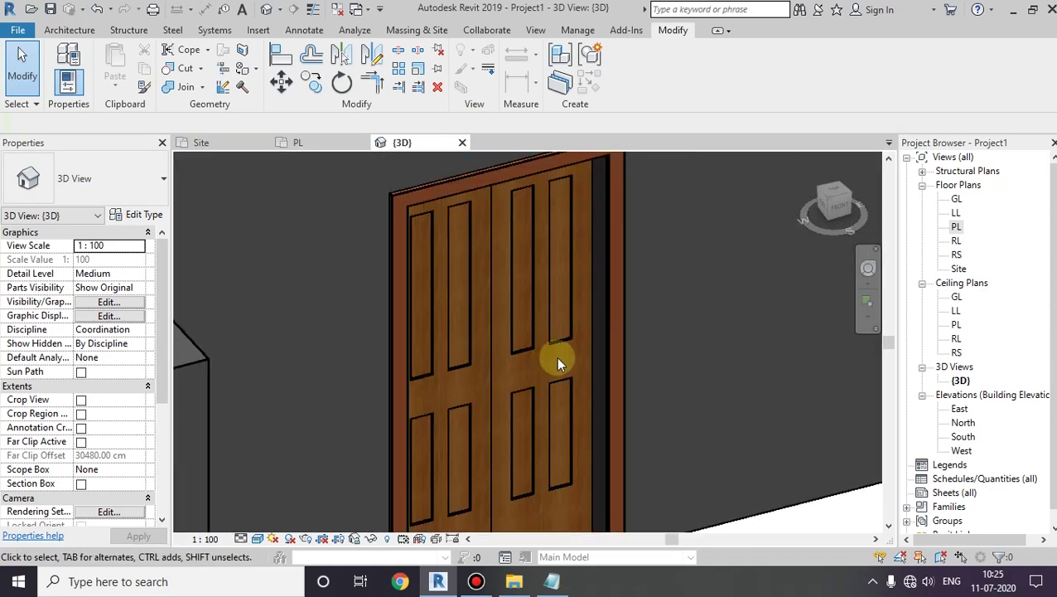
scroll(556, 357, down, 3)
mouse_move(722, 373)
shift+middle_down()
mouse_move(546, 406)
mouse_move(703, 479)
mouse_move(685, 326)
mouse_move(622, 343)
shift+middle_up()
scroll(549, 338, down, 2)
mouse_move(548, 338)
shift+middle_down()
mouse_move(630, 431)
mouse_move(627, 516)
shift+middle_up()
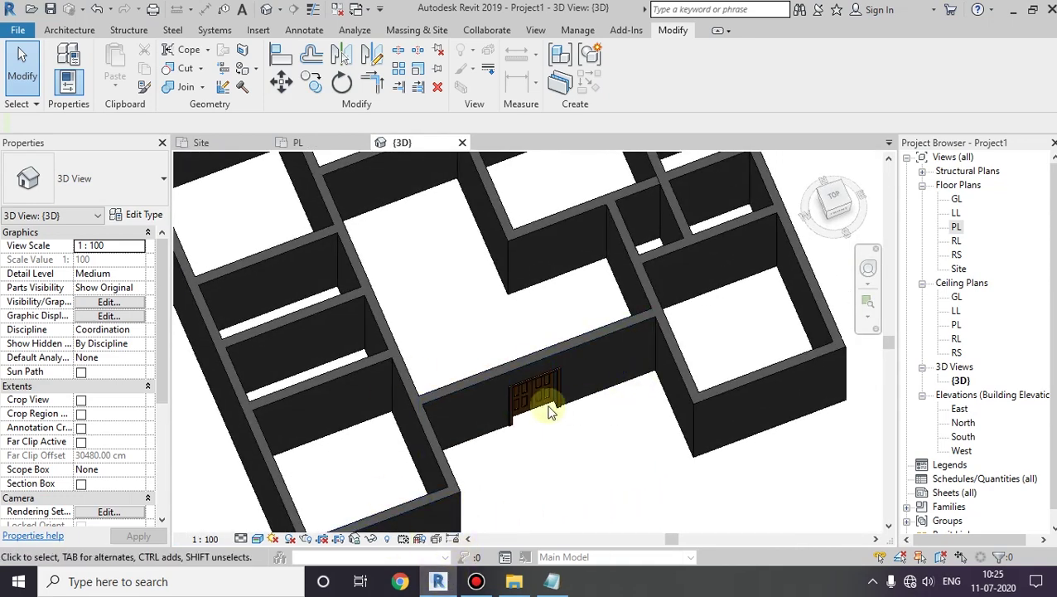
double_click(956, 226)
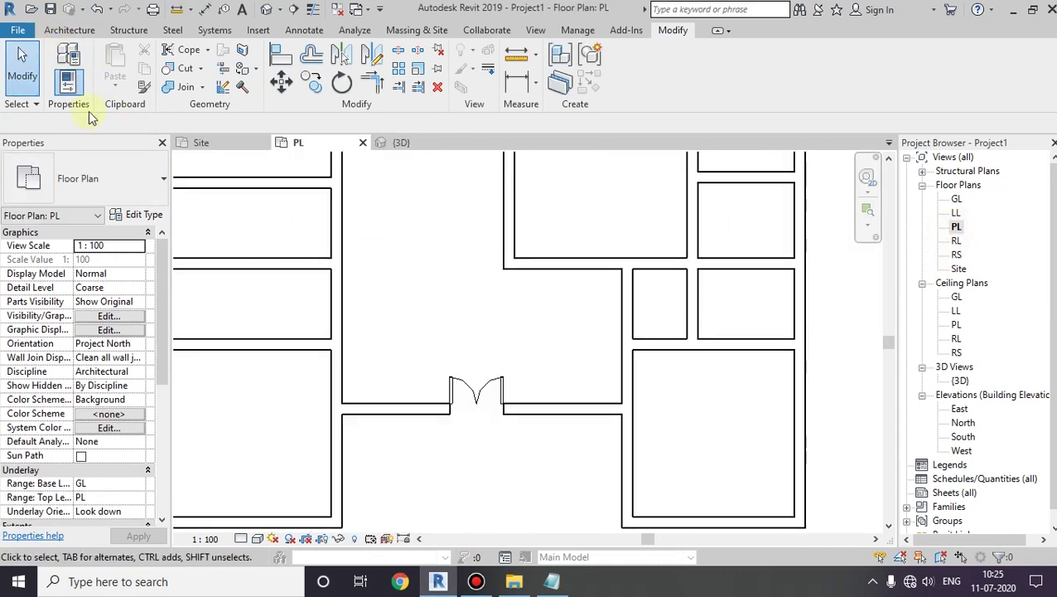
Duplicate the M_Single-Flush 0762 x 2032mm type as 900 x 2100mm, 210 cm high, 90 cm wide
click(70, 31)
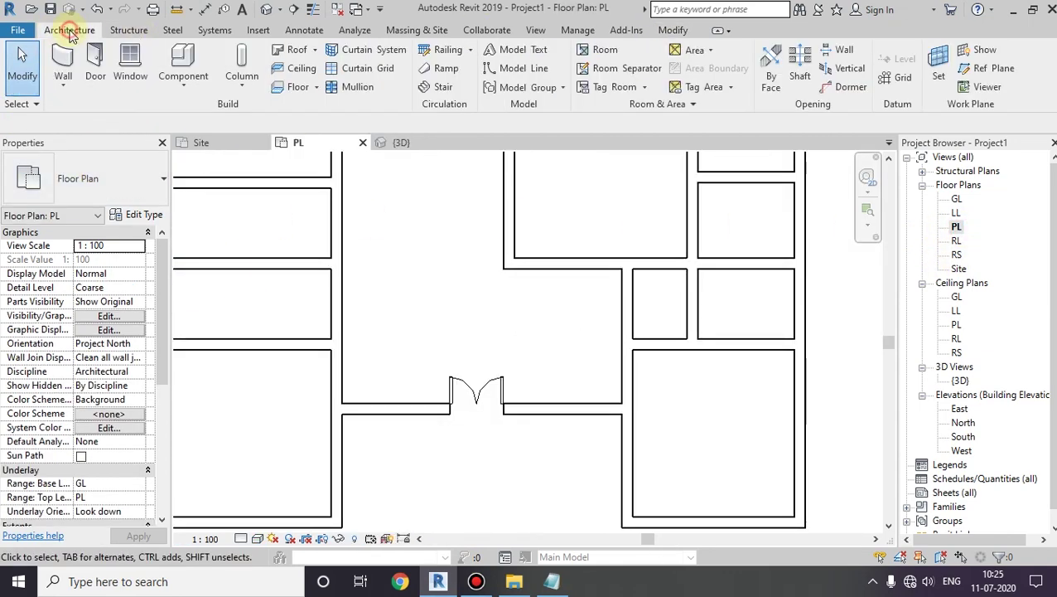
click(96, 66)
click(133, 177)
scroll(95, 260, down, 2)
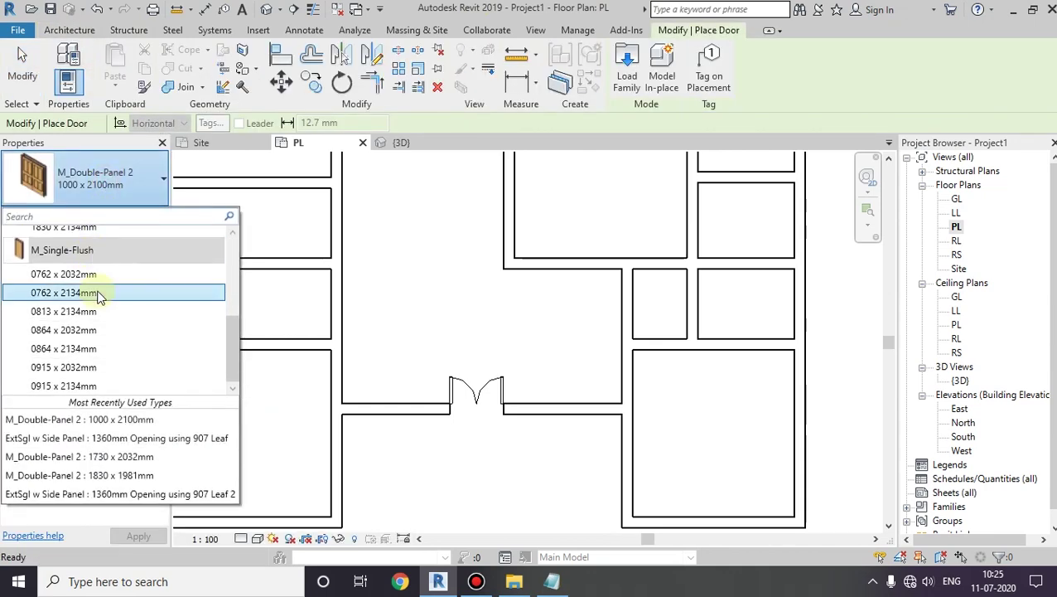
click(68, 274)
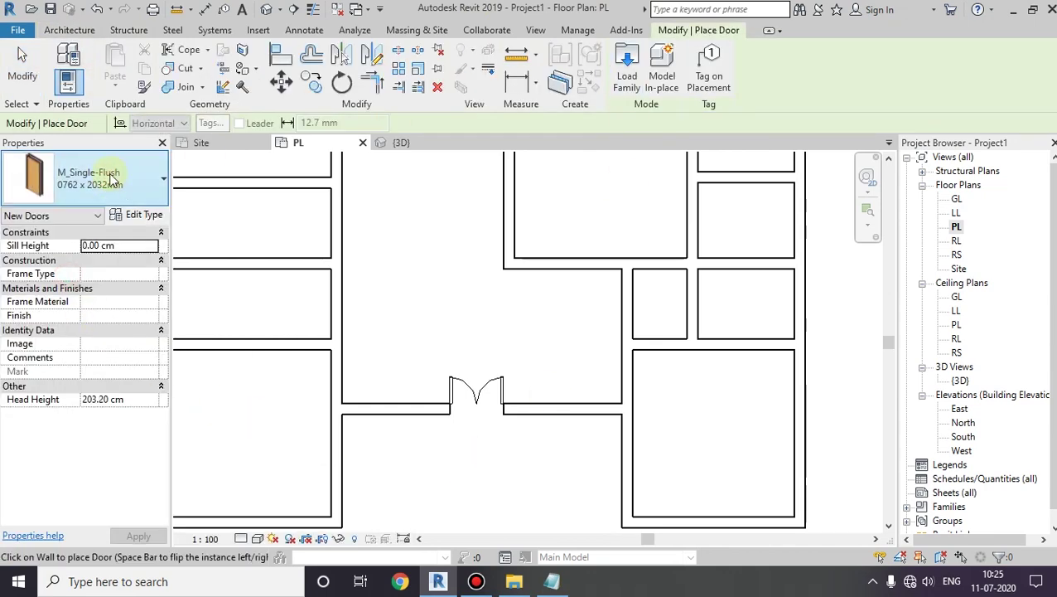
click(132, 215)
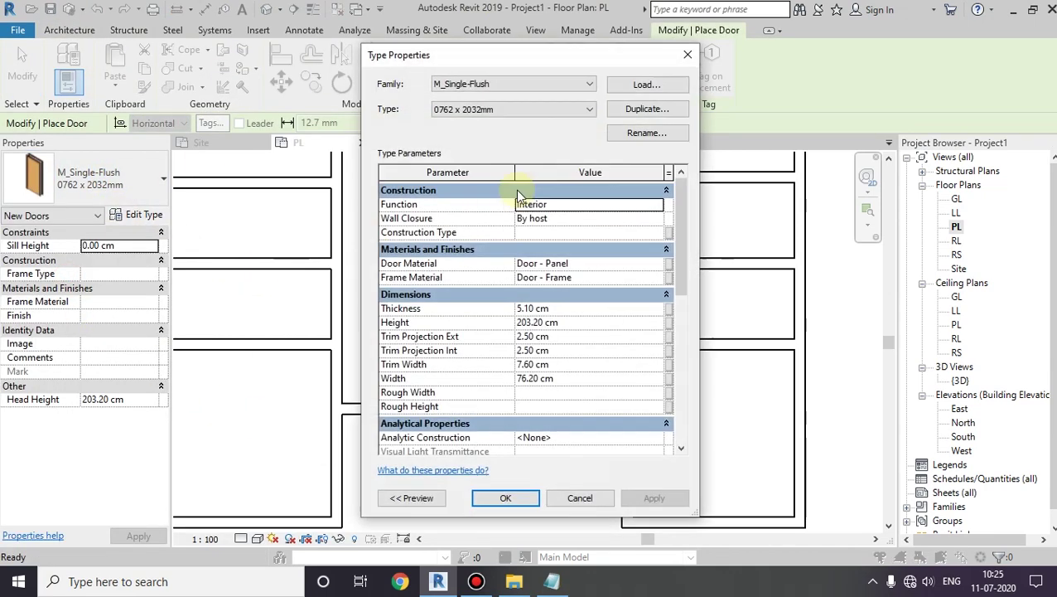
click(635, 112)
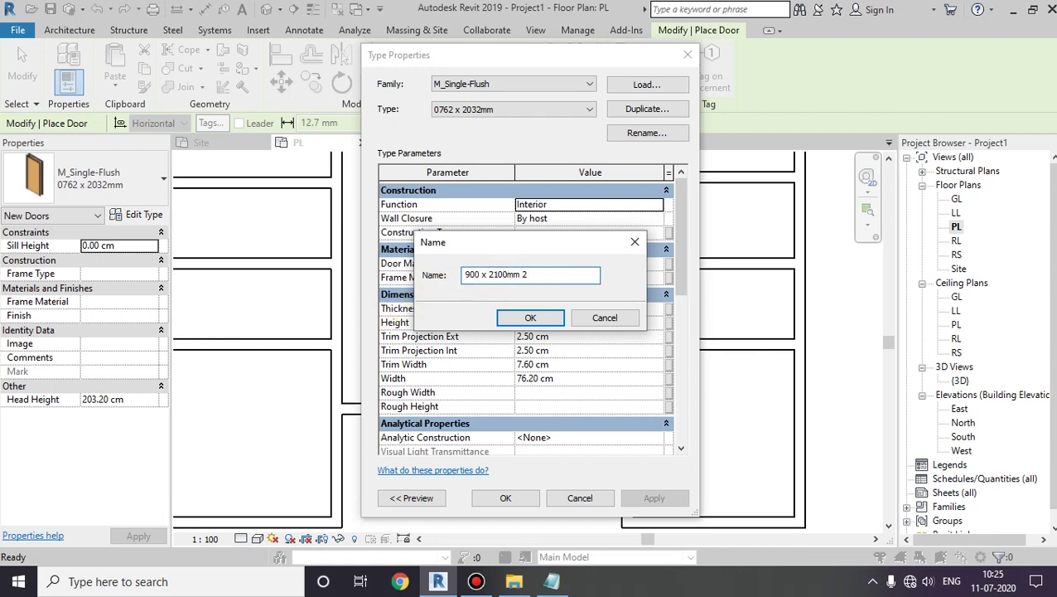
click(527, 320)
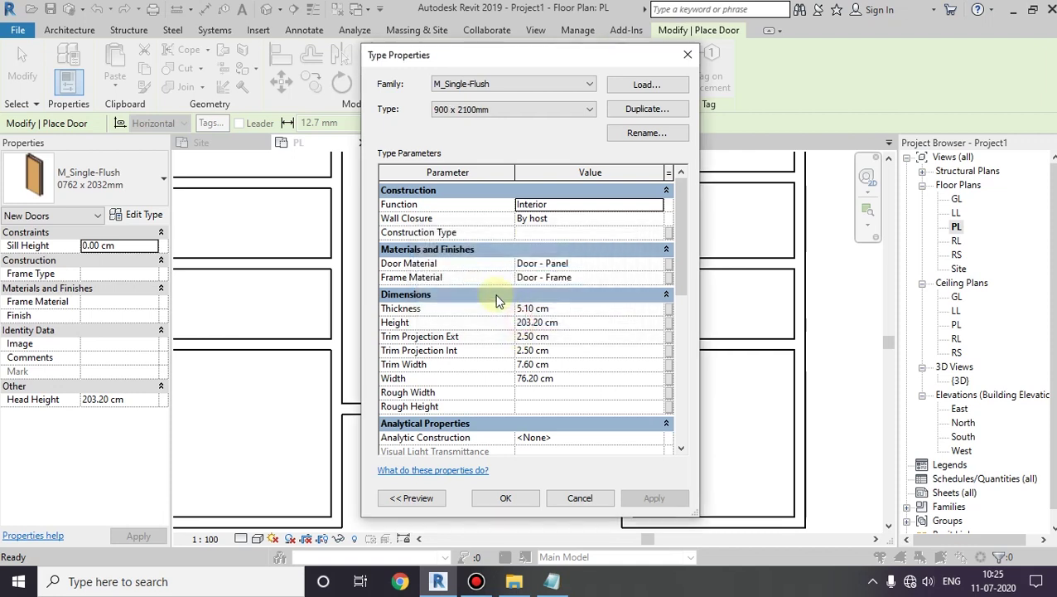
click(536, 323)
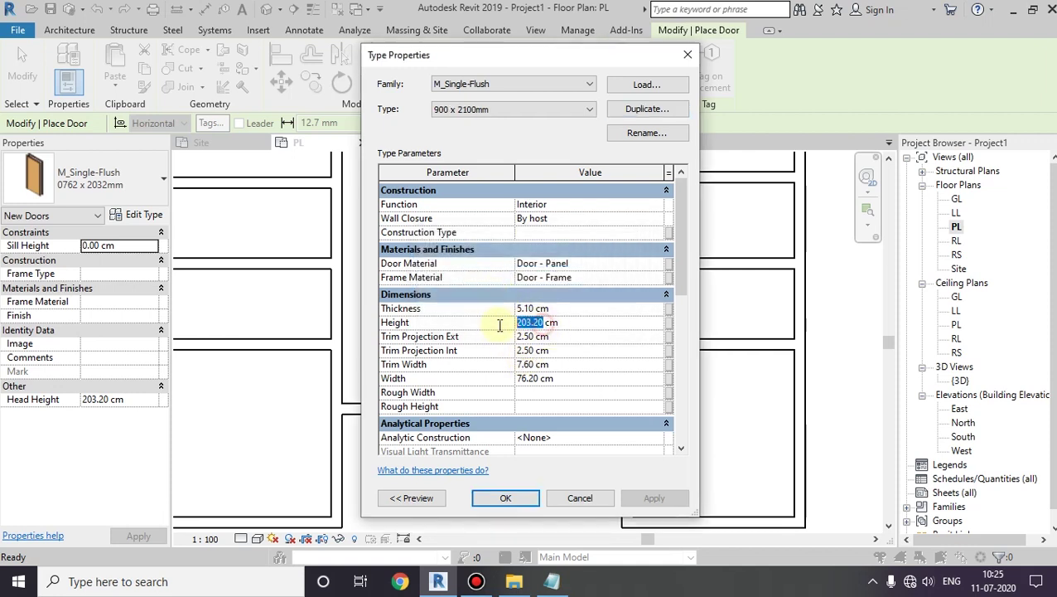
text(210)
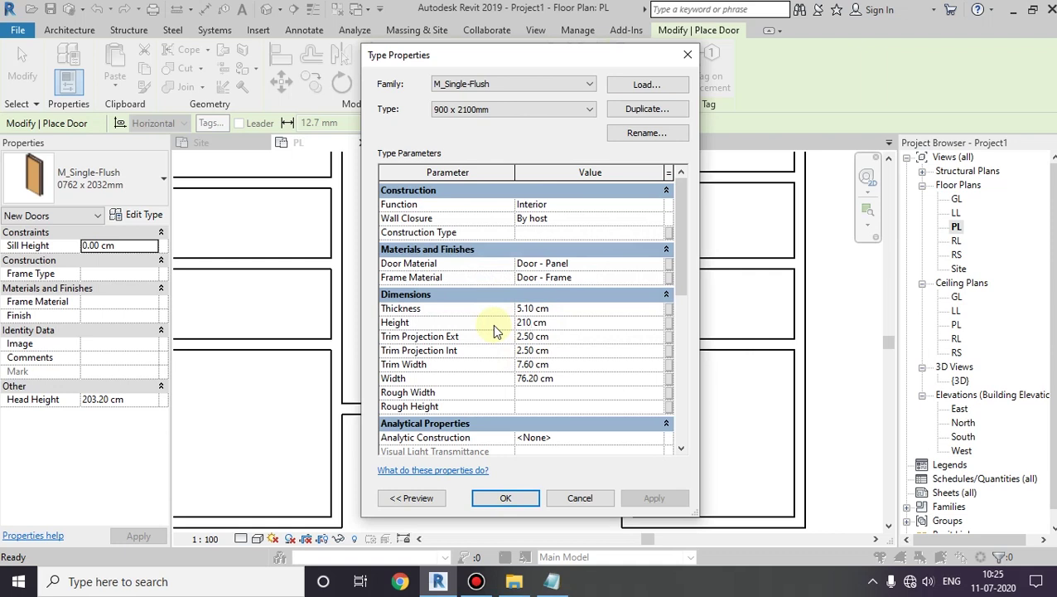
click(531, 379)
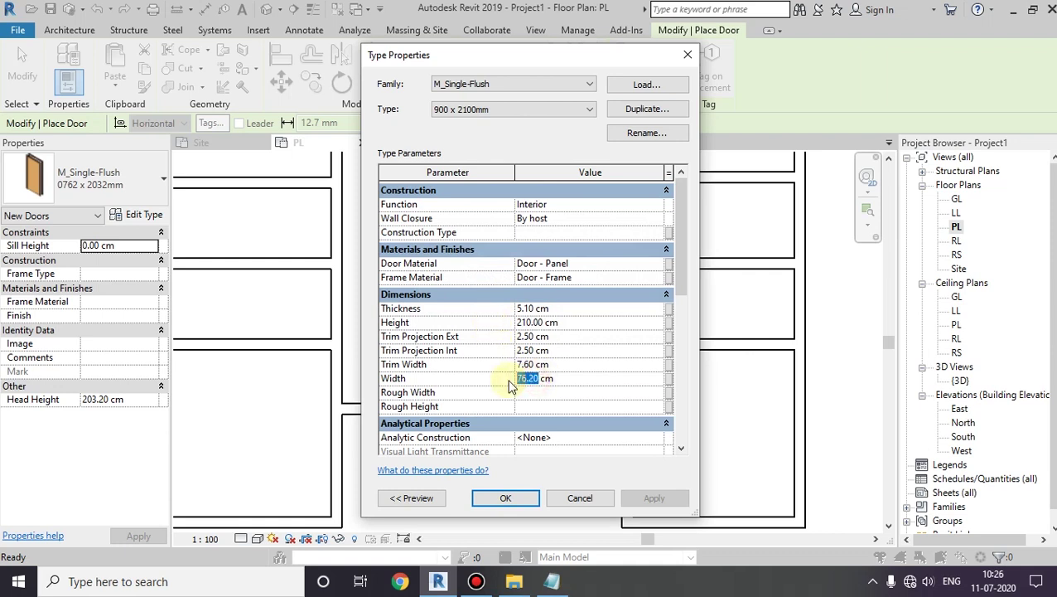
click(509, 498)
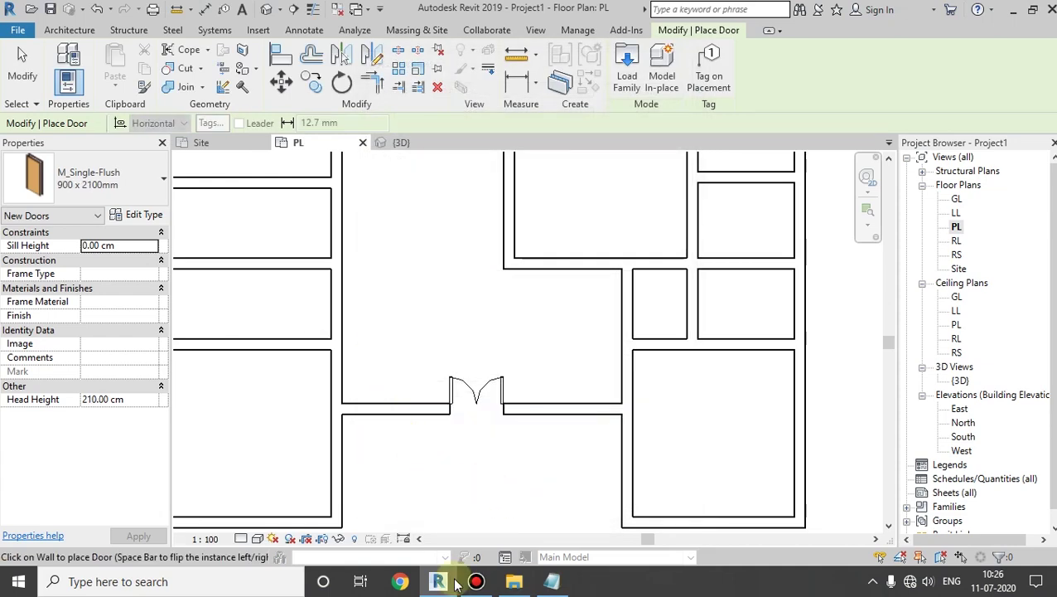
Check in the Notepad notes that D1 is 90 X 210, then minimise them
click(552, 581)
click(380, 213)
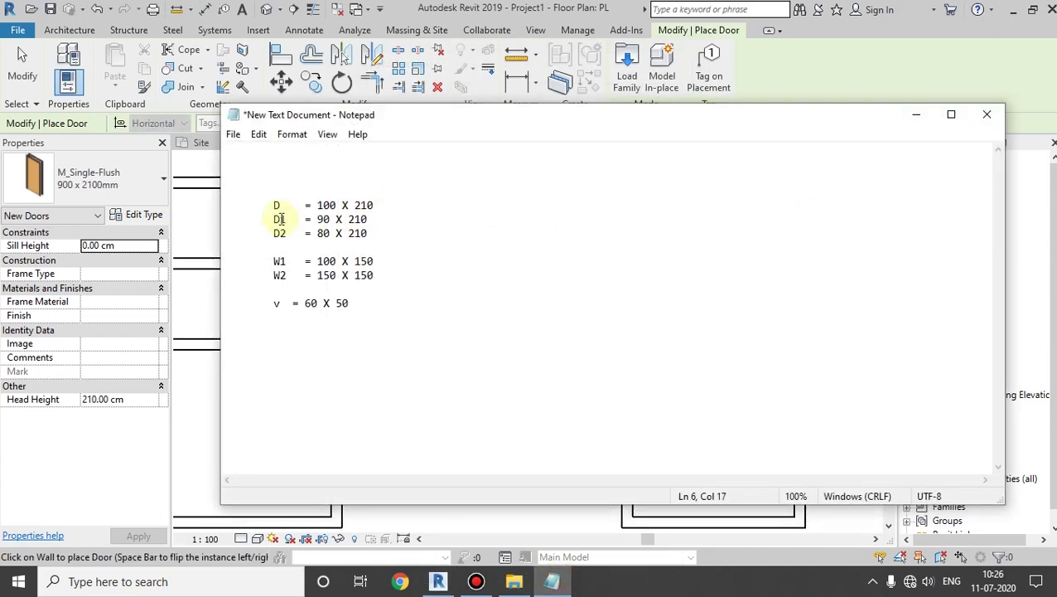
click(916, 114)
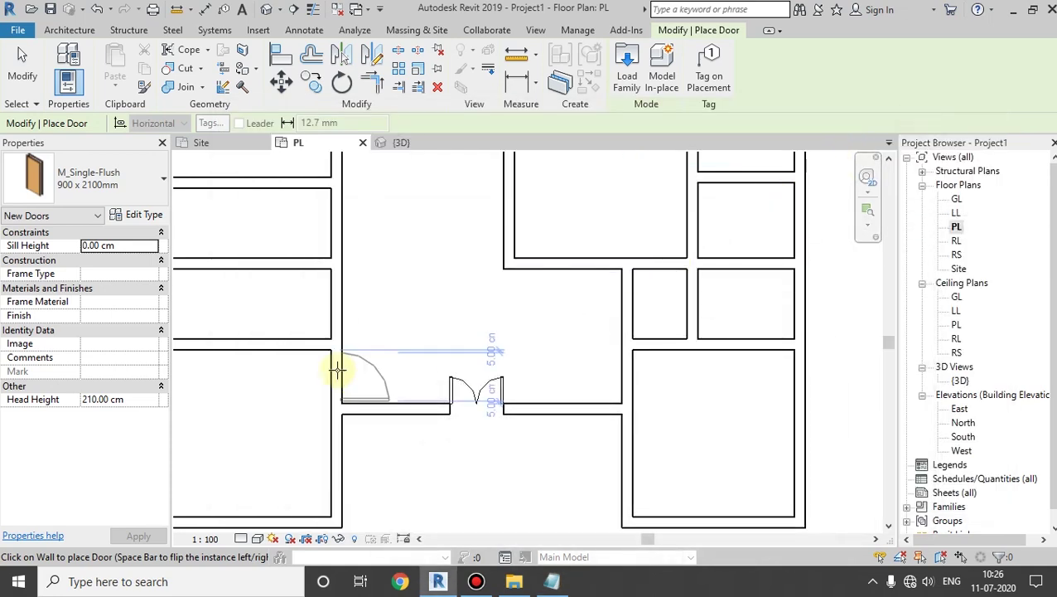
Place single-flush doors in the hall's left wall, the upper-left room and the room above the hall
click(331, 375)
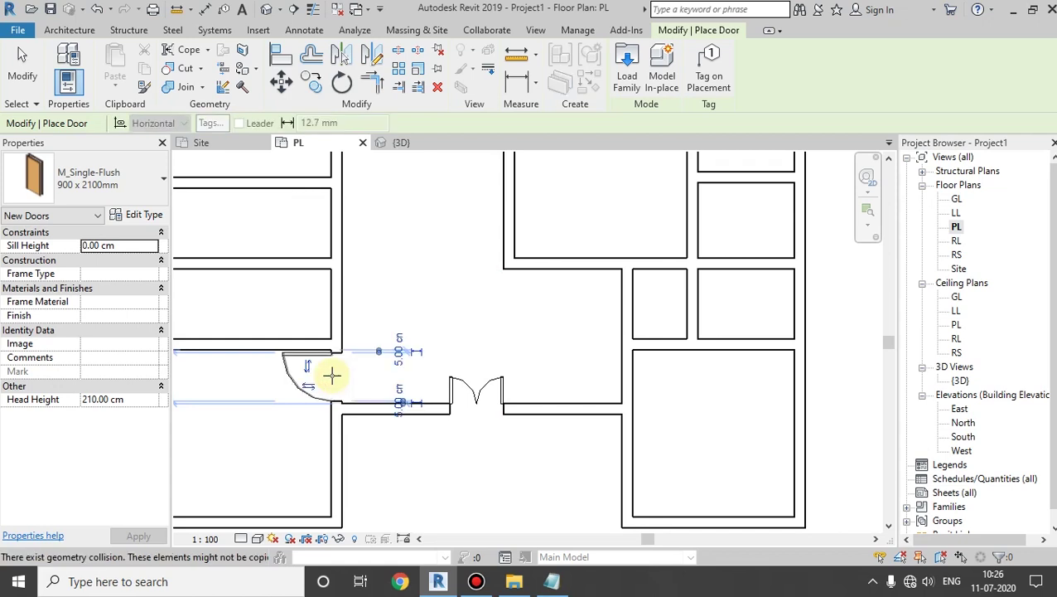
middle_drag(424, 355, 437, 405)
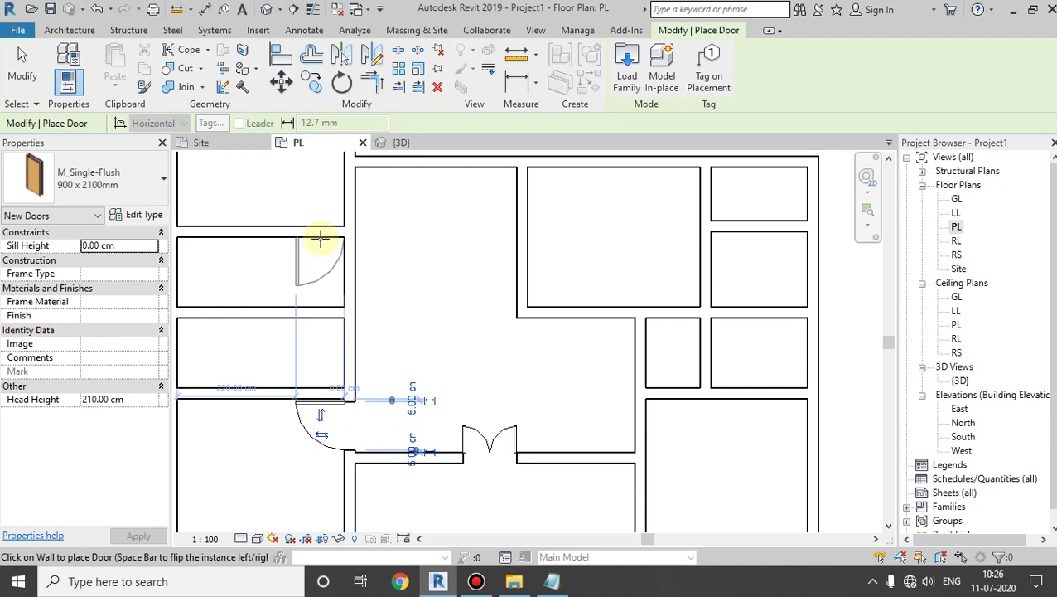
key(space)
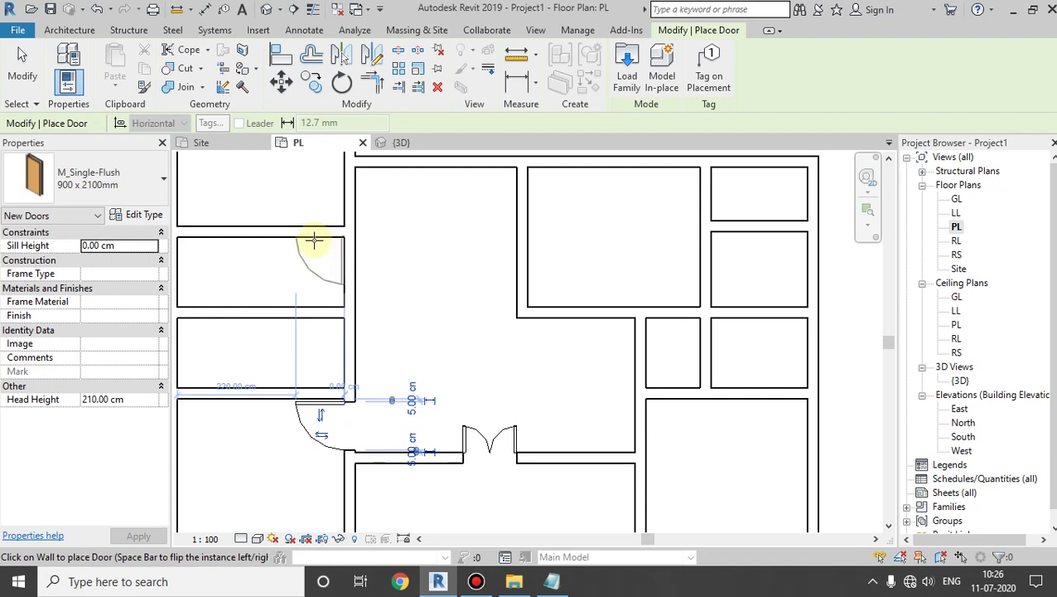
click(323, 241)
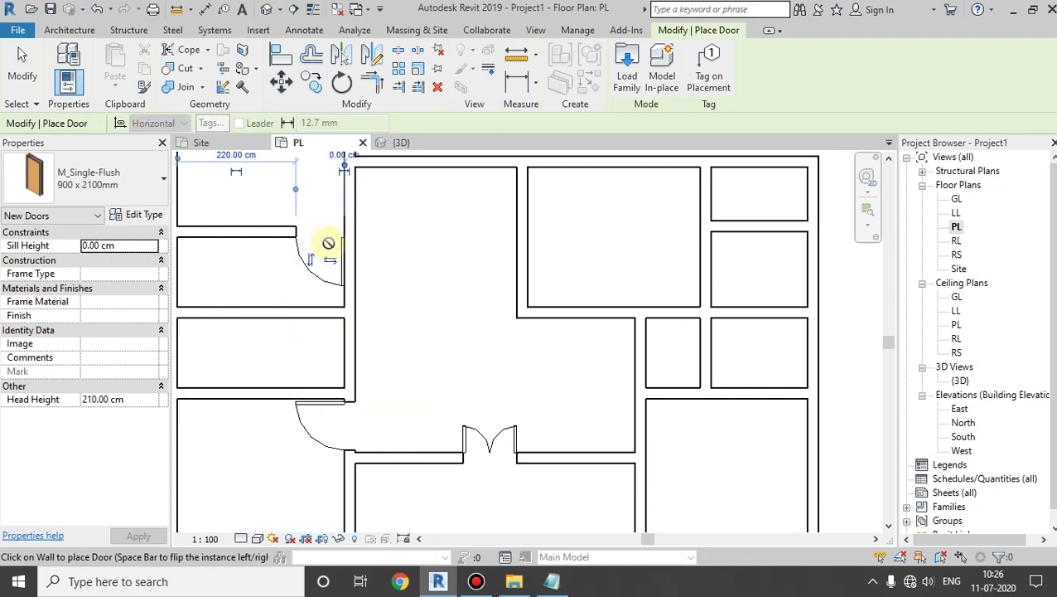
middle_drag(361, 267, 346, 337)
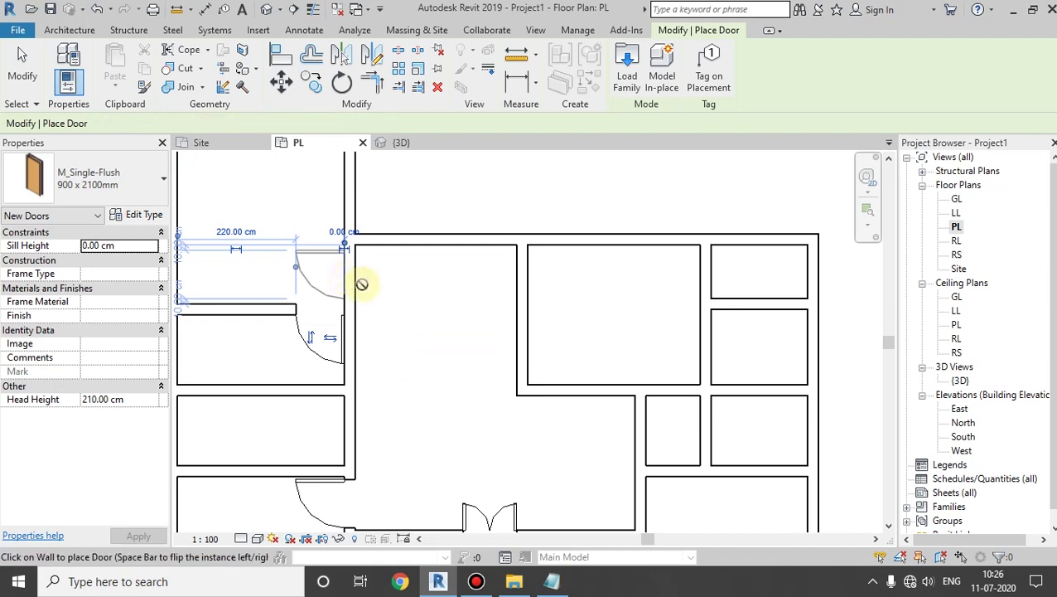
click(299, 280)
key(ctrl+z)
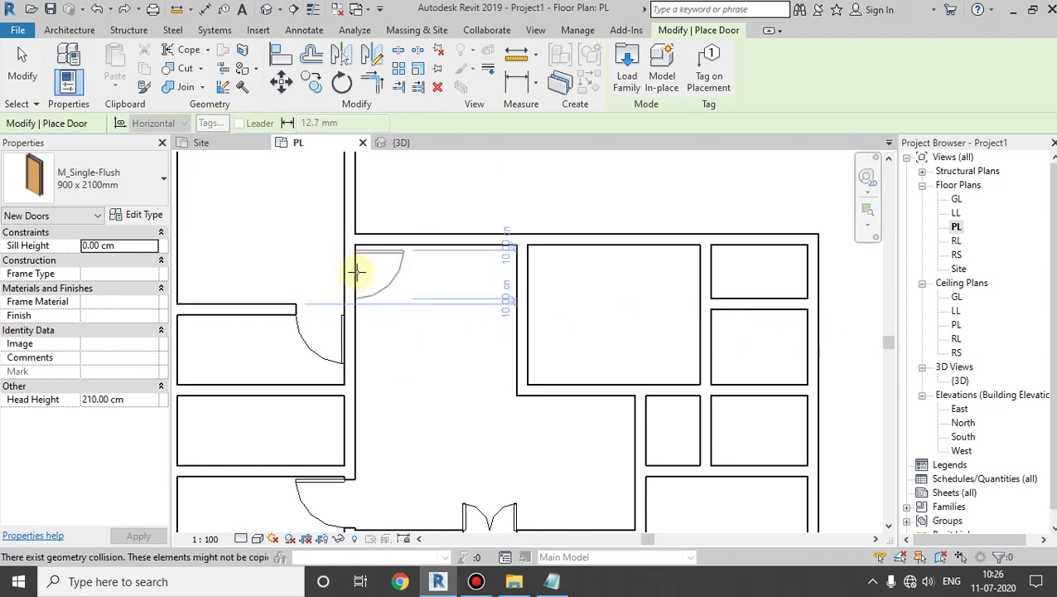
click(357, 267)
Place doors into the room right of the hall and the lower-right room, then recenter the plan
scroll(405, 298, down, 1)
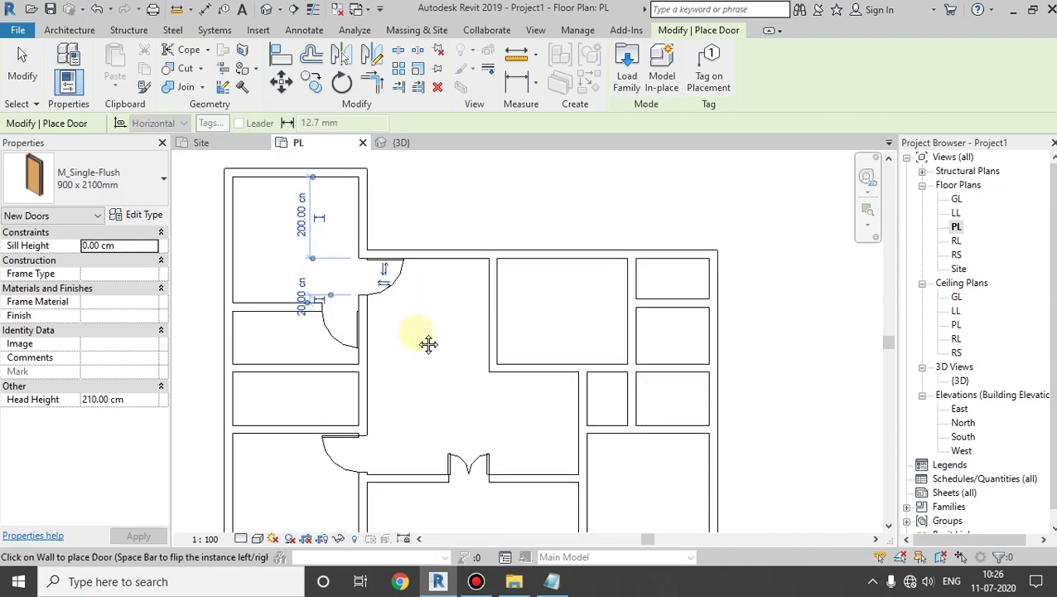
scroll(426, 345, down, 1)
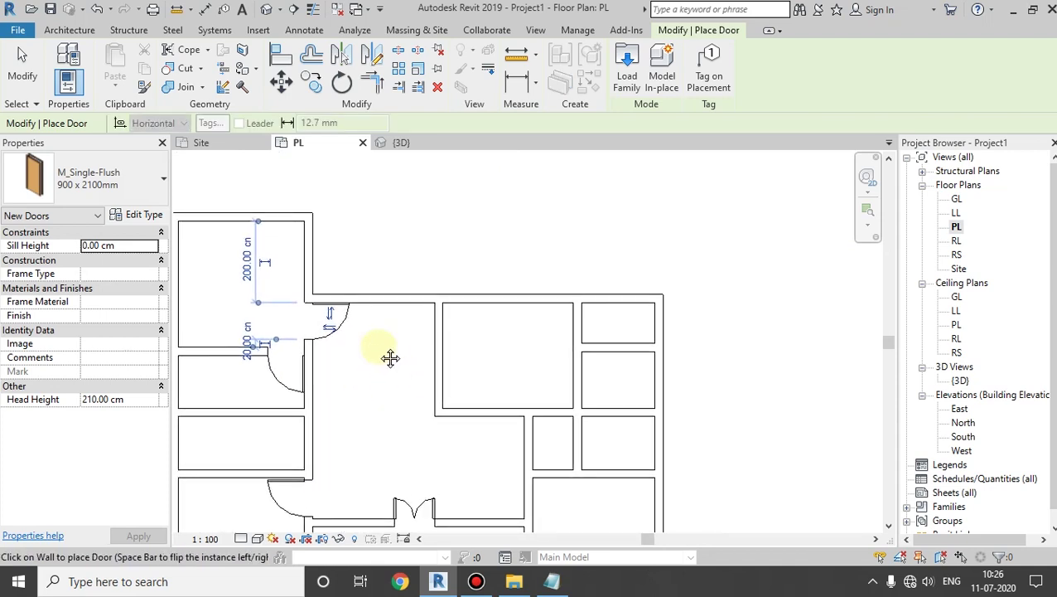
middle_drag(390, 359, 370, 330)
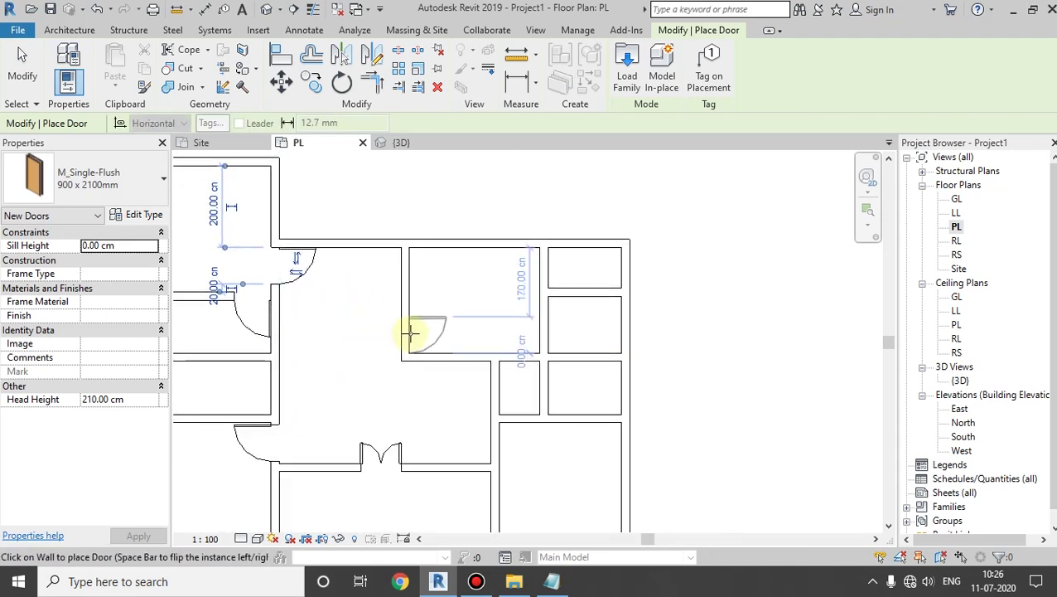
click(410, 333)
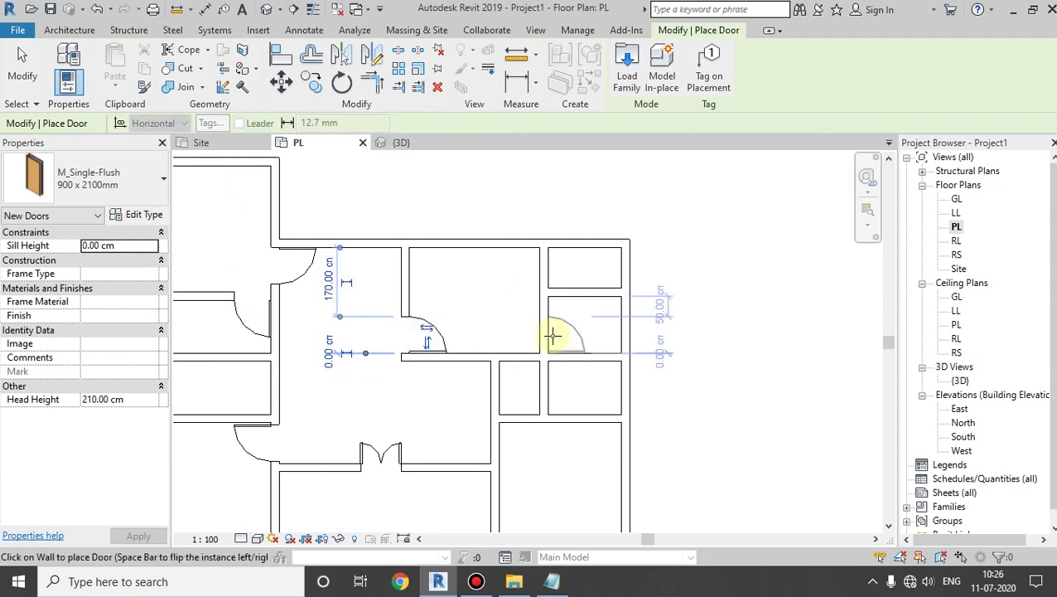
middle_drag(482, 396, 445, 296)
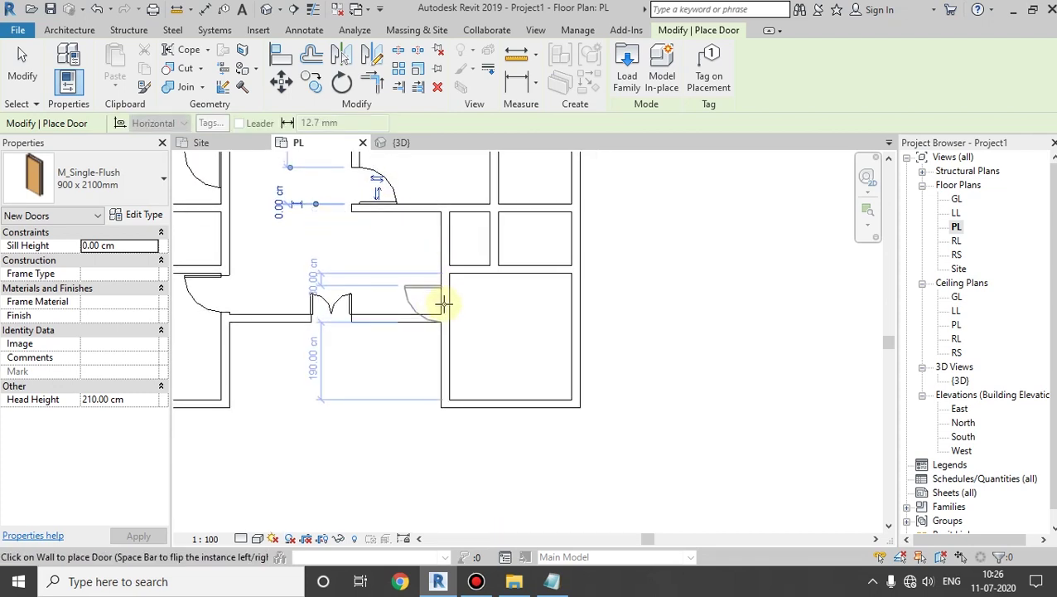
click(445, 296)
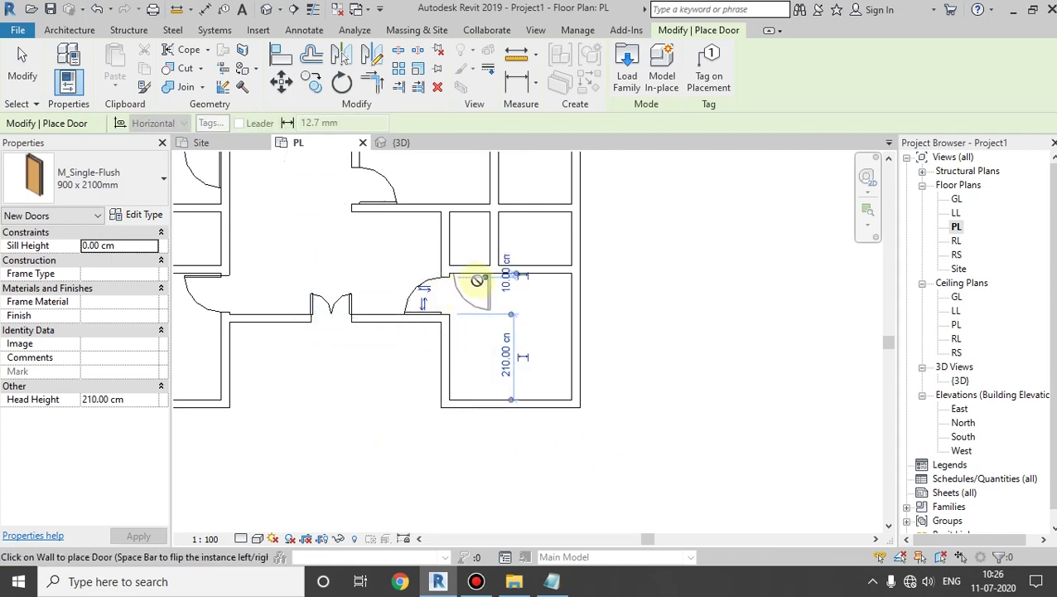
middle_drag(503, 299, 550, 425)
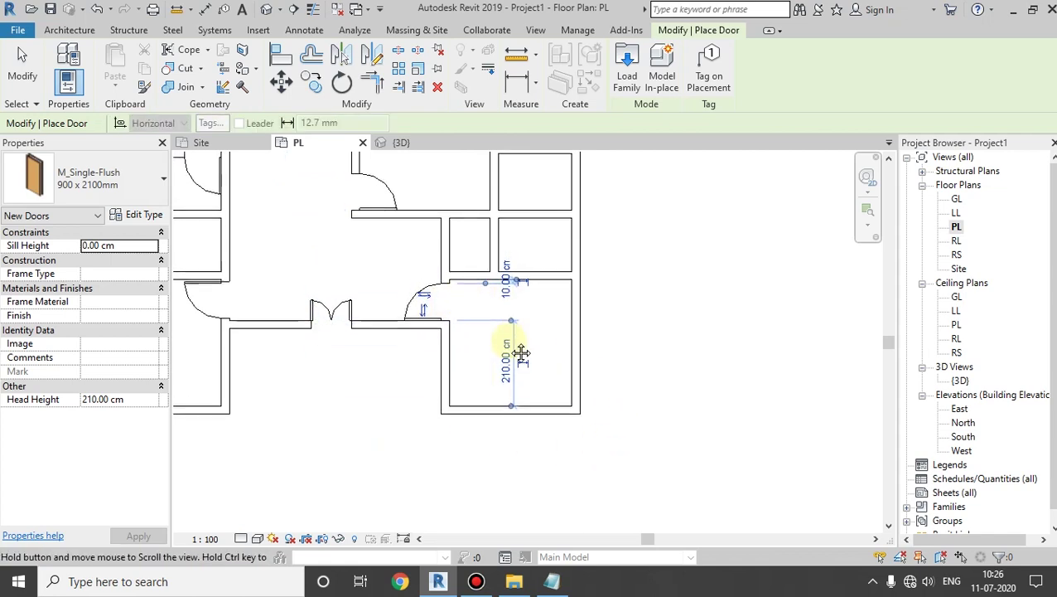
scroll(421, 368, up, 2)
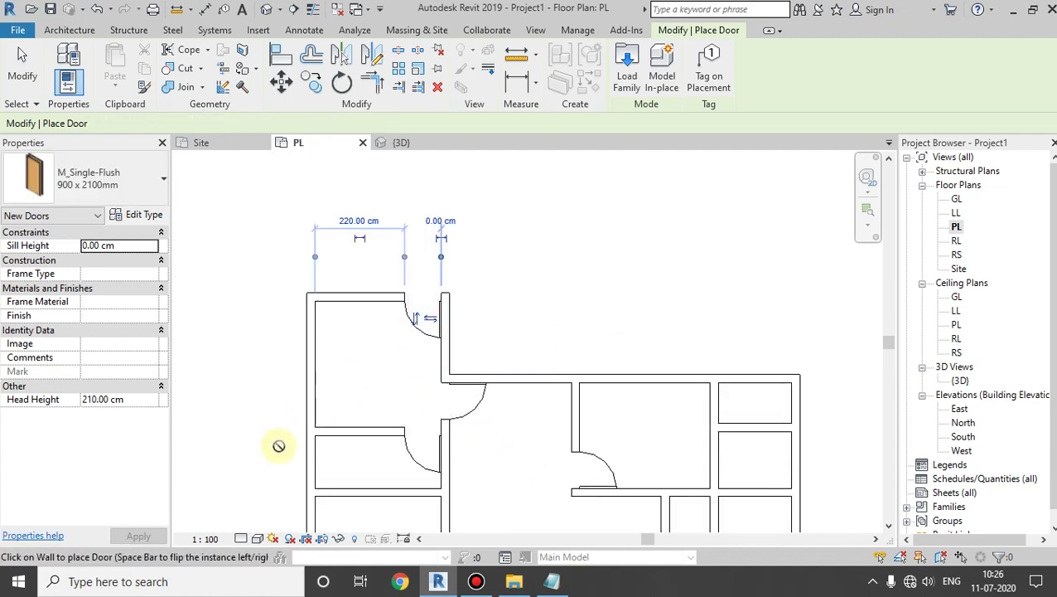
scroll(521, 439, down, 2)
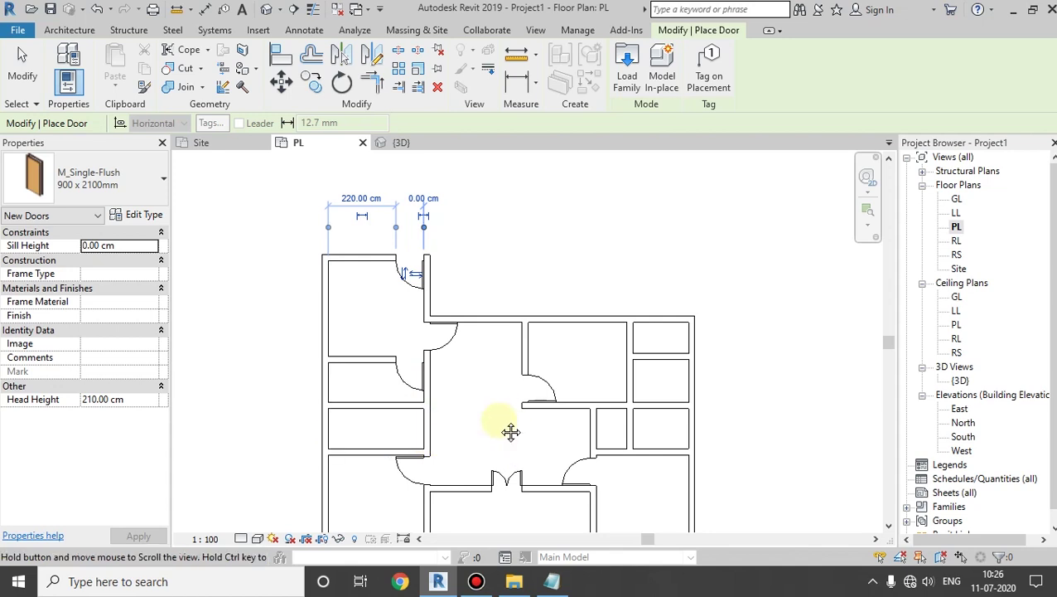
middle_drag(510, 432, 490, 415)
middle_drag(514, 454, 467, 409)
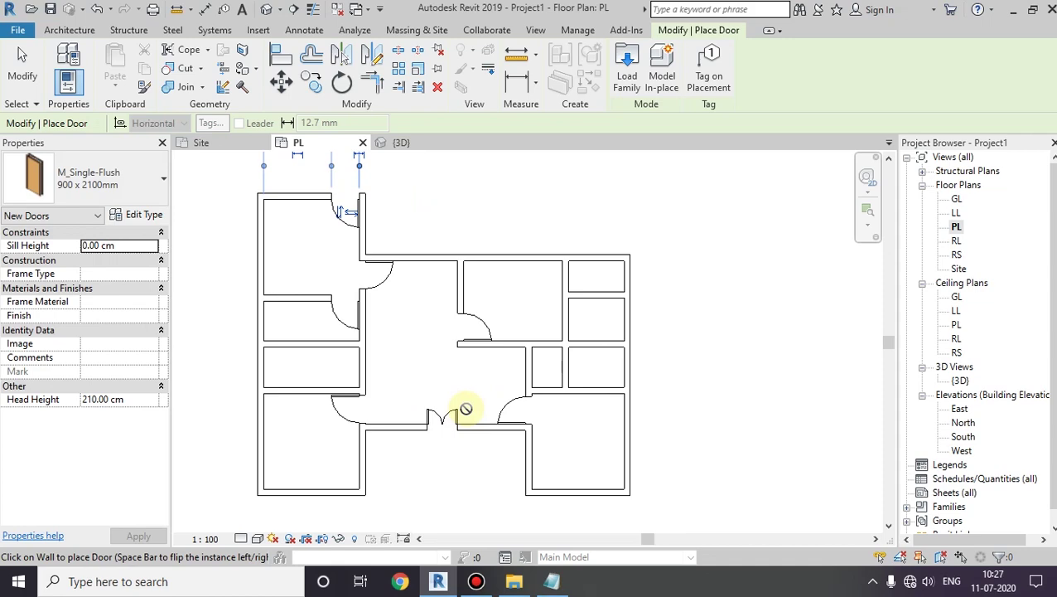
Duplicate the M_Single-Flush 0762 x 2134mm door type, leaving the new name prompt open
click(120, 176)
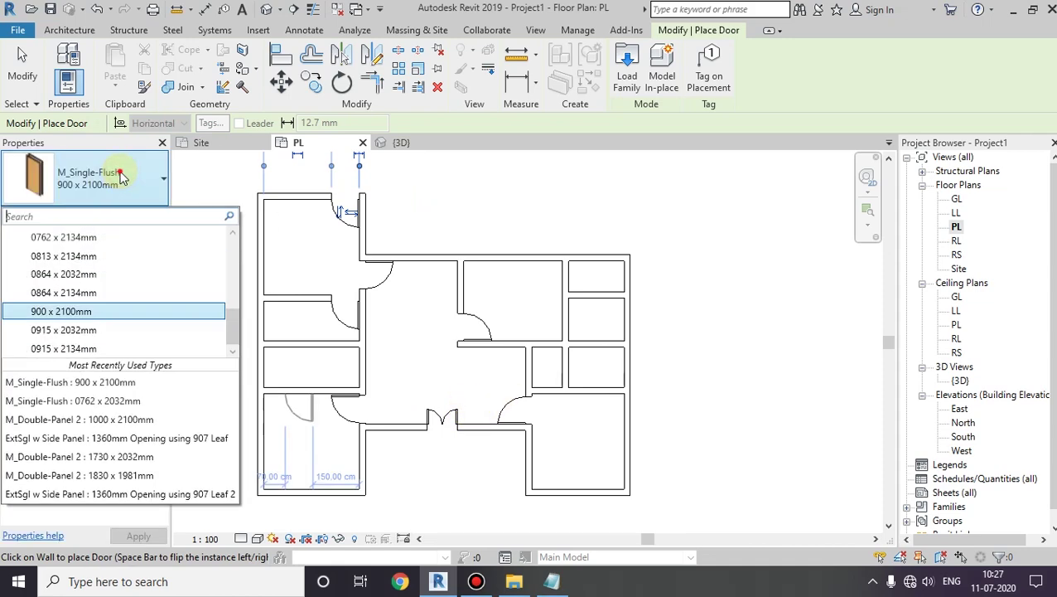
click(120, 175)
click(120, 175)
click(79, 170)
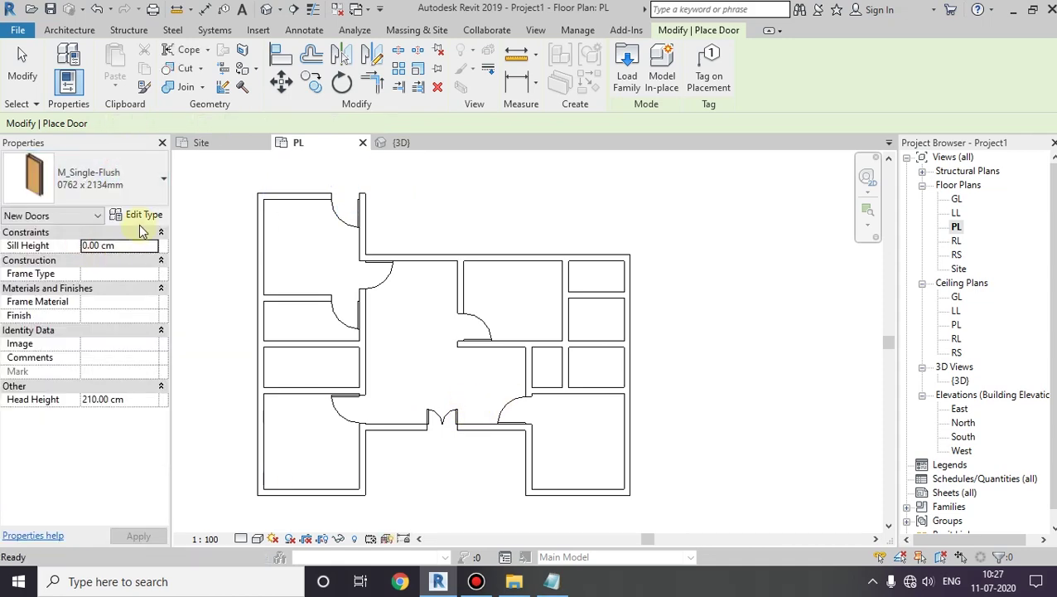
click(140, 217)
click(655, 110)
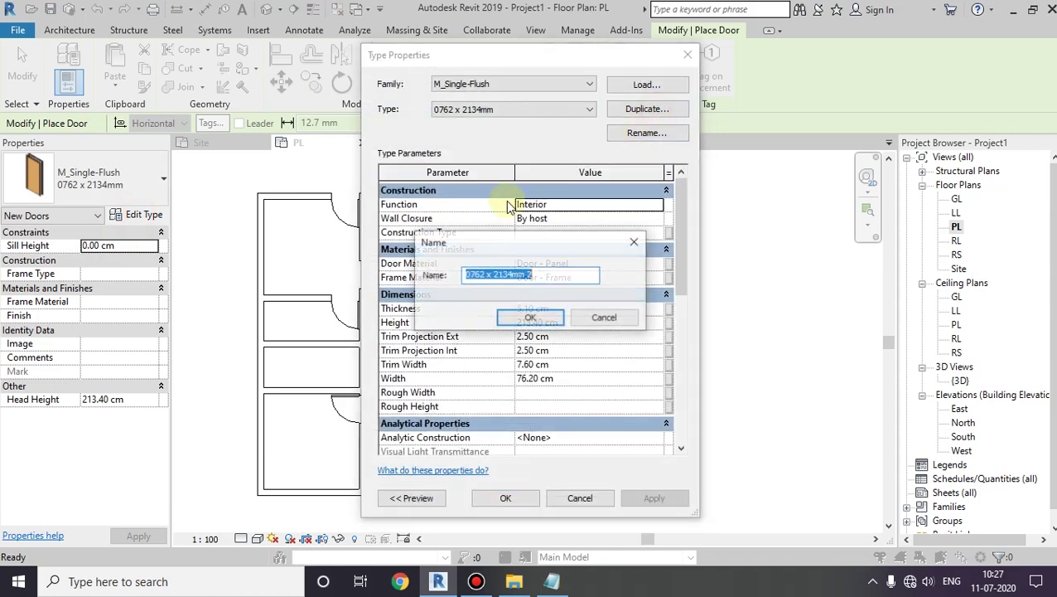
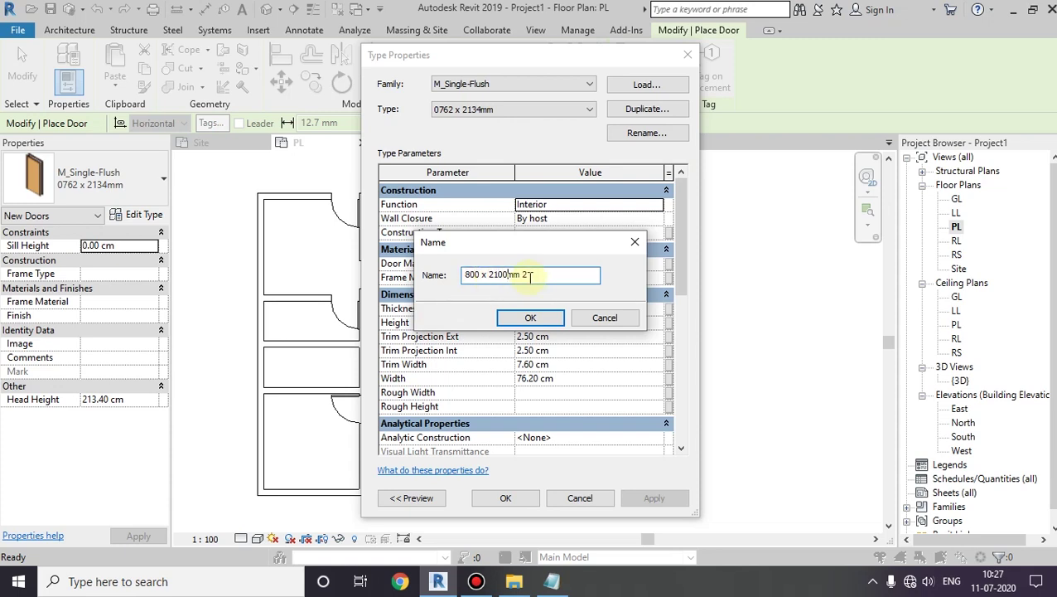
Confirm the new door type name 800 x 2100mm, set its Height to 210 cm, and apply it
click(533, 318)
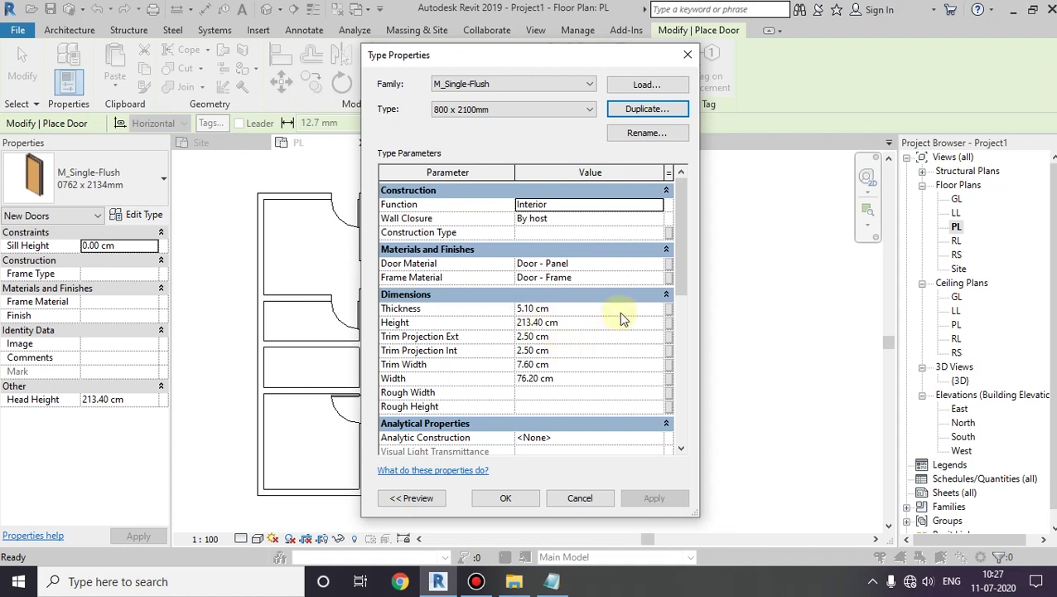
click(537, 325)
text(210)
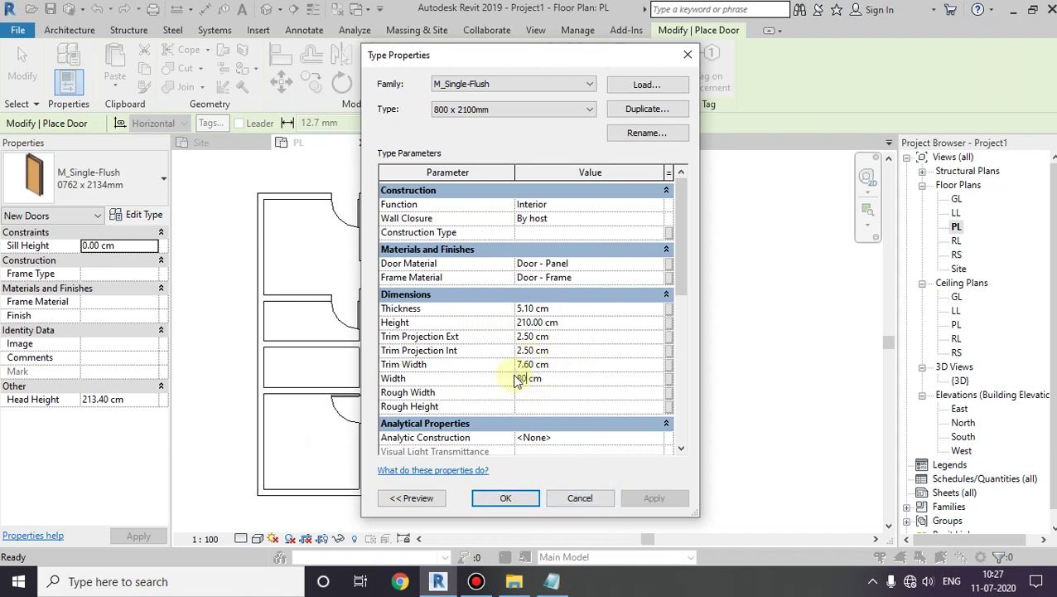
click(529, 500)
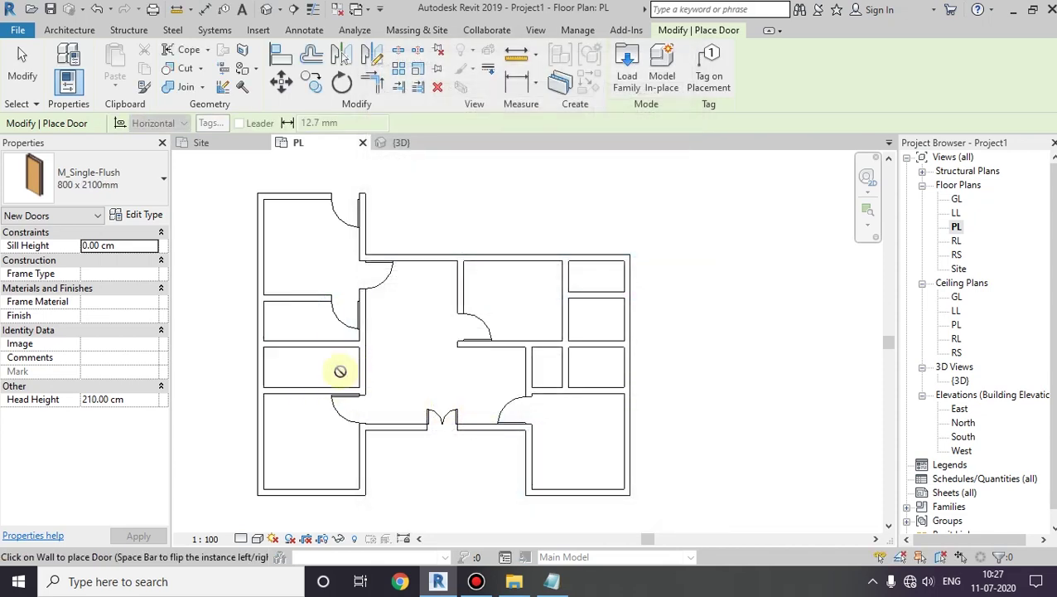
Place 800 x 2100mm doors in the walls of the two small east-side rooms
middle_drag(323, 385, 332, 355)
scroll(330, 354, up, 2)
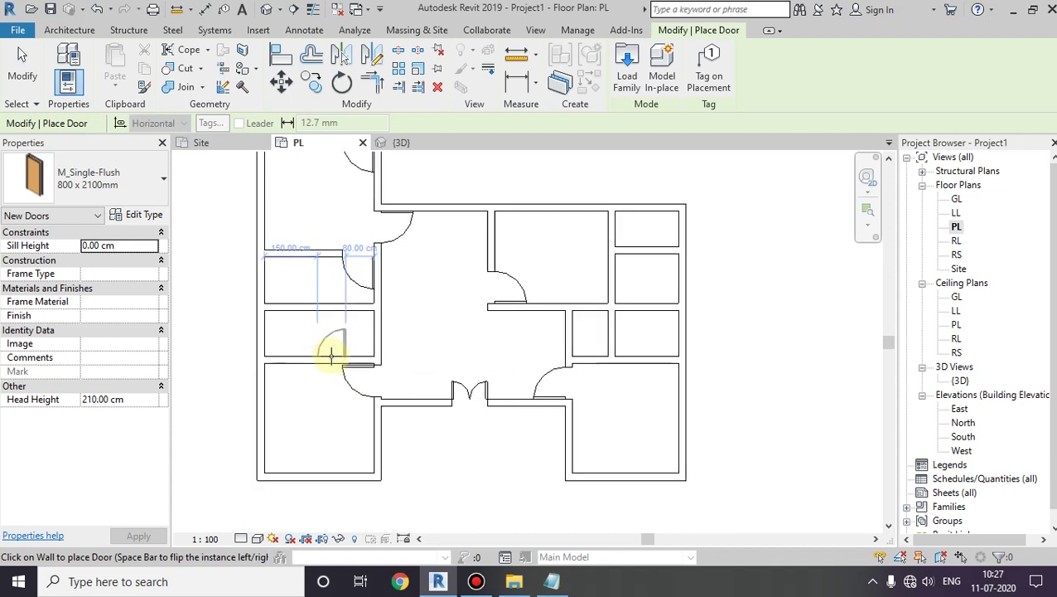
mouse_move(556, 341)
middle_down()
mouse_move(451, 392)
mouse_move(397, 449)
middle_up()
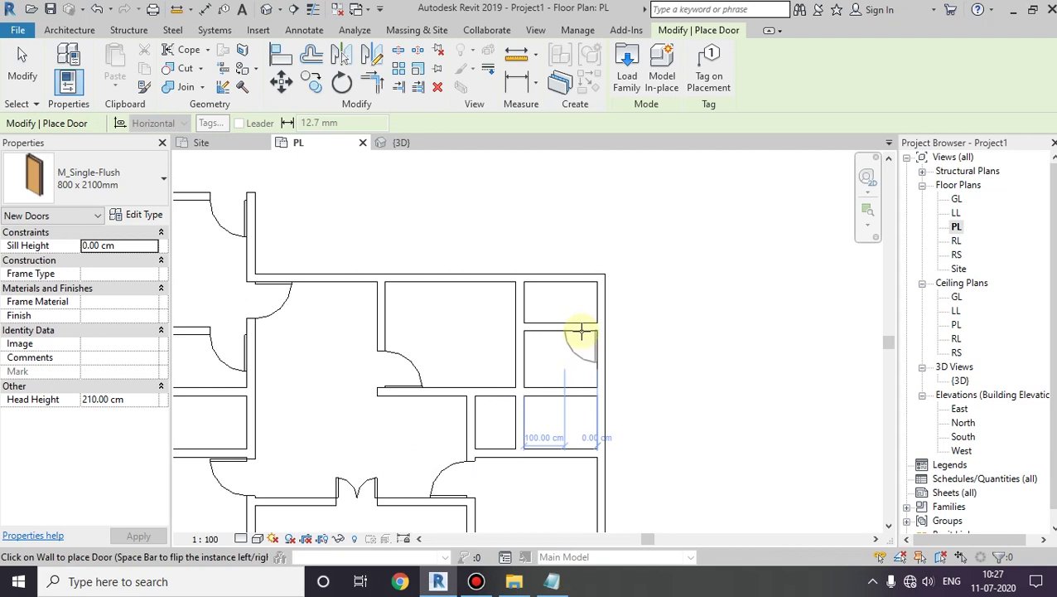
middle_drag(548, 379, 529, 352)
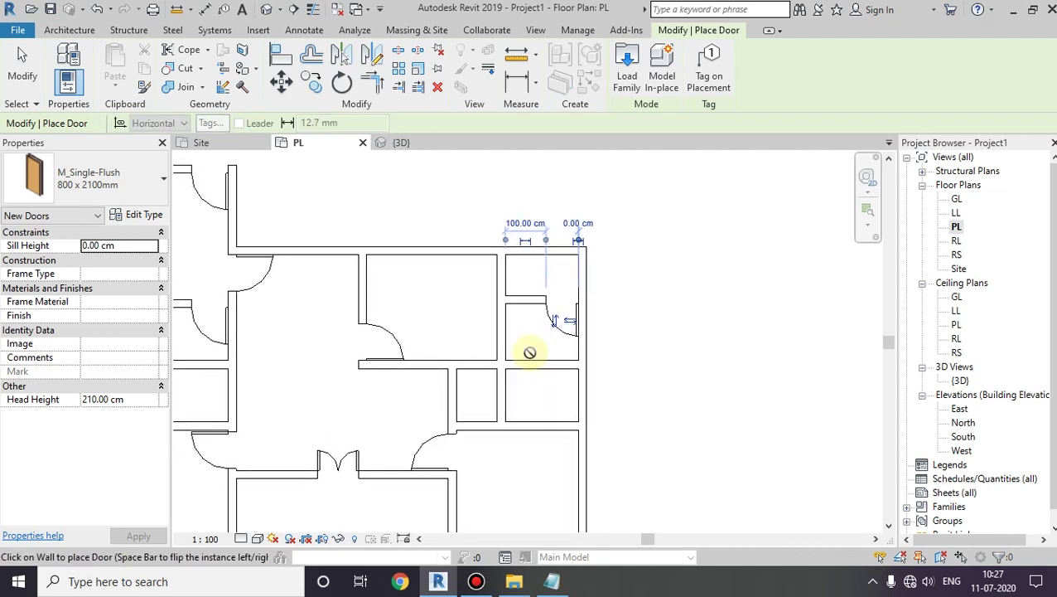
click(509, 406)
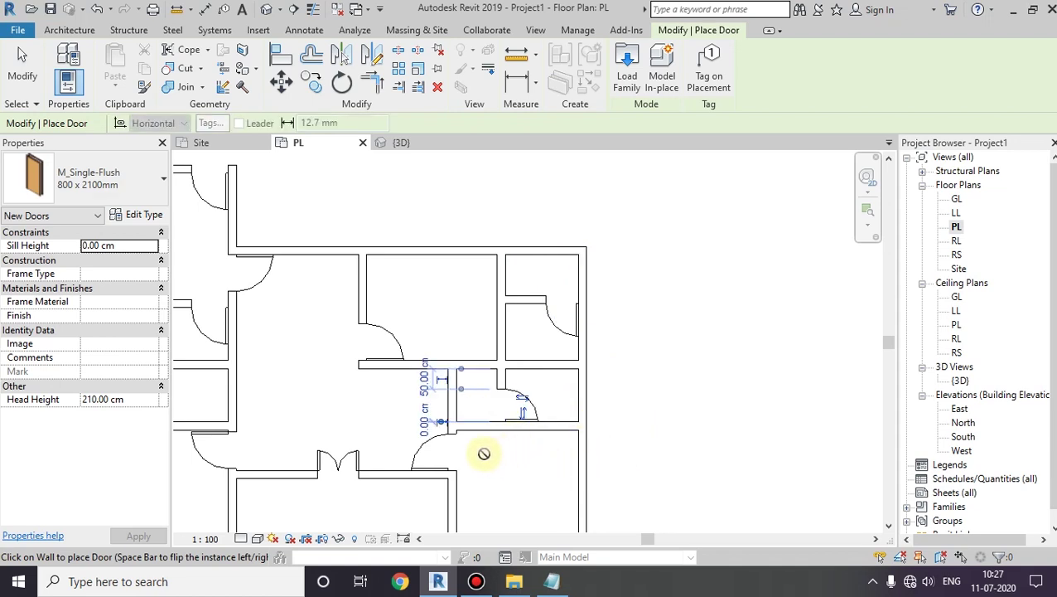
middle_drag(502, 464, 550, 460)
middle_drag(342, 406, 619, 409)
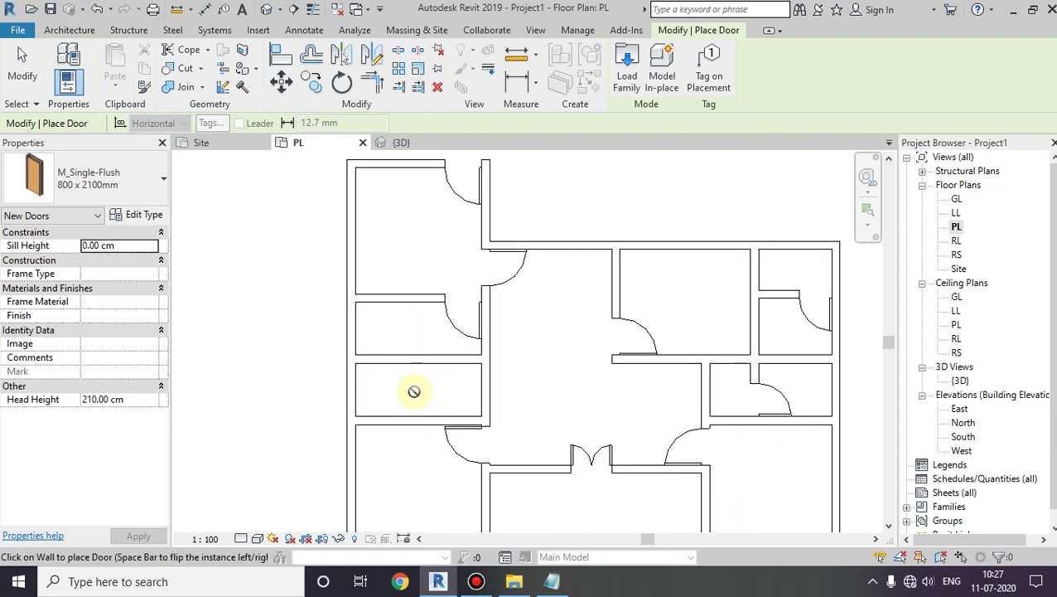
scroll(374, 404, up, 2)
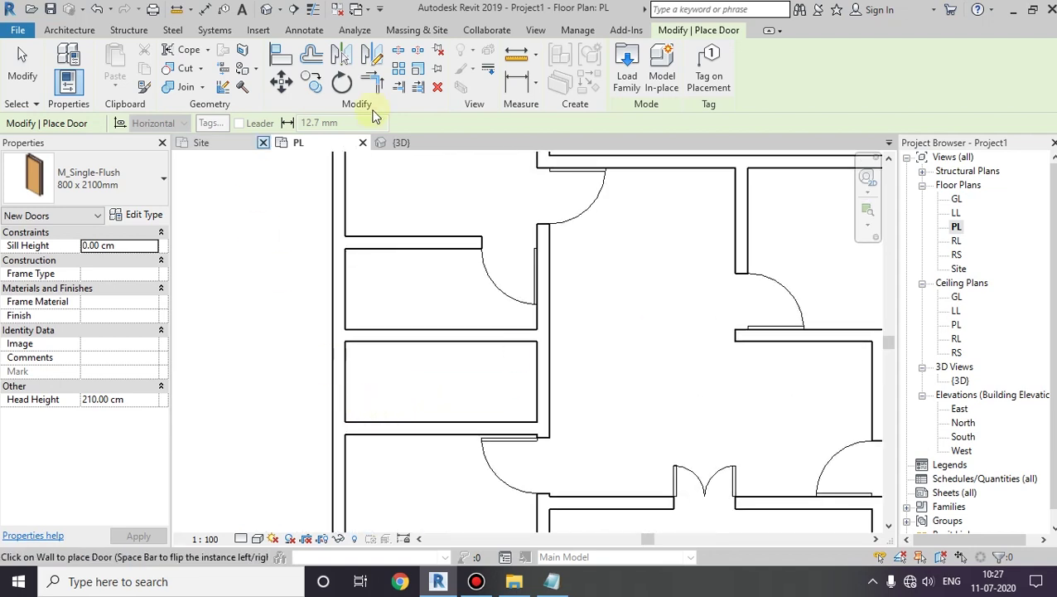
click(70, 30)
Draw a generic 200mm partition wall with Pick Lines, 210 cm in from the west wall
click(63, 79)
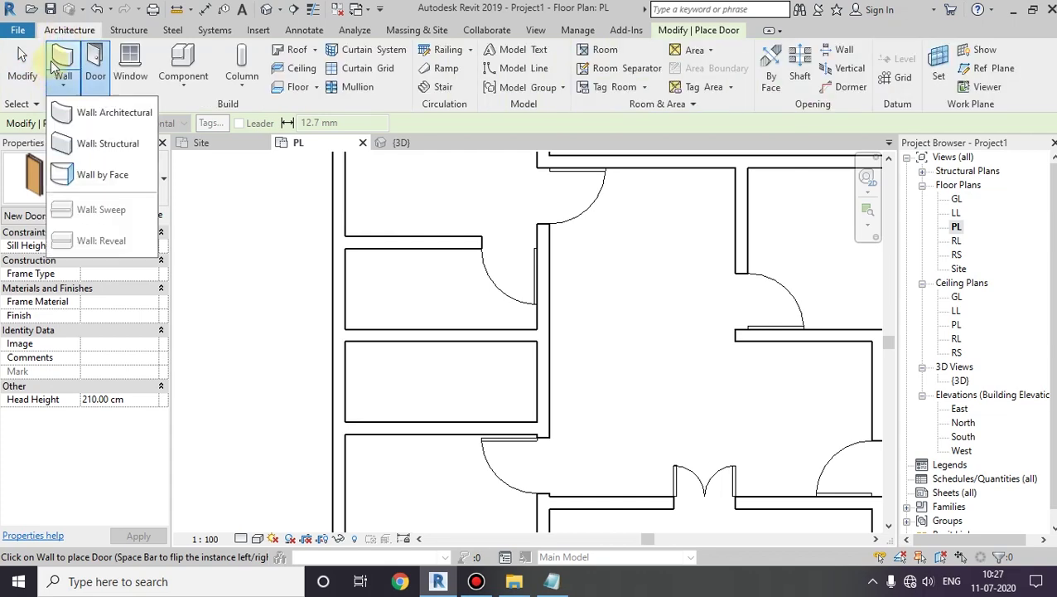
click(59, 62)
click(58, 62)
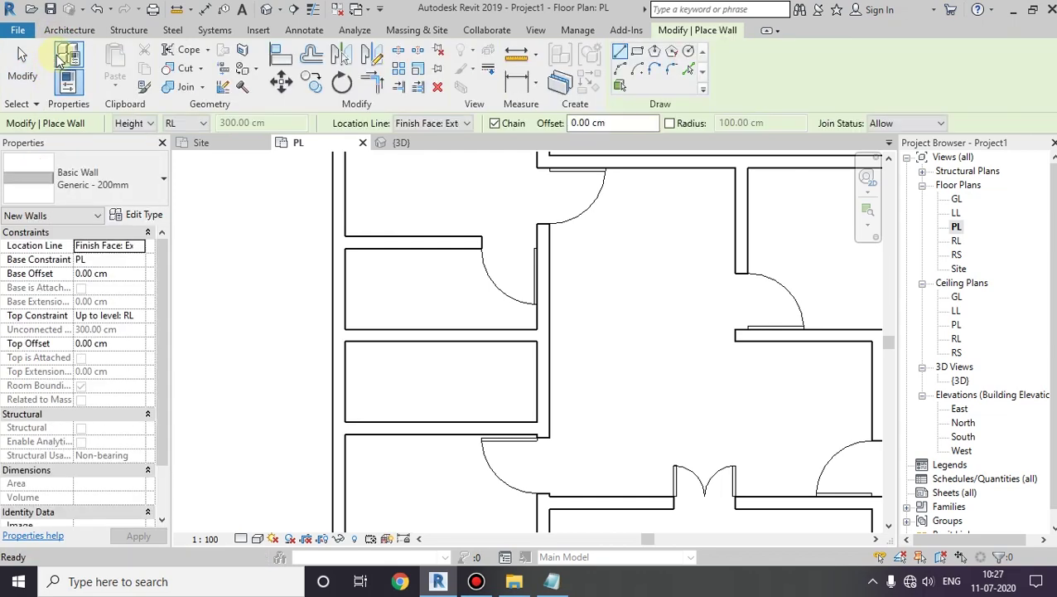
click(693, 71)
text(210)
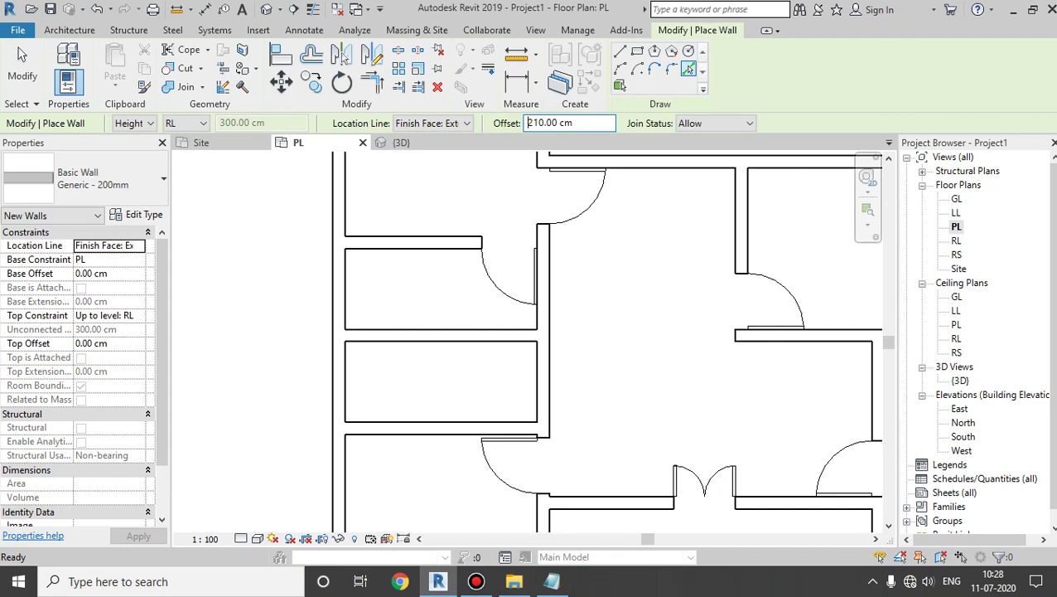
click(347, 396)
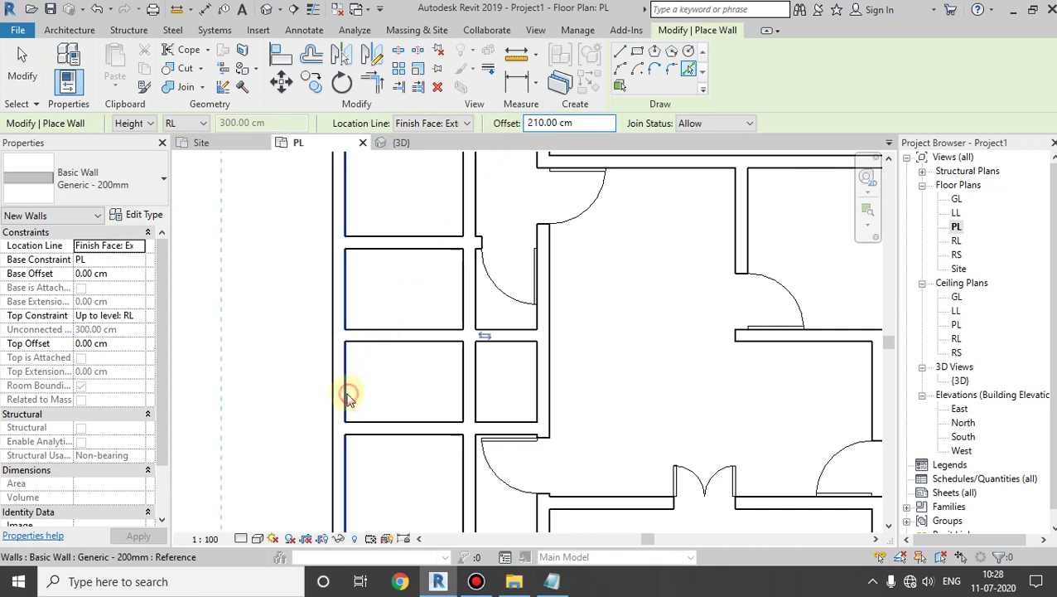
Check the offset with a linear dimension, then trim the partition's top and bottom ends to the room
click(514, 89)
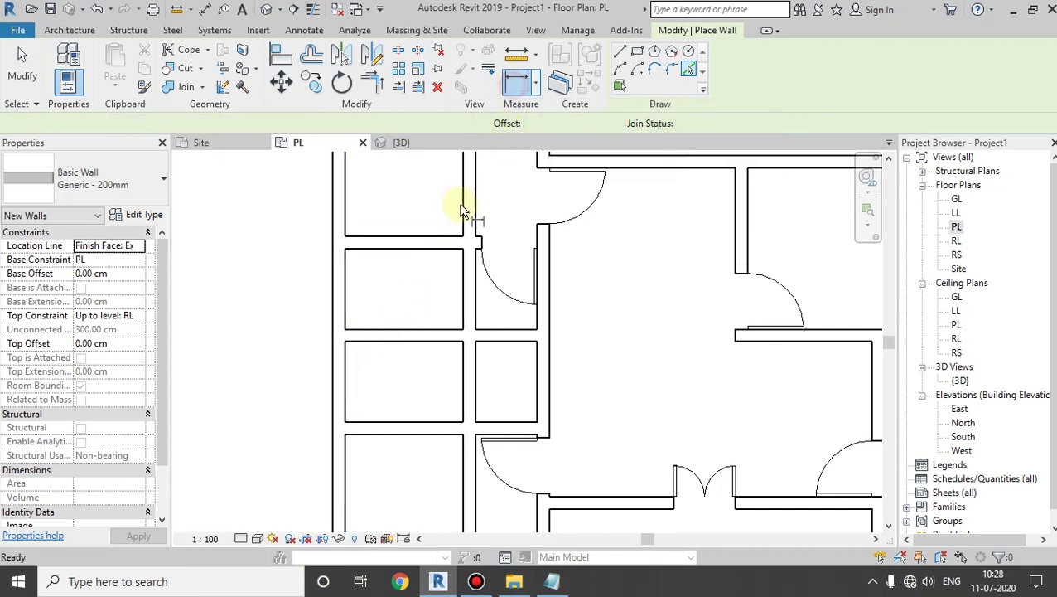
click(346, 427)
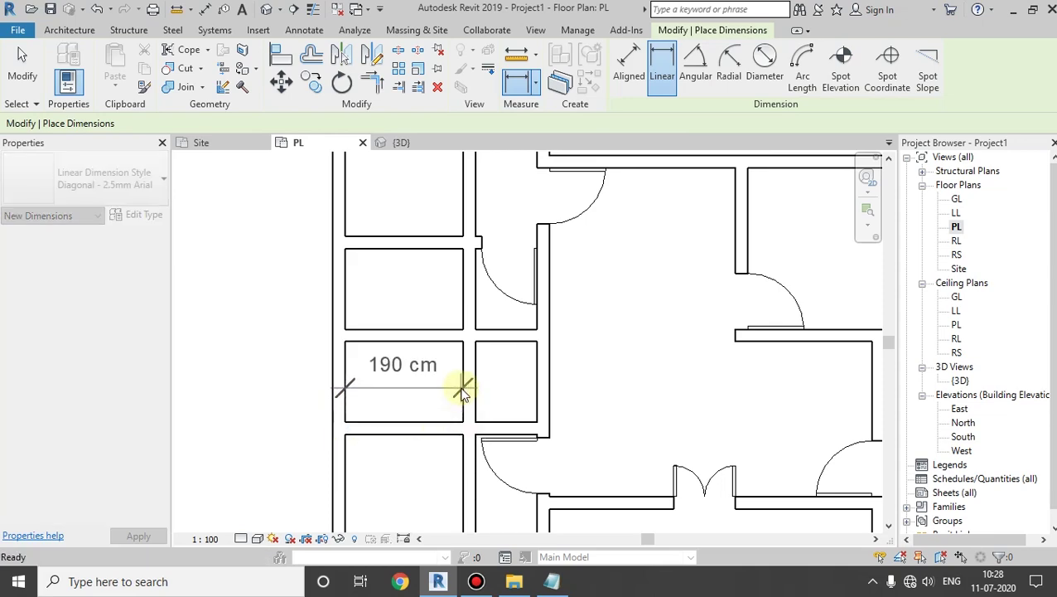
key(Escape)
scroll(462, 390, down, 2)
key(Escape)
click(464, 278)
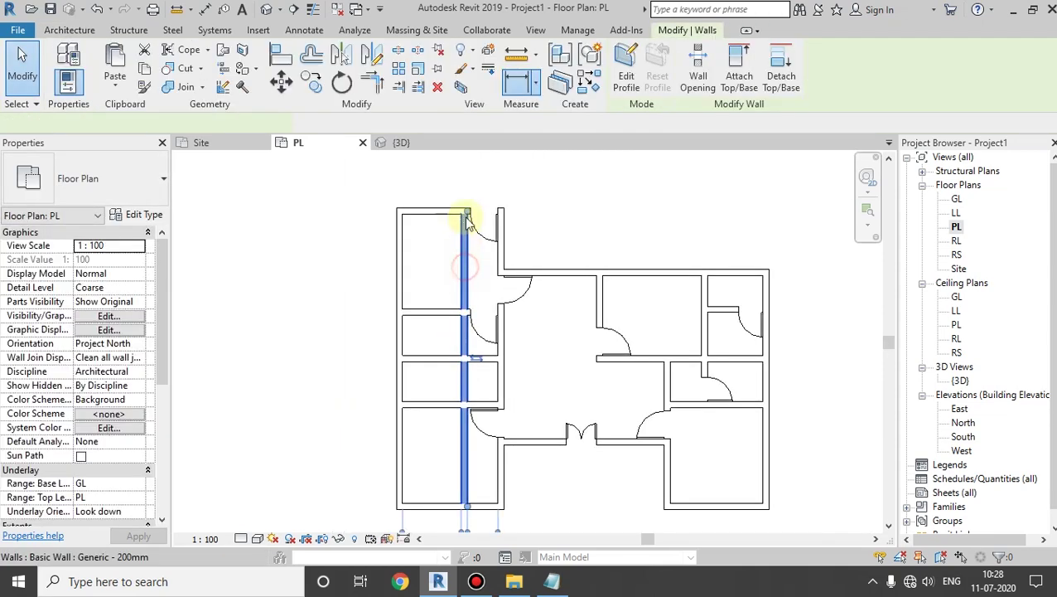
drag(466, 209, 469, 358)
drag(465, 502, 464, 405)
key(Escape)
Place a door into the newly divided small room on the west side
click(95, 63)
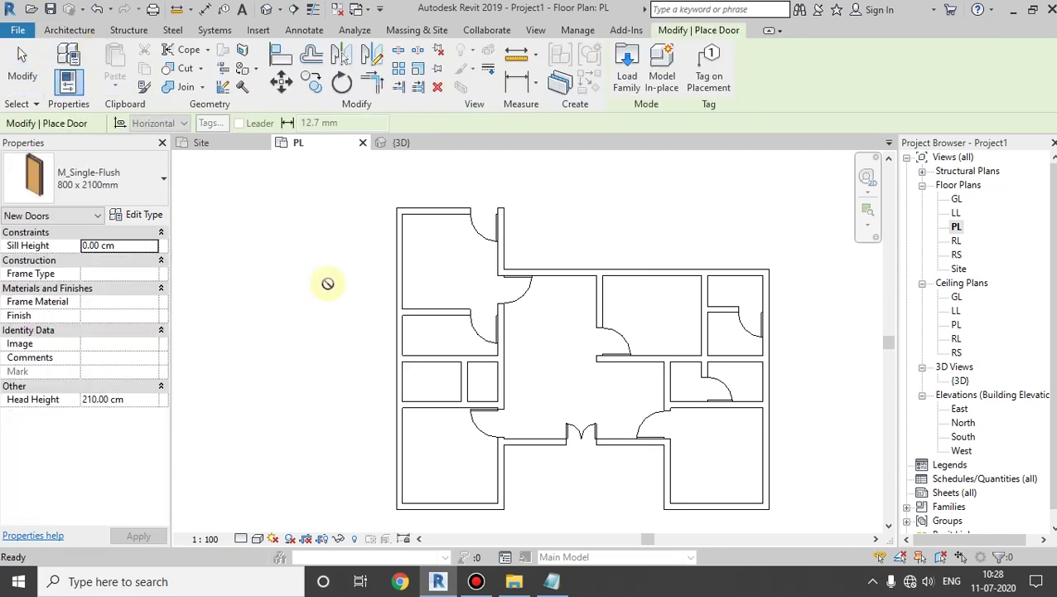
scroll(501, 382, up, 3)
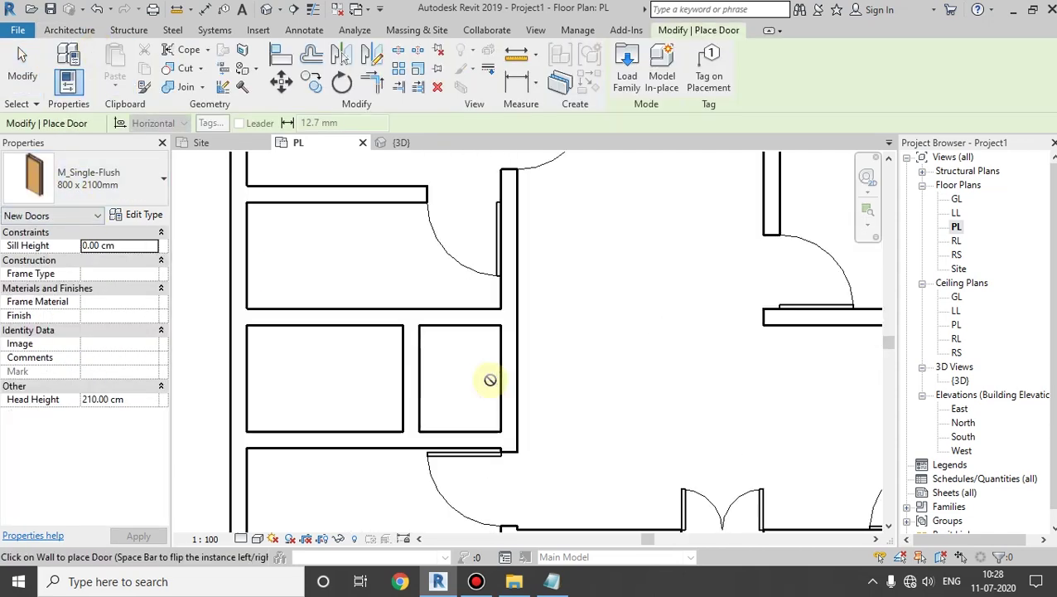
click(409, 396)
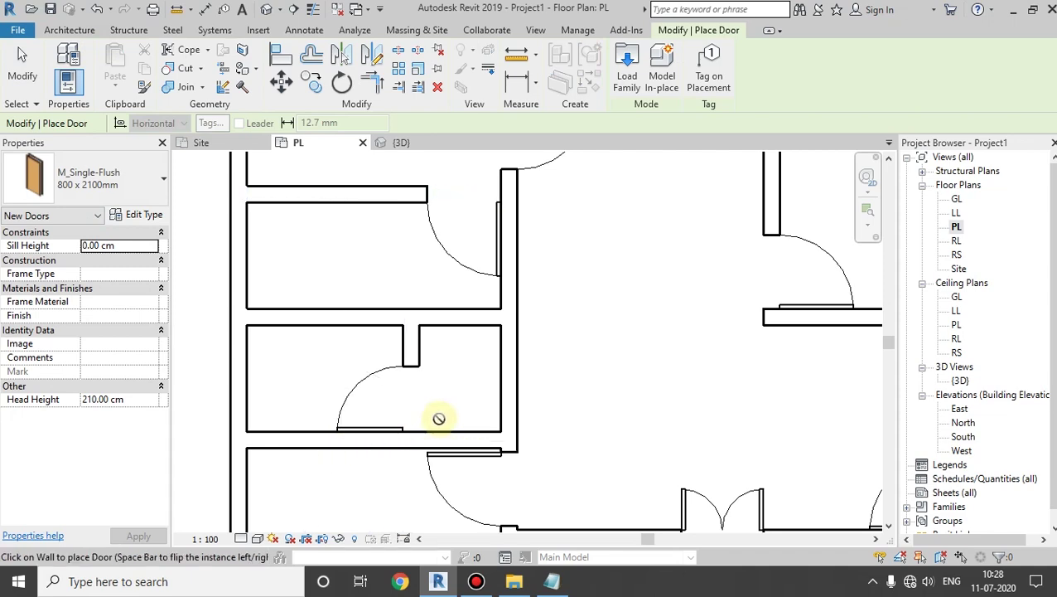
scroll(439, 419, down, 1)
key(Escape)
Pan and zoom across the plan to review the corridor, east rooms and whole layout
scroll(439, 418, down, 1)
middle_drag(450, 369, 520, 420)
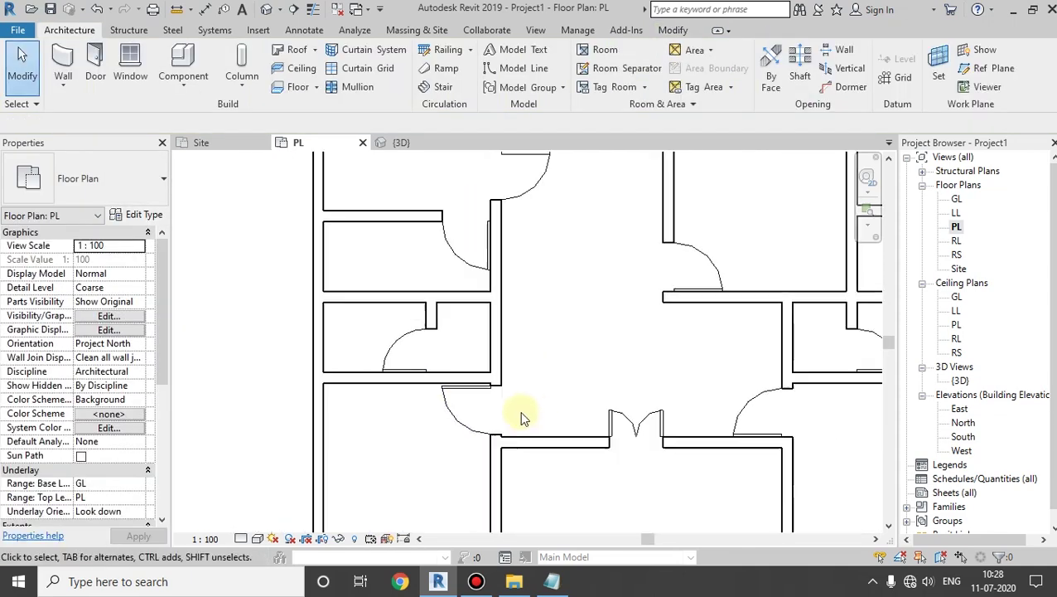
scroll(478, 453, down, 1)
scroll(401, 452, down, 1)
middle_drag(401, 453, 357, 387)
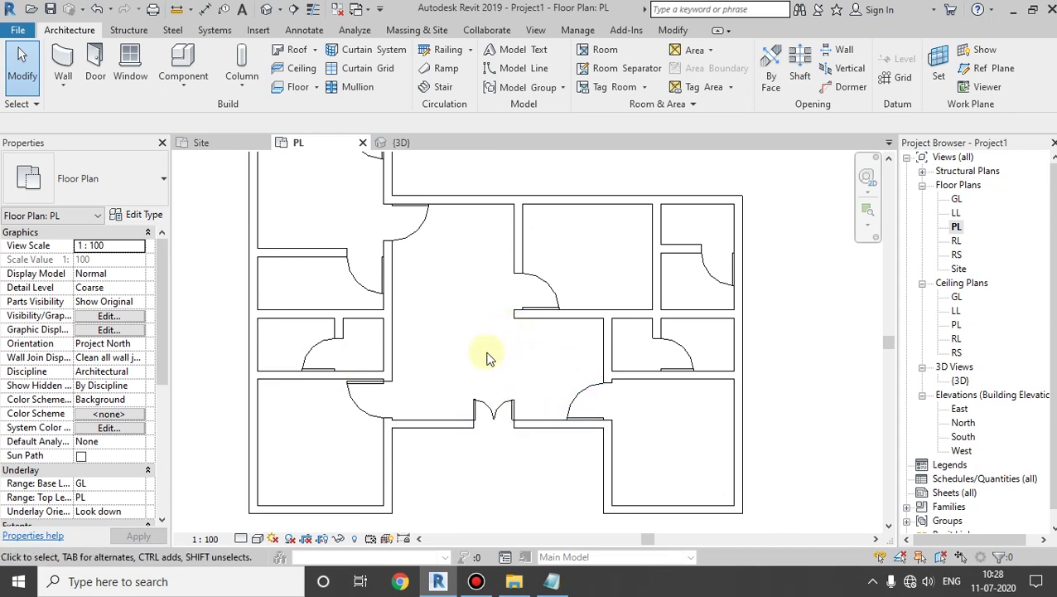
middle_drag(487, 358, 414, 399)
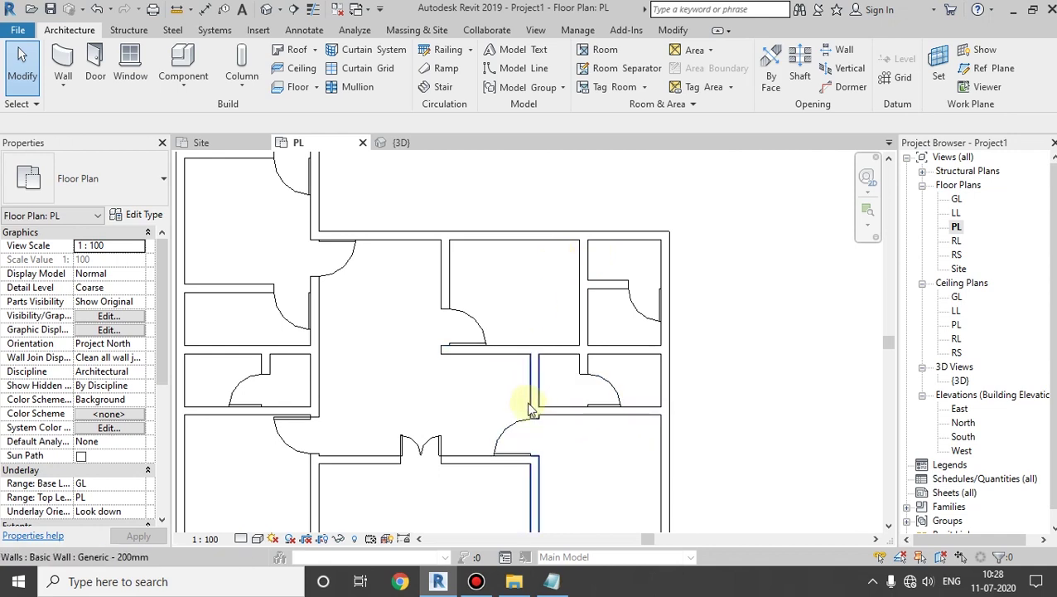
middle_drag(560, 408, 410, 337)
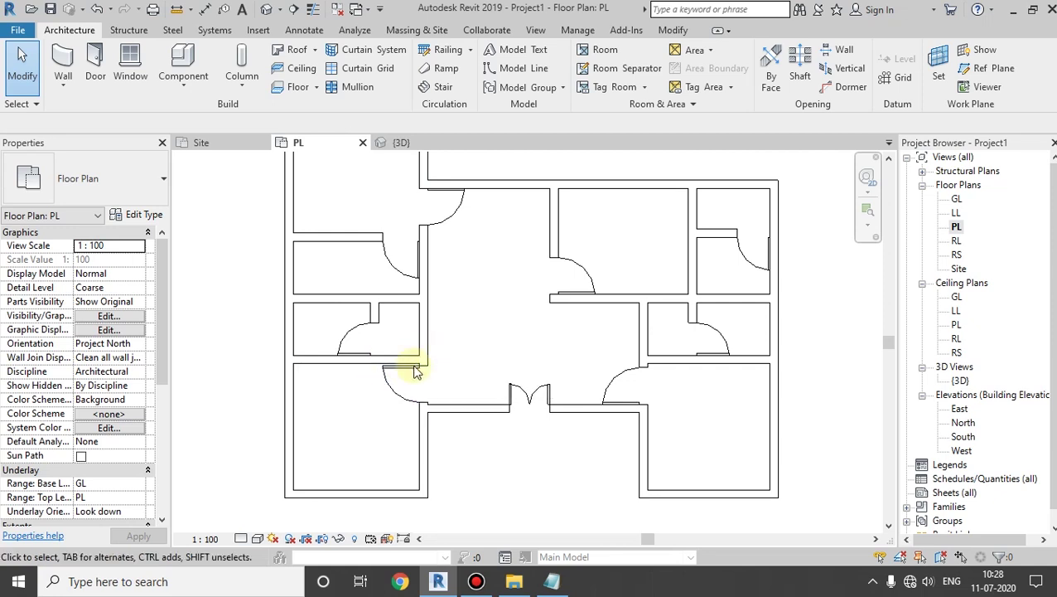
scroll(679, 439, down, 2)
middle_drag(680, 439, 632, 420)
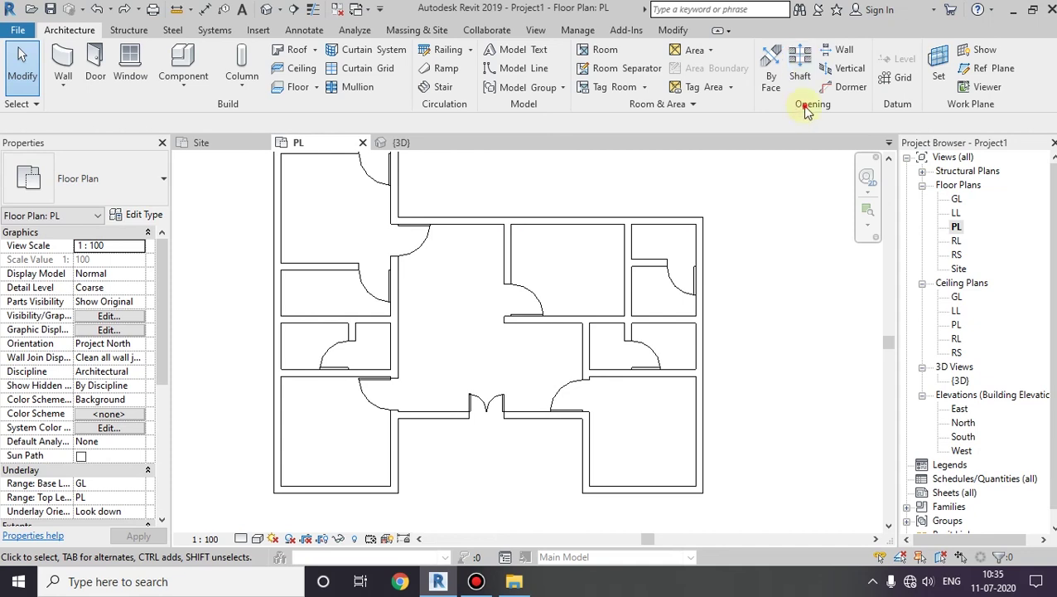
Try cutting a rectangular opening in the top wall, then undo it
click(843, 51)
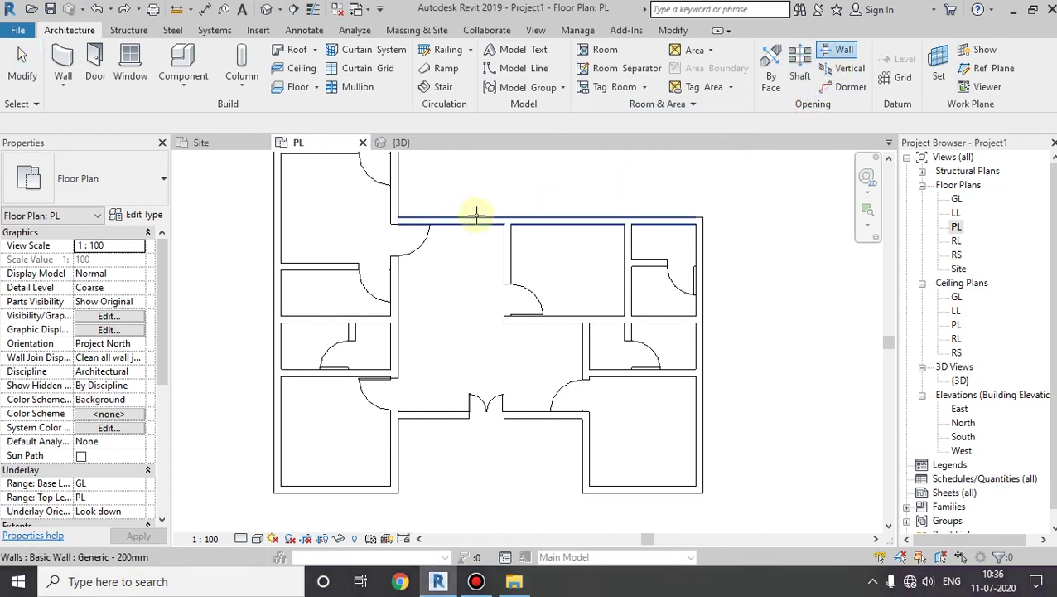
click(543, 231)
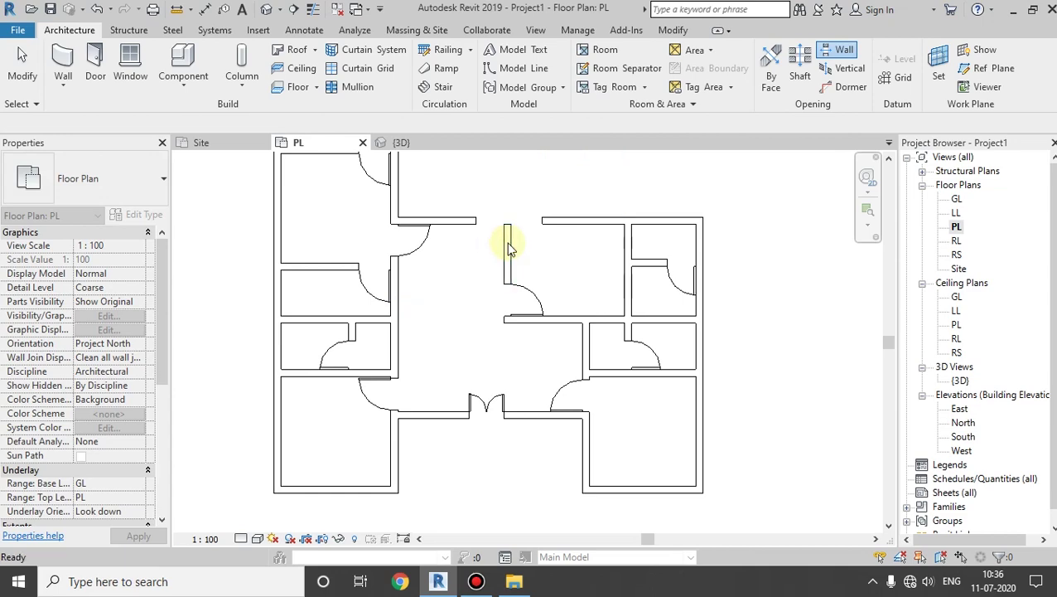
key(ctrl+z)
key(Escape)
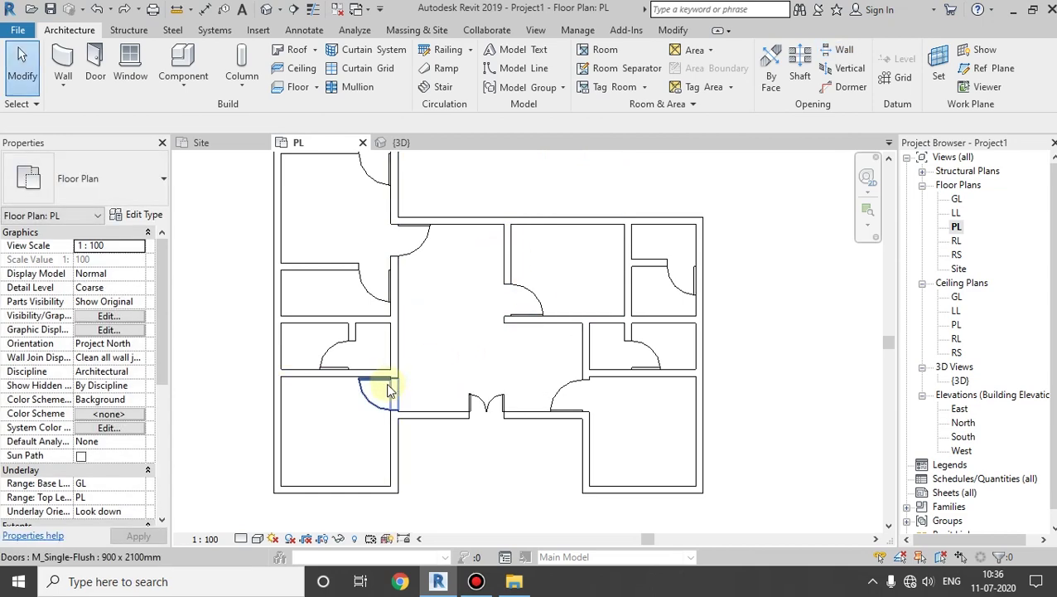
Shorten the wall below the small west rooms to 222.50 cm at the door
click(372, 371)
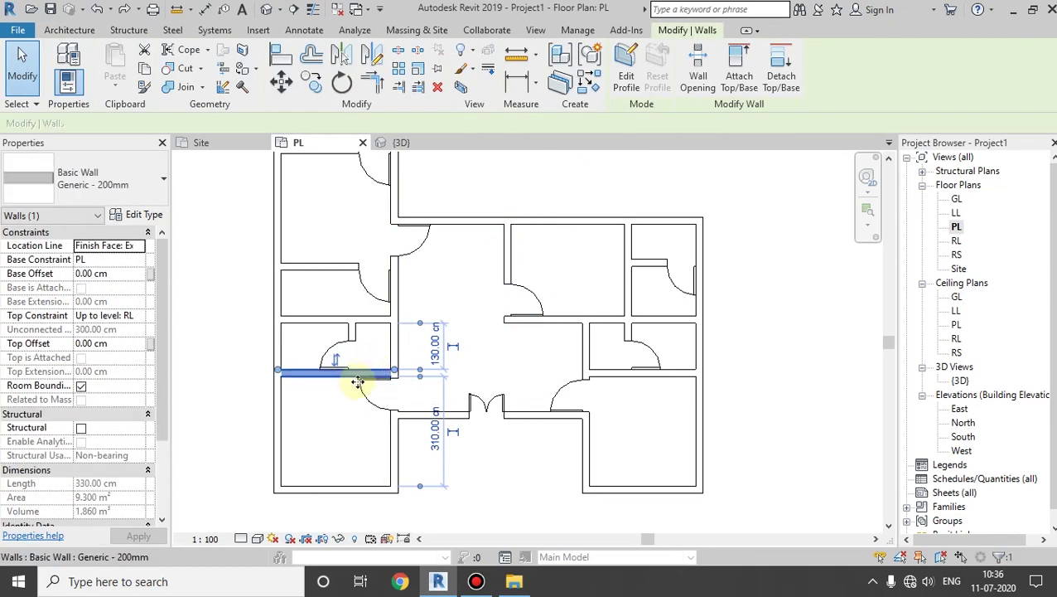
scroll(357, 382, up, 3)
drag(456, 349, 355, 352)
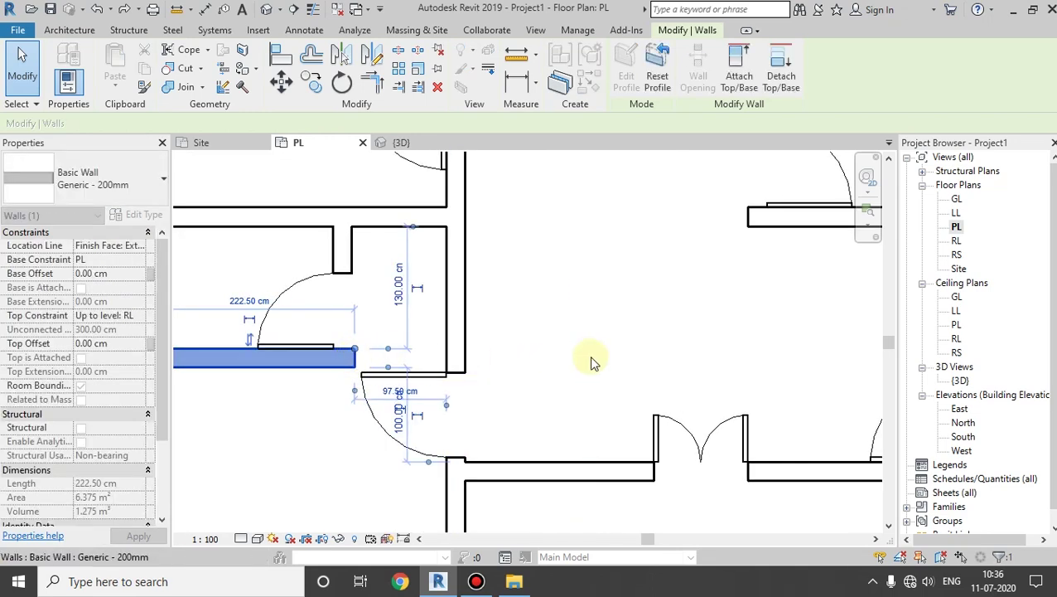
scroll(590, 360, down, 2)
middle_drag(601, 365, 456, 329)
scroll(522, 322, down, 2)
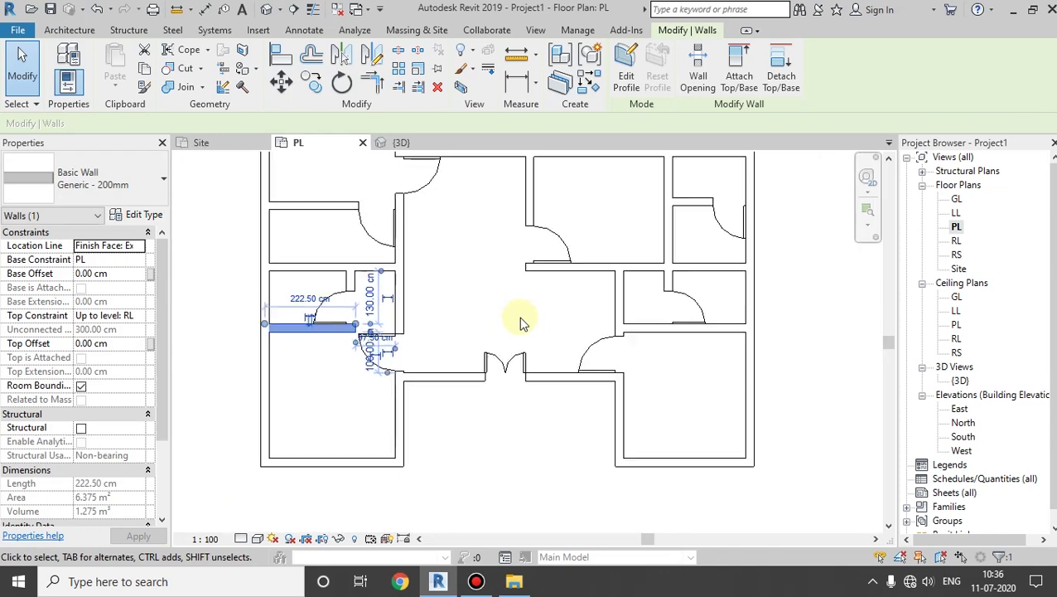
Move the short interior wall's end down and select the right-room partition to extend to 210 cm
click(674, 178)
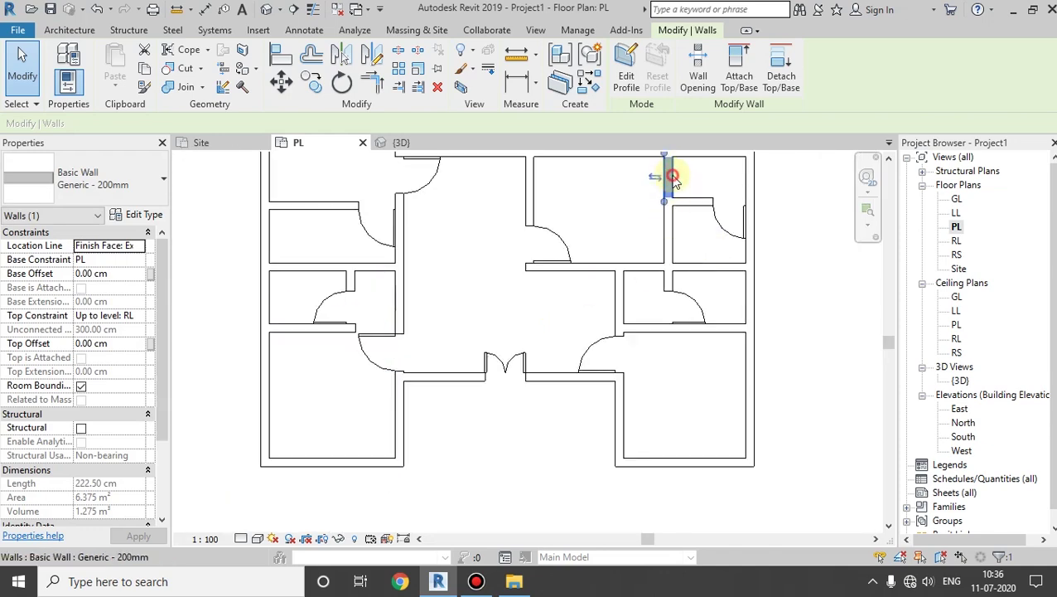
drag(673, 159, 663, 184)
click(634, 328)
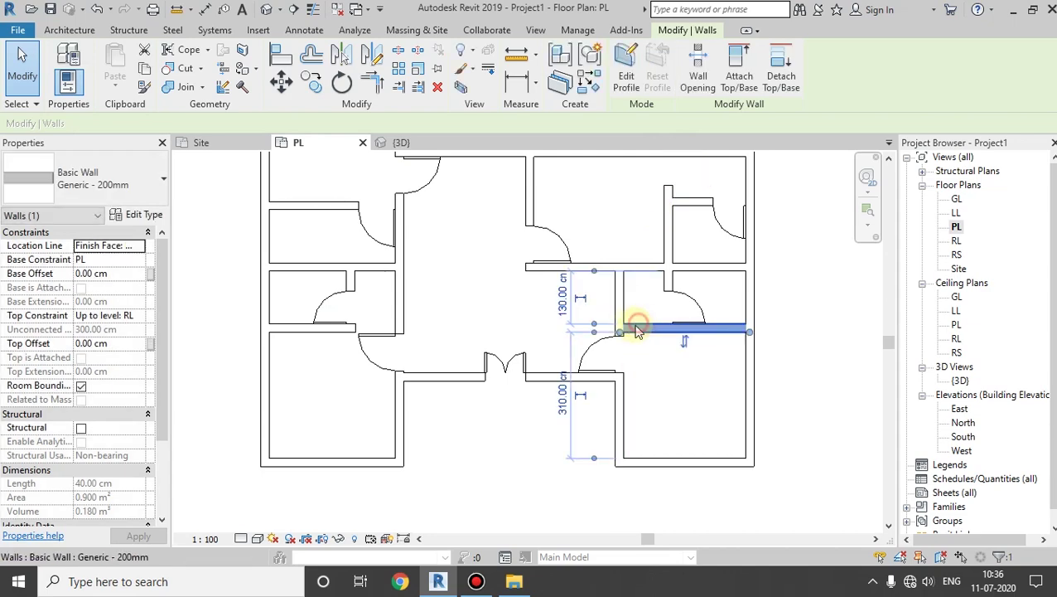
key(r)
key(s)
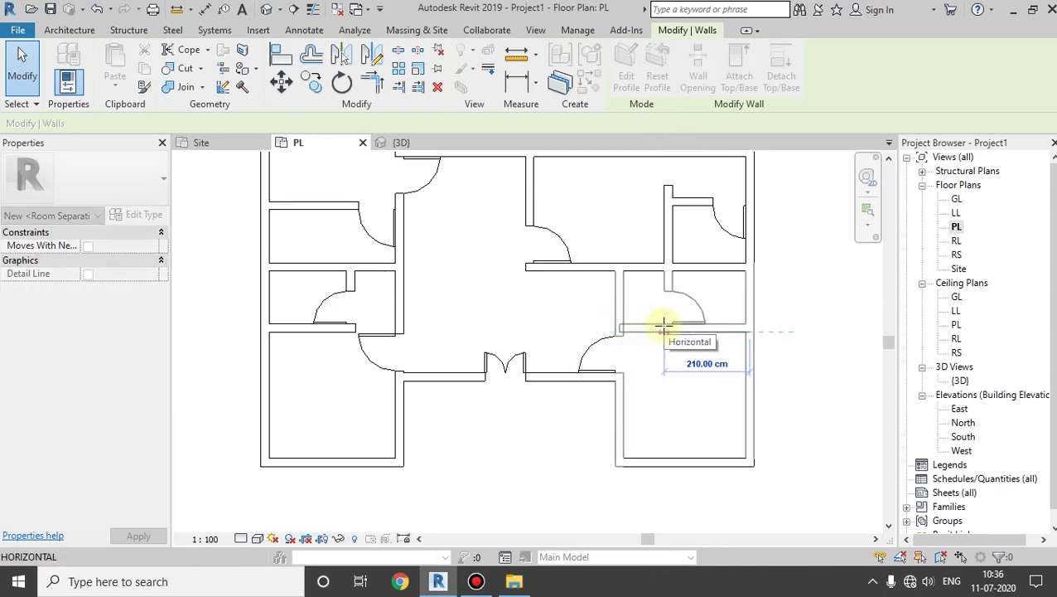
key(Escape)
scroll(673, 350, up, 3)
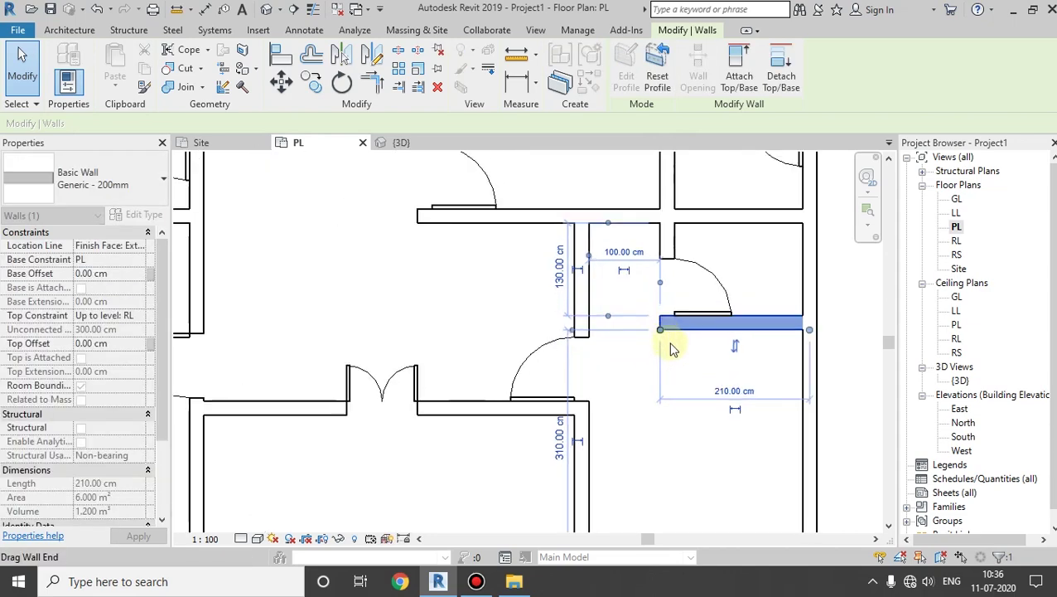
click(701, 383)
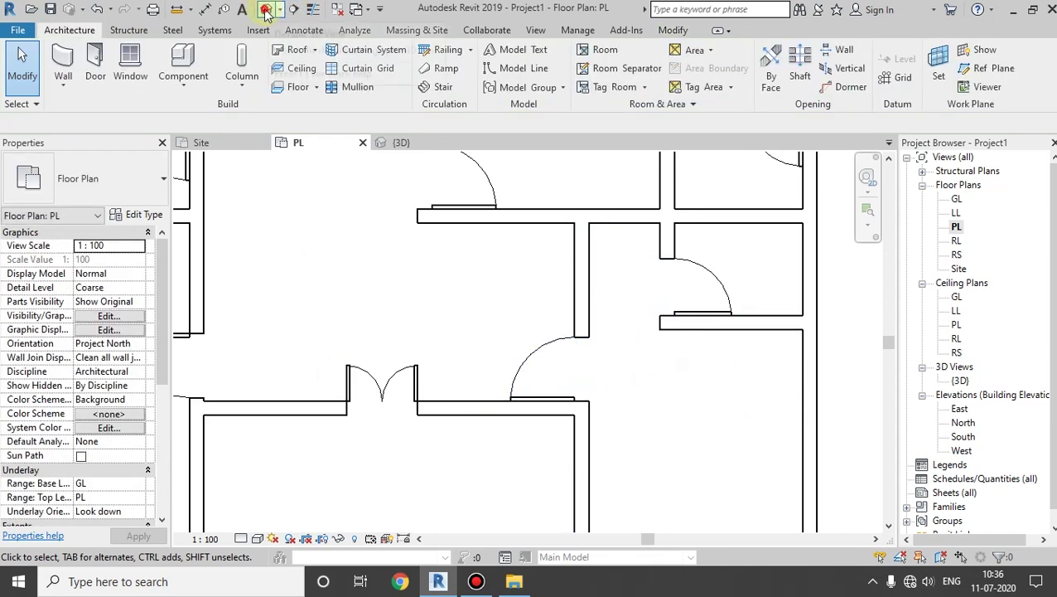
Open the {3D} view and orbit the house to an overhead angle
click(265, 9)
mouse_move(507, 272)
shift+middle_down()
mouse_move(503, 172)
mouse_move(568, 161)
mouse_move(658, 225)
mouse_move(556, 225)
mouse_move(628, 420)
mouse_move(738, 384)
mouse_move(443, 385)
mouse_move(616, 403)
mouse_move(552, 420)
mouse_move(696, 335)
mouse_move(446, 353)
mouse_move(547, 414)
mouse_move(621, 436)
shift+middle_up()
double_click(957, 226)
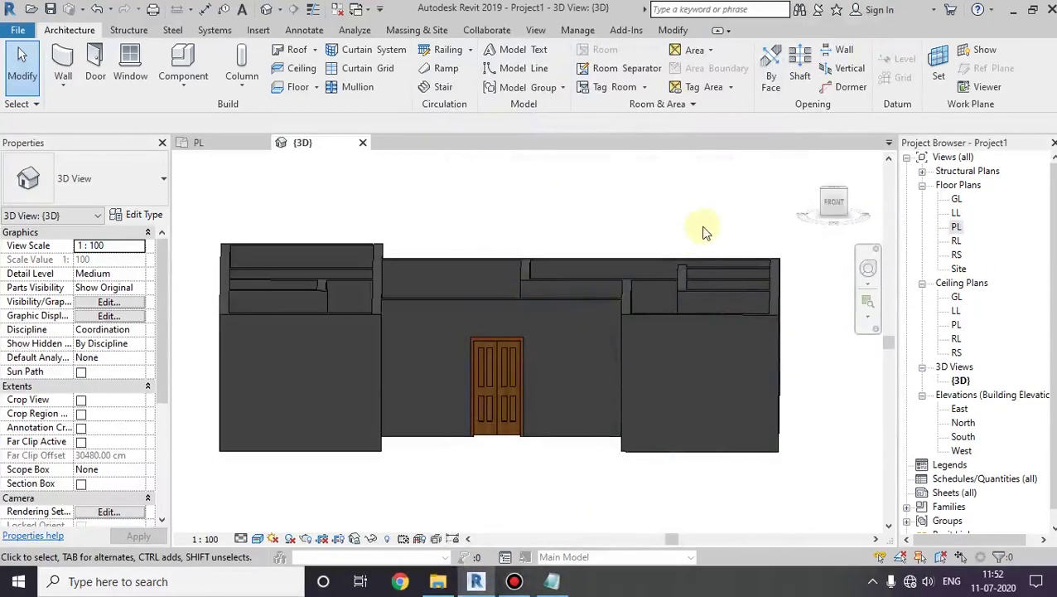
shift+middle_drag(686, 296, 564, 547)
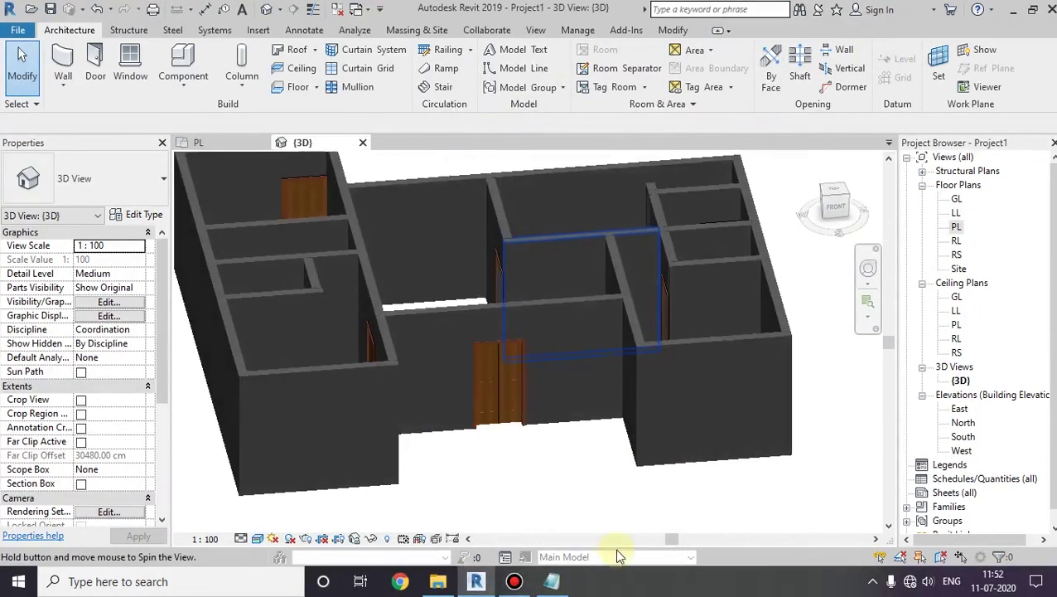
Check the window sizes in Notepad (W1 = 100 X 150, W2 = 150 X 150), highlighting W2
click(551, 580)
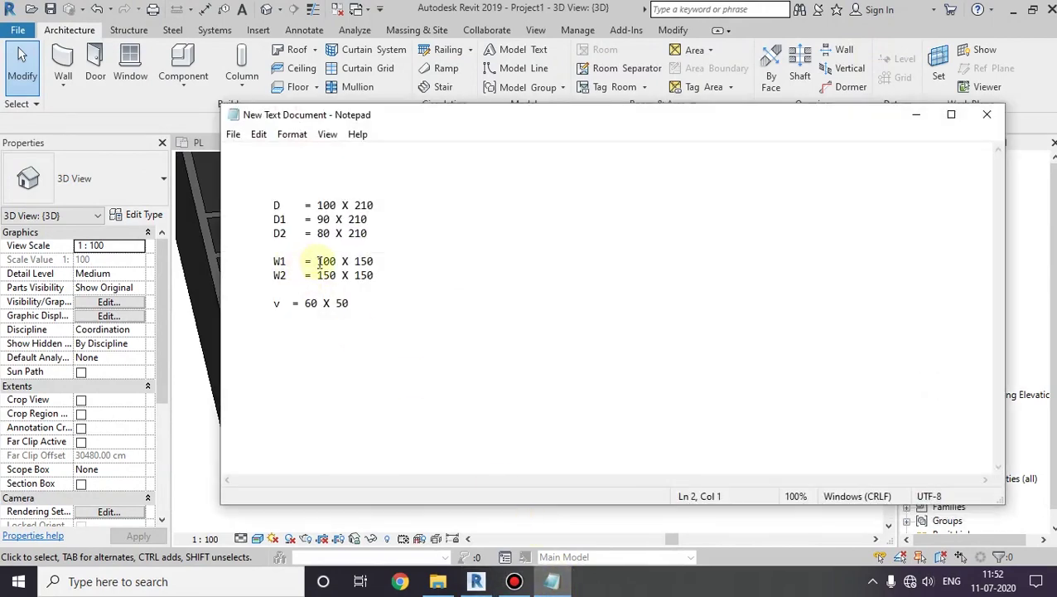
drag(319, 261, 340, 275)
double_click(327, 275)
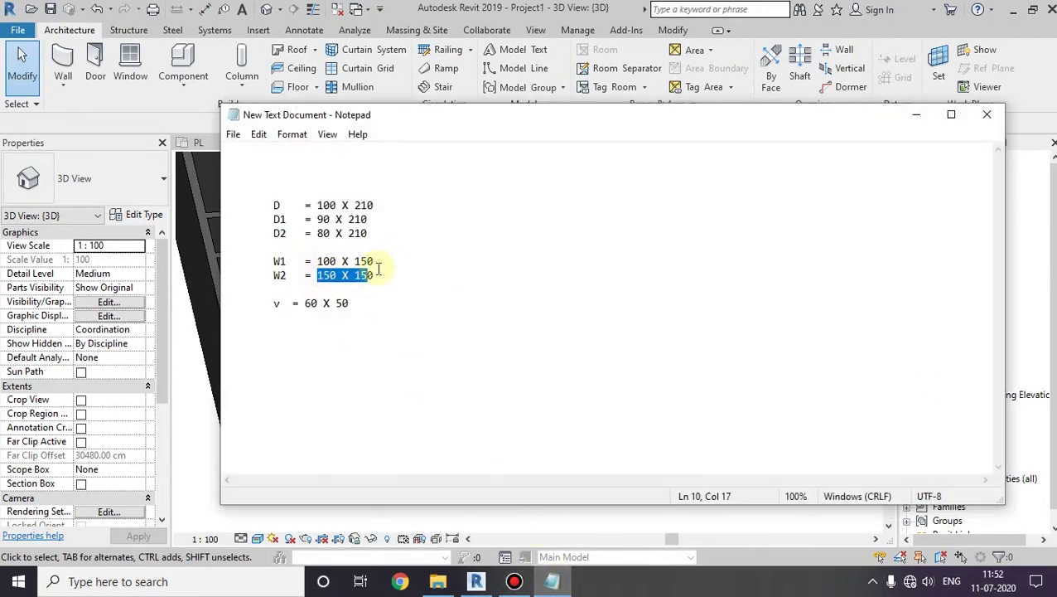
Start the Window tool with the 1500x1500 mm Double Shutter (Mullions) type selected
click(918, 116)
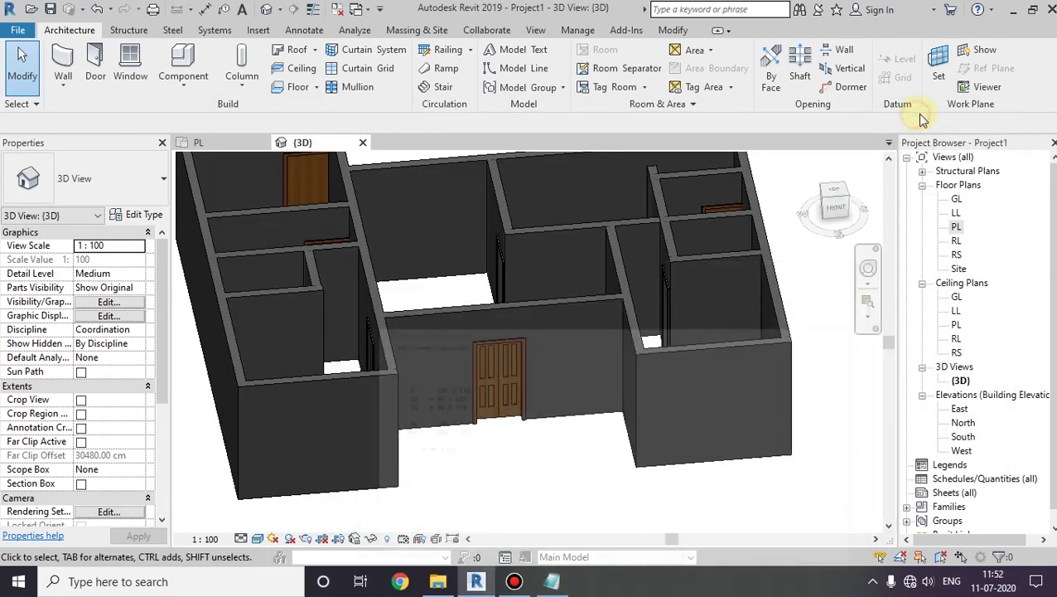
click(128, 63)
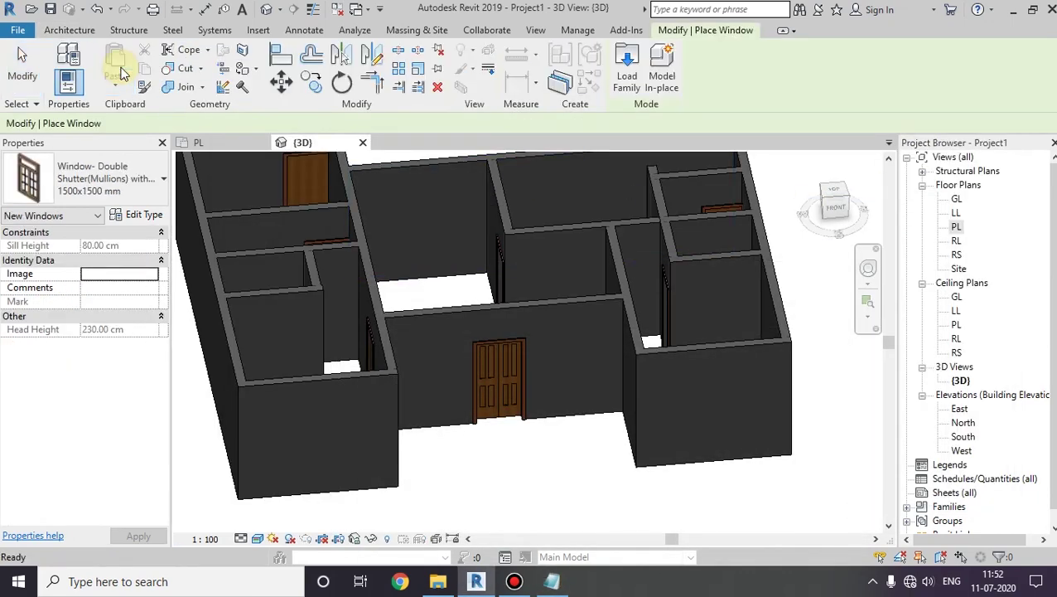
click(98, 176)
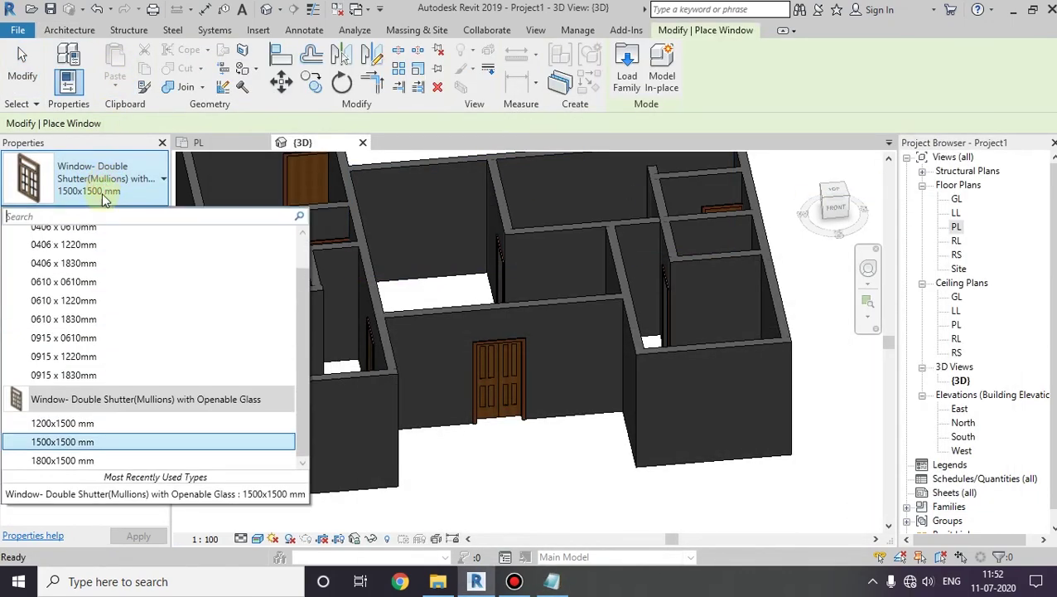
click(68, 444)
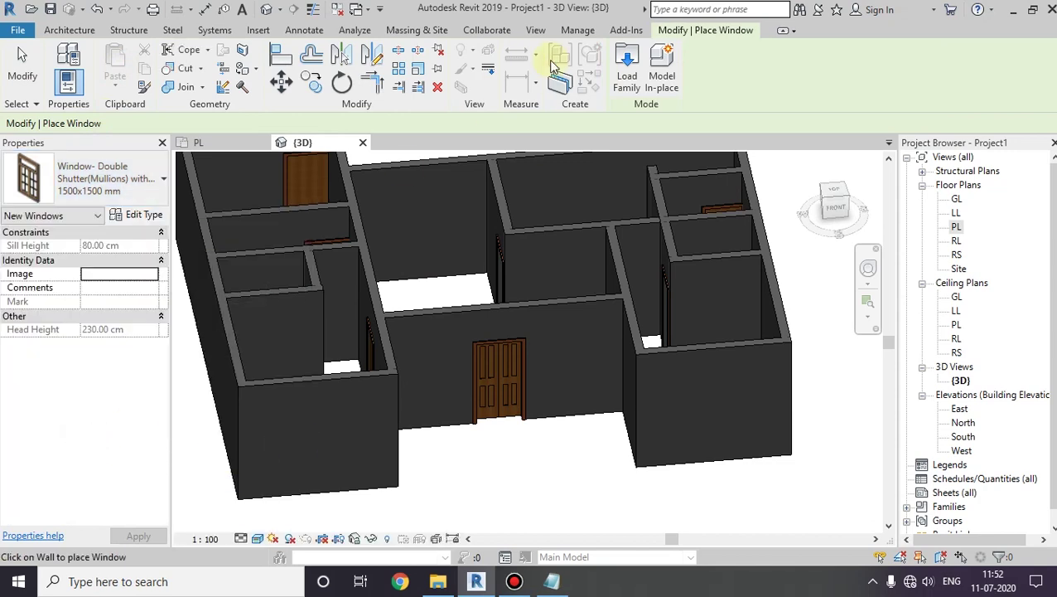
Browse the Load Family window families, then cancel without loading any
click(617, 65)
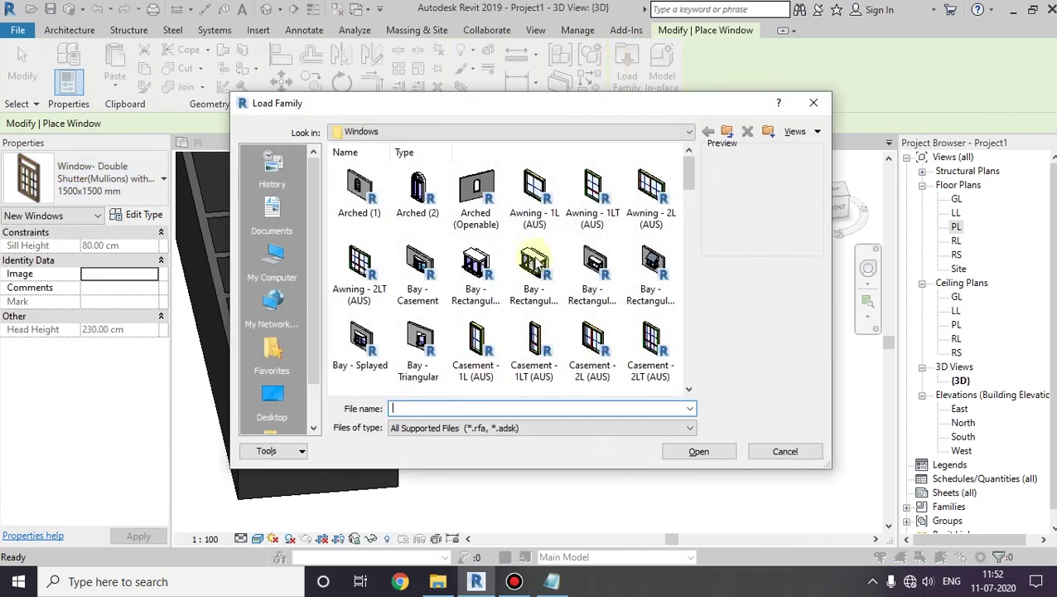
click(592, 274)
drag(686, 172, 672, 401)
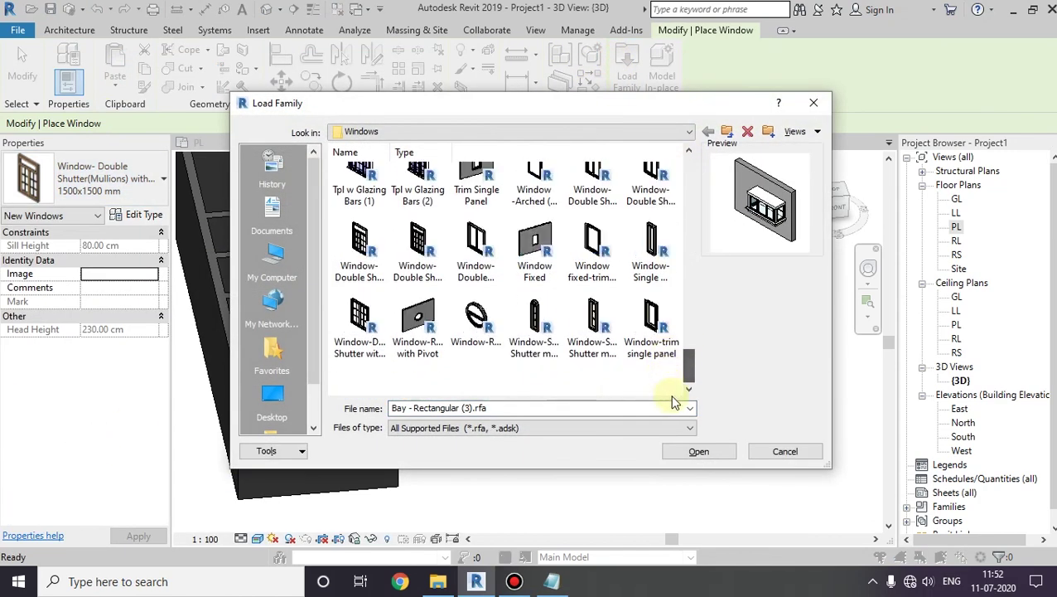
click(773, 447)
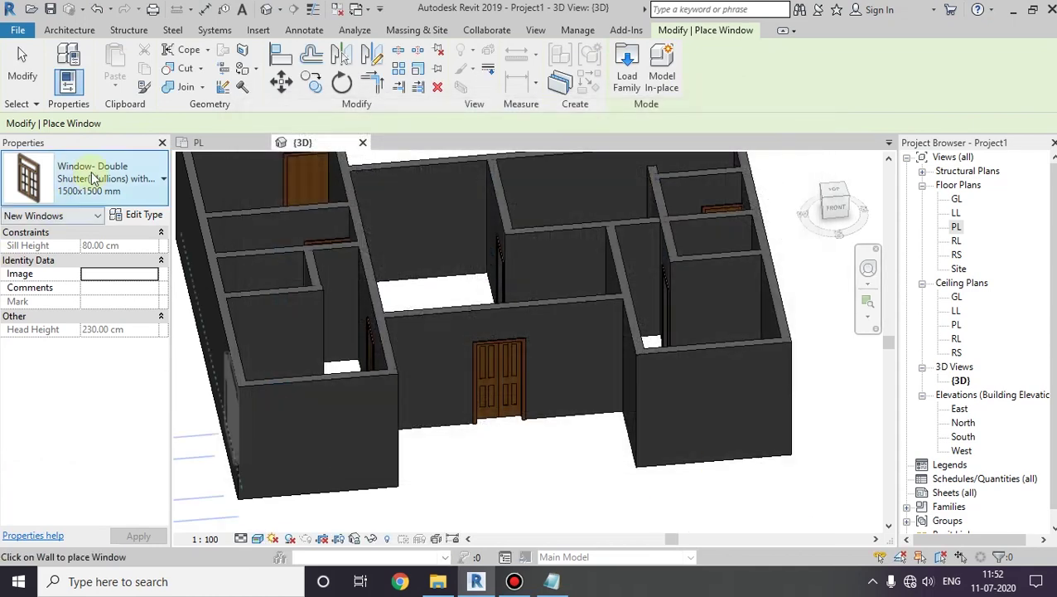
In the PL plan, place 1500x1500 mm windows left and right of the front double door
double_click(956, 226)
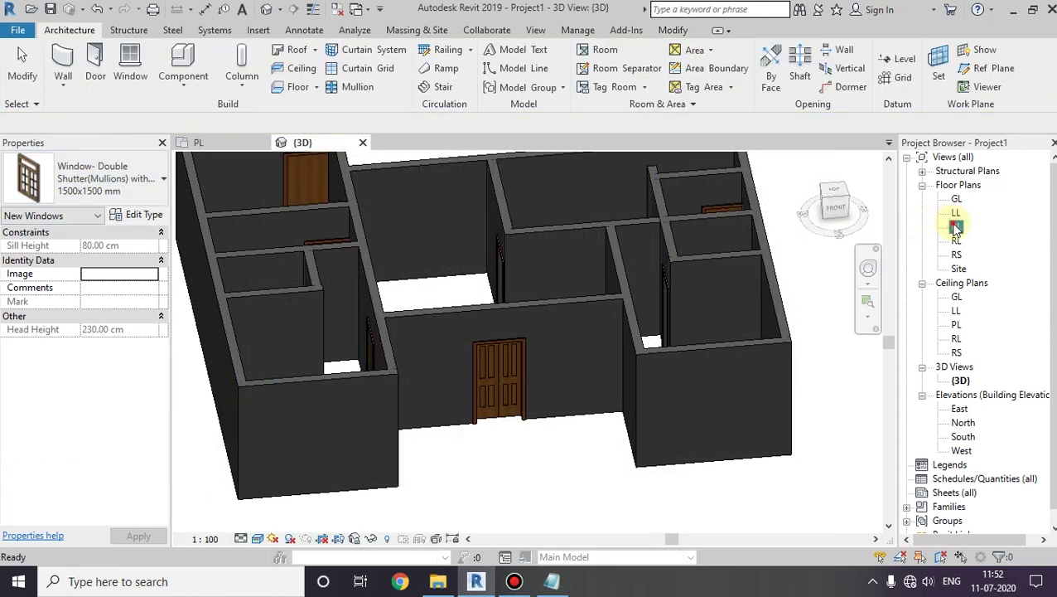
scroll(453, 317, up, 4)
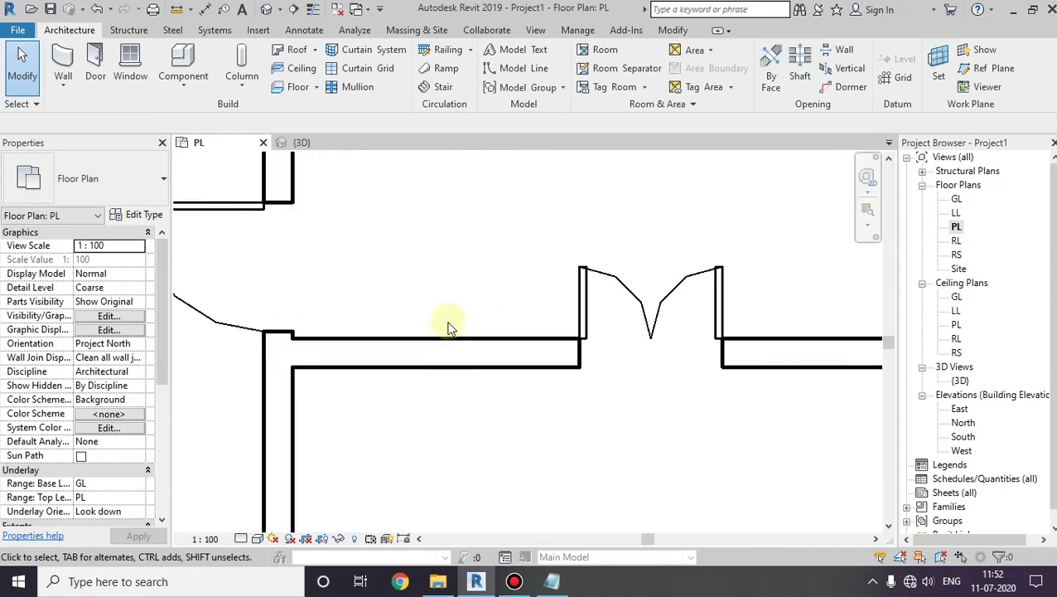
click(130, 62)
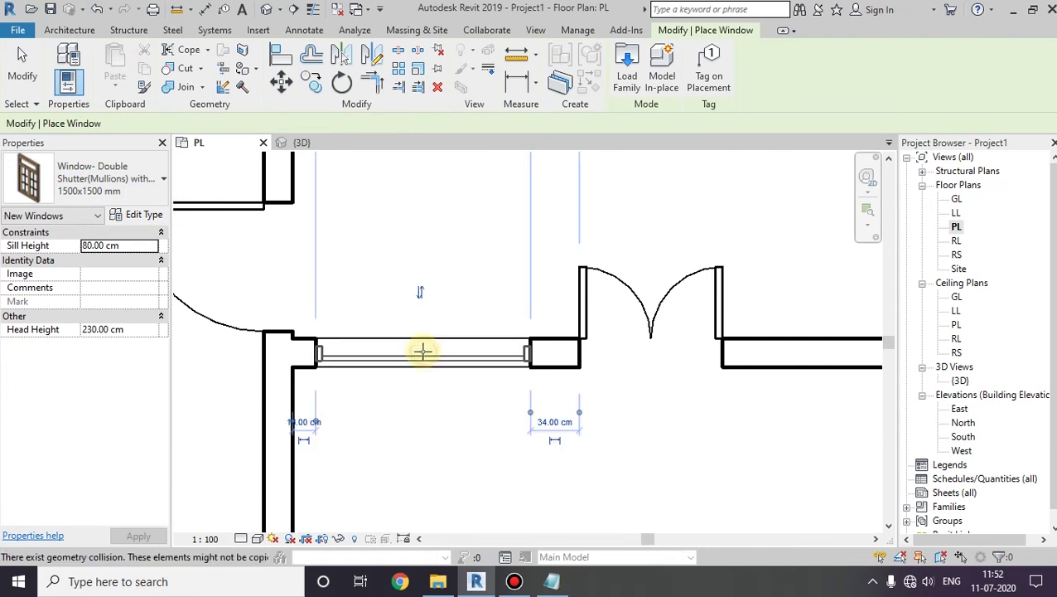
click(424, 350)
middle_drag(587, 381, 412, 371)
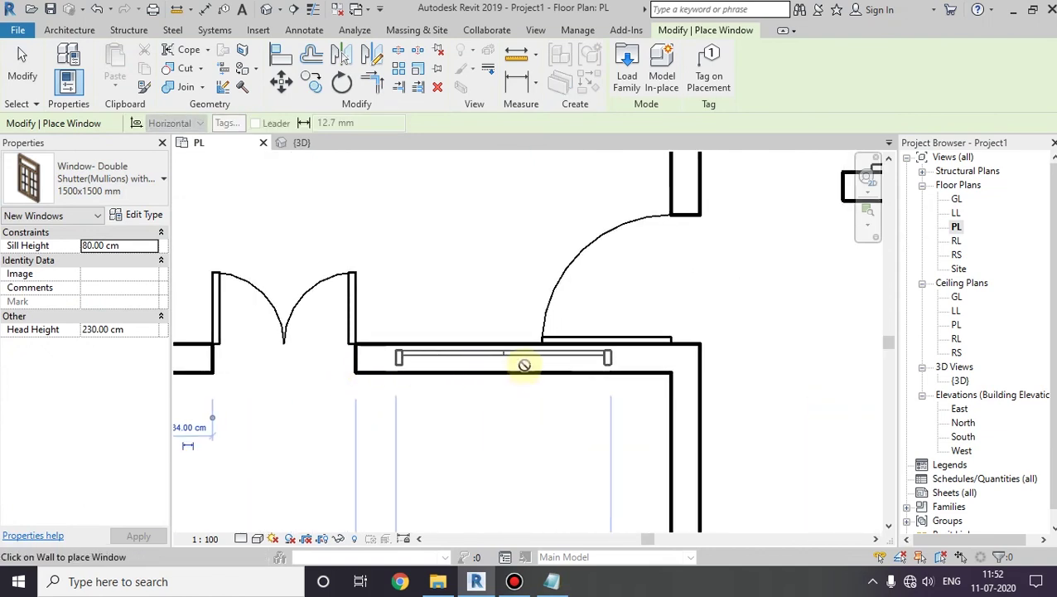
click(531, 352)
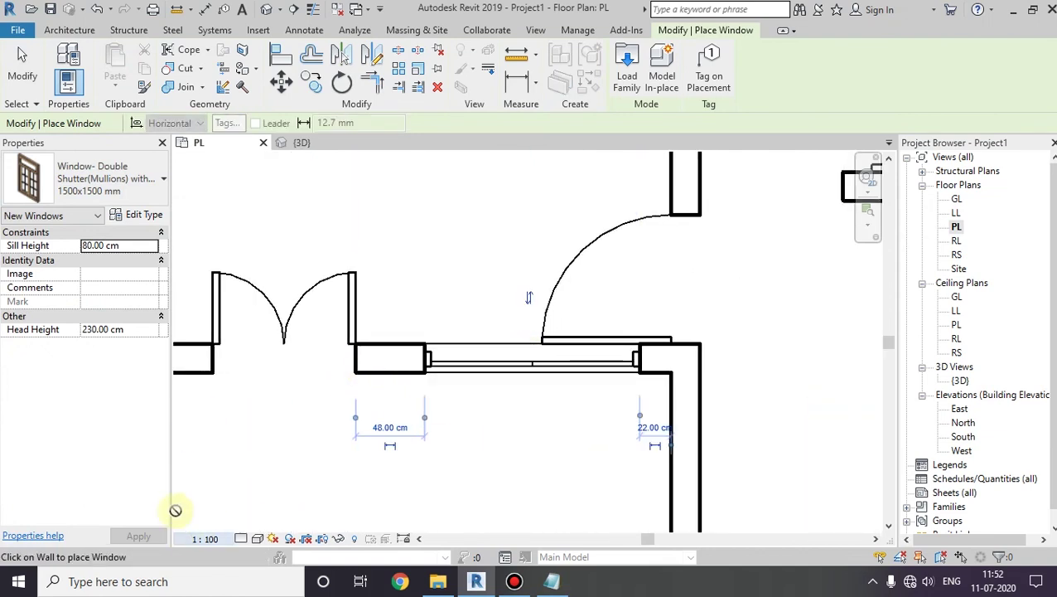
click(265, 10)
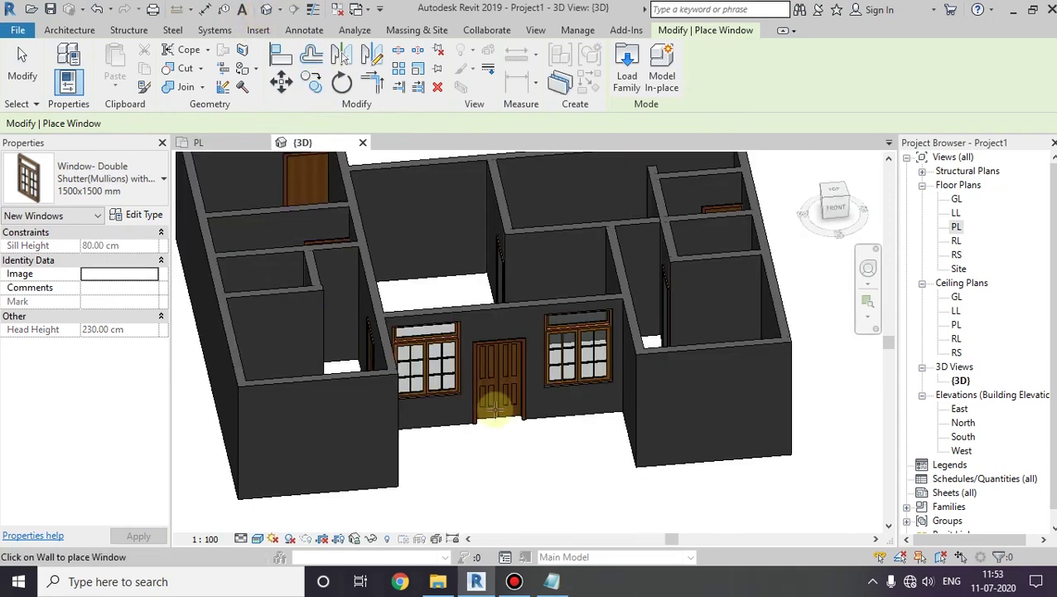
mouse_move(495, 396)
shift+middle_down()
mouse_move(512, 313)
mouse_move(490, 406)
shift+middle_up()
Select both front windows and set their sill height to 20
scroll(497, 431, up, 5)
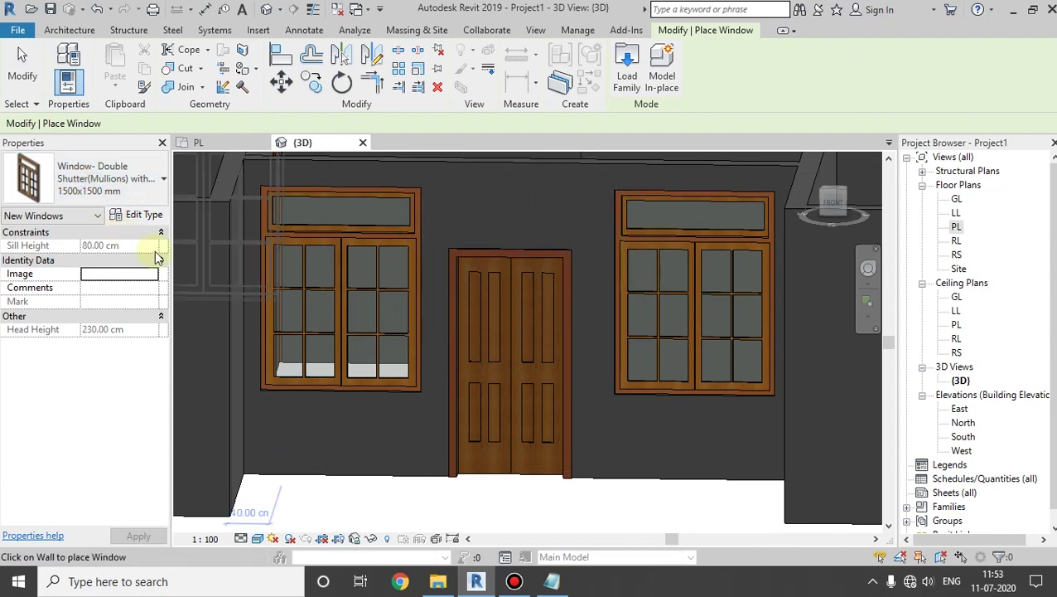
key(Escape)
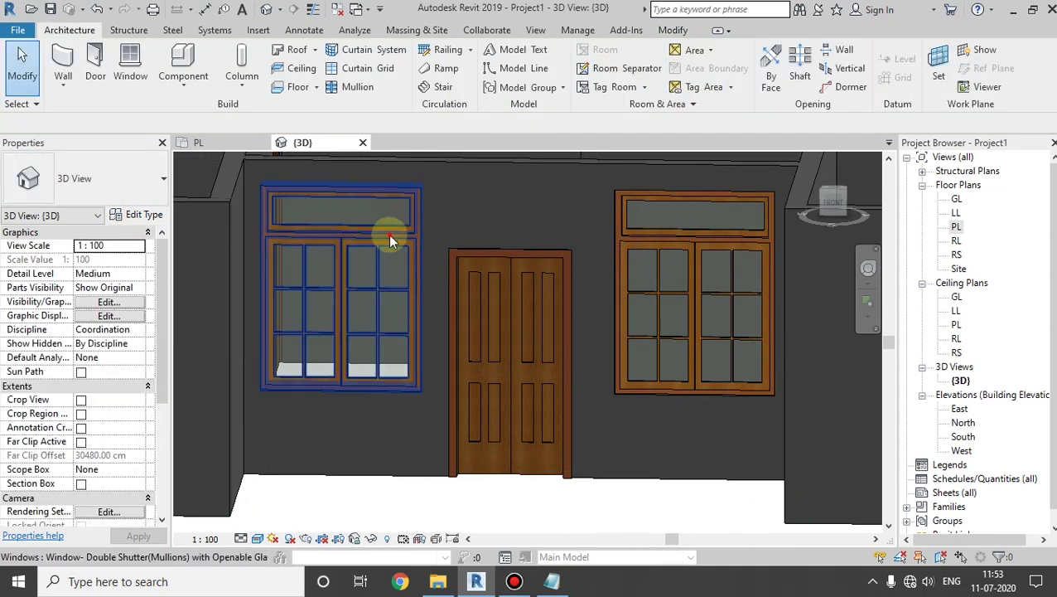
click(390, 239)
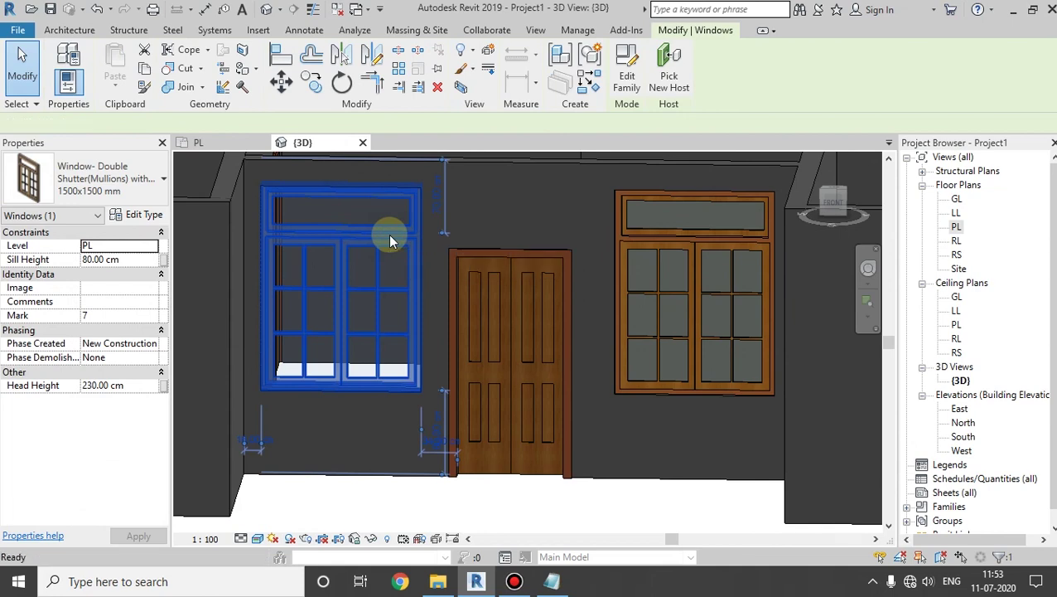
key(s)
key(a)
scroll(577, 277, down, 3)
scroll(575, 272, down, 3)
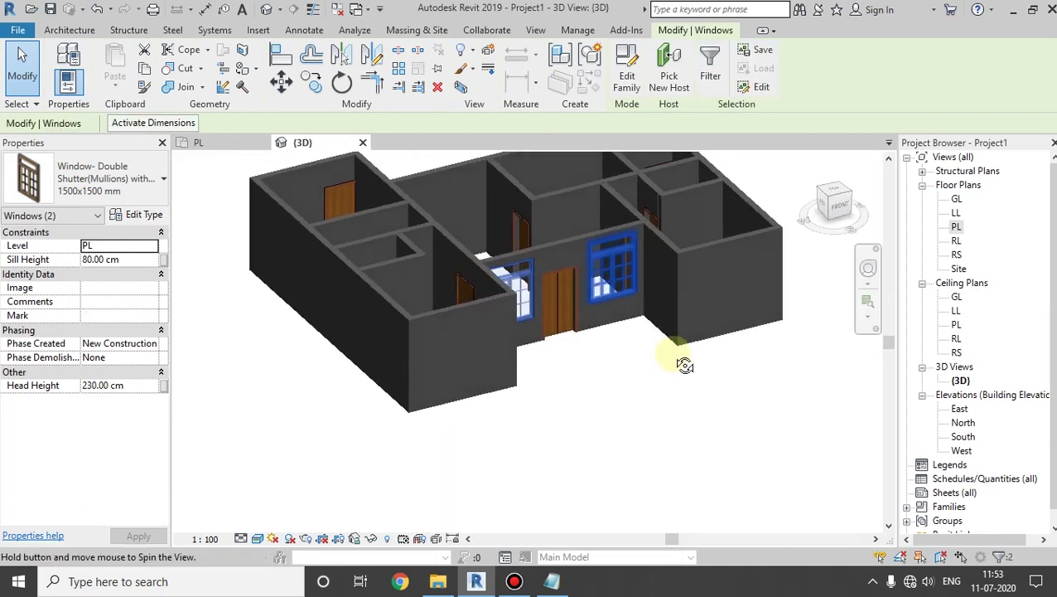
shift+middle_drag(597, 294, 567, 358)
click(107, 258)
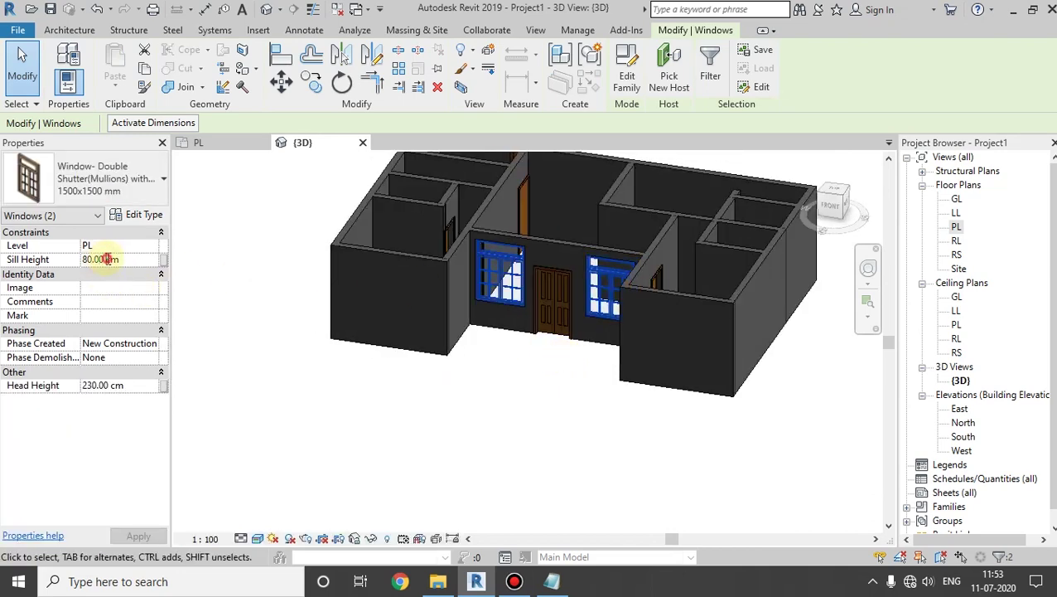
text(20)
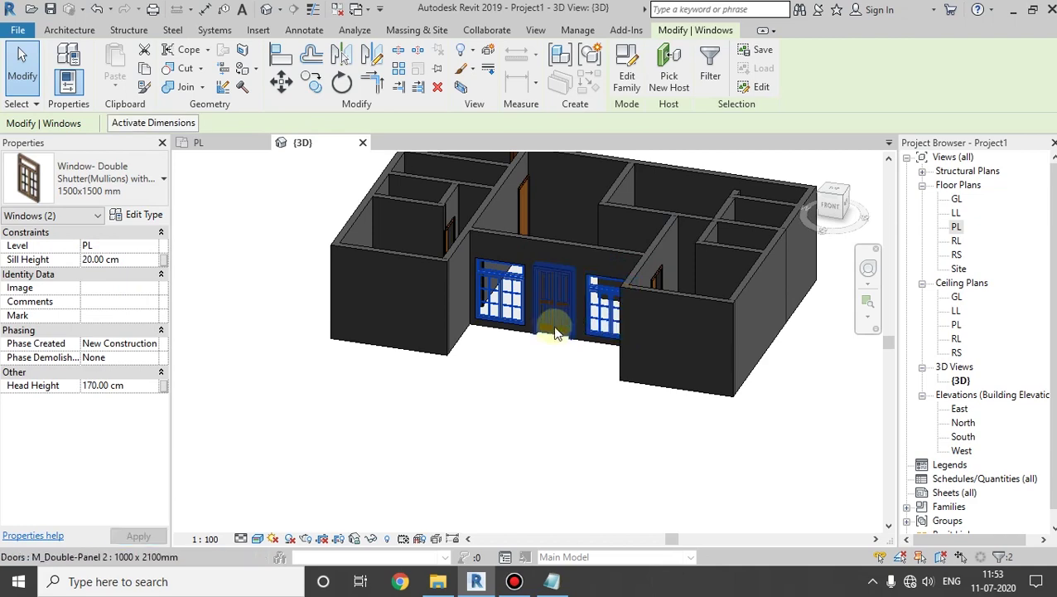
shift+middle_drag(557, 326, 578, 277)
Orbit and zoom the 3D view to inspect the front facade's doors and windows
scroll(577, 277, up, 5)
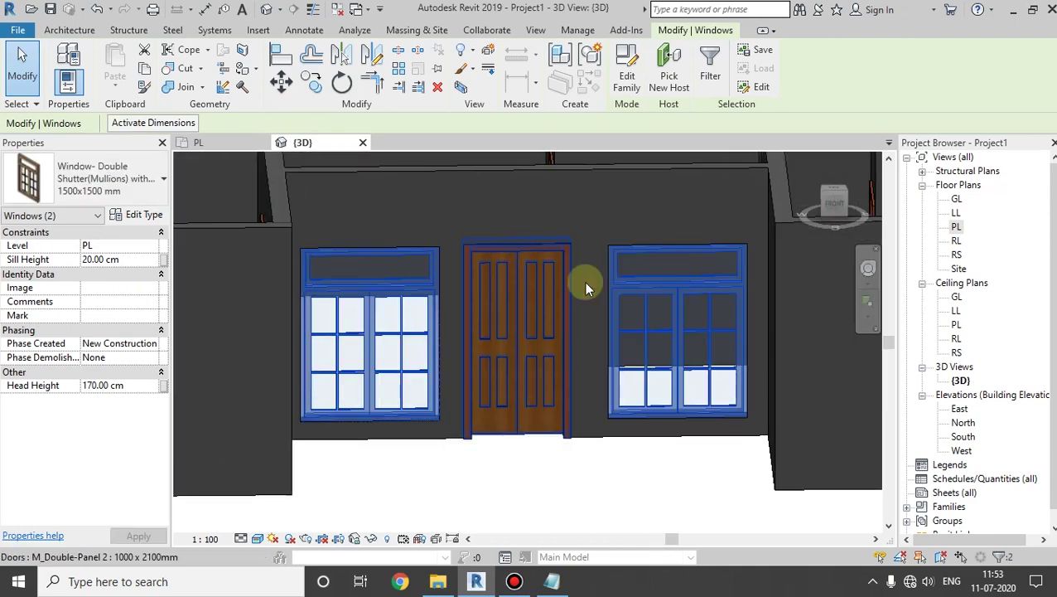
click(599, 481)
shift+middle_drag(557, 396, 473, 328)
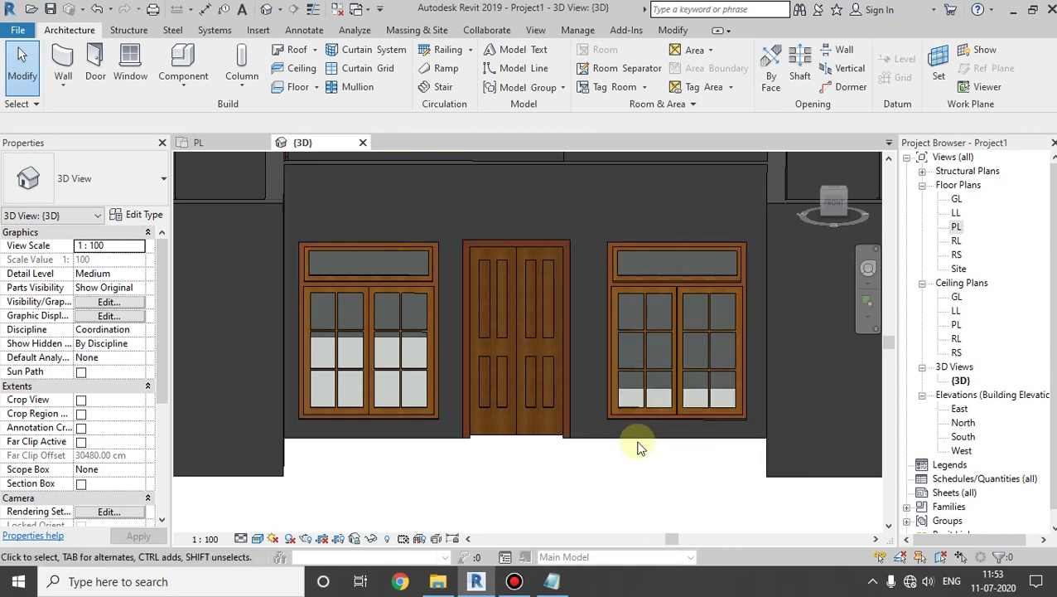
scroll(646, 443, up, 3)
scroll(650, 419, up, 1)
scroll(655, 431, up, 1)
scroll(655, 447, down, 1)
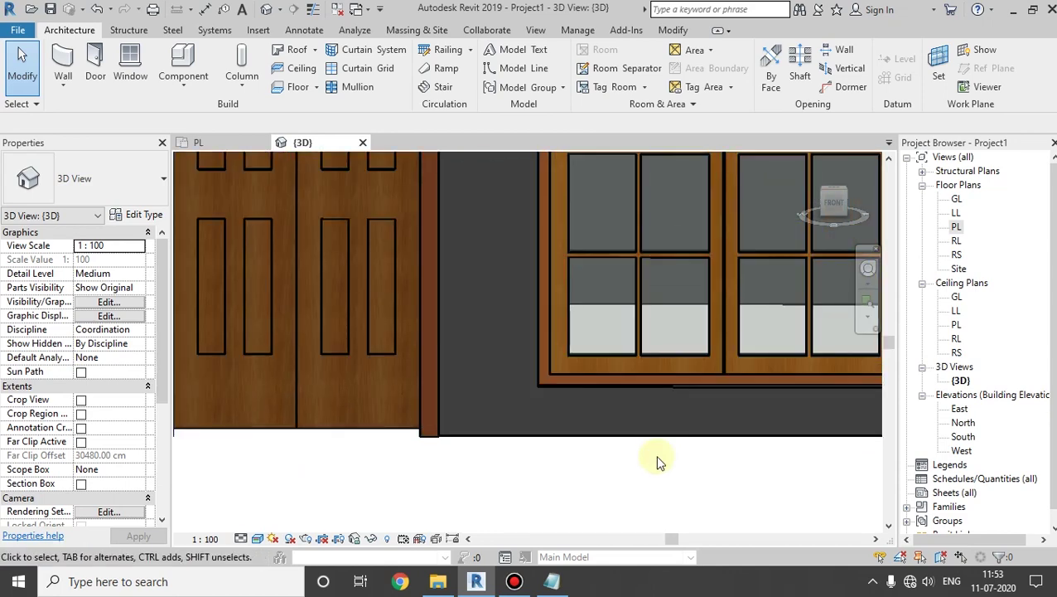
scroll(635, 402, down, 1)
scroll(634, 402, down, 2)
scroll(635, 402, down, 1)
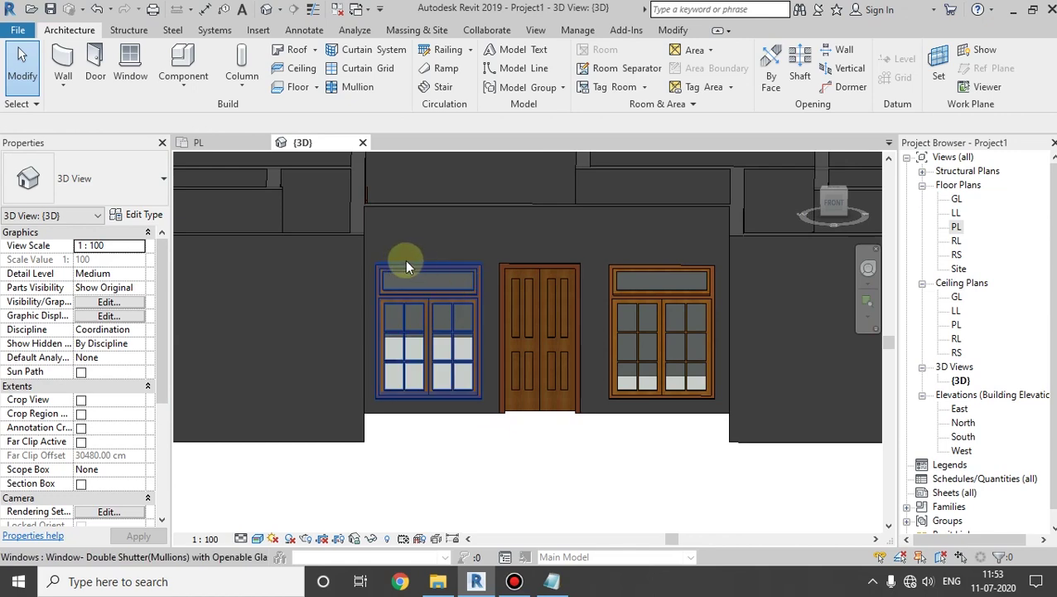
mouse_move(556, 268)
shift+middle_down()
mouse_move(661, 290)
mouse_move(751, 354)
mouse_move(620, 368)
mouse_move(554, 455)
shift+middle_up()
scroll(533, 414, down, 3)
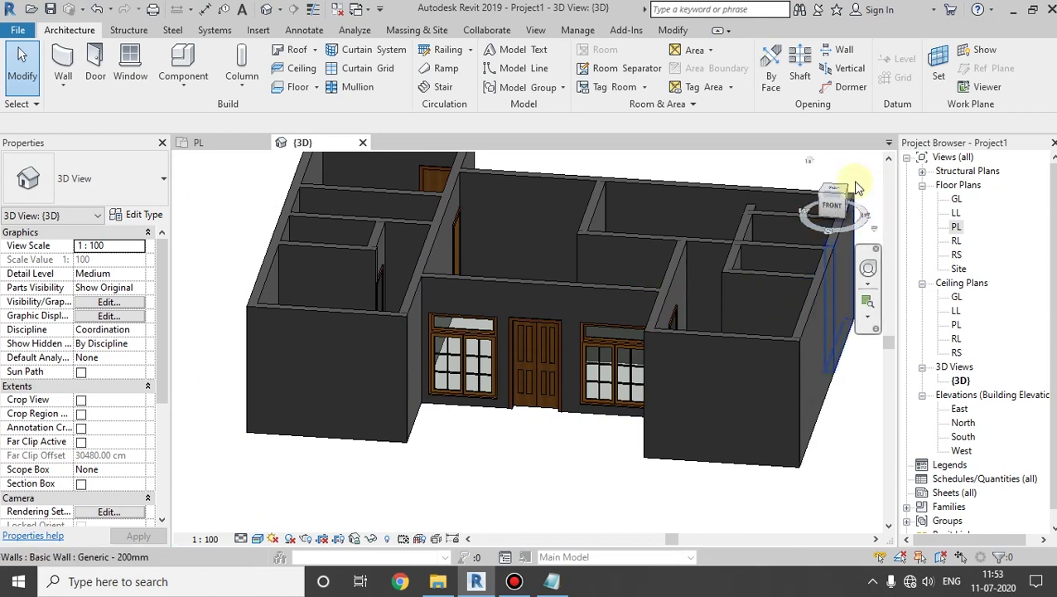
Open the PL floor plan and check the listed door and window sizes in the notes
double_click(956, 227)
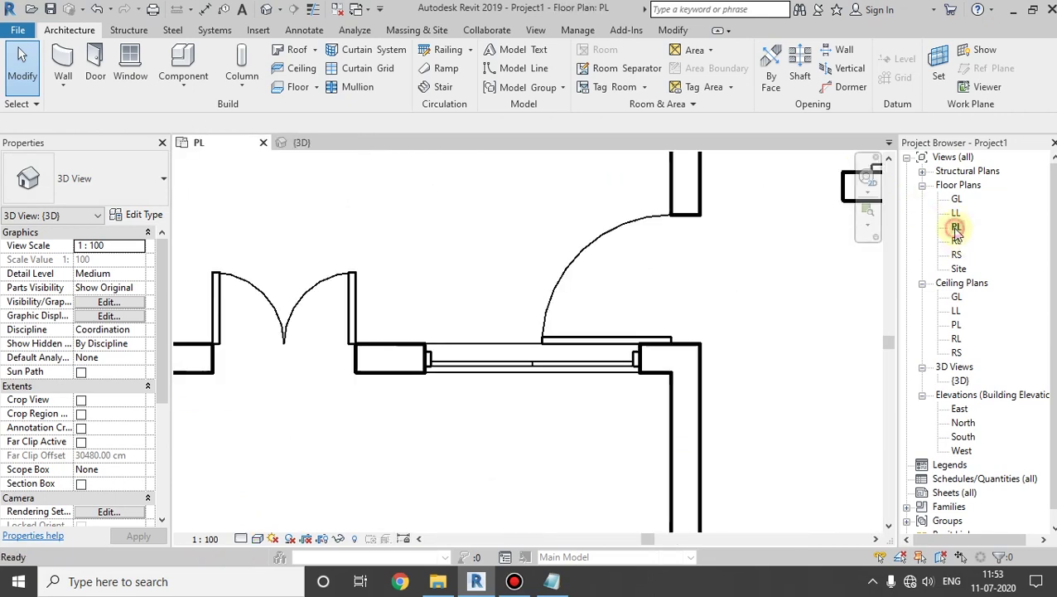
scroll(667, 309, down, 2)
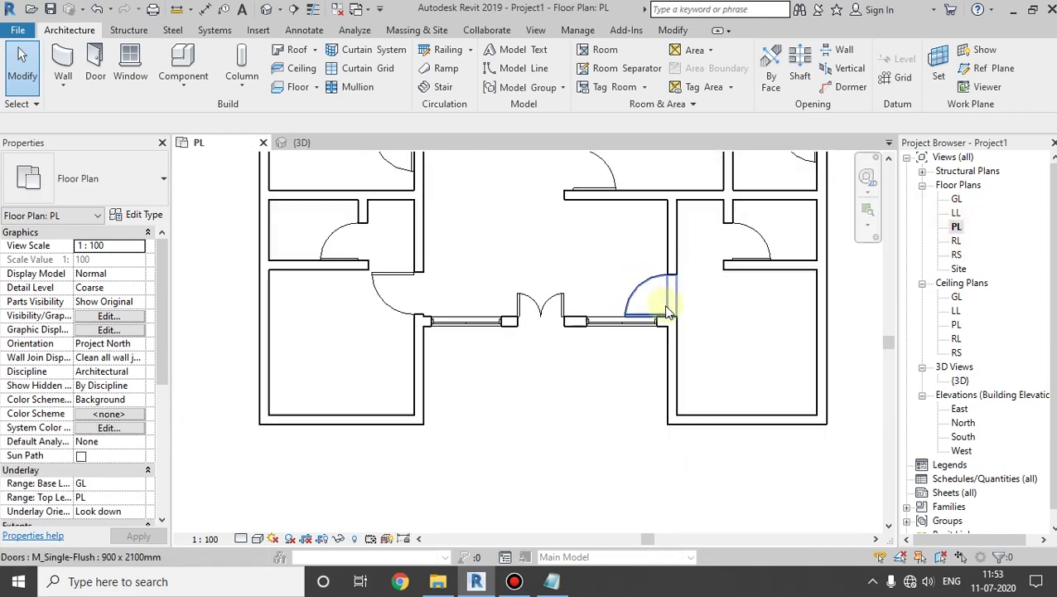
click(552, 581)
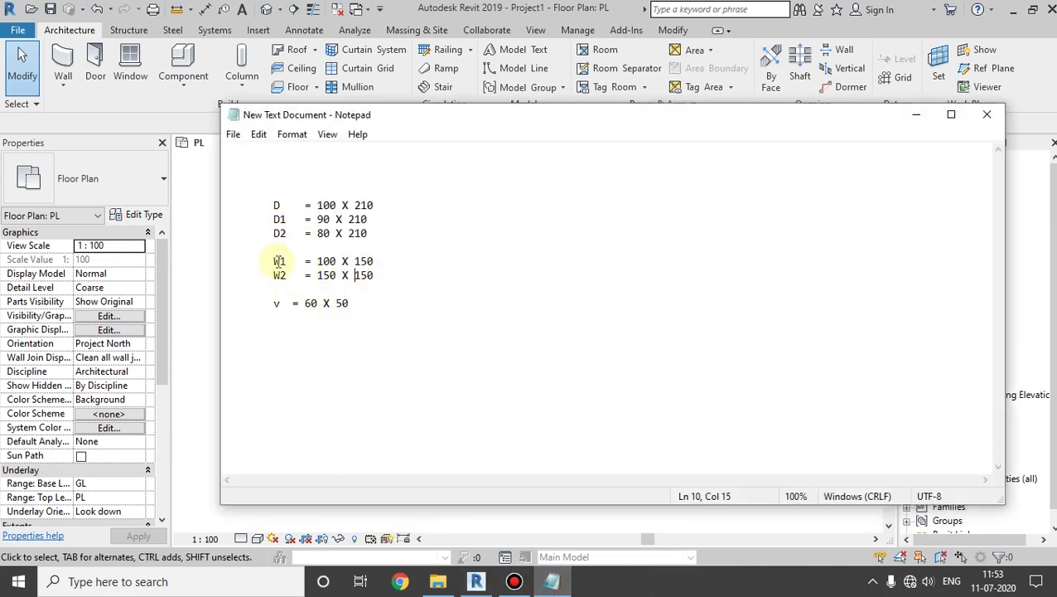
click(506, 523)
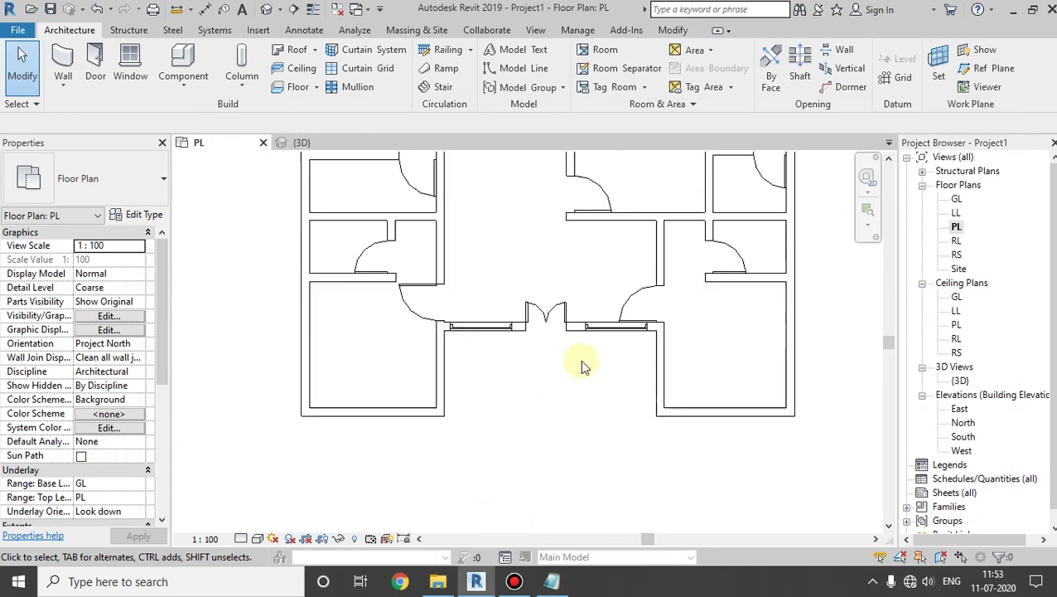
middle_drag(582, 364, 578, 478)
Use WN to place two 1500x1500 mm windows in the upper rear wall
key(w)
key(n)
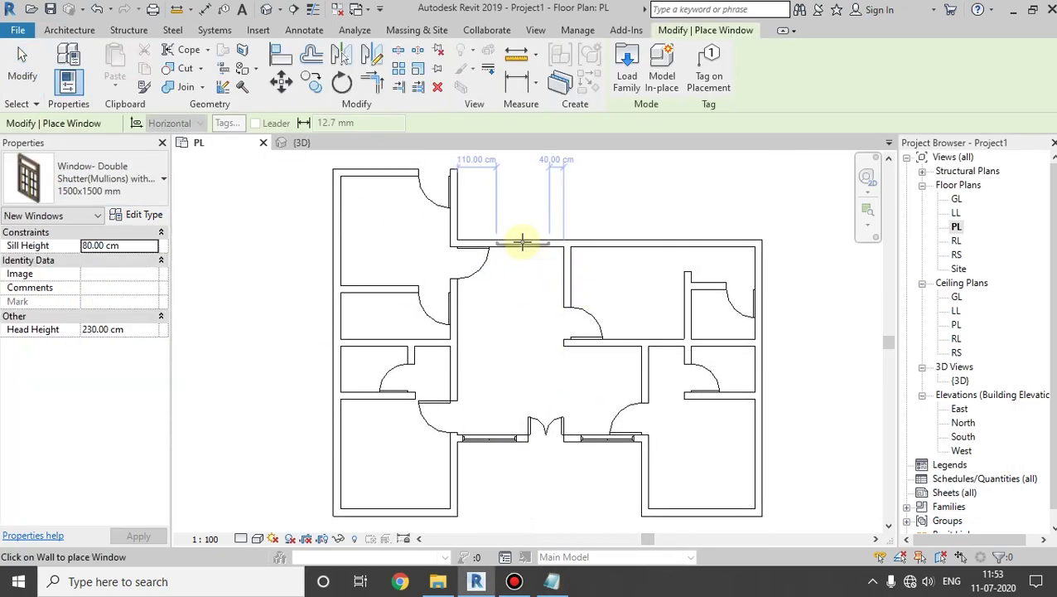
click(513, 242)
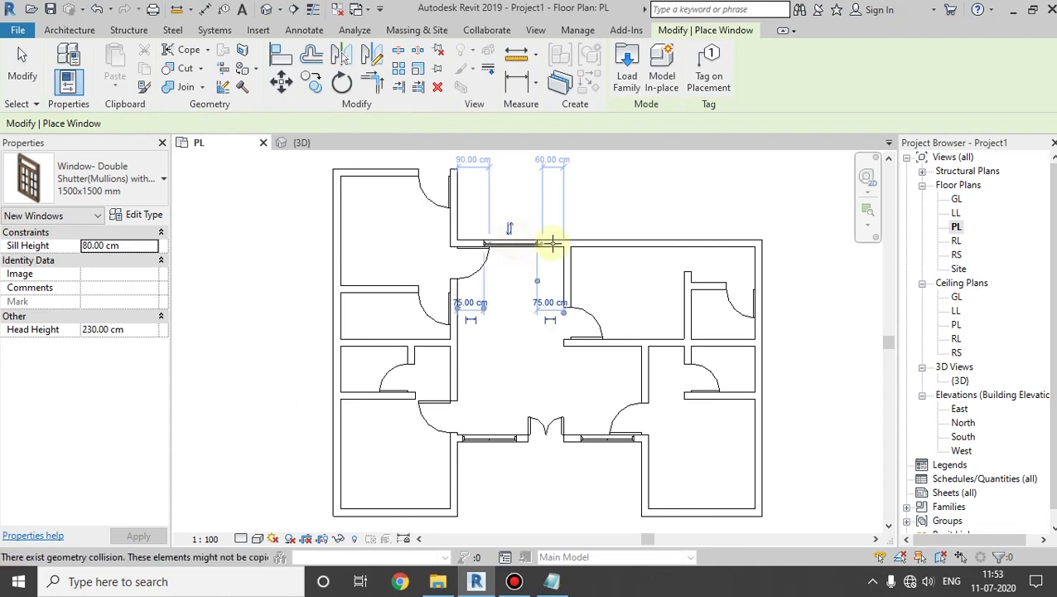
click(628, 242)
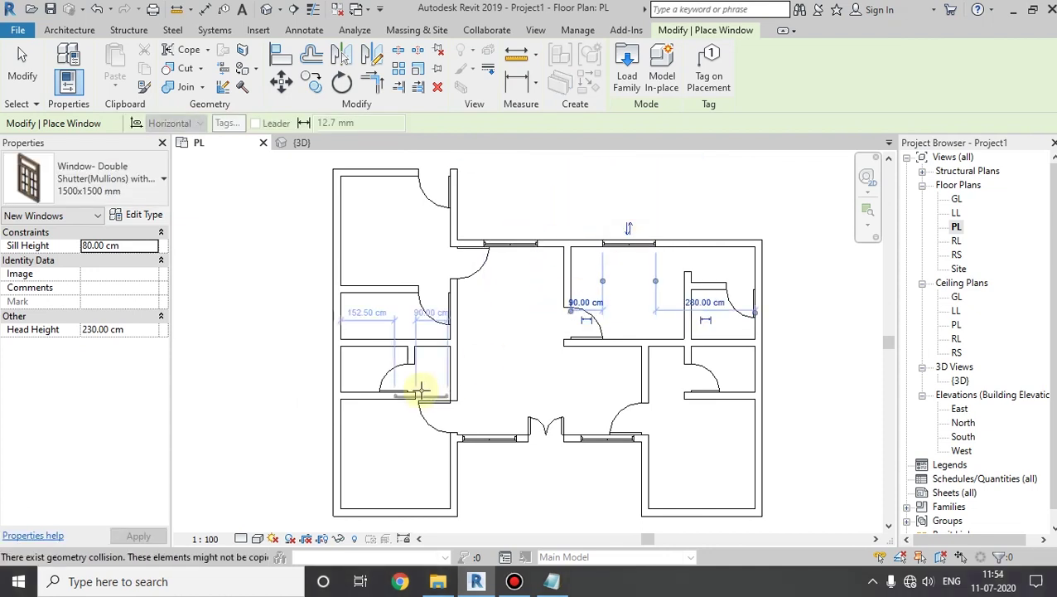
middle_drag(656, 425, 615, 373)
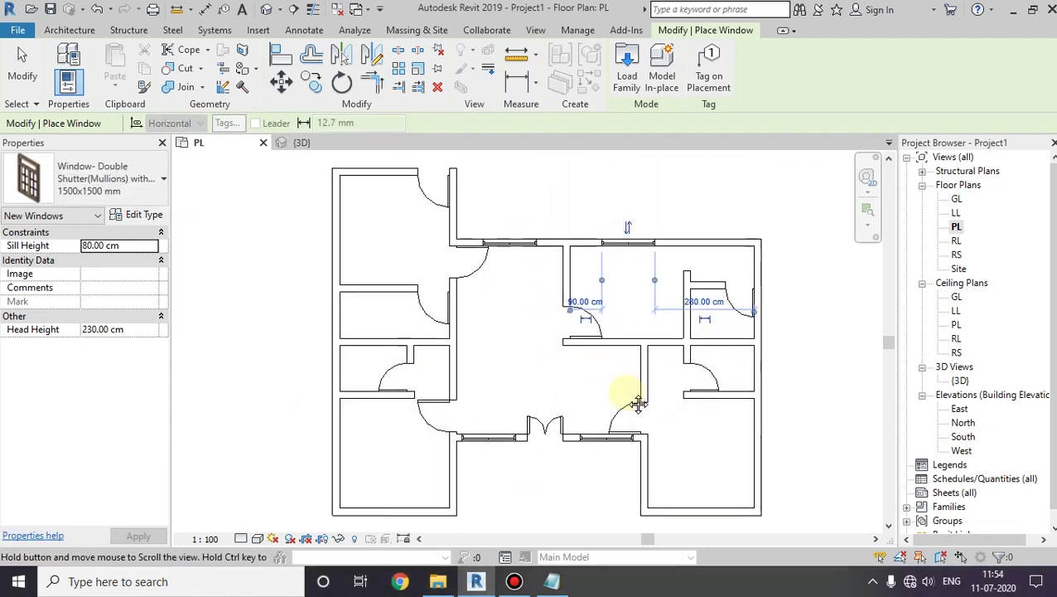
Duplicate the 1200x1500 mm window type as '1200x1500 mm 2' with a 100 cm width
click(104, 178)
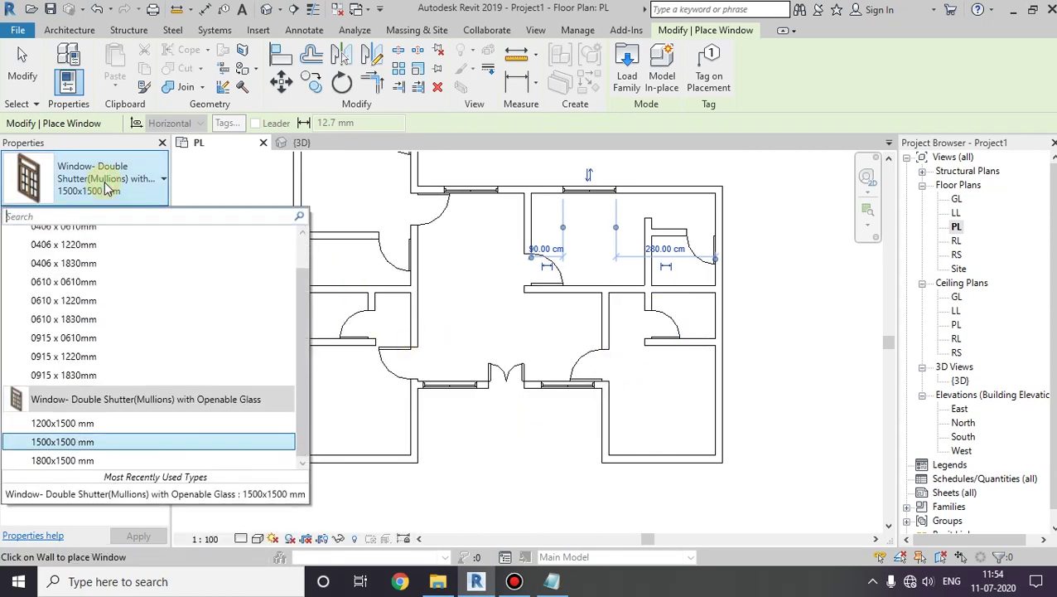
click(92, 424)
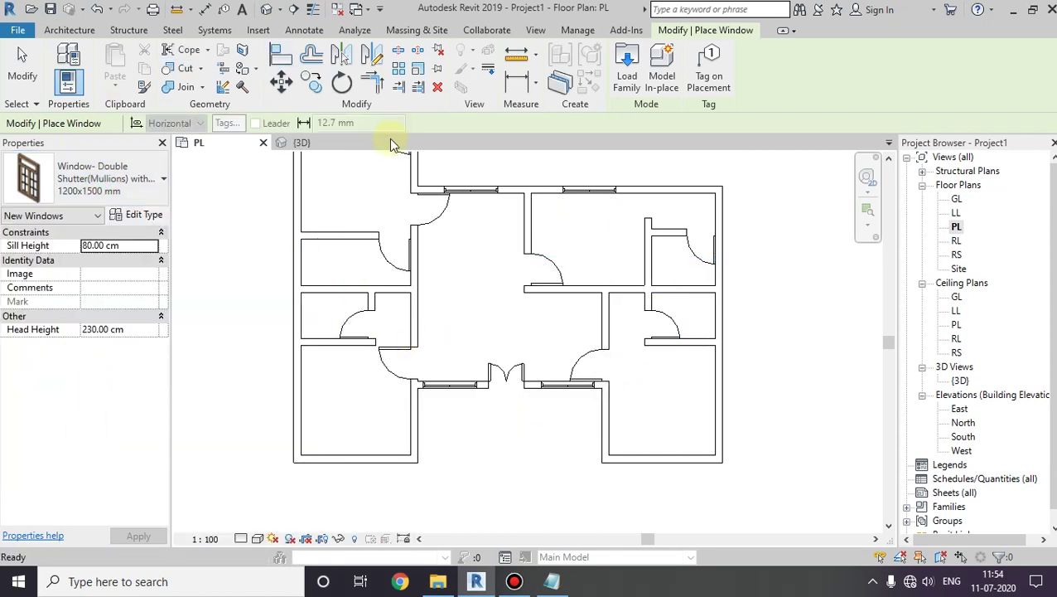
click(137, 217)
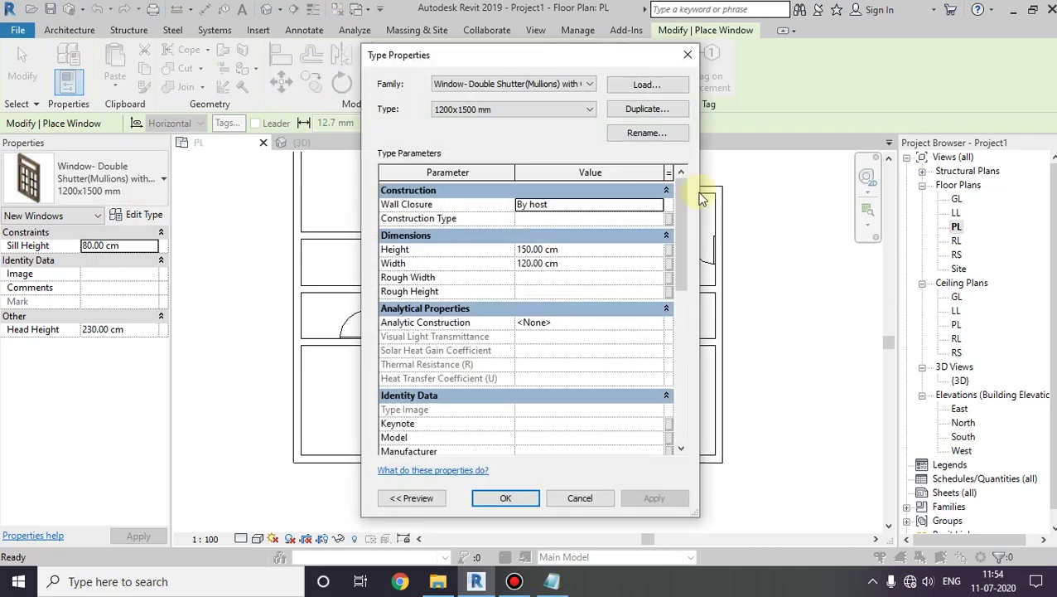
click(668, 119)
click(531, 316)
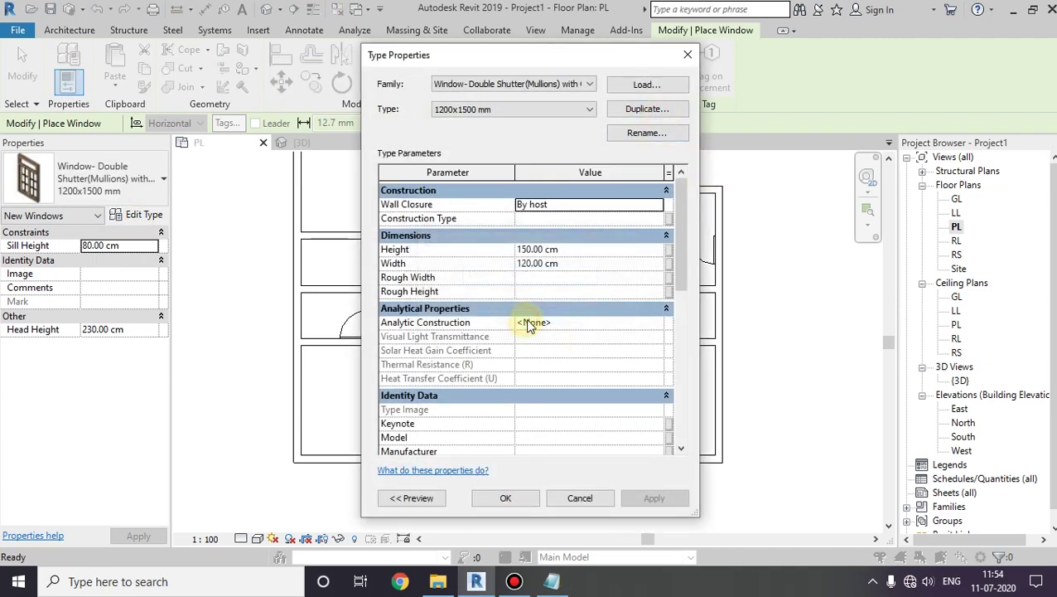
click(528, 251)
text(100)
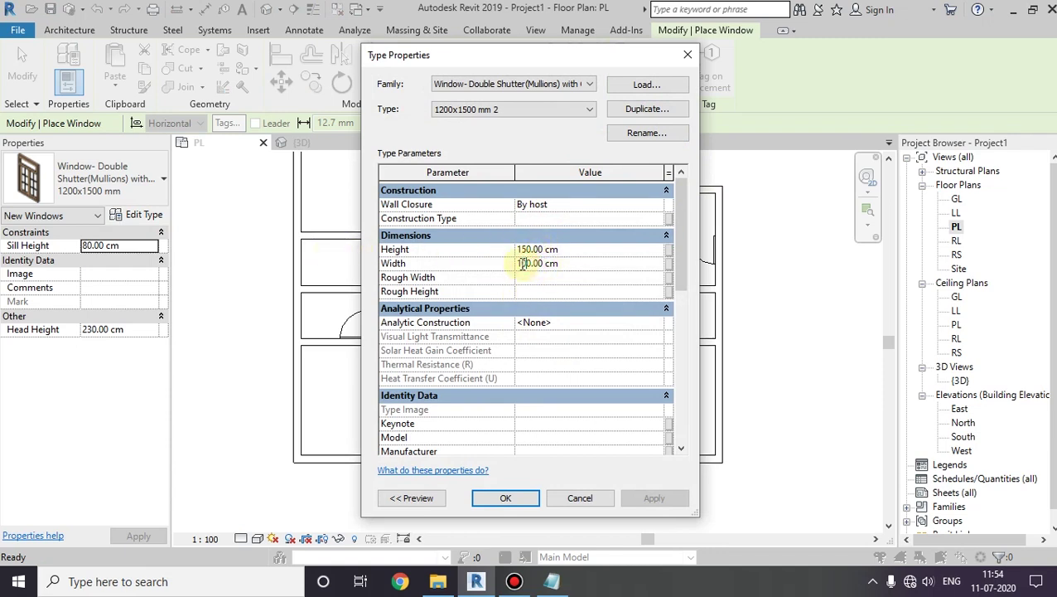
click(506, 498)
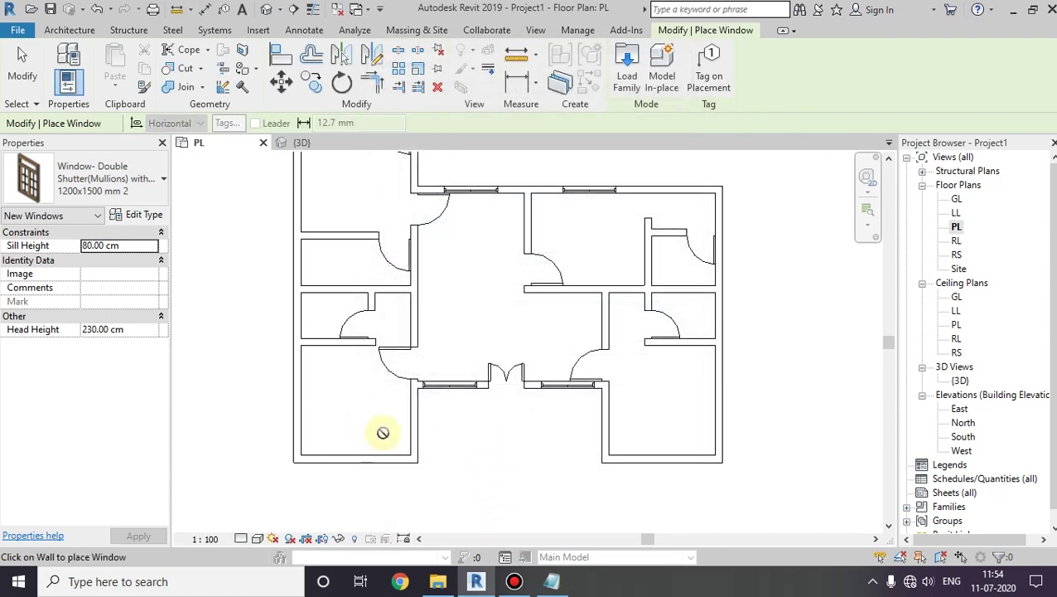
Place 1200x1500 mm 2 windows in the bottom, left (twice), top and right outer walls
middle_drag(382, 431, 466, 401)
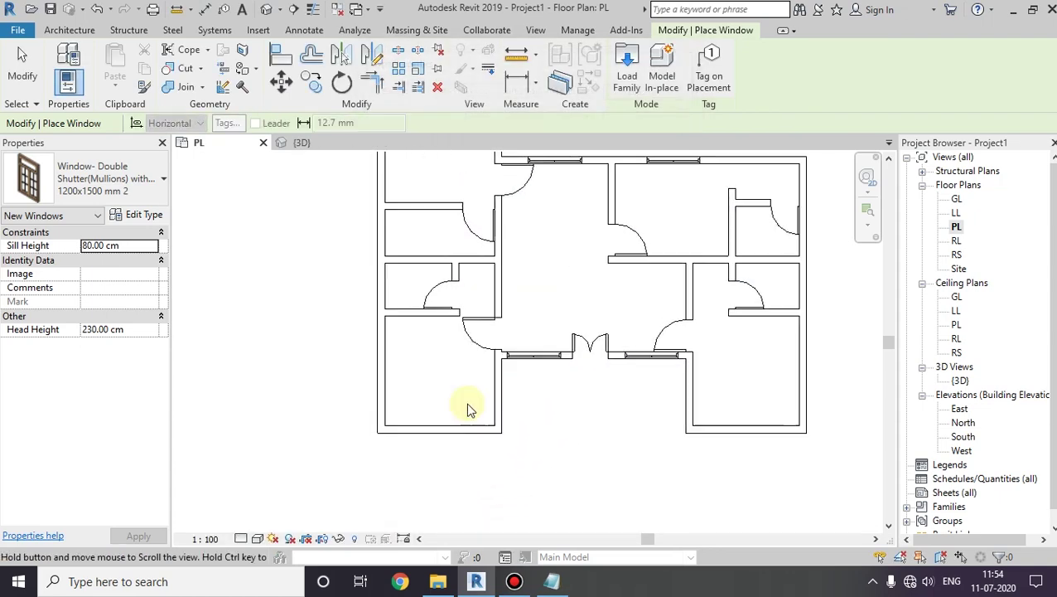
click(432, 428)
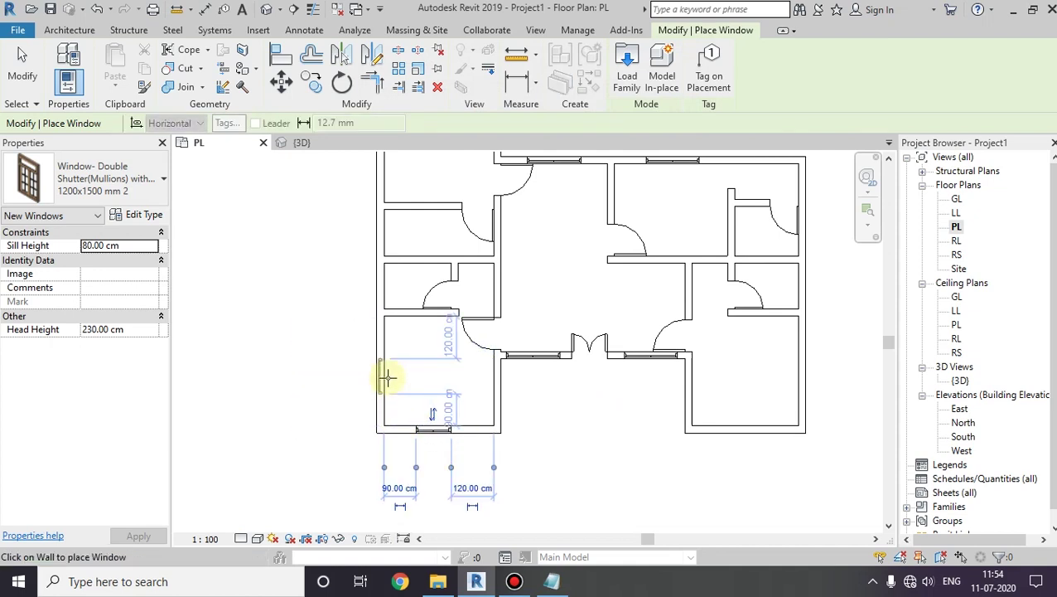
click(385, 335)
middle_drag(420, 330, 436, 482)
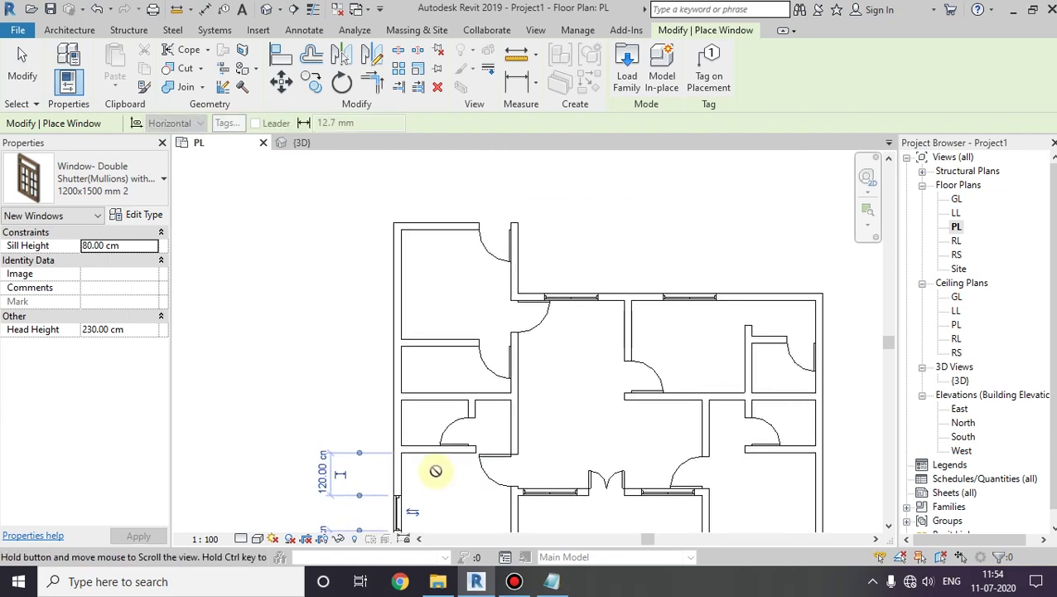
click(405, 303)
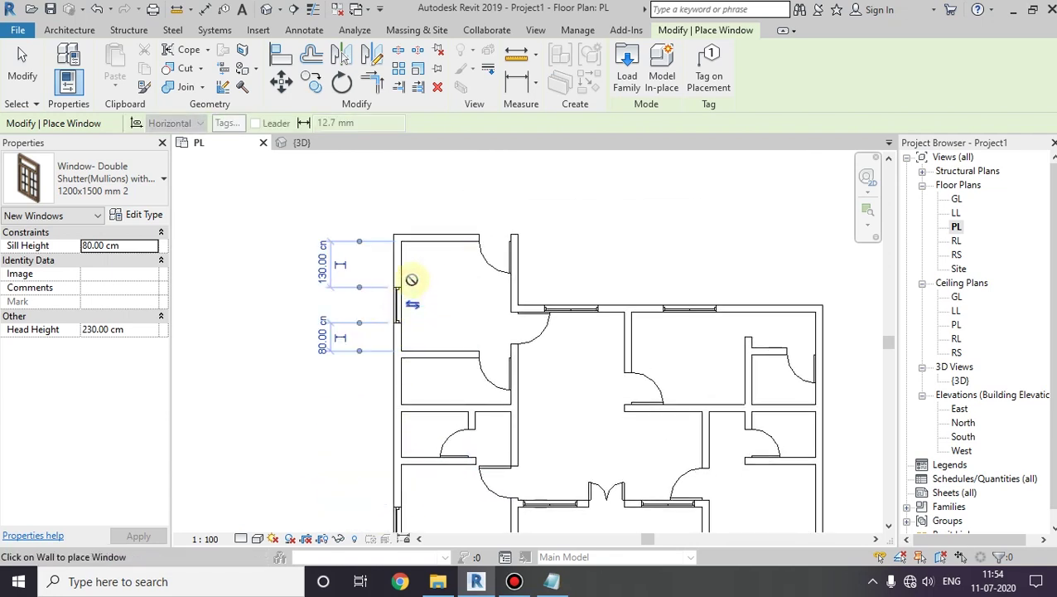
click(437, 240)
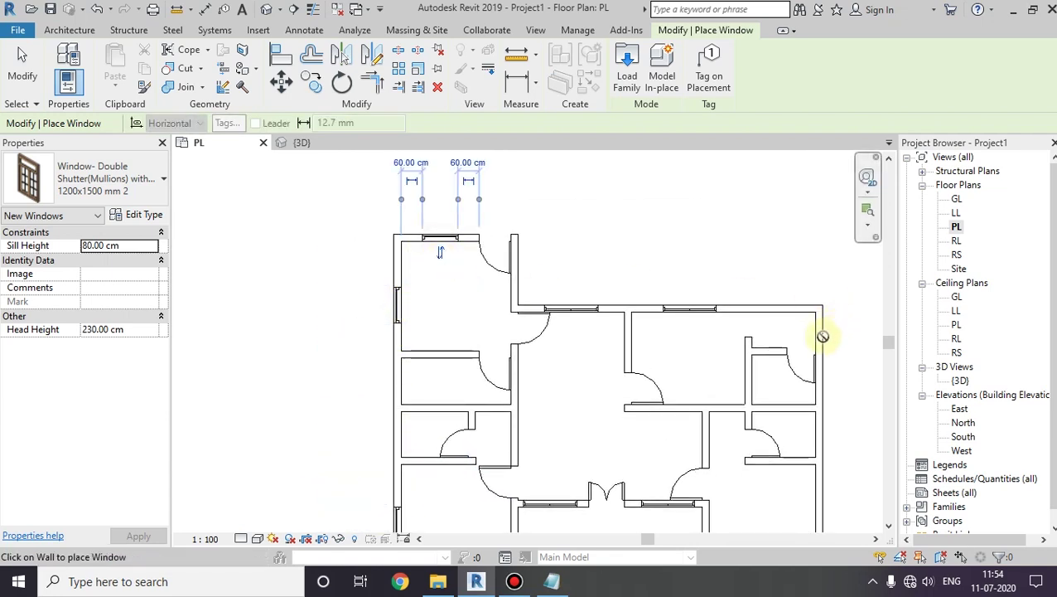
middle_drag(821, 334, 686, 263)
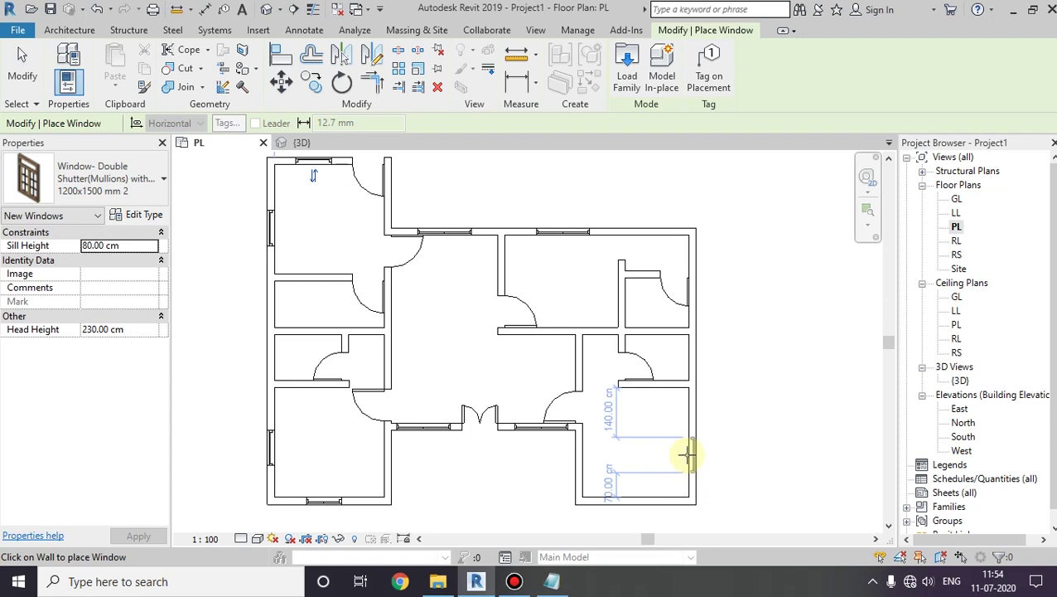
click(687, 453)
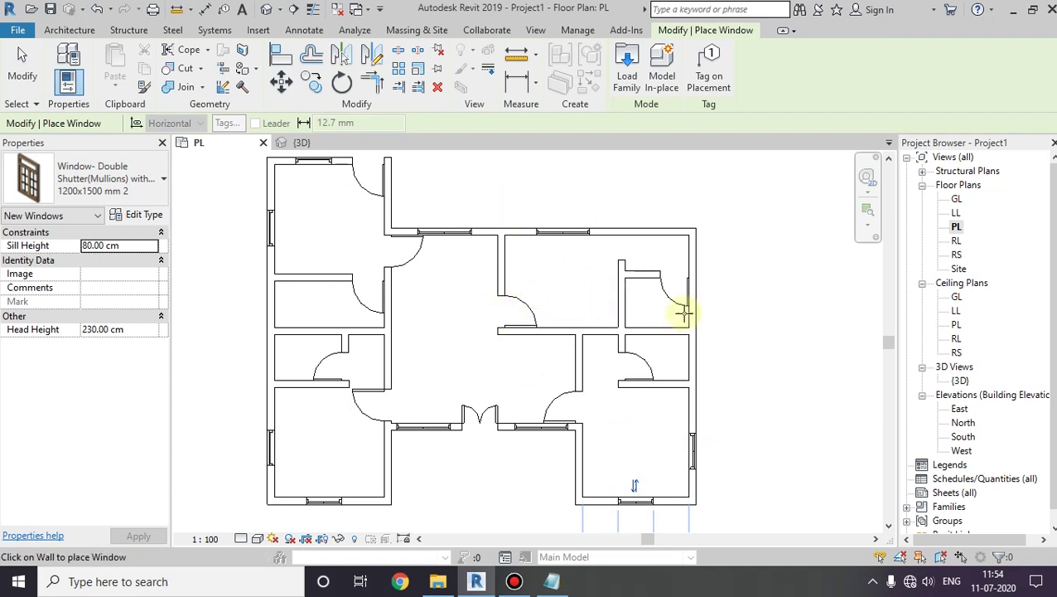
Open the default 3D view and orbit the model to see the new windows
click(266, 10)
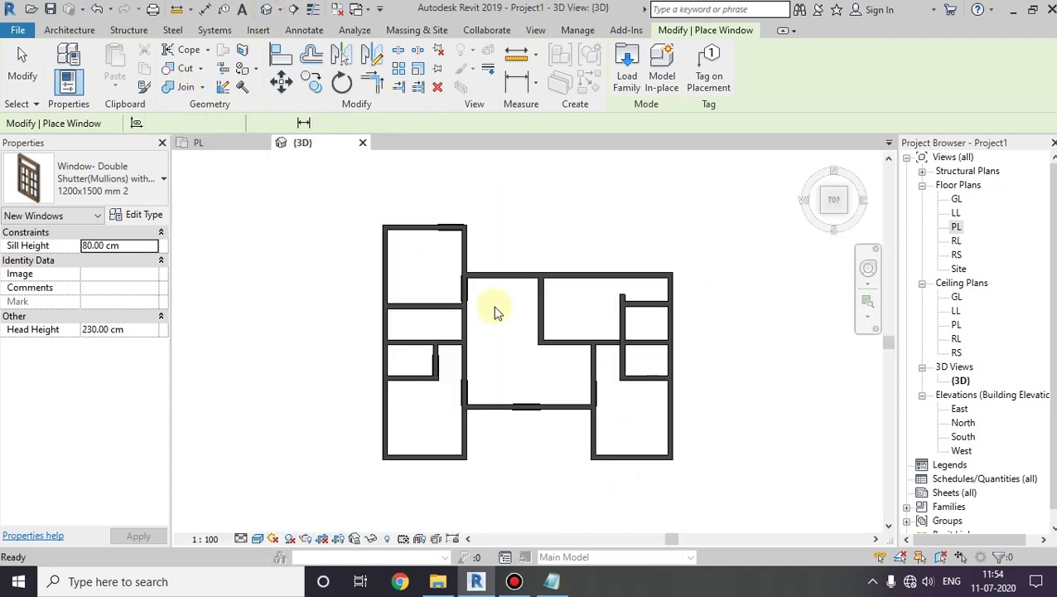
shift+middle_drag(630, 390, 673, 201)
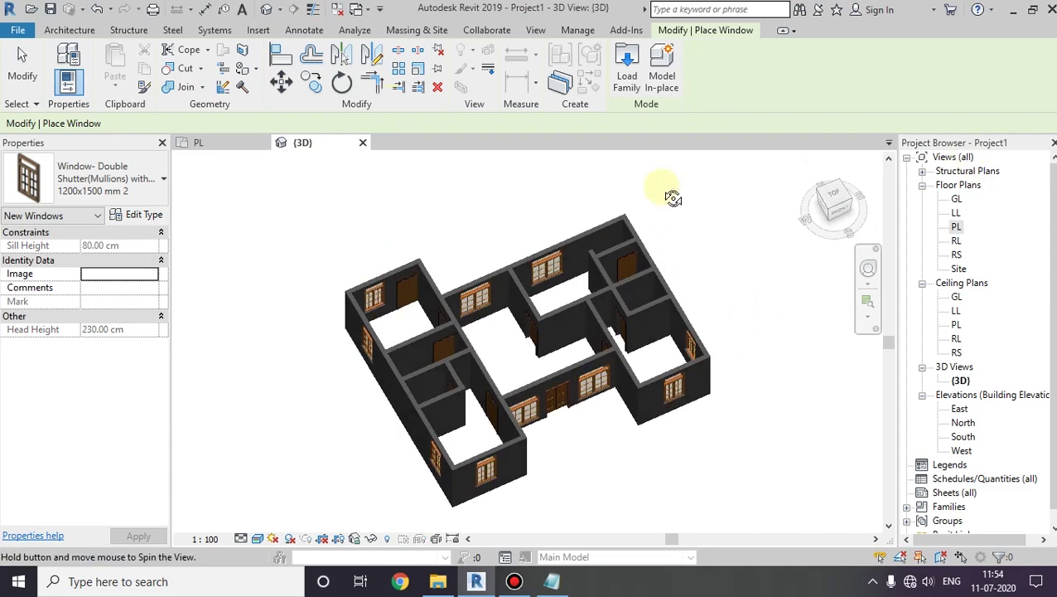
click(837, 199)
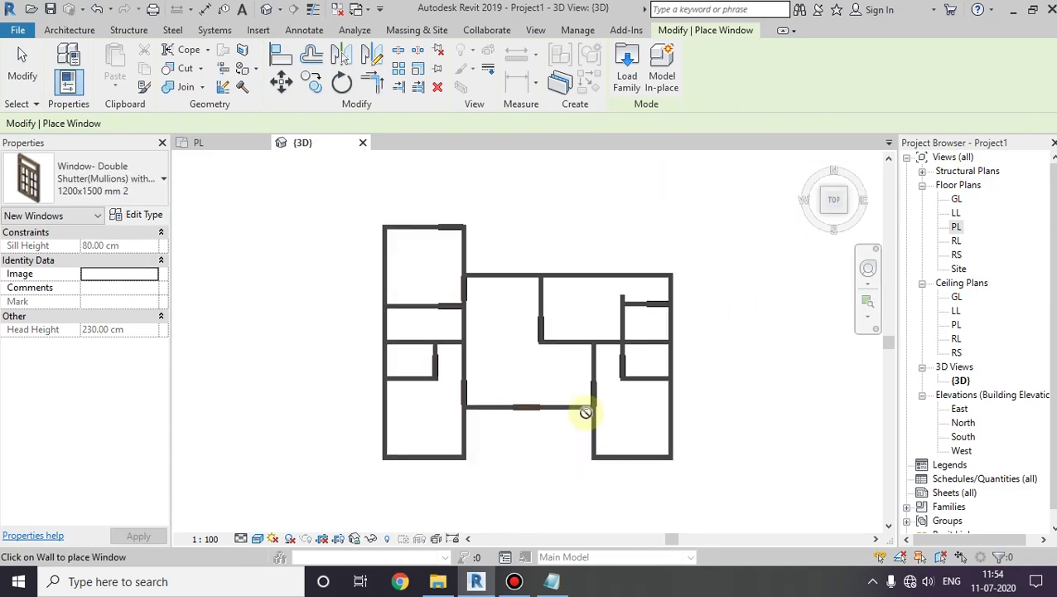
mouse_move(585, 413)
shift+middle_down()
mouse_move(732, 283)
mouse_move(638, 181)
shift+middle_up()
scroll(522, 414, up, 3)
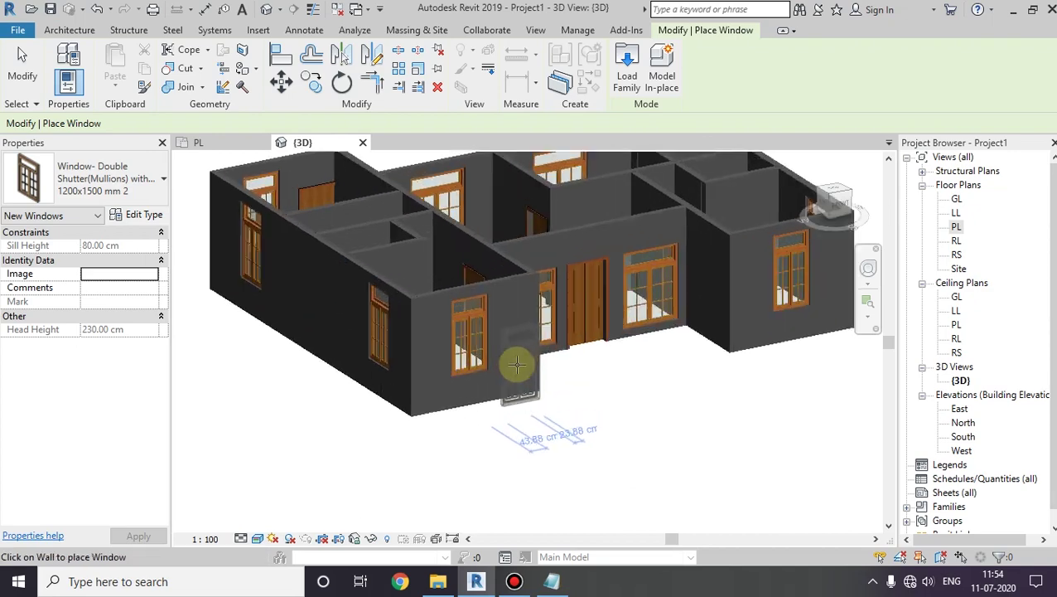
scroll(530, 361, up, 2)
View the front facade straight on, zoom in, and exit the Window tool
mouse_move(543, 354)
shift+middle_down()
mouse_move(632, 334)
mouse_move(653, 307)
mouse_move(406, 306)
mouse_move(390, 323)
mouse_move(430, 335)
mouse_move(585, 313)
mouse_move(503, 259)
shift+middle_up()
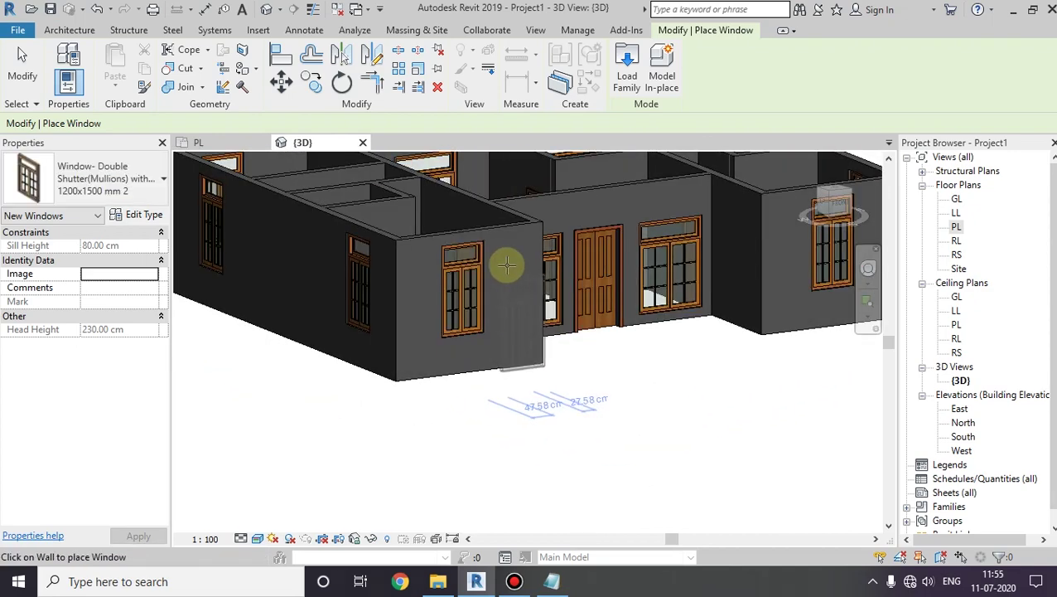
click(833, 204)
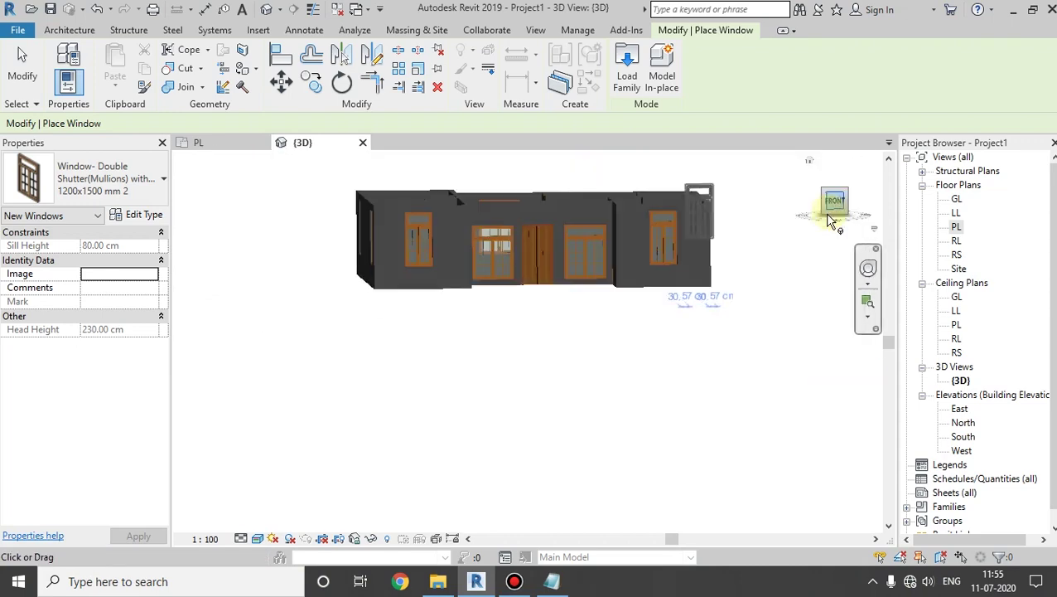
scroll(571, 281, up, 3)
scroll(613, 361, up, 2)
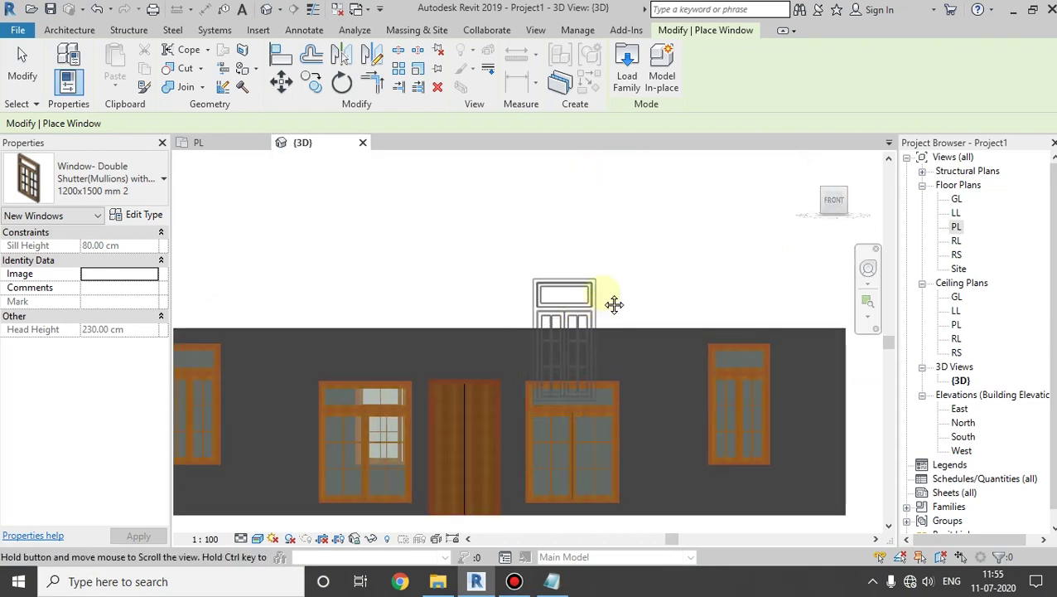
key(Escape)
key(Escape)
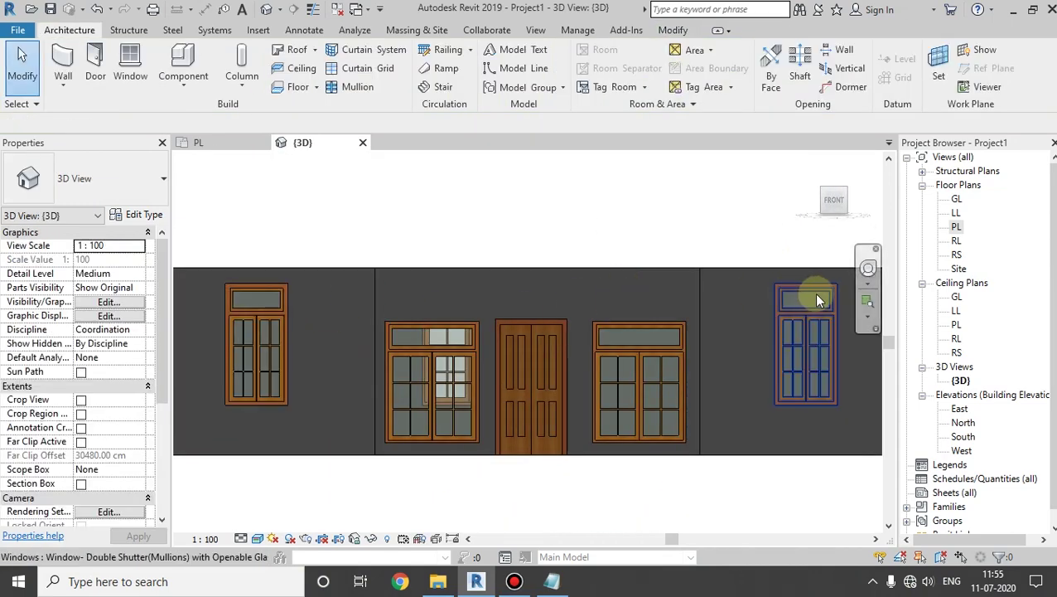
Set the selected double-shutter windows' sill height to 20 cm
click(816, 296)
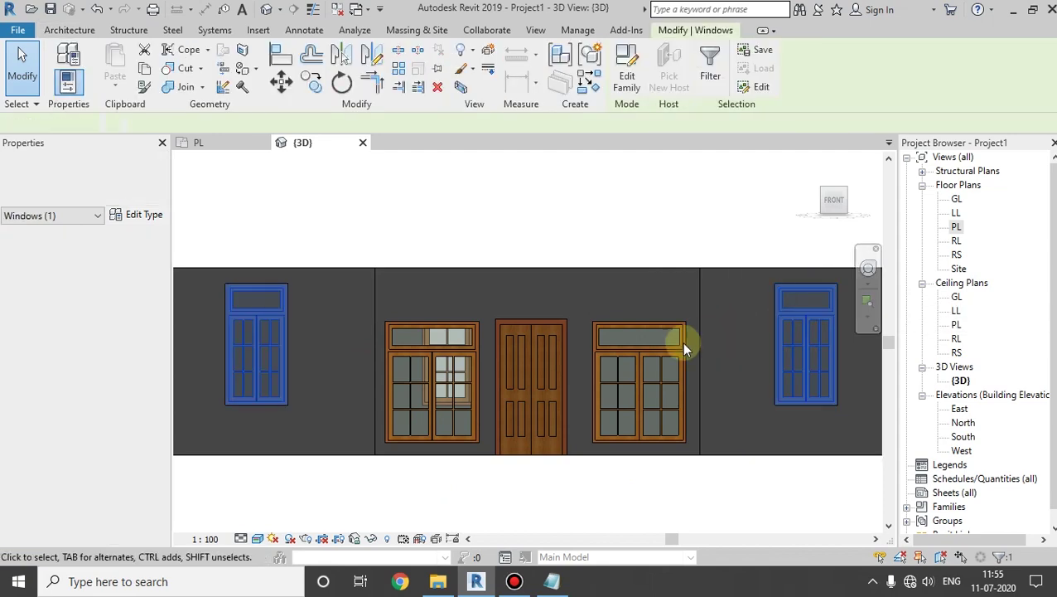
mouse_move(430, 366)
shift+middle_down()
mouse_move(501, 459)
mouse_move(543, 413)
mouse_move(507, 441)
mouse_move(552, 426)
shift+middle_up()
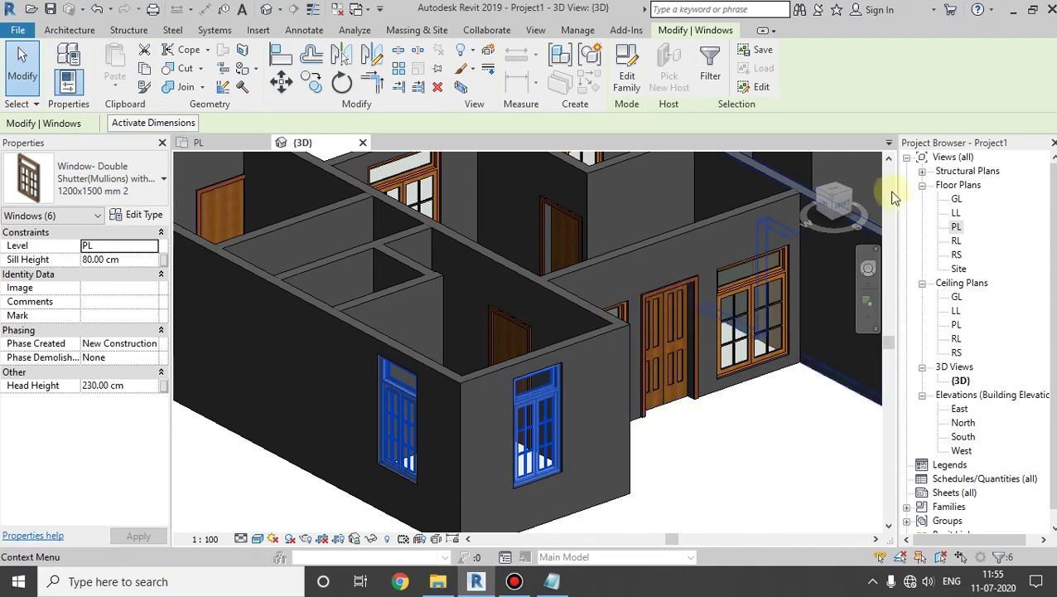
click(831, 212)
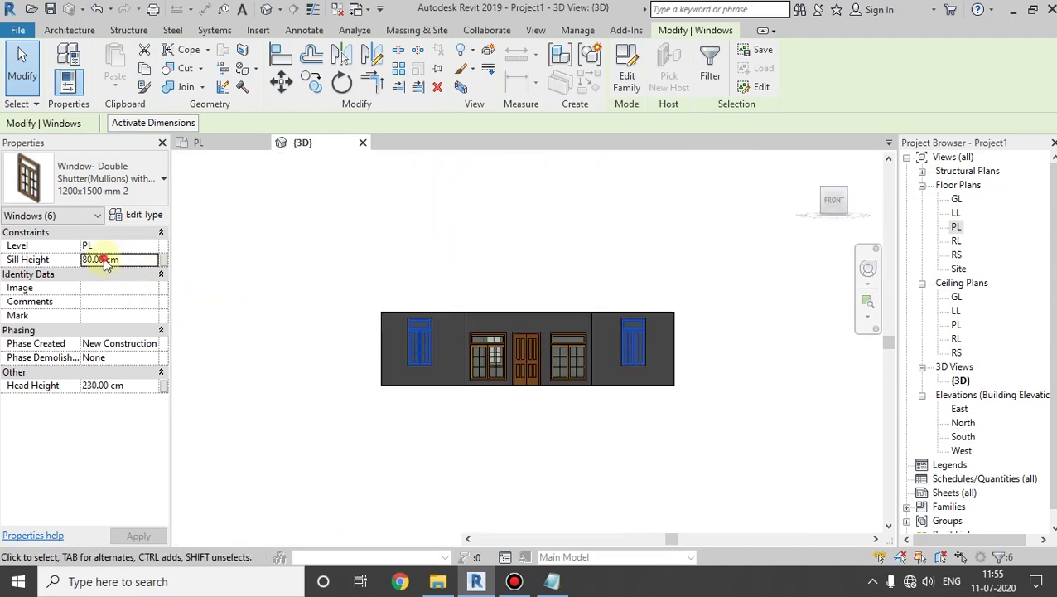
click(108, 259)
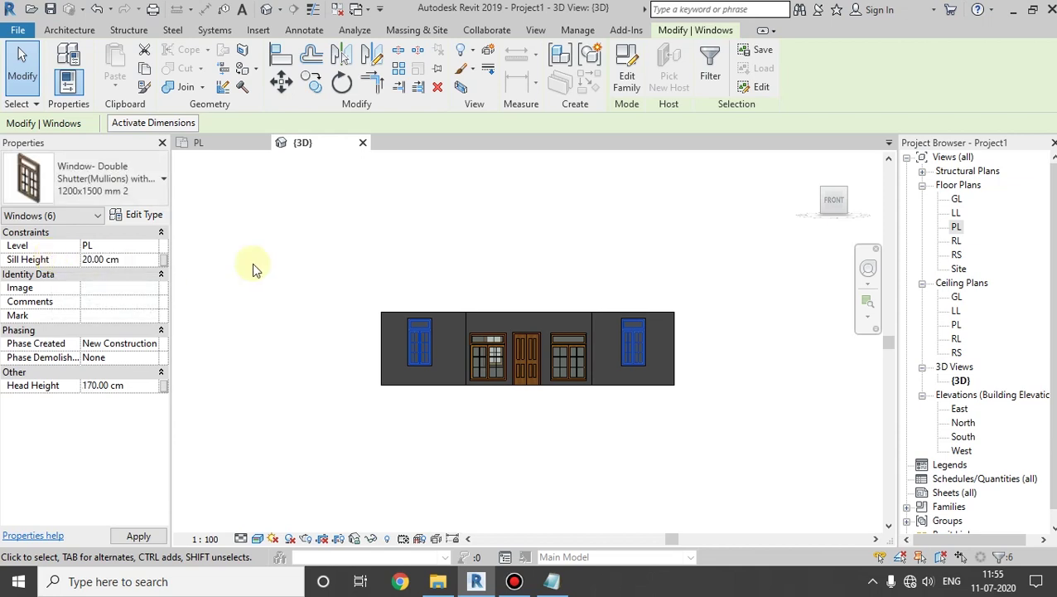
click(580, 418)
Orbit the whole house into an isometric view and check the window sizes in Notepad
scroll(497, 336, up, 2)
scroll(487, 329, up, 2)
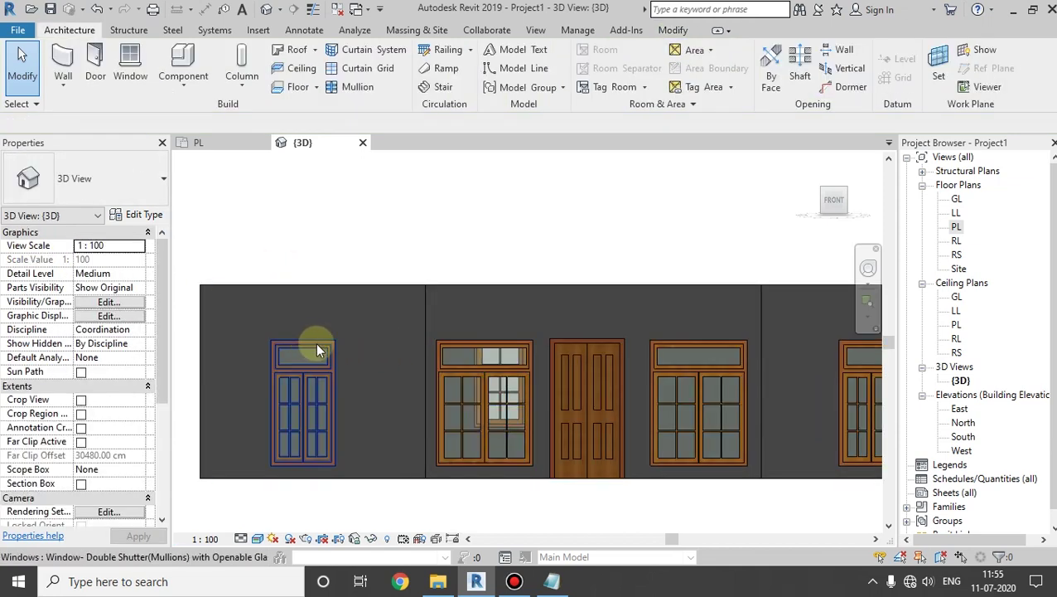
middle_drag(316, 348, 484, 354)
scroll(567, 330, down, 2)
scroll(563, 328, down, 2)
middle_drag(637, 365, 577, 405)
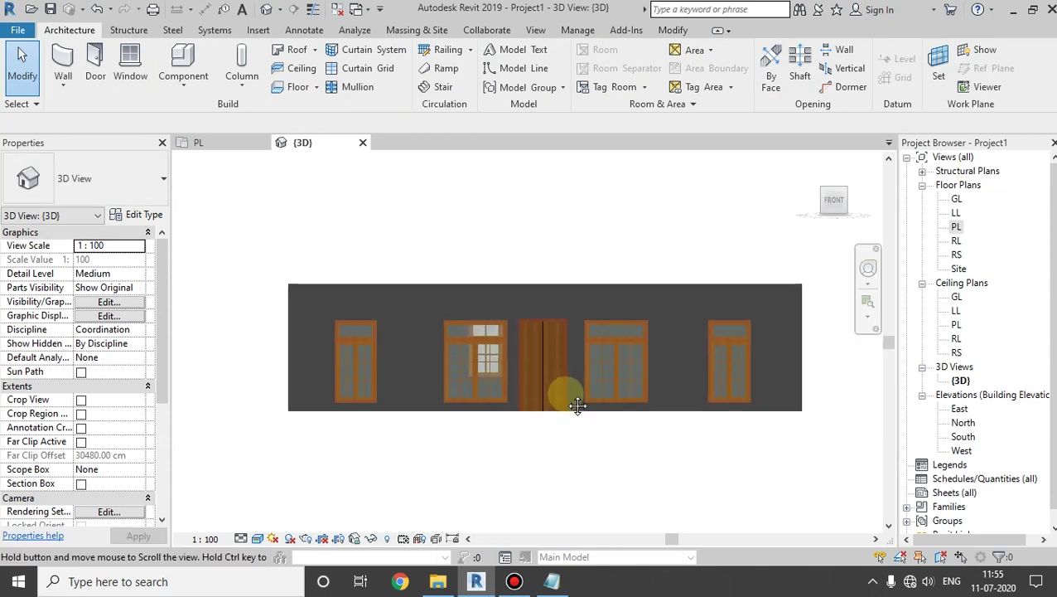
mouse_move(491, 420)
shift+middle_down()
mouse_move(789, 479)
mouse_move(810, 361)
mouse_move(474, 410)
mouse_move(481, 507)
mouse_move(599, 527)
mouse_move(535, 396)
mouse_move(604, 502)
mouse_move(699, 420)
mouse_move(627, 375)
mouse_move(421, 423)
shift+middle_up()
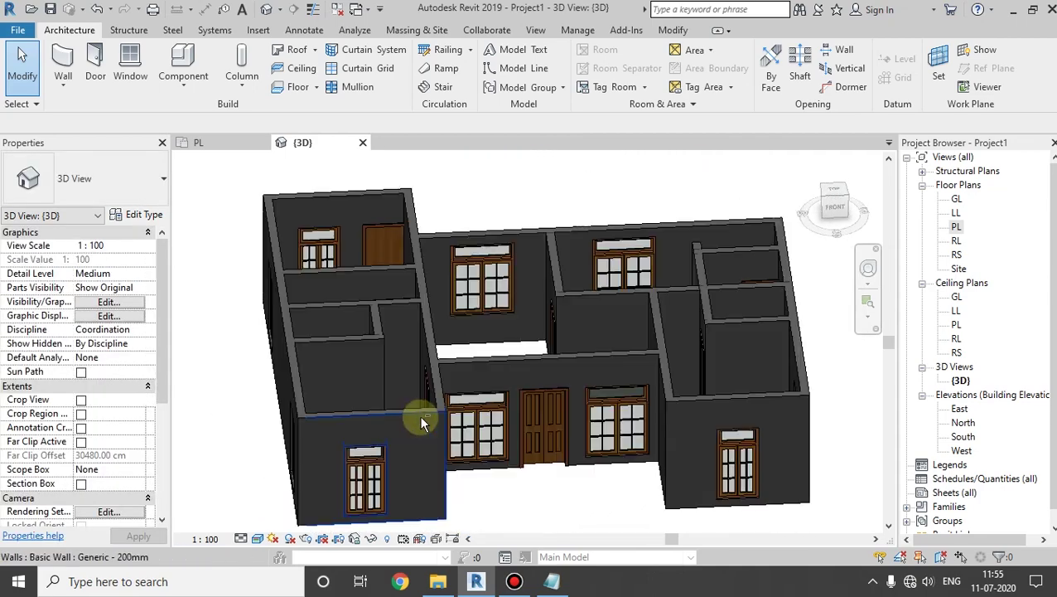
click(539, 582)
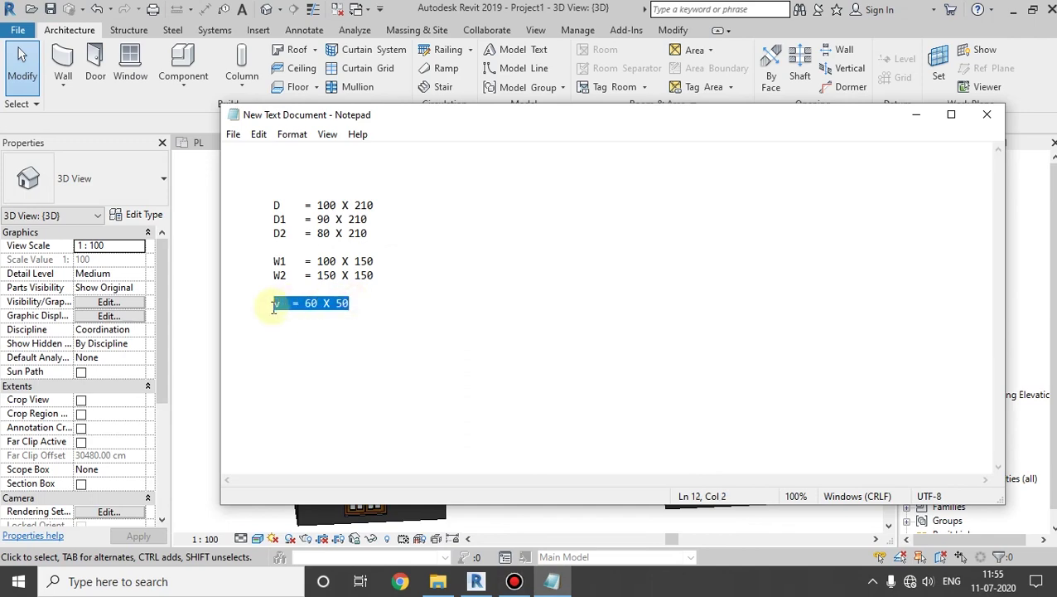
click(982, 115)
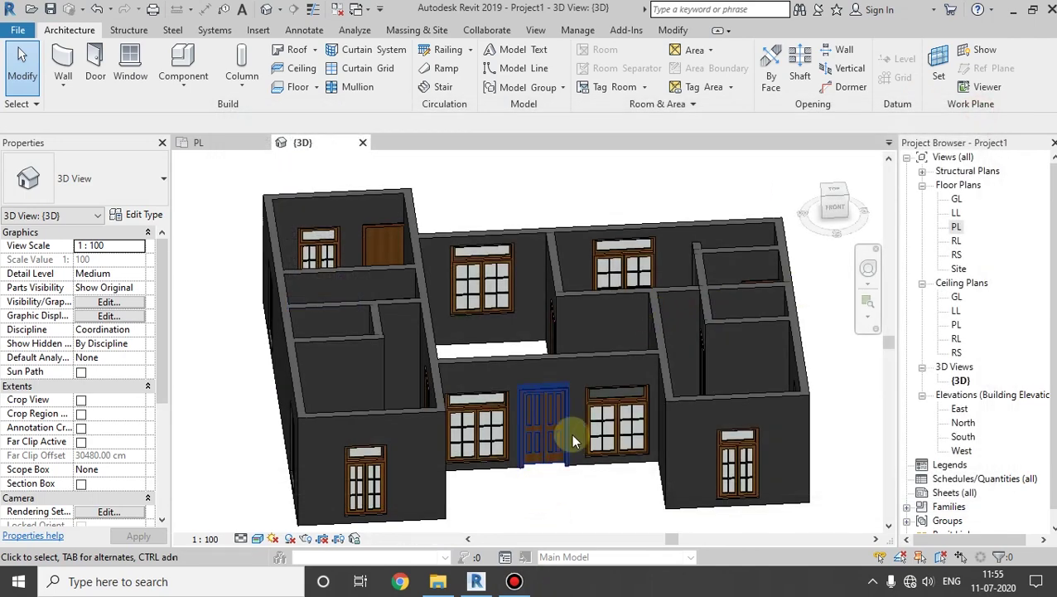
Open the PL floor plan and launch the Window tool's family library
double_click(954, 228)
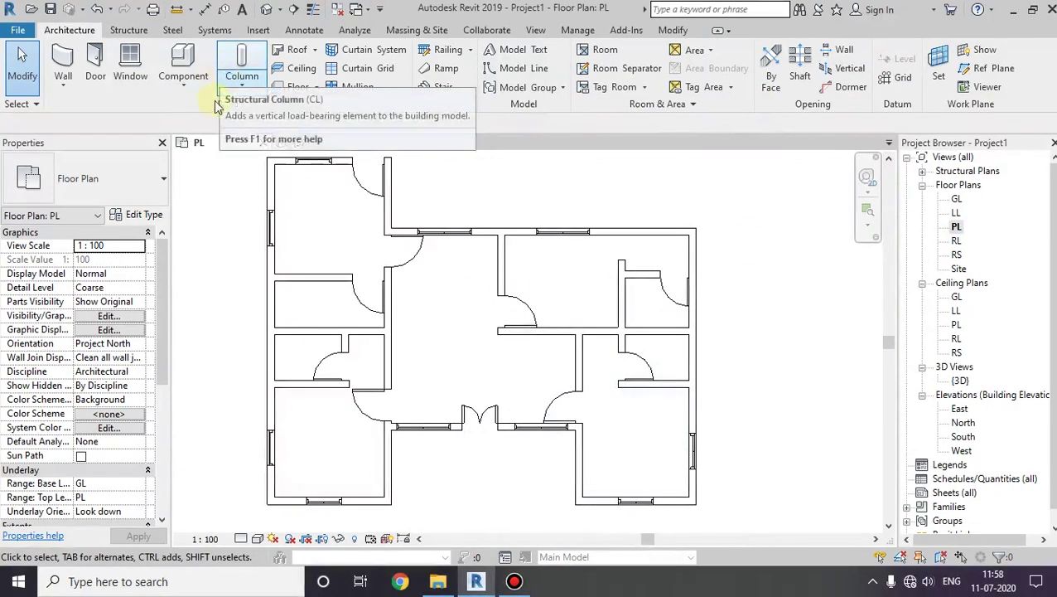
click(130, 65)
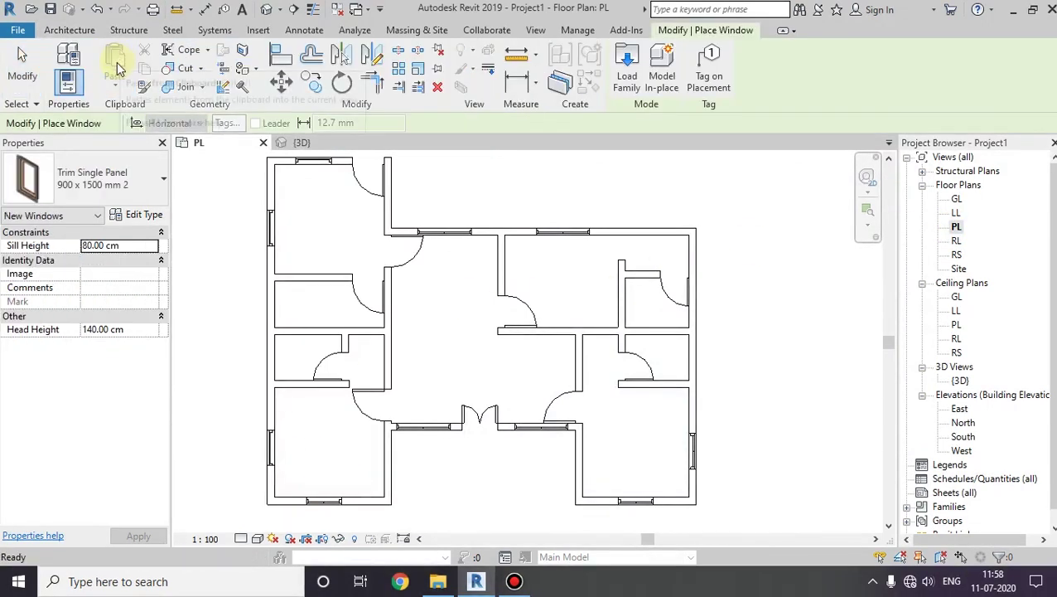
click(625, 98)
Browse the window families and load Awning - 1L (AUS).rfa
click(591, 273)
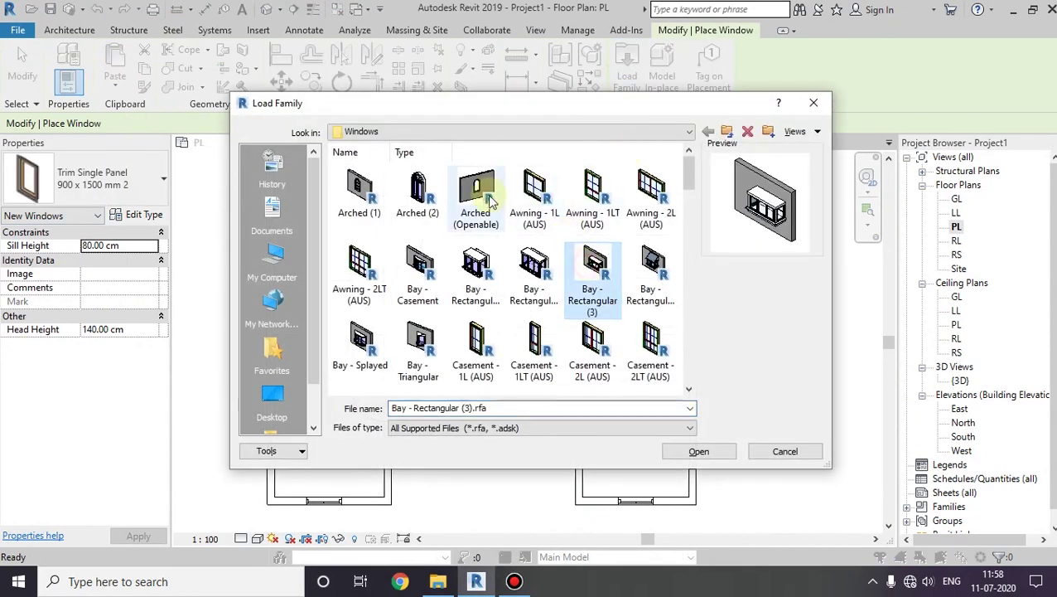
click(518, 203)
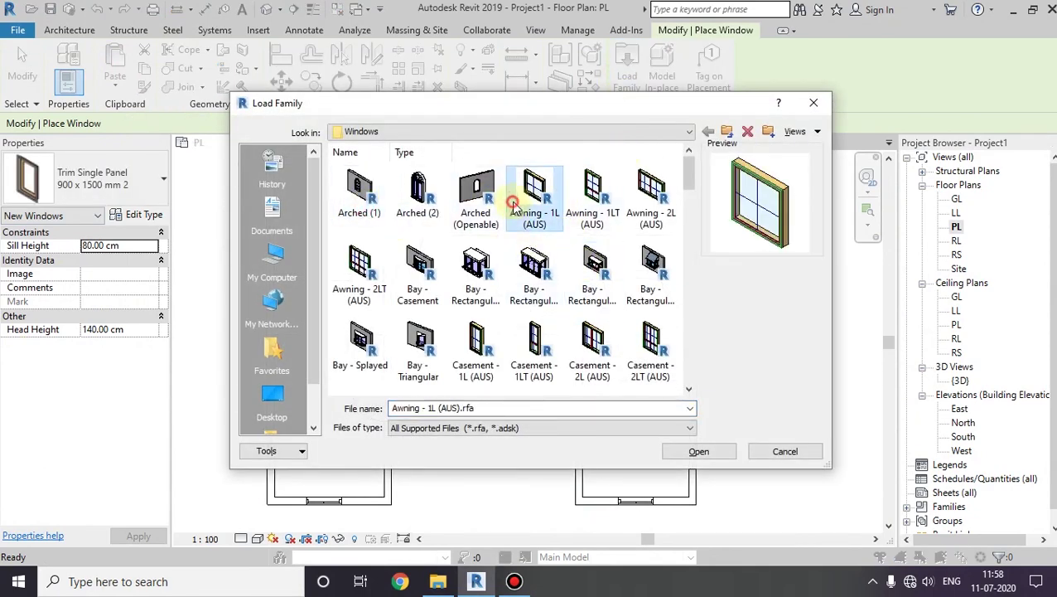
scroll(551, 241, down, 5)
scroll(538, 257, down, 5)
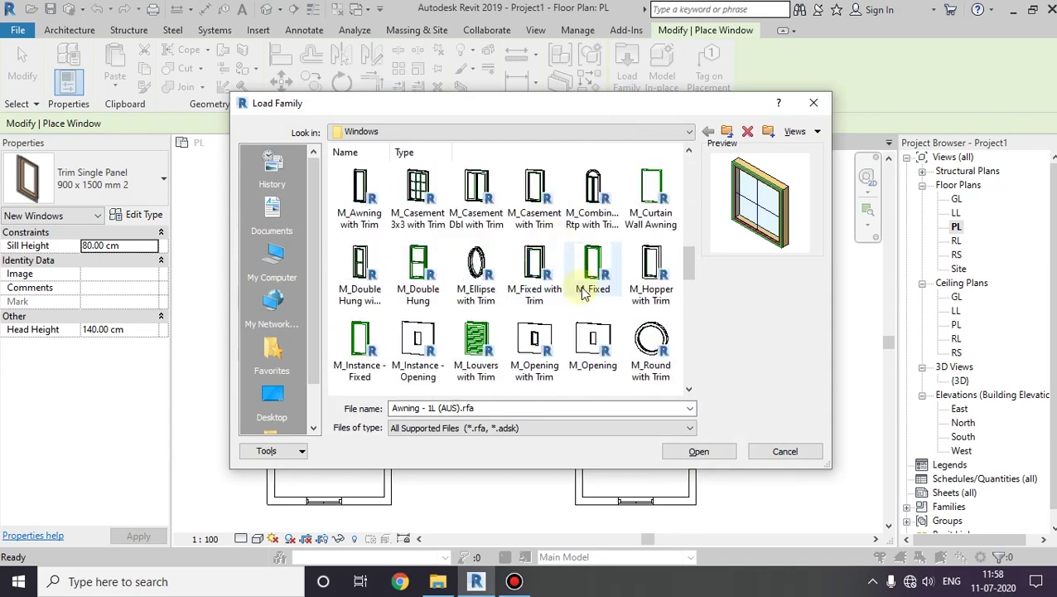
scroll(580, 286, down, 3)
scroll(584, 292, down, 5)
scroll(584, 292, down, 1)
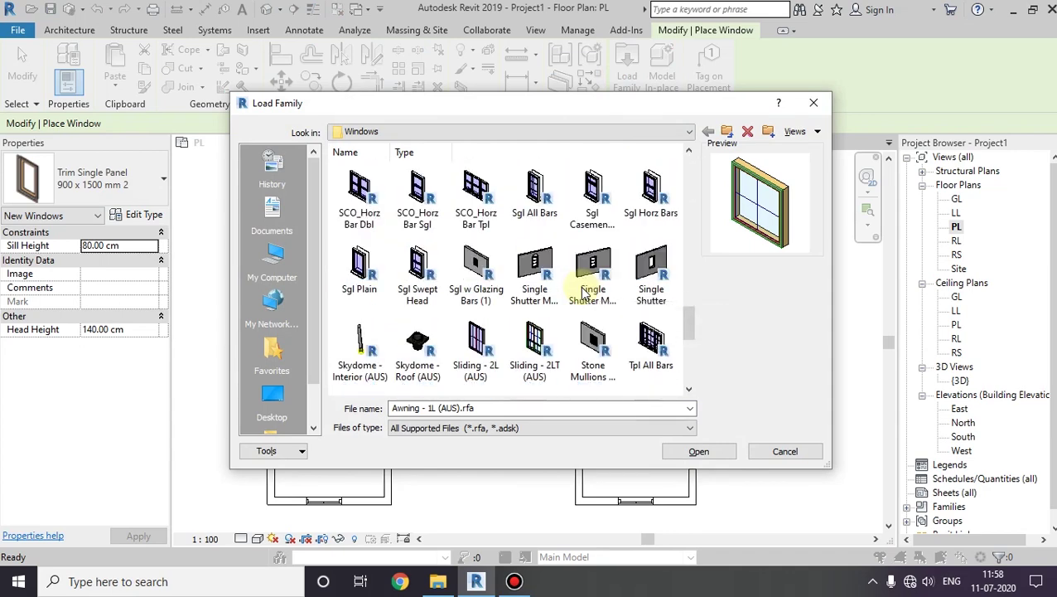
scroll(584, 291, down, 3)
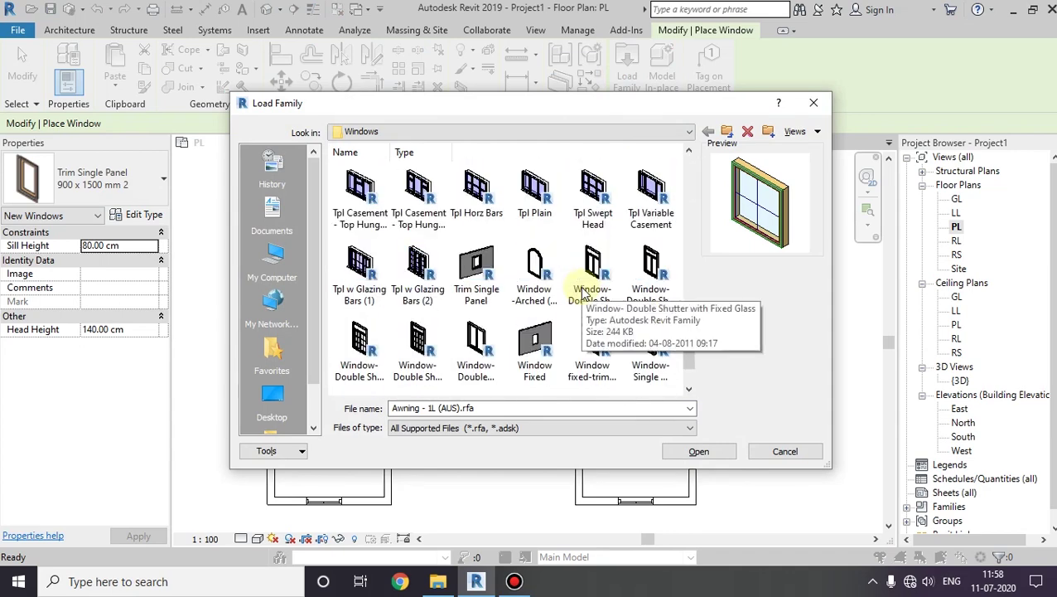
scroll(584, 292, up, 2)
scroll(584, 292, up, 2)
scroll(585, 291, up, 6)
scroll(588, 286, up, 2)
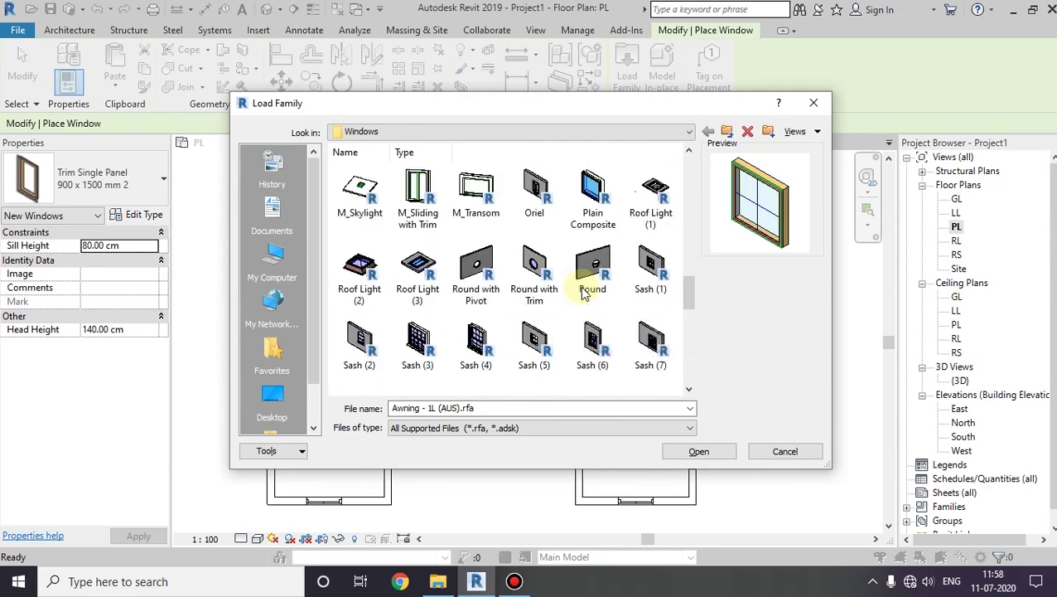
click(591, 217)
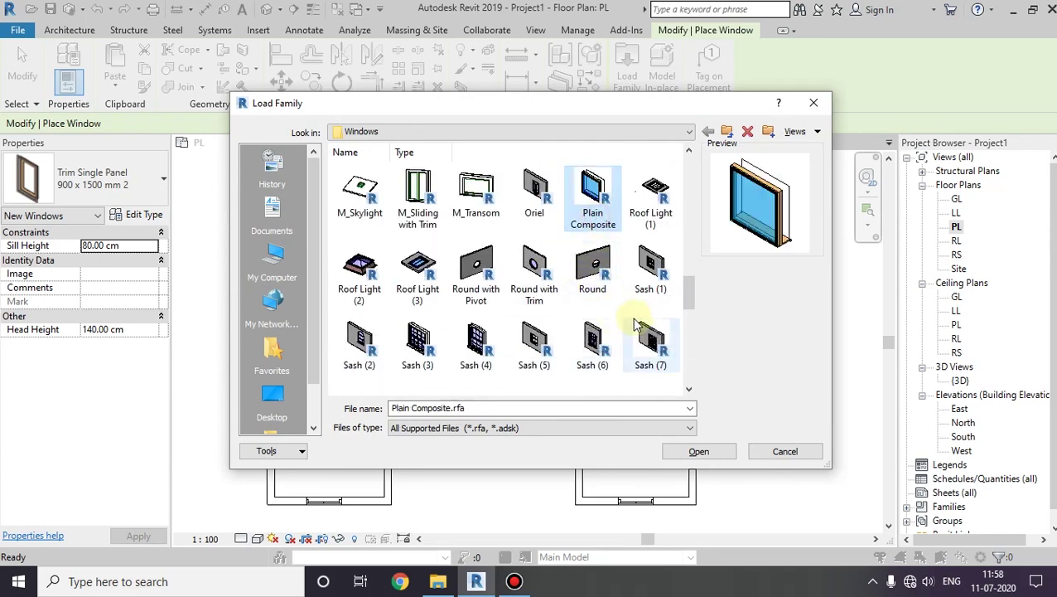
scroll(635, 323, up, 2)
scroll(613, 306, up, 3)
scroll(601, 294, up, 3)
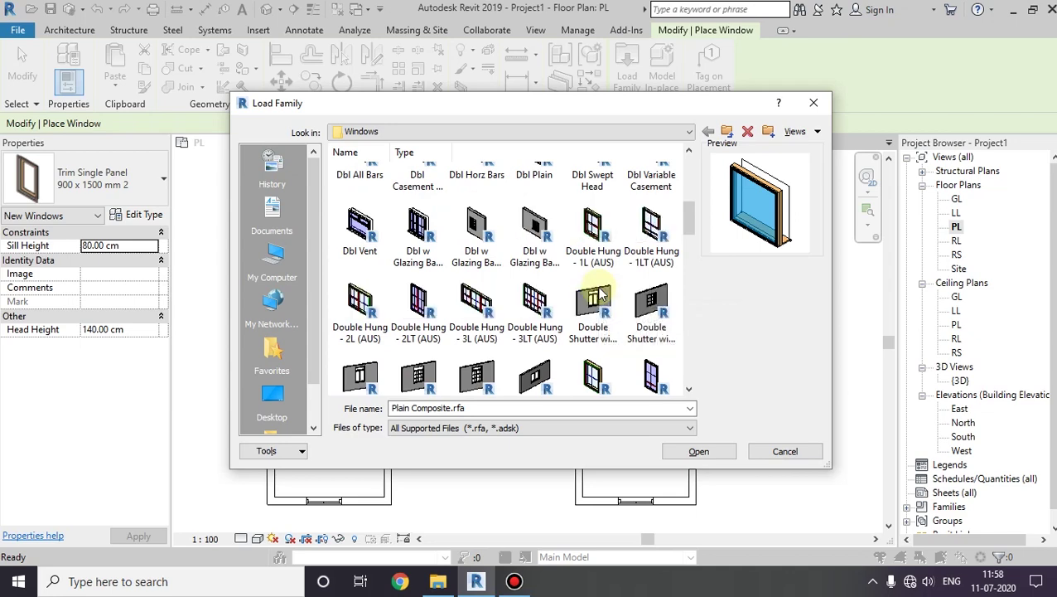
scroll(601, 294, up, 5)
scroll(534, 236, up, 1)
click(539, 197)
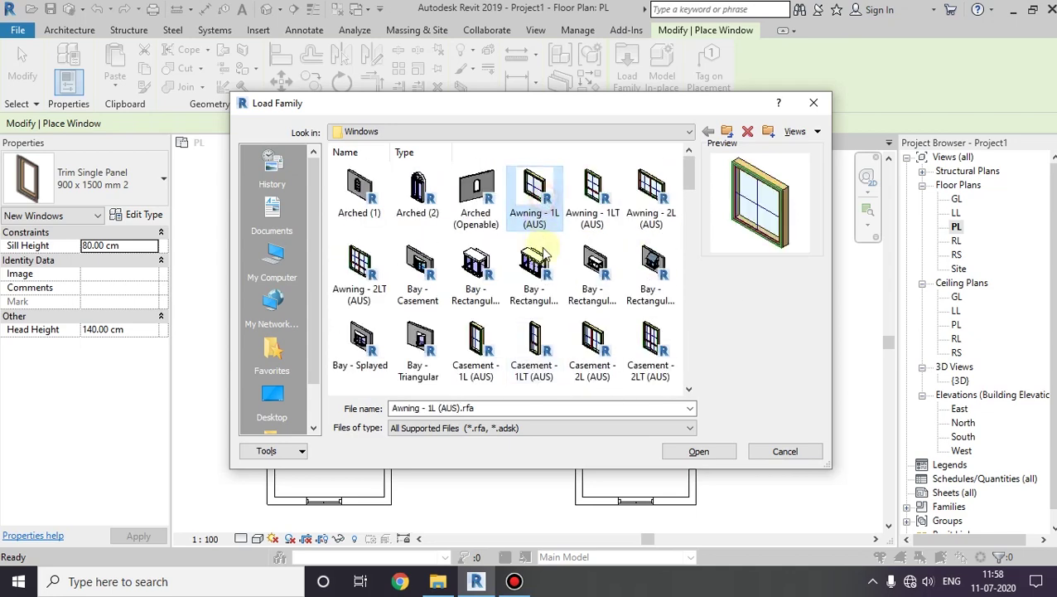
click(698, 451)
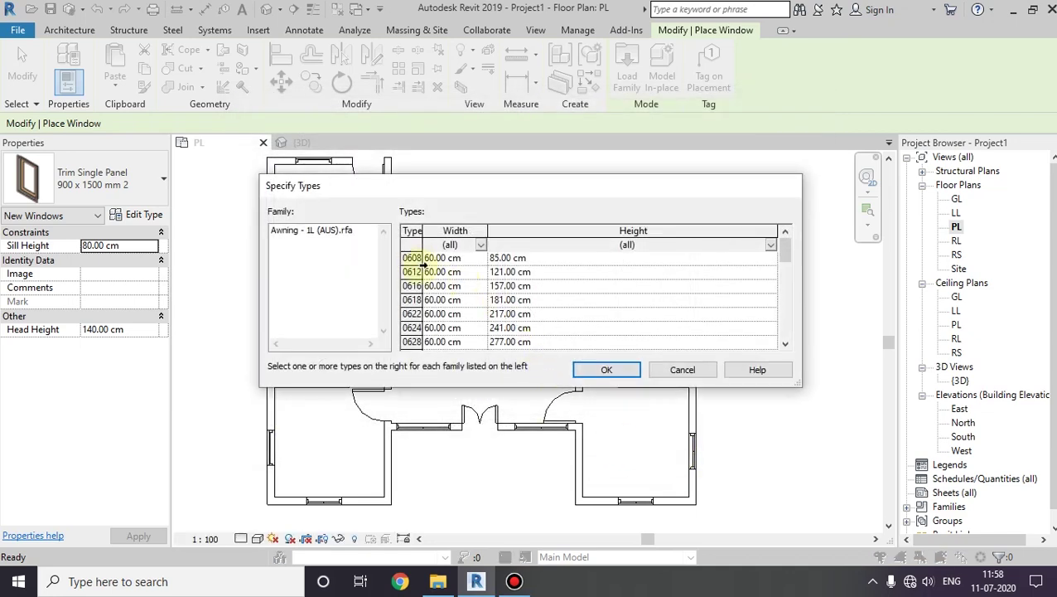
Choose the 0608 awning type (60 x 85 cm) to load
click(447, 260)
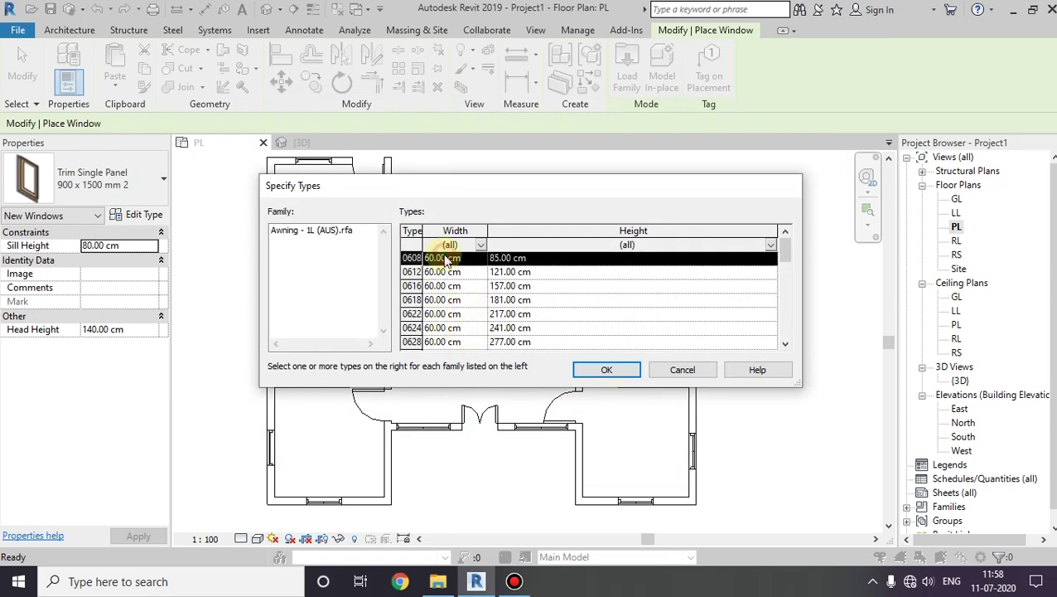
scroll(530, 280, down, 4)
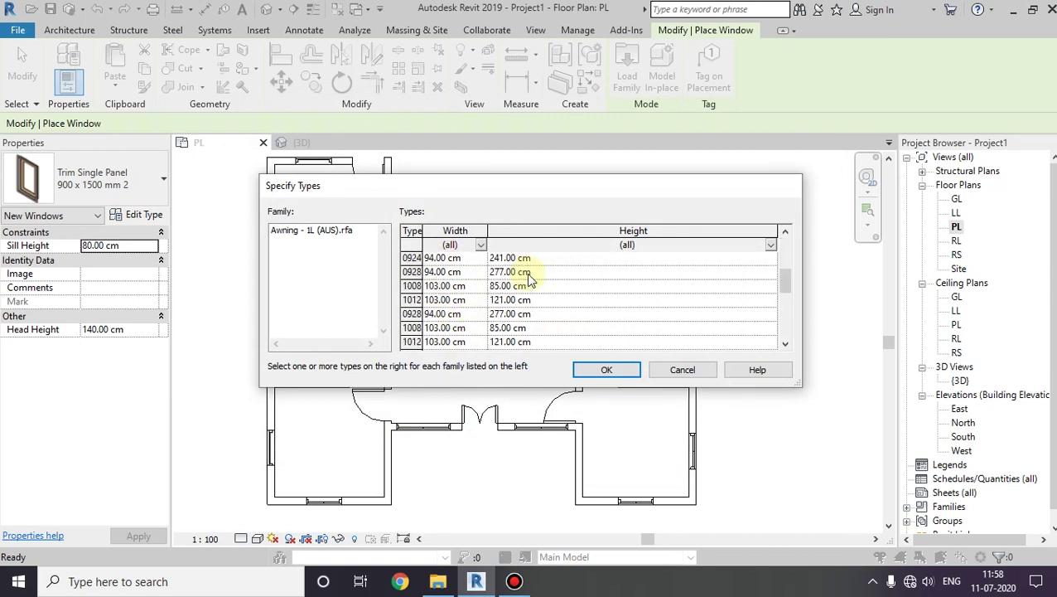
scroll(530, 280, down, 2)
scroll(523, 273, up, 3)
scroll(489, 274, up, 5)
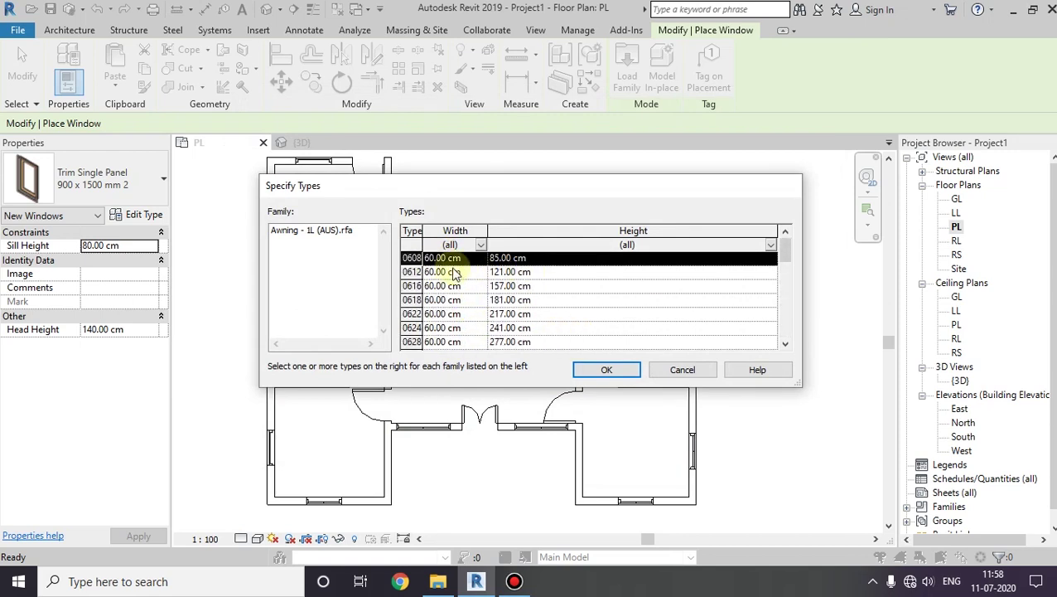
click(597, 370)
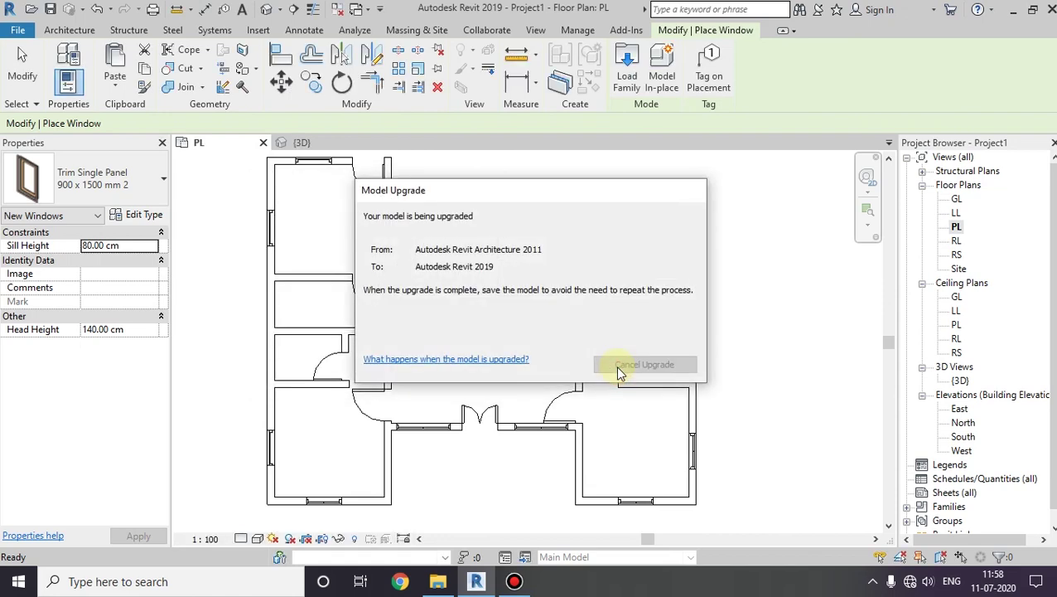
Duplicate the 0608 awning type as '0608 2' and set its height to 50 cm
click(130, 187)
click(57, 240)
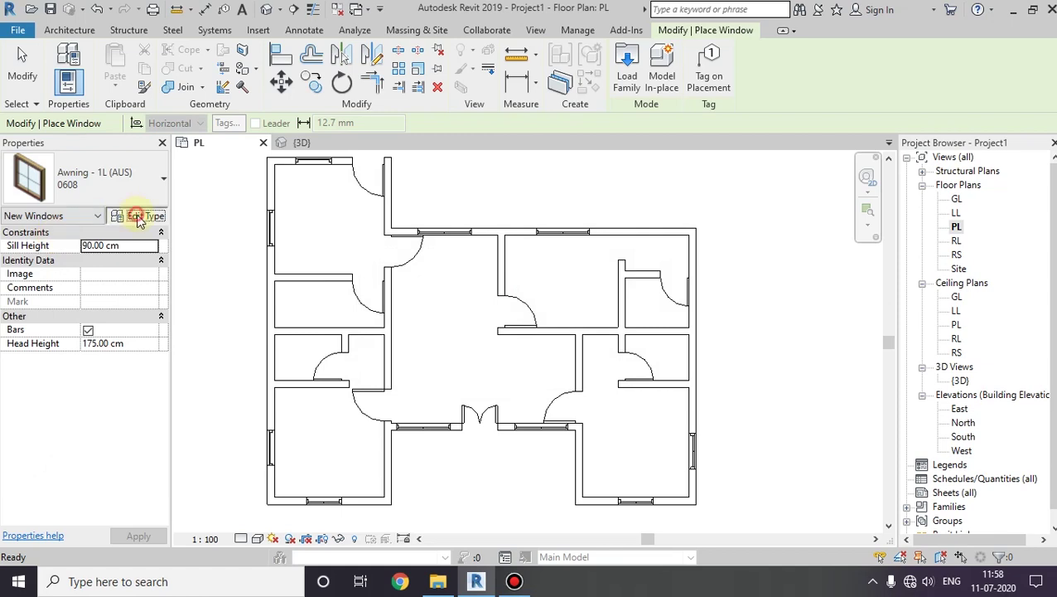
click(138, 217)
click(634, 109)
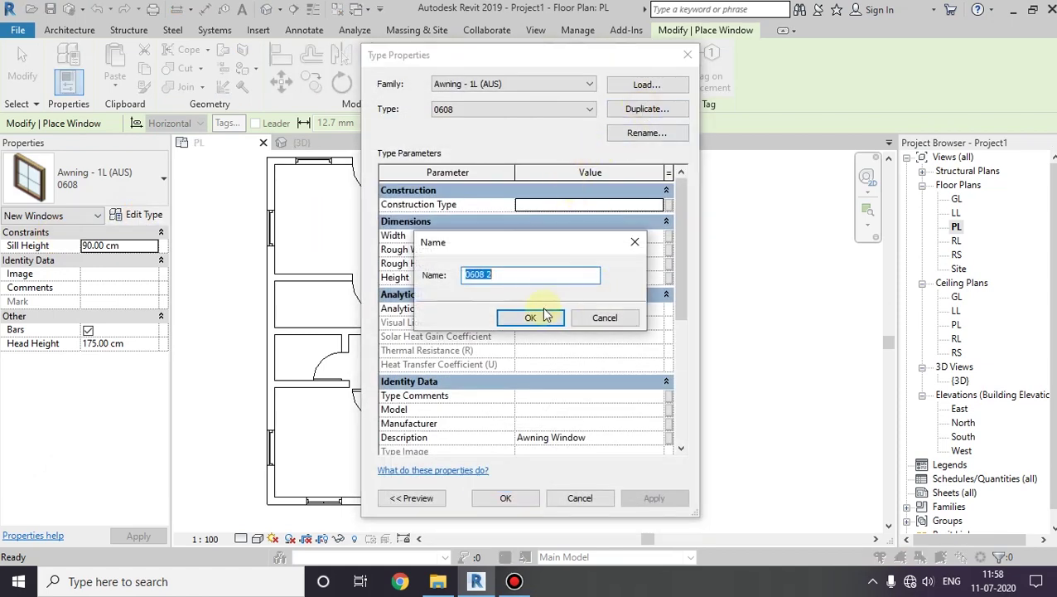
click(534, 315)
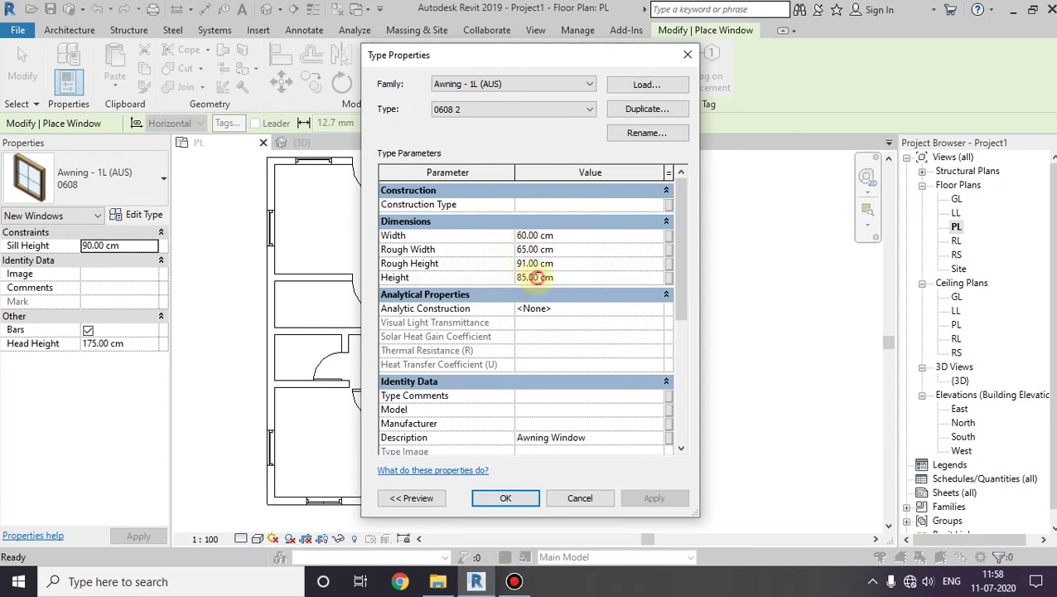
text(5)
click(508, 498)
Place two 0608 2 awning windows on the left wall and two on the right wall
scroll(338, 312, down, 2)
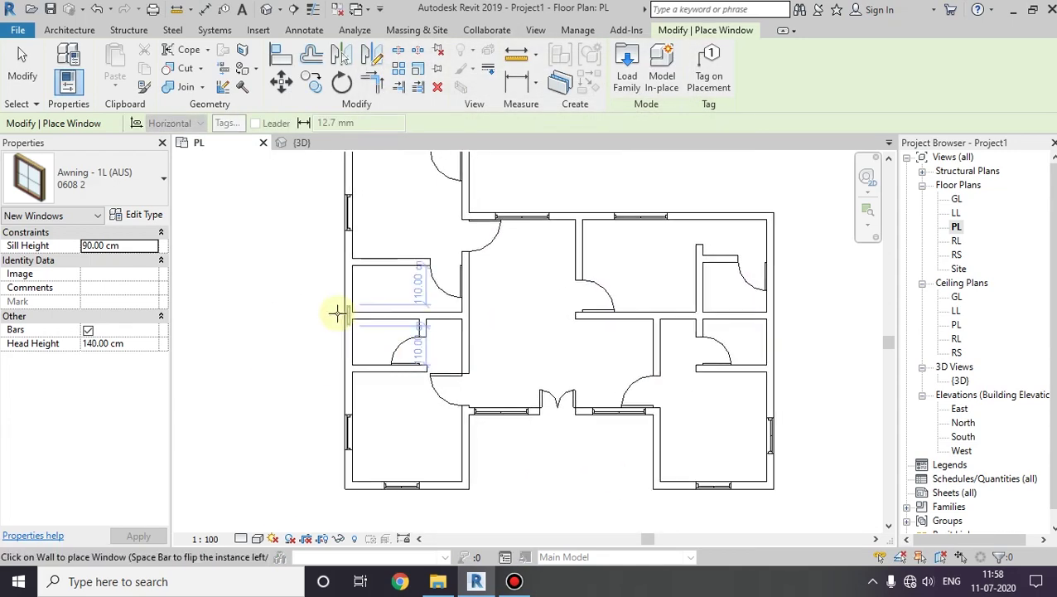
scroll(338, 312, up, 2)
scroll(342, 317, up, 2)
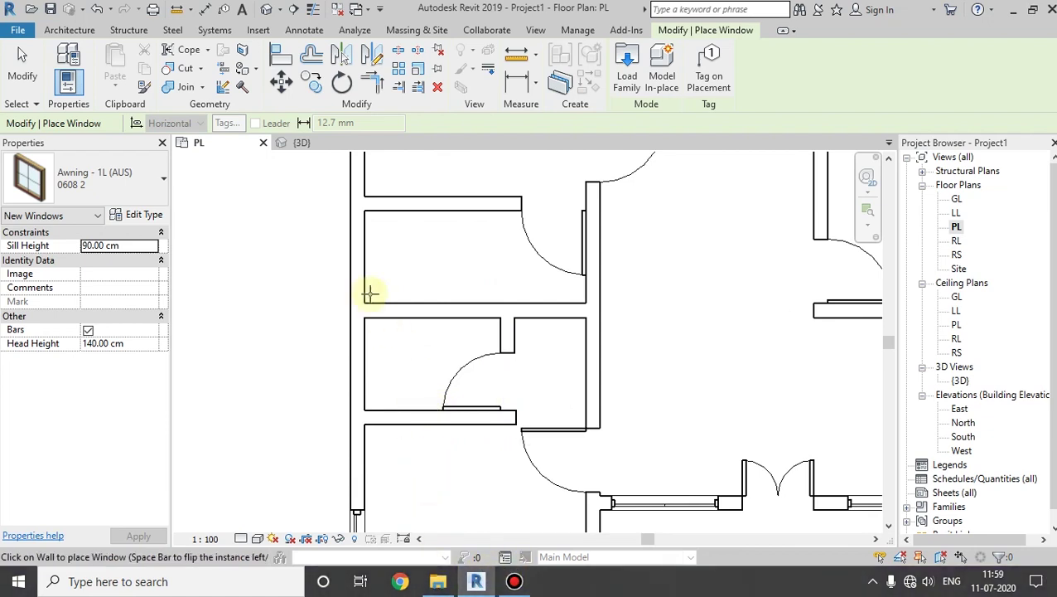
click(365, 257)
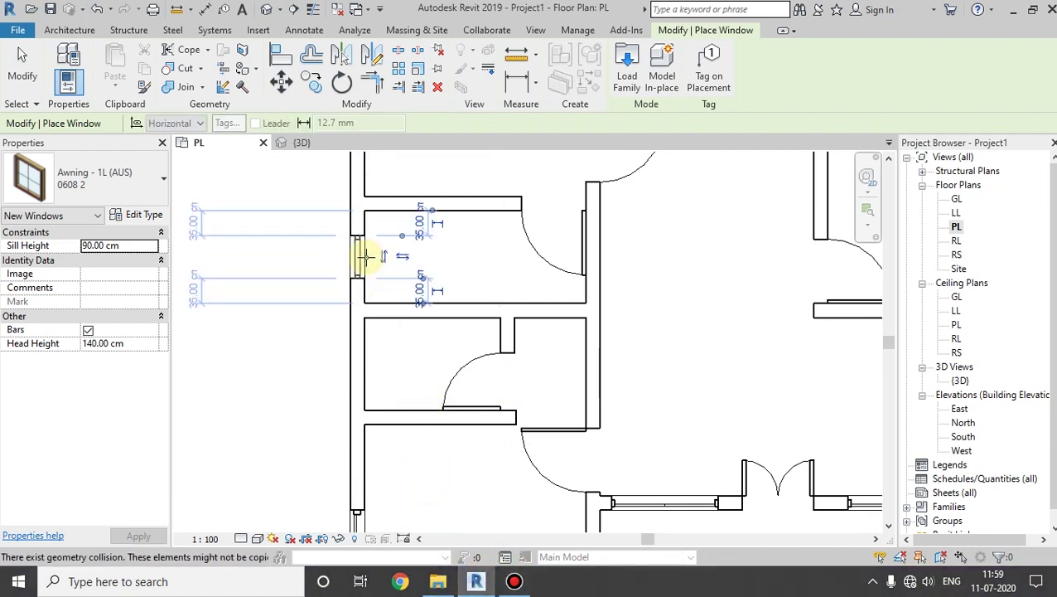
click(368, 363)
scroll(368, 363, down, 2)
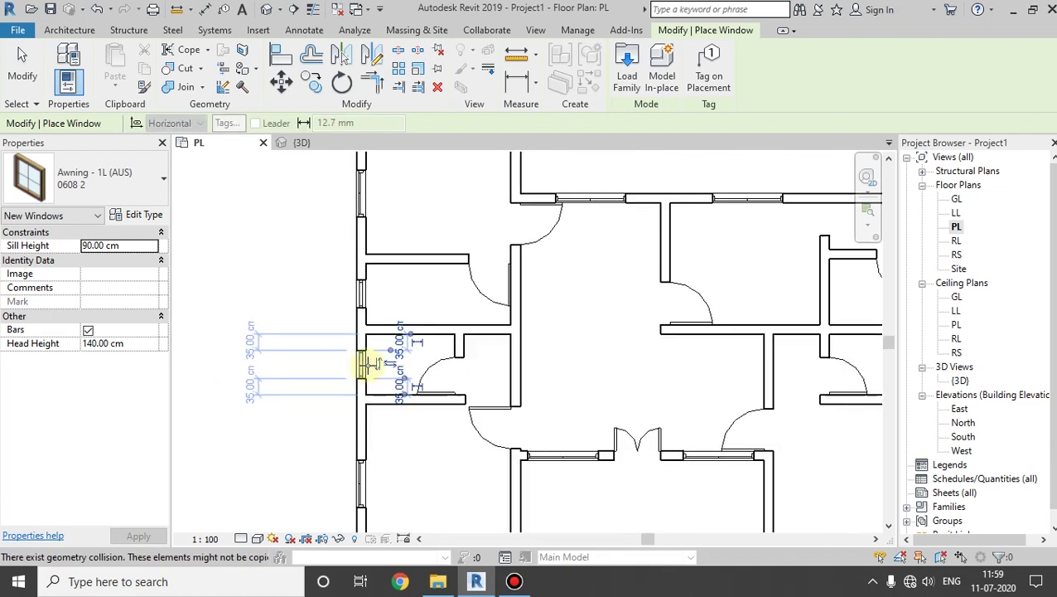
scroll(368, 363, down, 2)
middle_drag(618, 362, 464, 379)
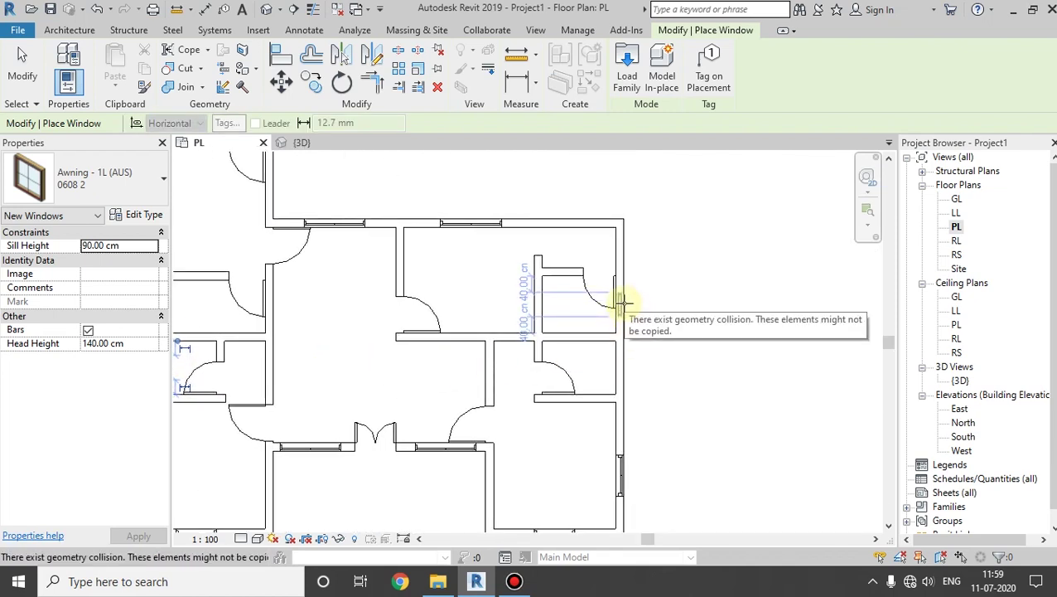
click(620, 304)
click(621, 365)
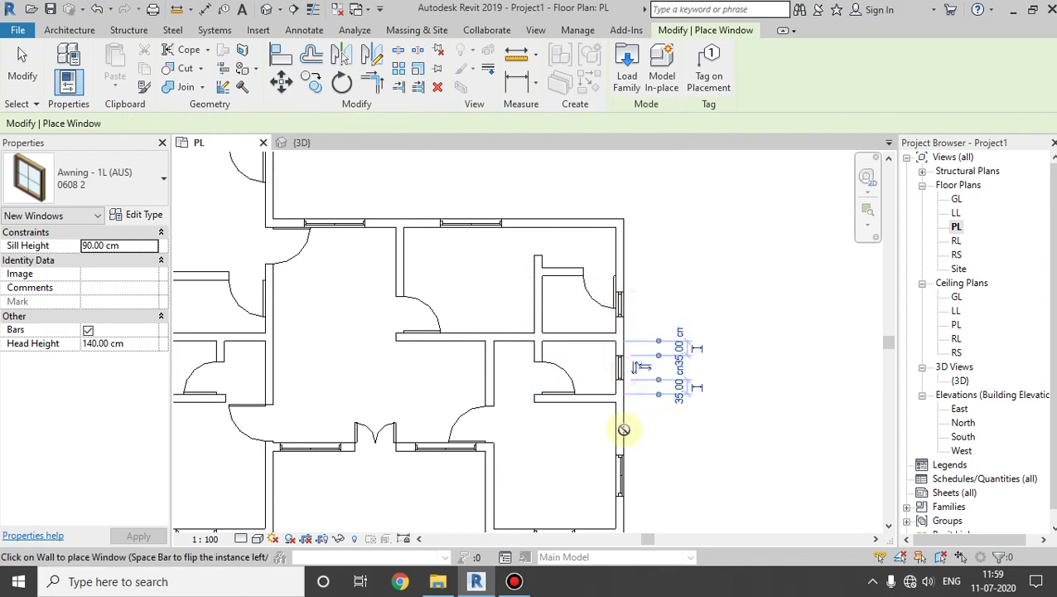
Open the 3D view, exit the Window tool, and orbit to the wall with the awning windows
click(266, 12)
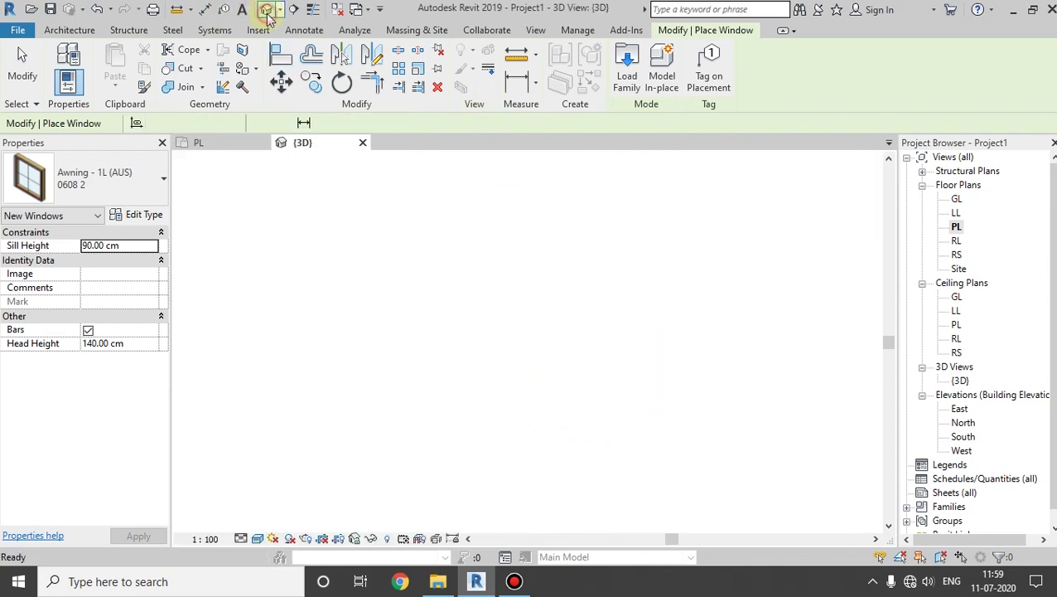
mouse_move(425, 373)
shift+middle_down()
mouse_move(419, 319)
mouse_move(463, 430)
shift+middle_up()
key(Escape)
key(Escape)
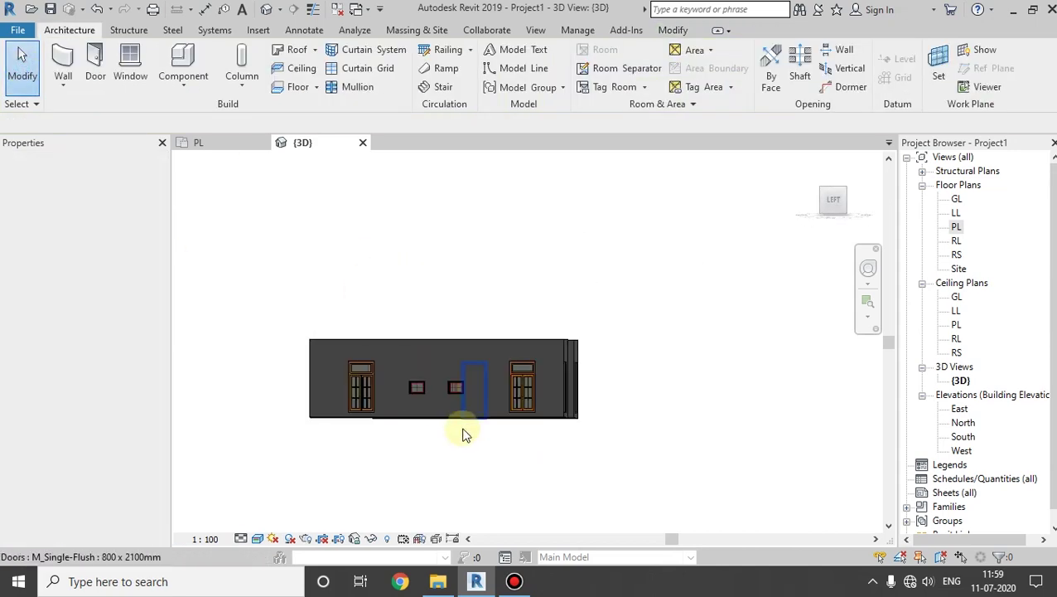
scroll(439, 389, up, 4)
shift+middle_drag(448, 393, 436, 398)
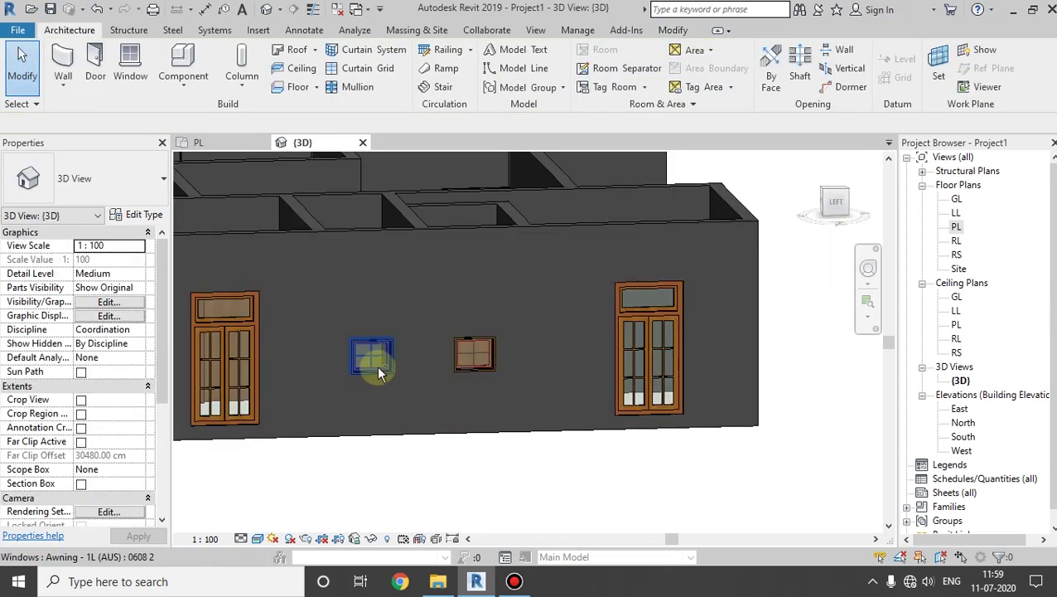
mouse_move(377, 365)
shift+middle_down()
mouse_move(354, 424)
mouse_move(337, 393)
mouse_move(466, 354)
mouse_move(437, 288)
mouse_move(444, 326)
shift+middle_up()
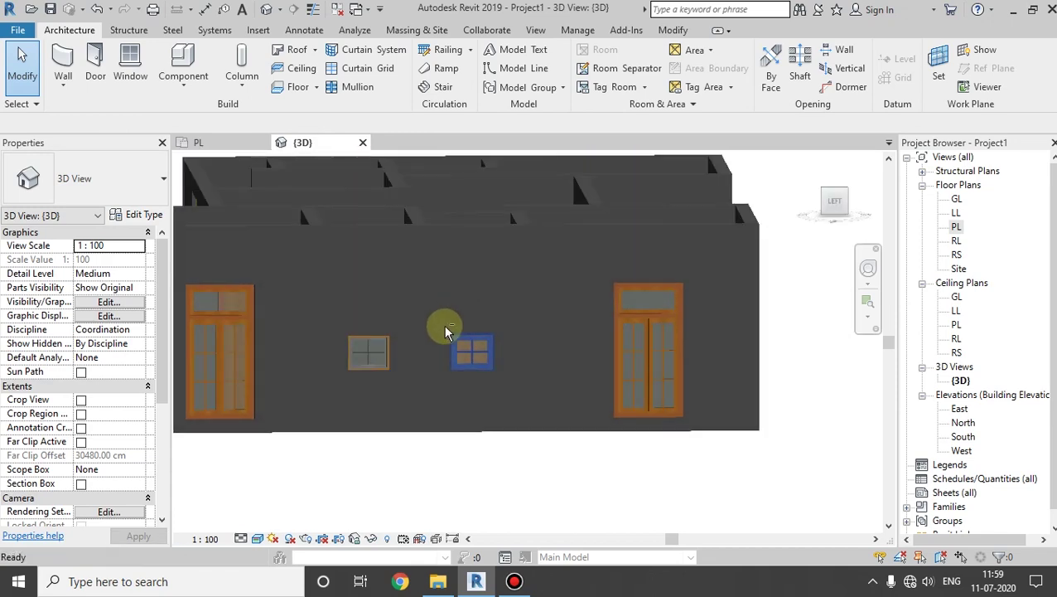
Set the small awning windows' sill height to 160 cm, giving a 210 cm head height
click(370, 345)
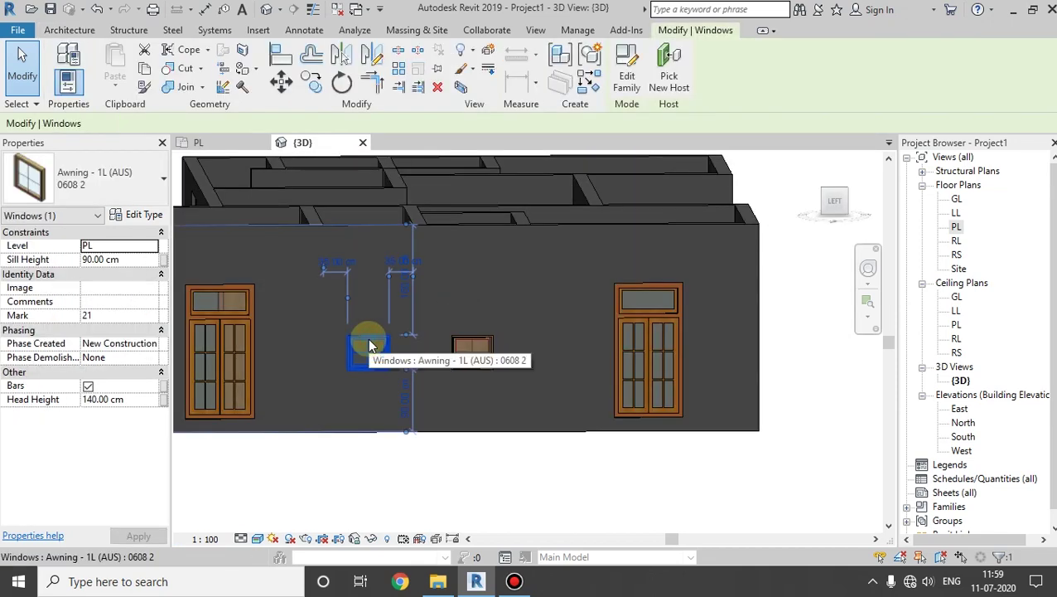
ctrl+click(472, 352)
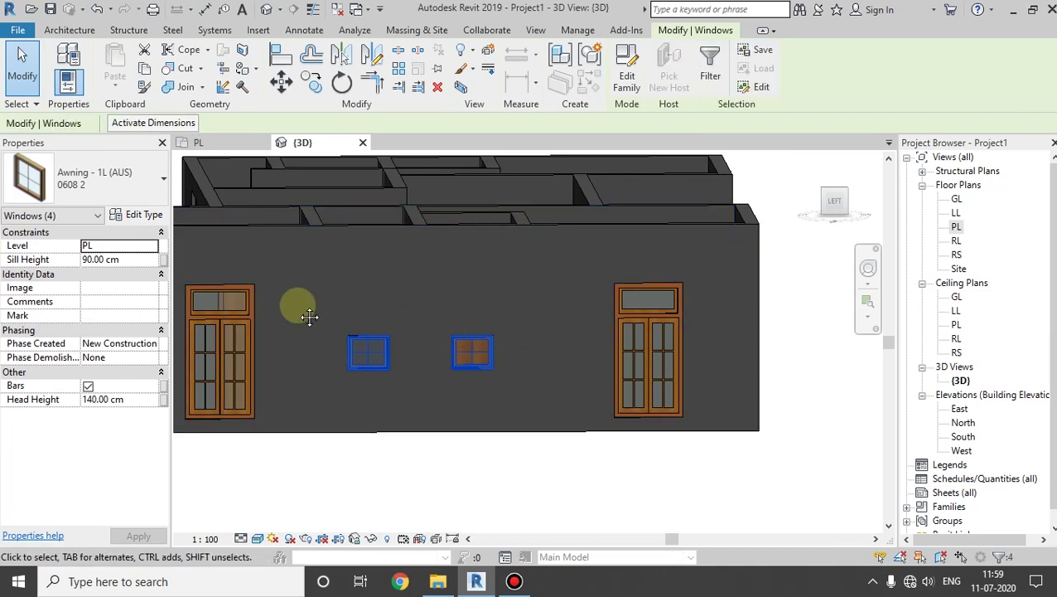
mouse_move(308, 317)
shift+middle_down()
mouse_move(668, 323)
mouse_move(551, 349)
mouse_move(571, 343)
mouse_move(500, 254)
mouse_move(524, 287)
shift+middle_up()
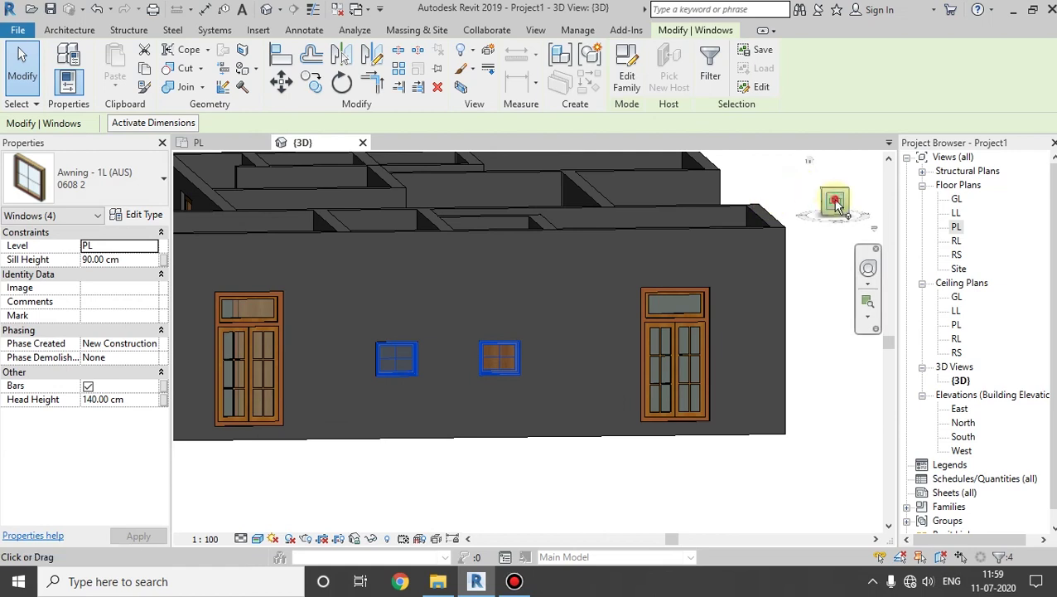
click(832, 201)
middle_drag(508, 344, 414, 364)
text(150)
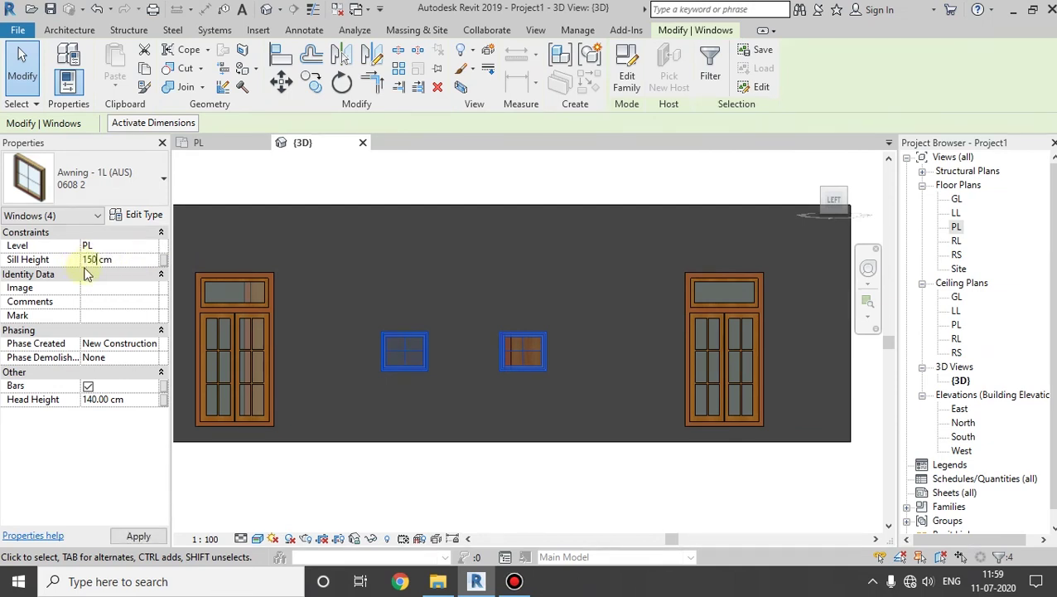
text(160)
key(Return)
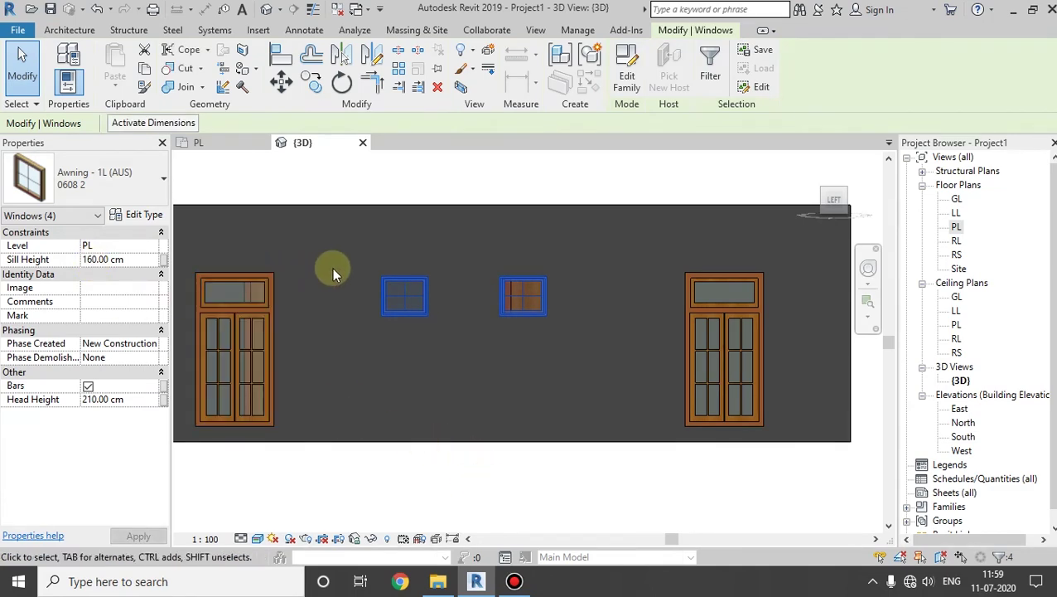
click(586, 491)
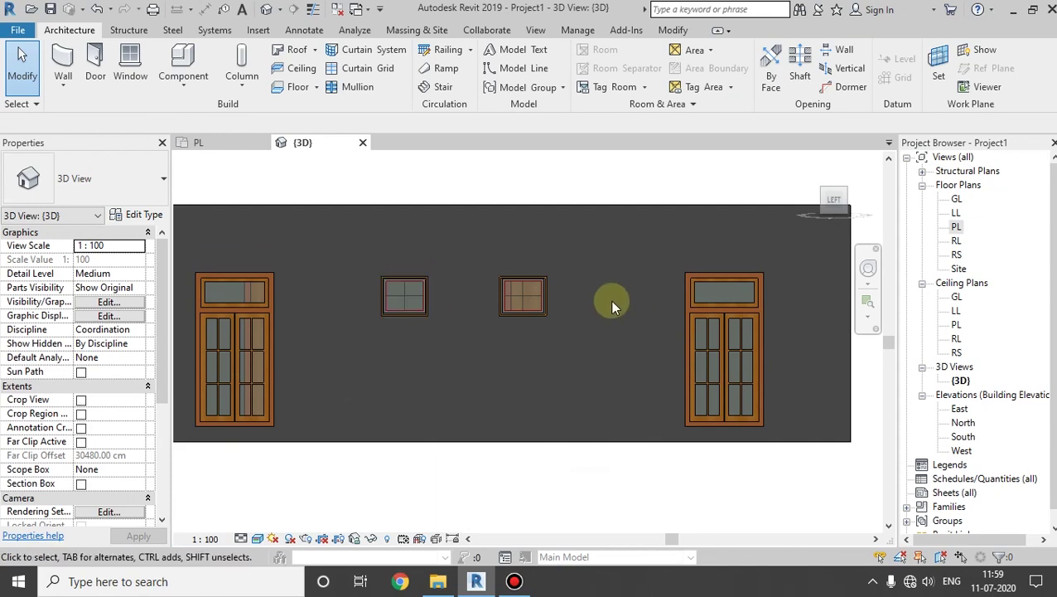
Orbit around the whole house to review, then return to the PL floor plan
mouse_move(571, 313)
shift+middle_down()
mouse_move(557, 363)
mouse_move(574, 309)
mouse_move(563, 340)
mouse_move(618, 309)
mouse_move(604, 330)
shift+middle_up()
click(833, 203)
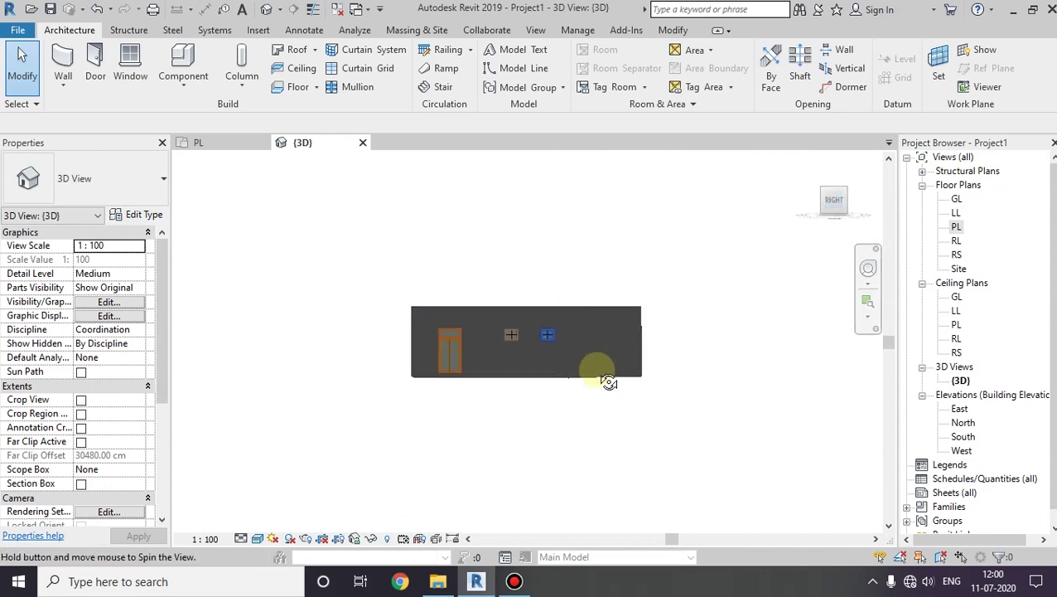
mouse_move(601, 377)
shift+middle_down()
mouse_move(677, 434)
mouse_move(676, 483)
mouse_move(647, 451)
mouse_move(470, 420)
mouse_move(398, 364)
mouse_move(512, 371)
mouse_move(538, 390)
mouse_move(577, 507)
mouse_move(540, 478)
mouse_move(707, 502)
mouse_move(724, 370)
mouse_move(478, 517)
mouse_move(856, 200)
shift+middle_up()
click(833, 198)
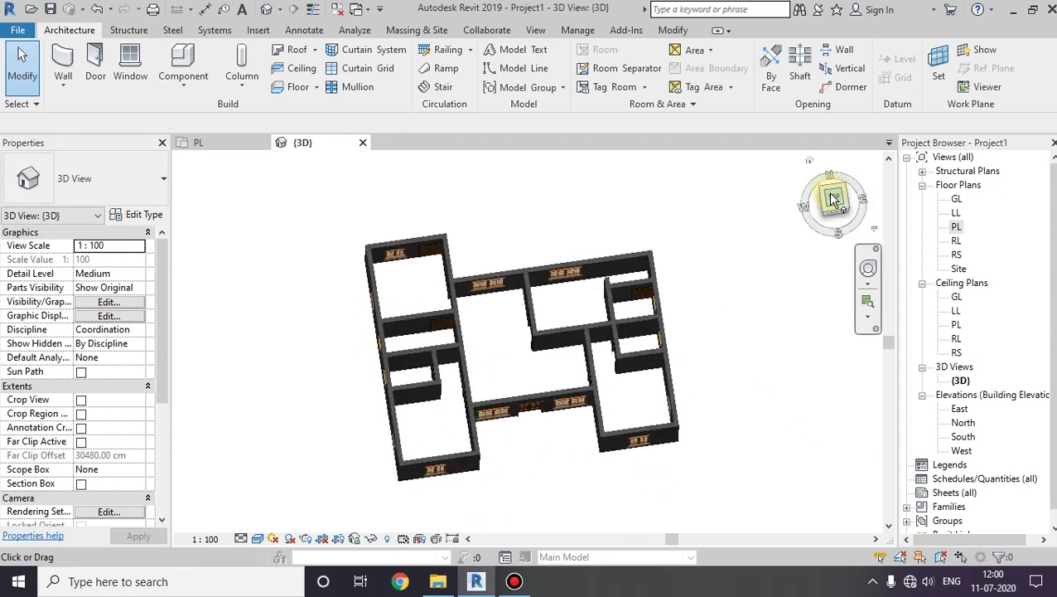
double_click(956, 226)
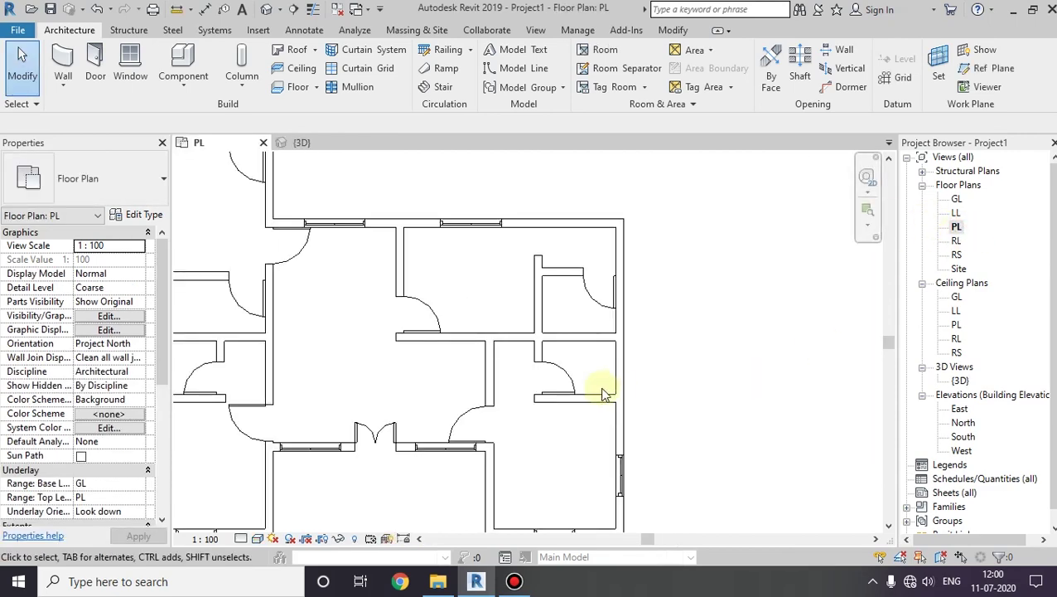
Measure the 210 cm wall beside the entrance with a temporary dimension
scroll(613, 382, down, 3)
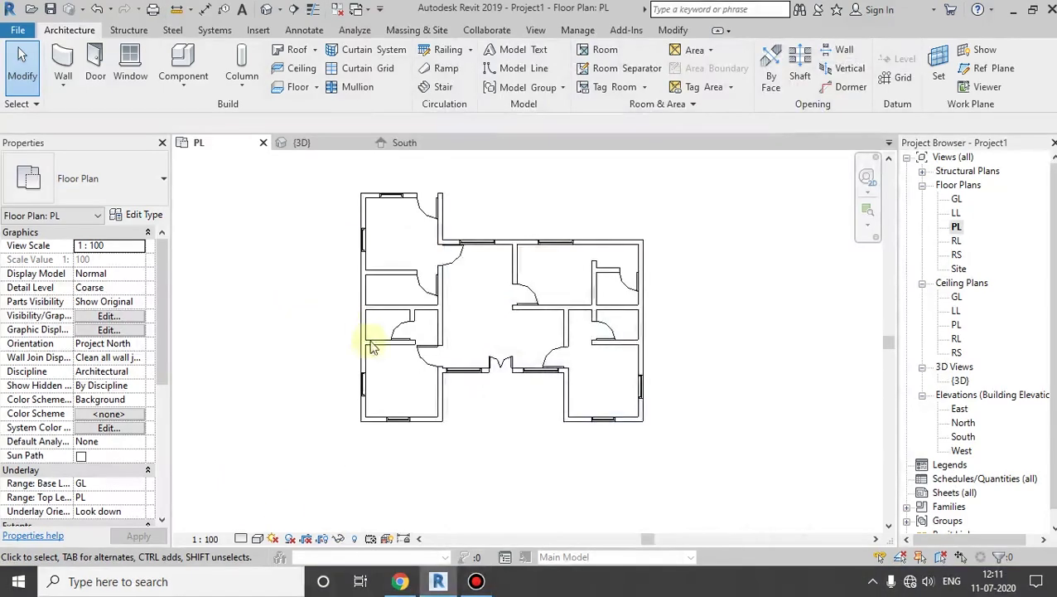
middle_drag(370, 347, 348, 361)
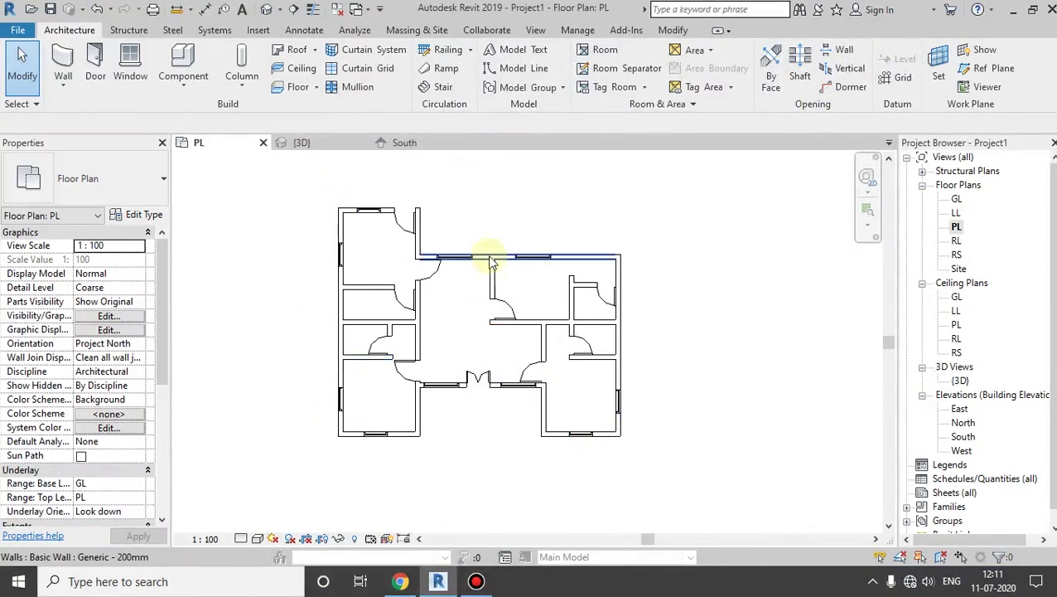
scroll(436, 365, up, 2)
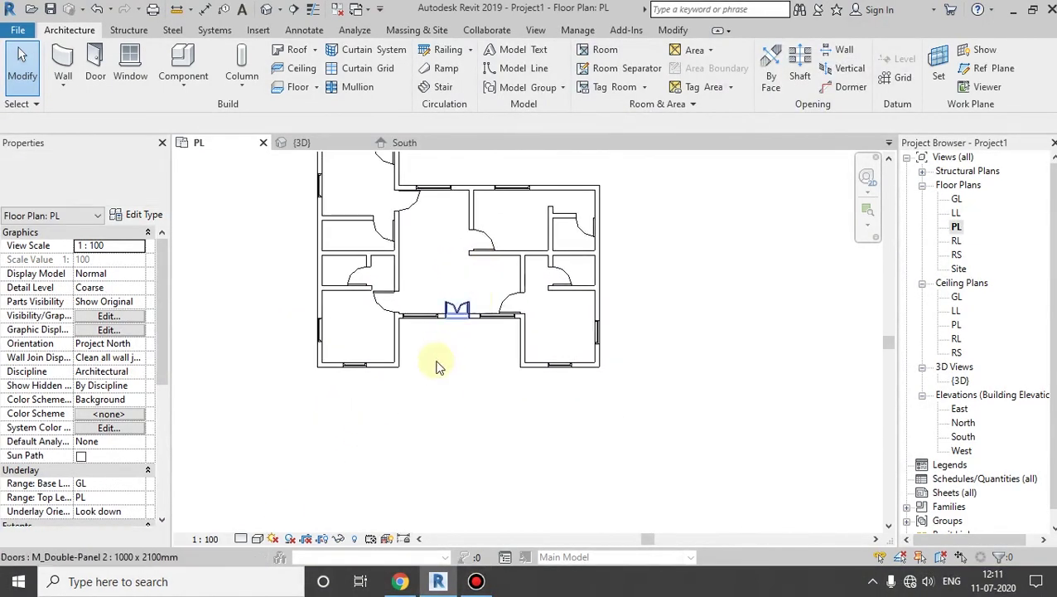
scroll(437, 365, up, 3)
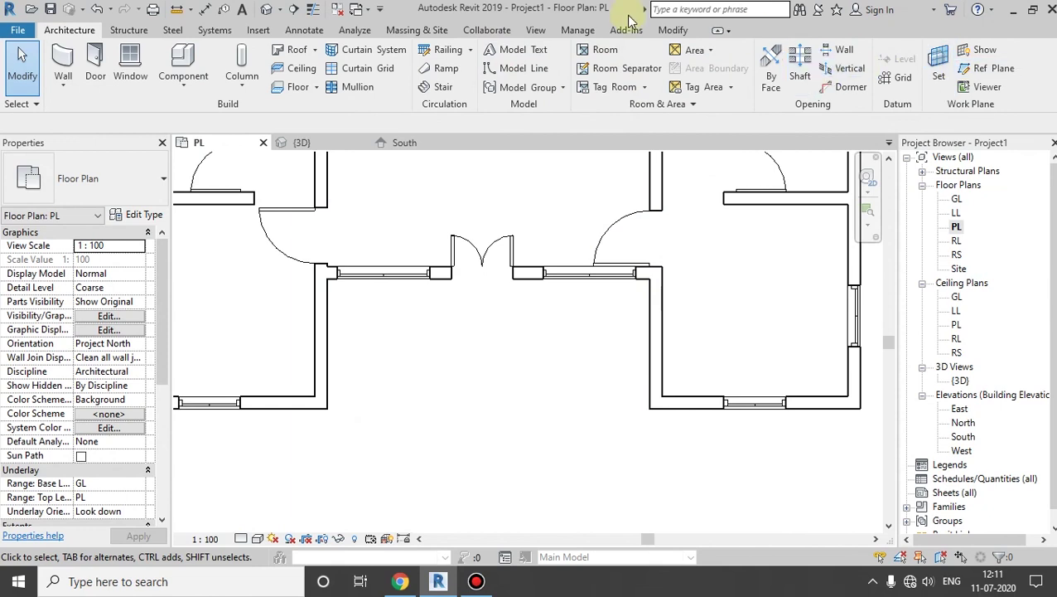
click(673, 30)
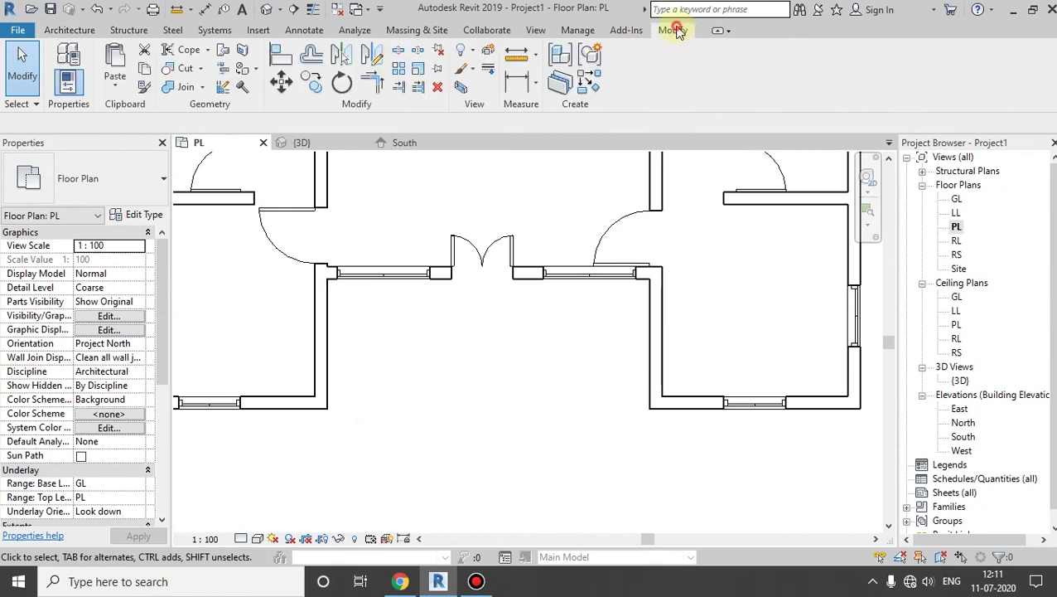
click(651, 287)
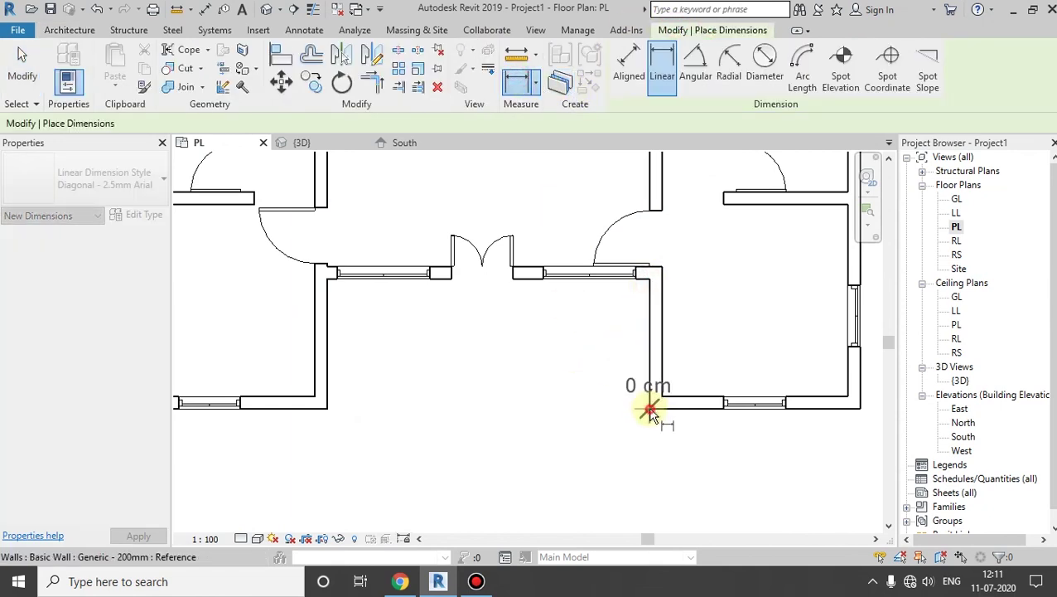
click(649, 410)
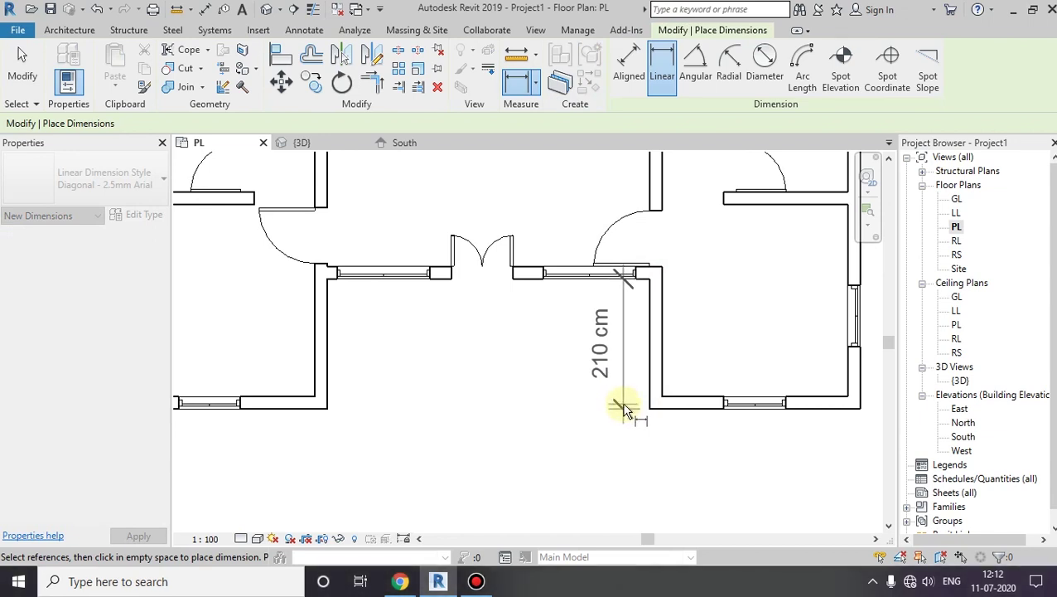
key(Escape)
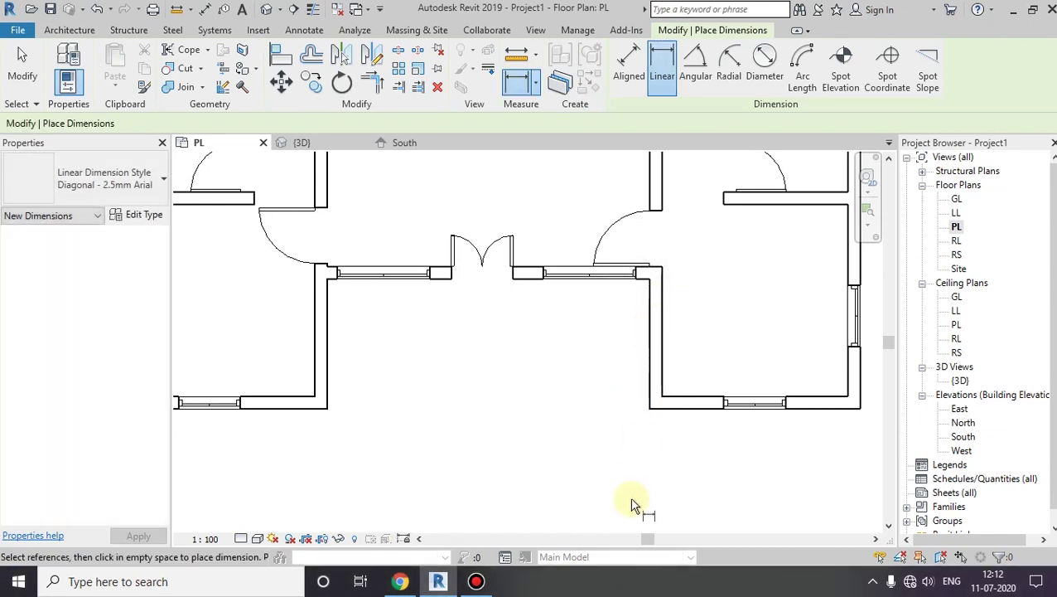
key(Escape)
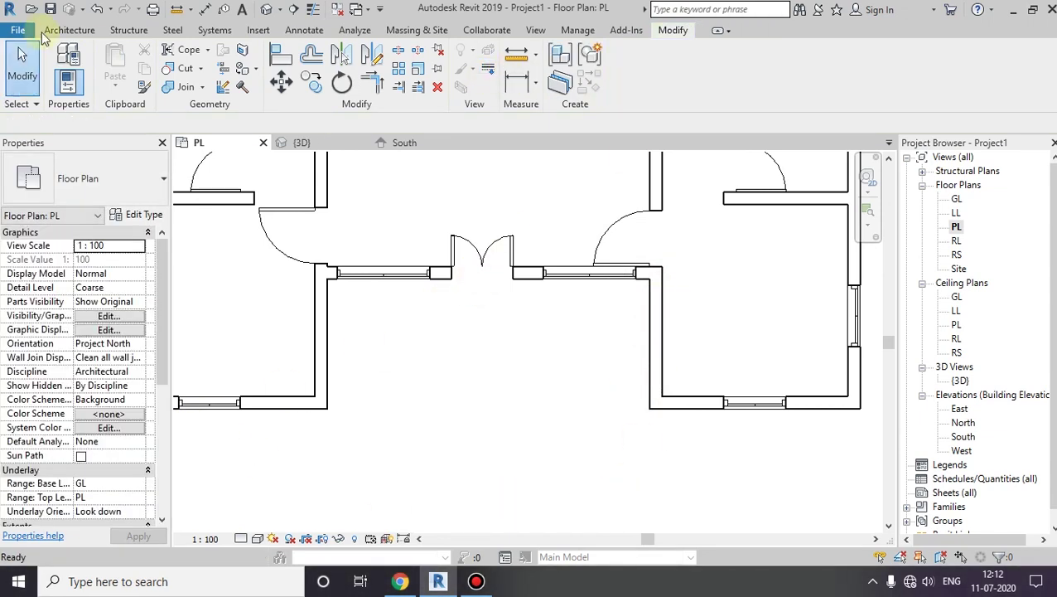
Sketch the 70 cm deep porch rectangle in model lines in front of the entrance
click(61, 35)
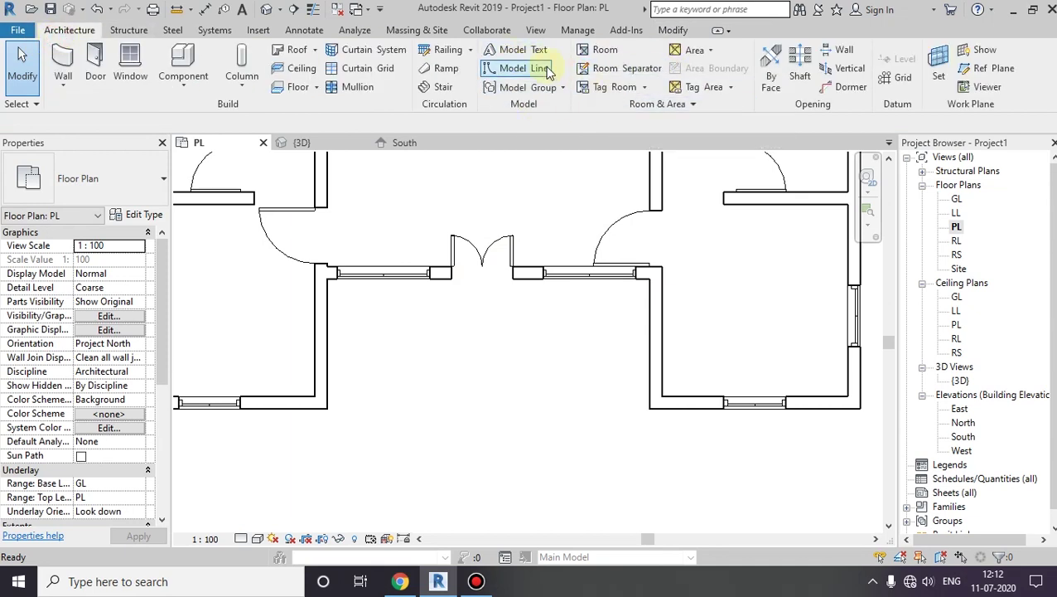
click(649, 408)
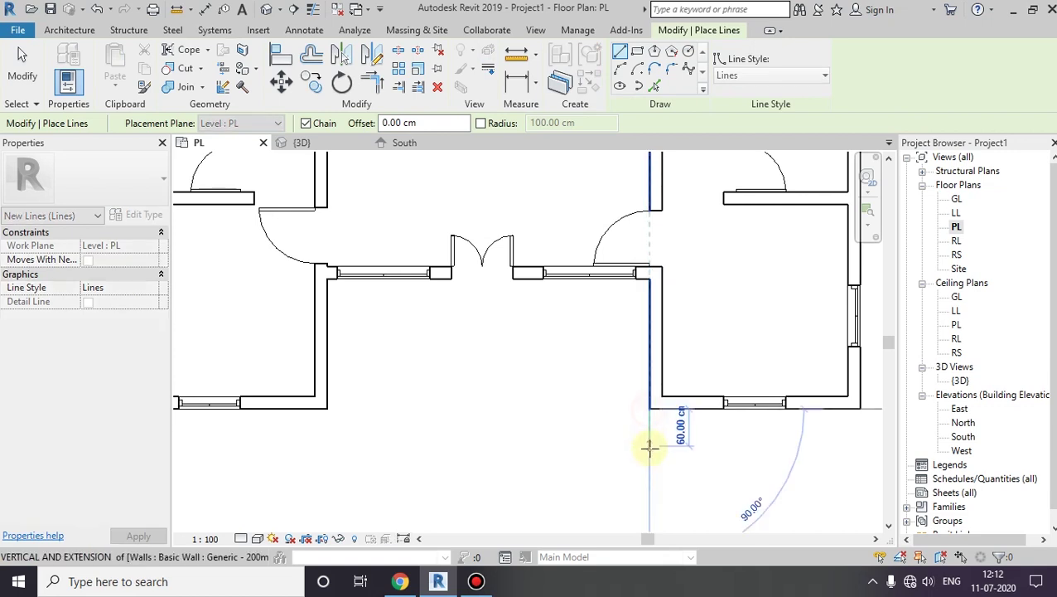
text(70)
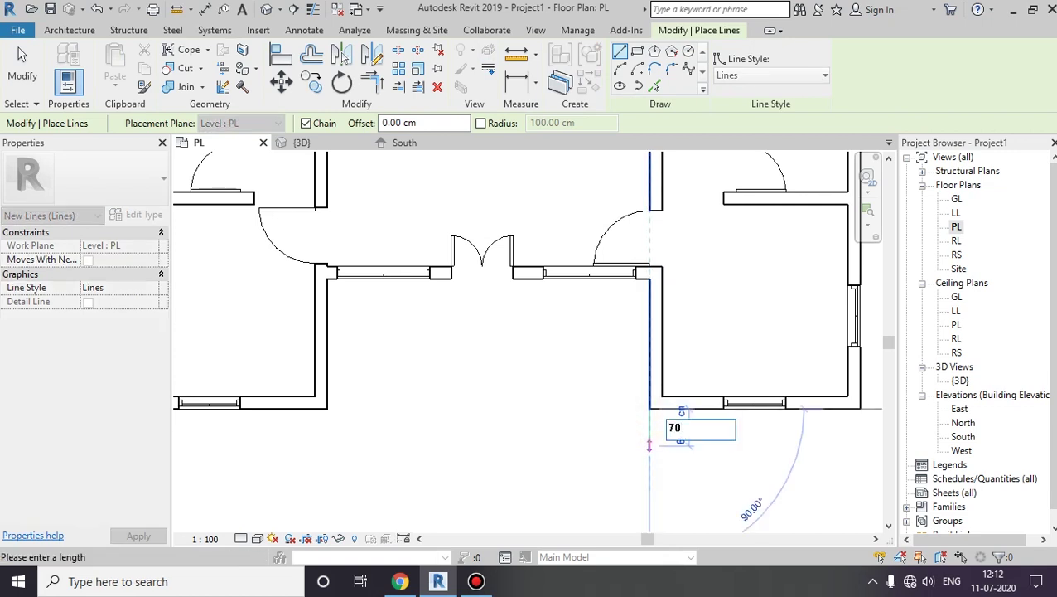
click(649, 446)
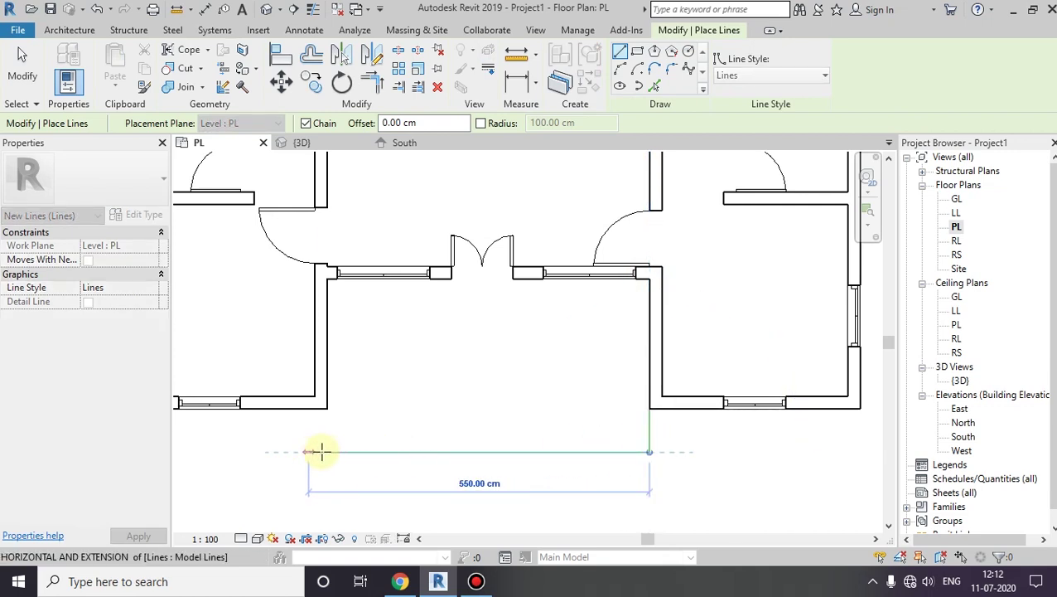
click(328, 451)
click(327, 407)
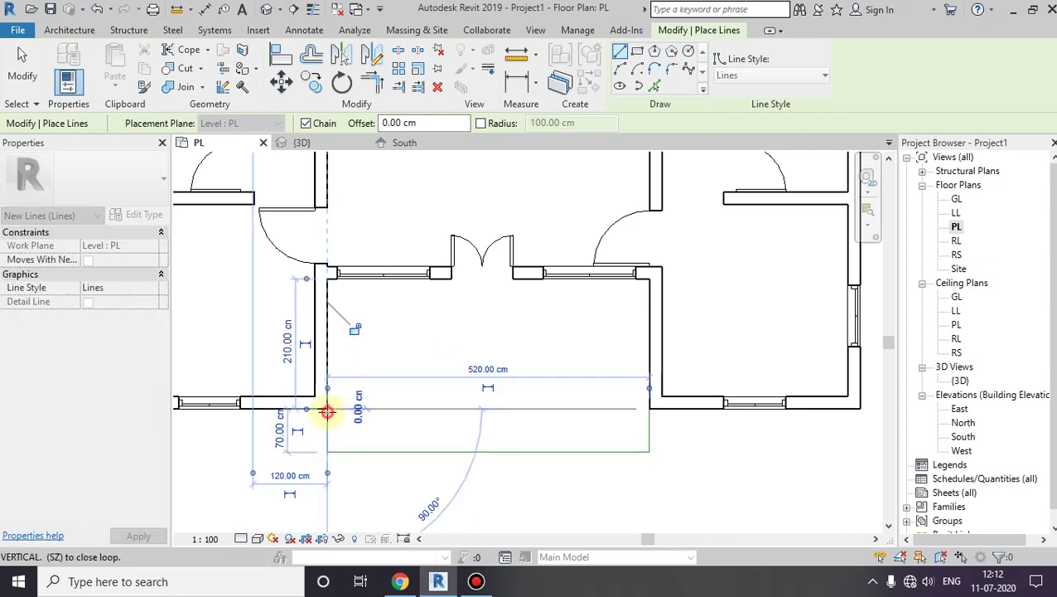
key(Escape)
key(Escape)
scroll(463, 447, down, 3)
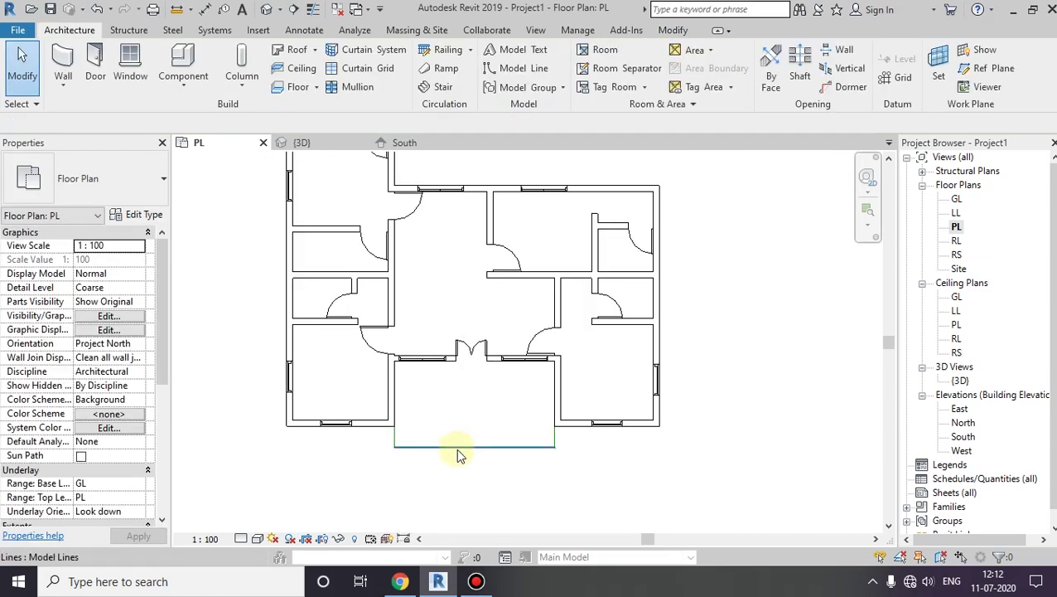
middle_drag(456, 449, 475, 489)
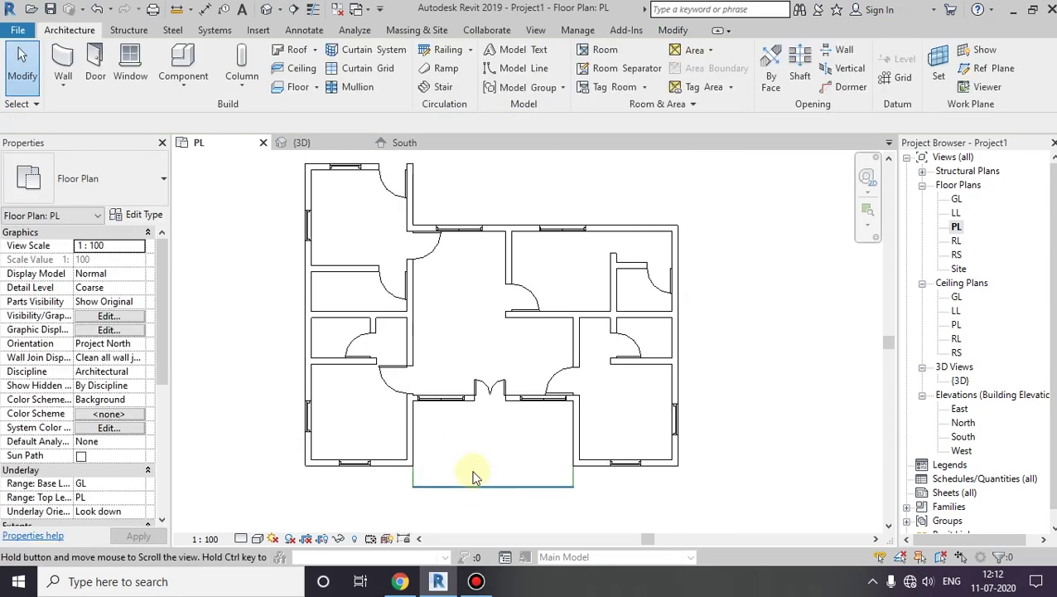
Start an architectural floor on PL and trace the left wall edge with a 10 cm outside offset
click(316, 87)
click(324, 120)
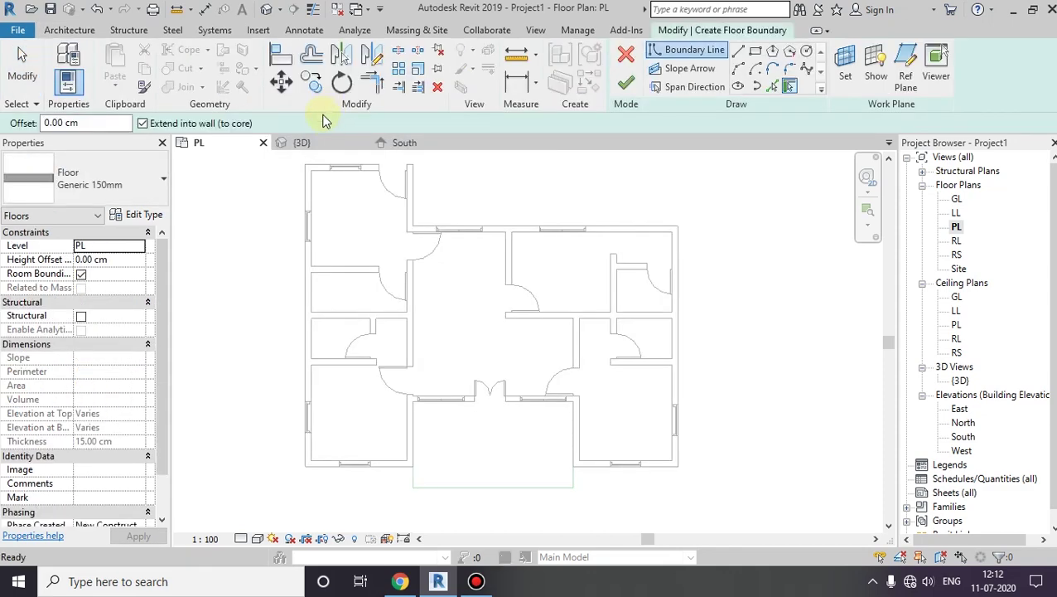
click(739, 53)
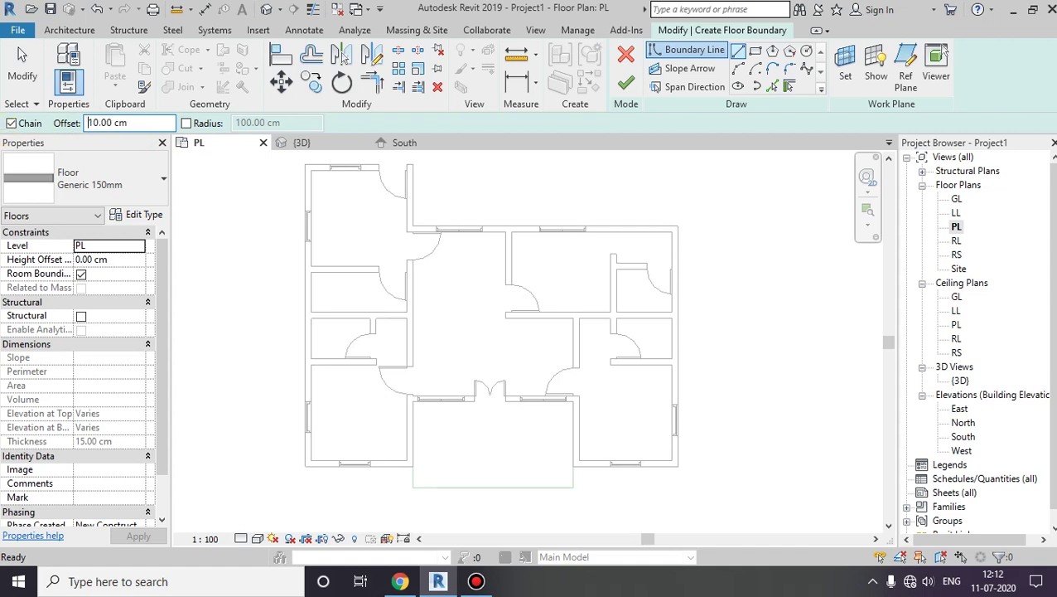
click(306, 465)
middle_drag(303, 170, 315, 270)
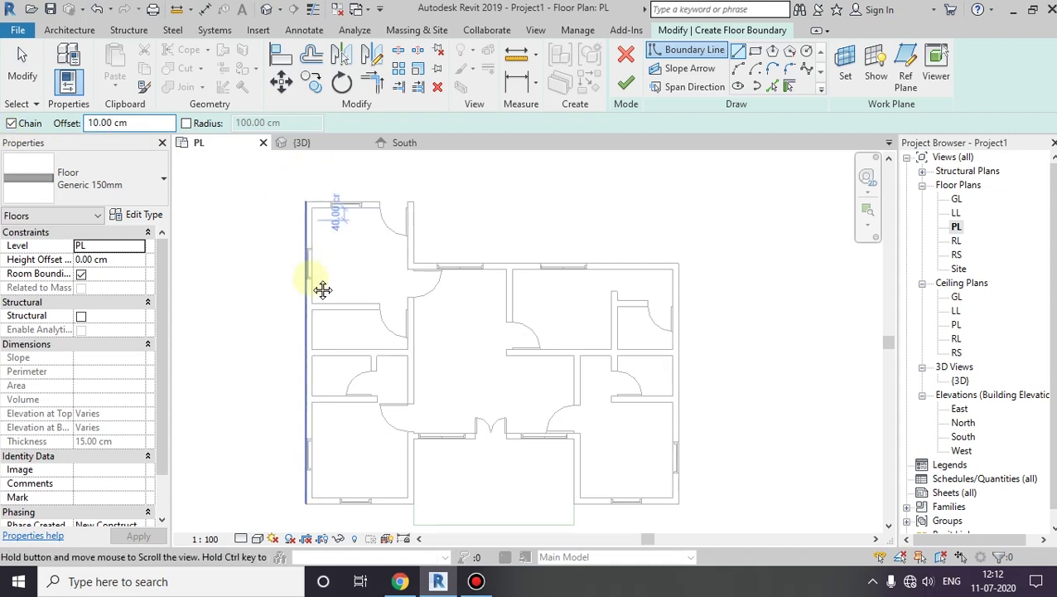
click(314, 265)
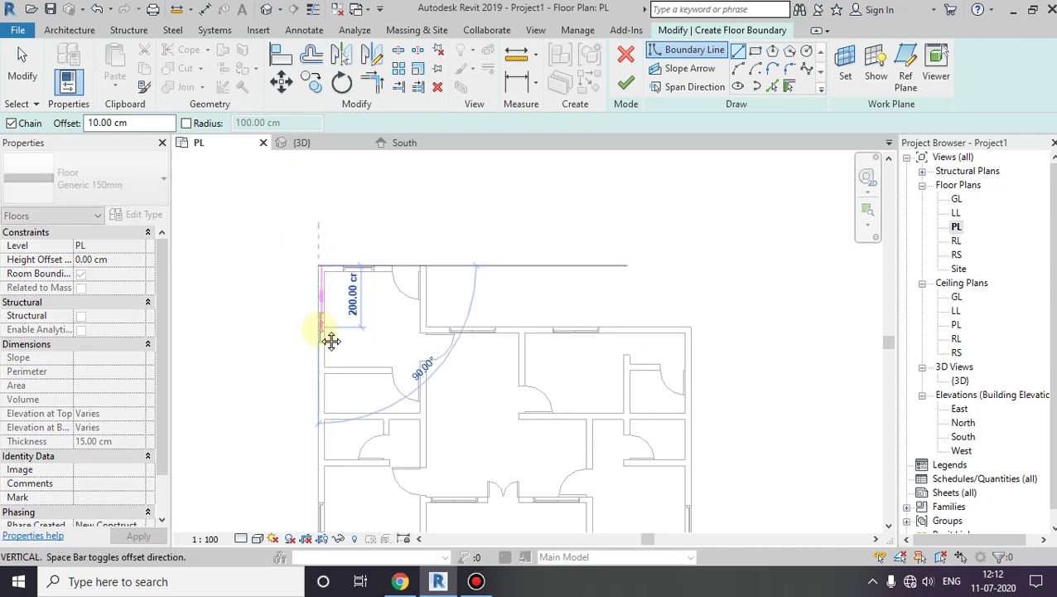
scroll(323, 273, up, 4)
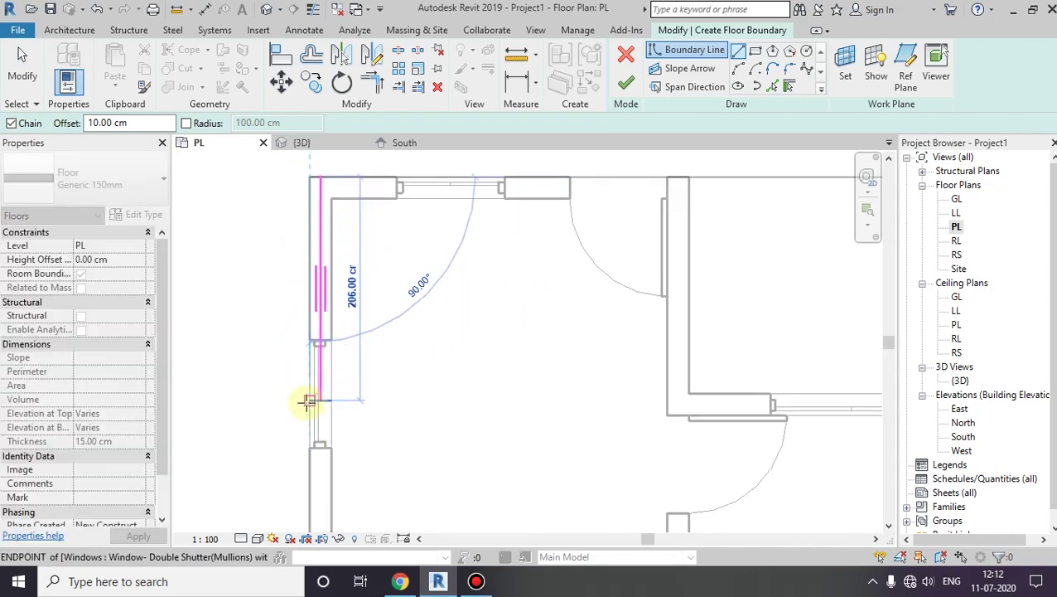
mouse_move(306, 401)
middle_down()
mouse_move(347, 401)
mouse_move(374, 477)
mouse_move(432, 424)
middle_up()
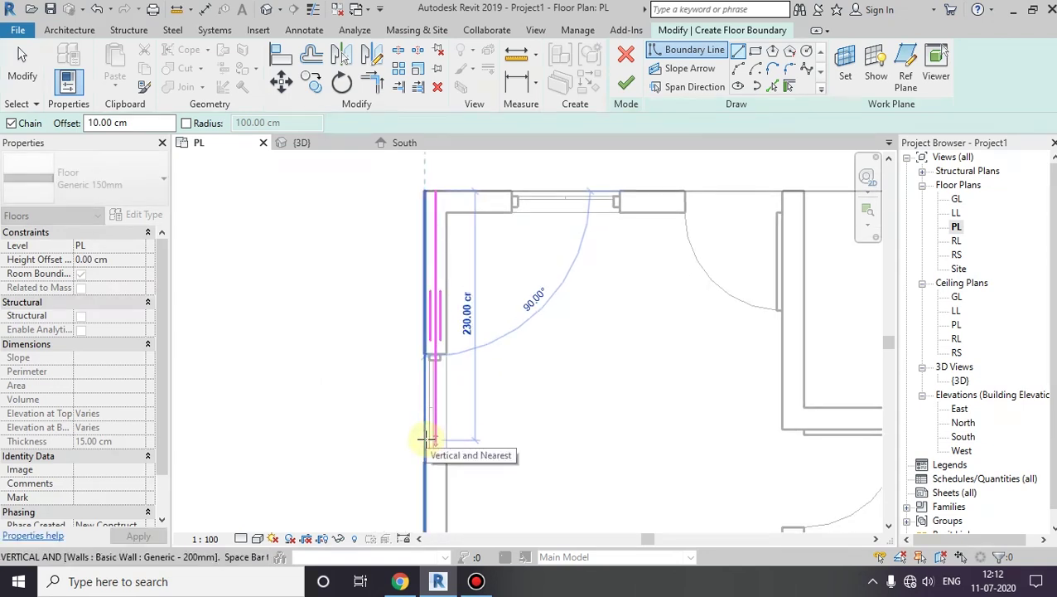
key(space)
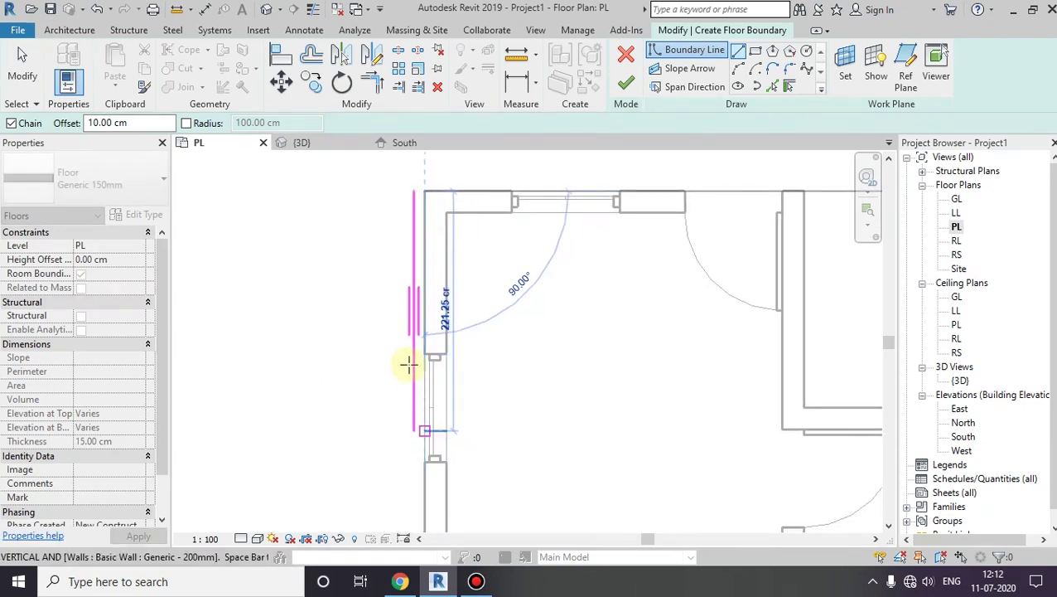
scroll(420, 496, down, 1)
mouse_move(420, 495)
middle_down()
mouse_move(439, 413)
mouse_move(535, 432)
middle_up()
scroll(443, 431, down, 1)
scroll(445, 439, down, 1)
middle_drag(555, 353, 555, 146)
scroll(537, 340, up, 1)
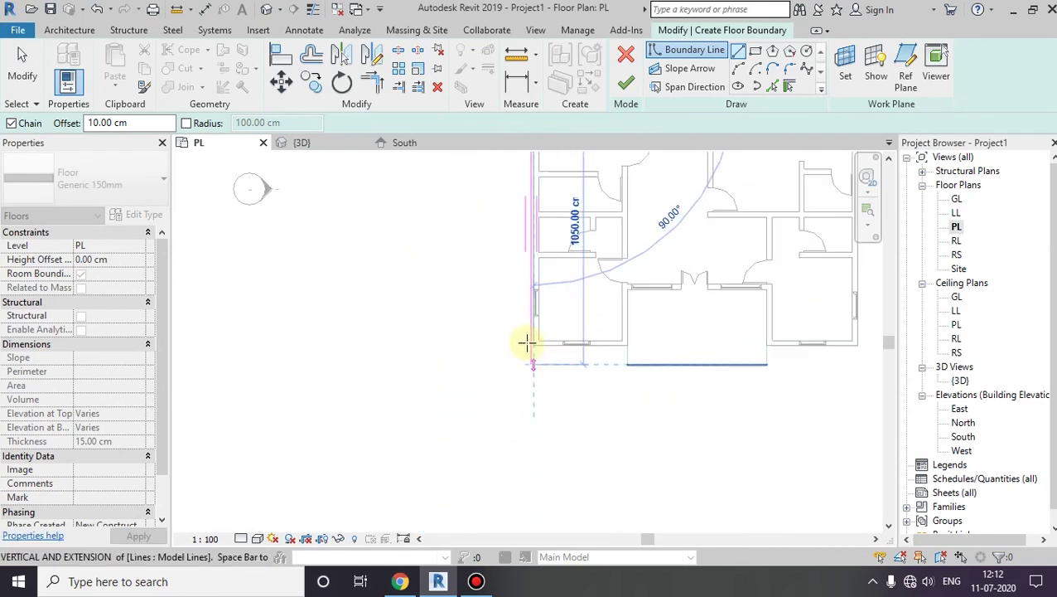
scroll(526, 342, up, 1)
click(546, 344)
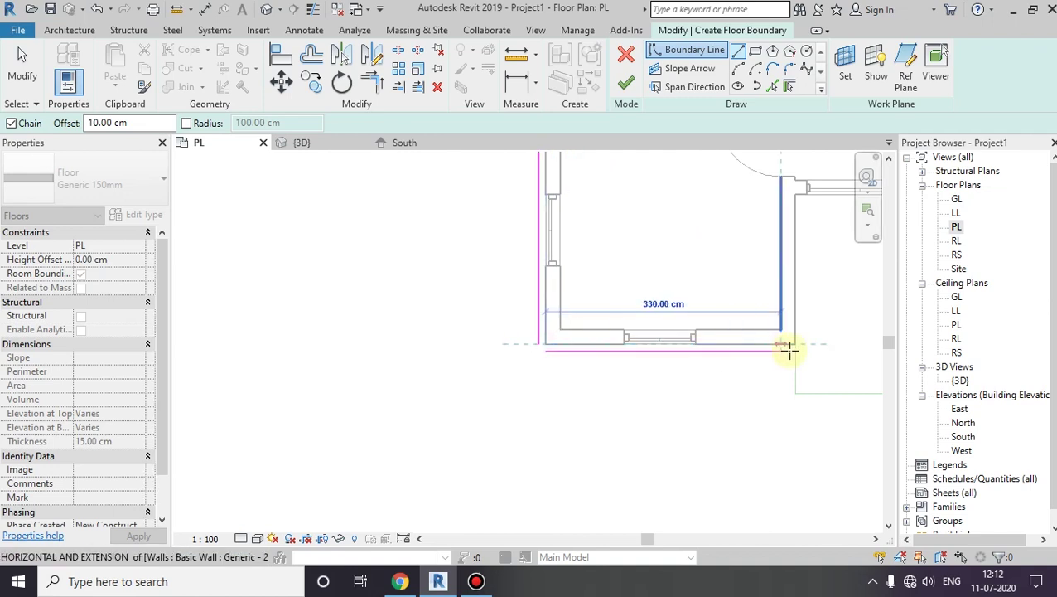
Trace the porch, right and top wall edges to close the boundary and finish the 109.580 m² floor
click(790, 348)
click(794, 393)
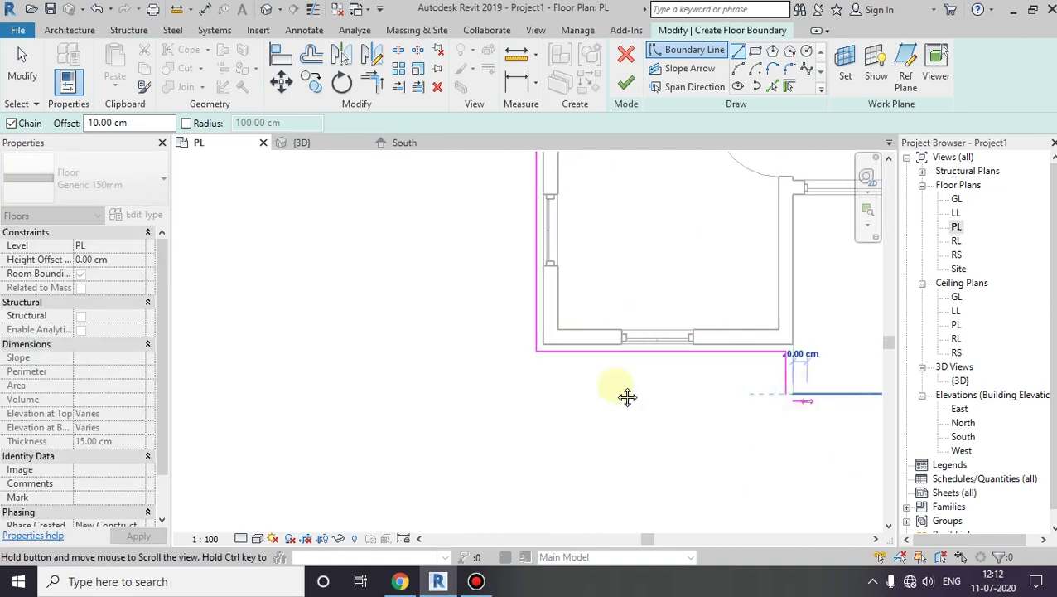
middle_drag(794, 393, 573, 396)
click(675, 399)
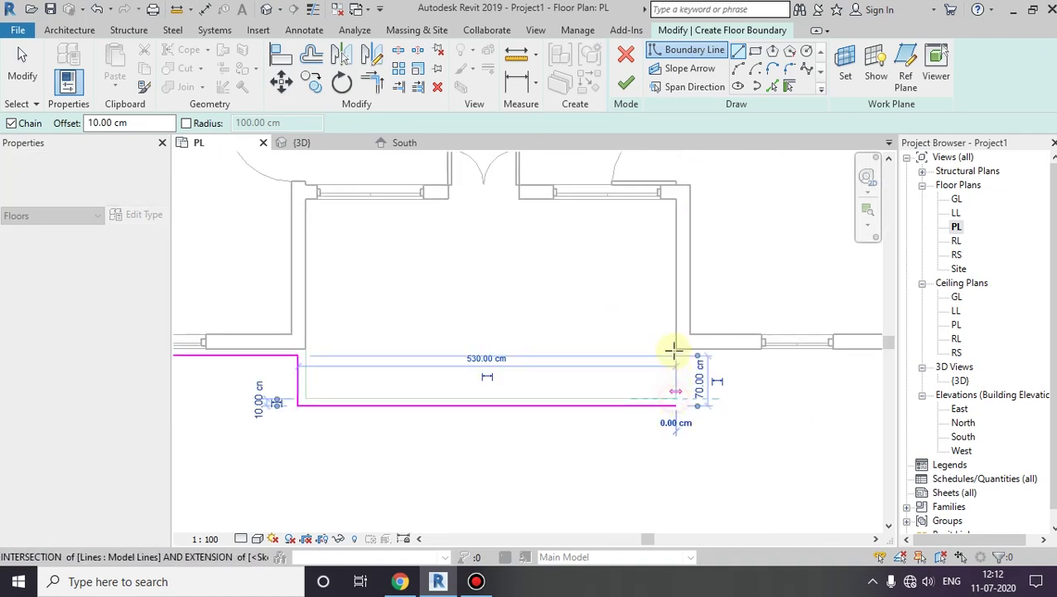
scroll(710, 396, down, 2)
scroll(530, 408, down, 2)
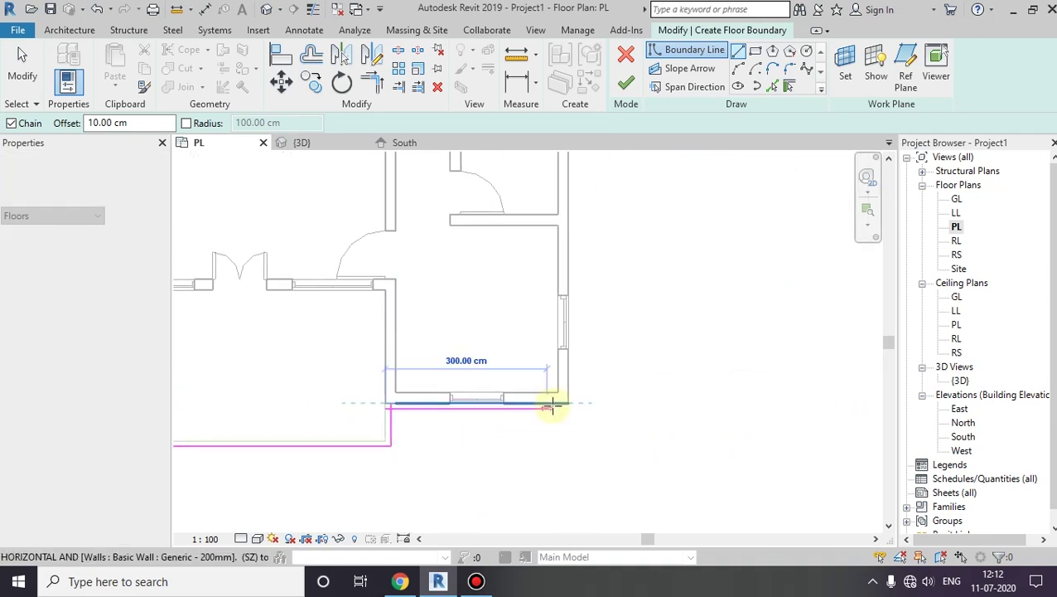
click(566, 403)
middle_drag(566, 349, 582, 590)
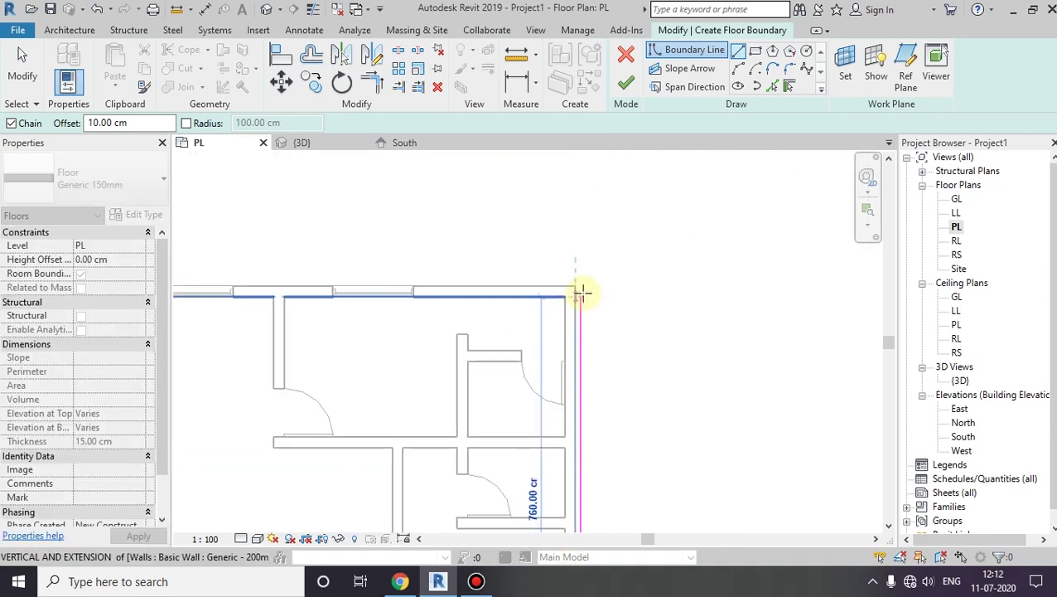
click(646, 295)
scroll(574, 286, up, 2)
middle_drag(821, 311, 565, 298)
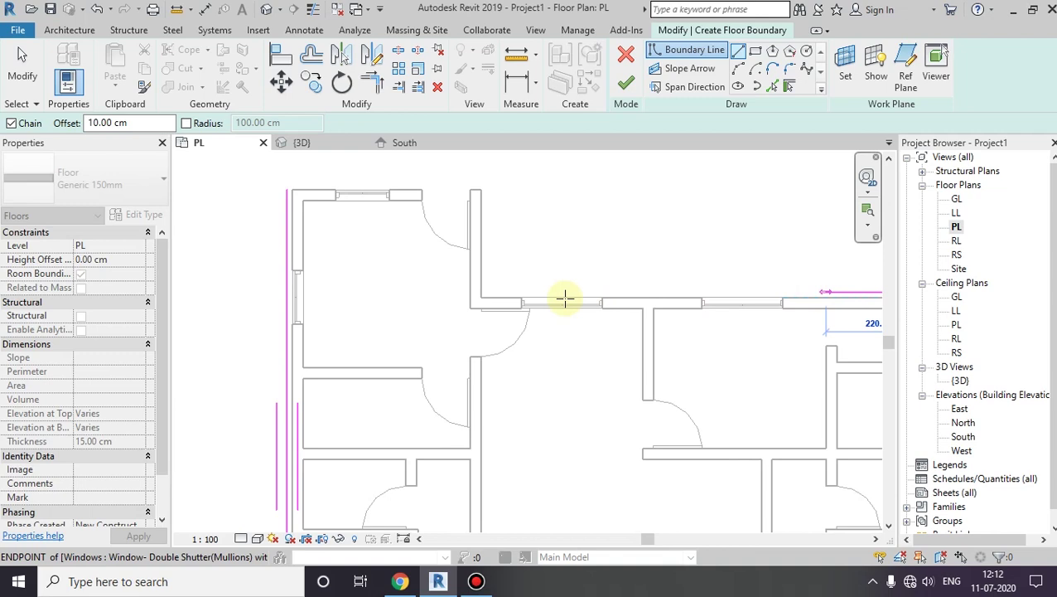
click(481, 295)
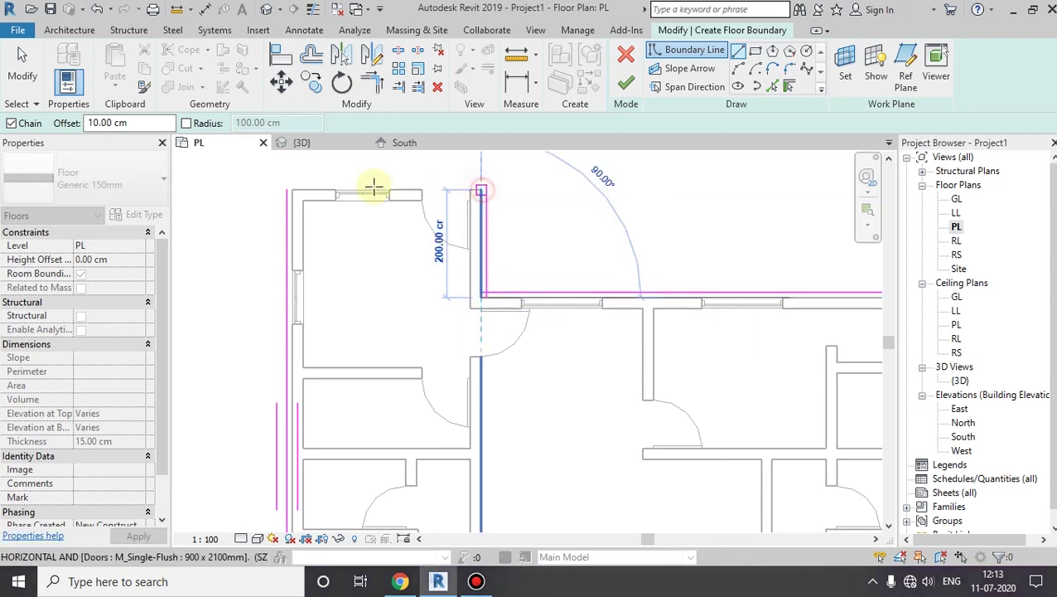
click(290, 190)
scroll(314, 316, down, 2)
scroll(351, 343, down, 2)
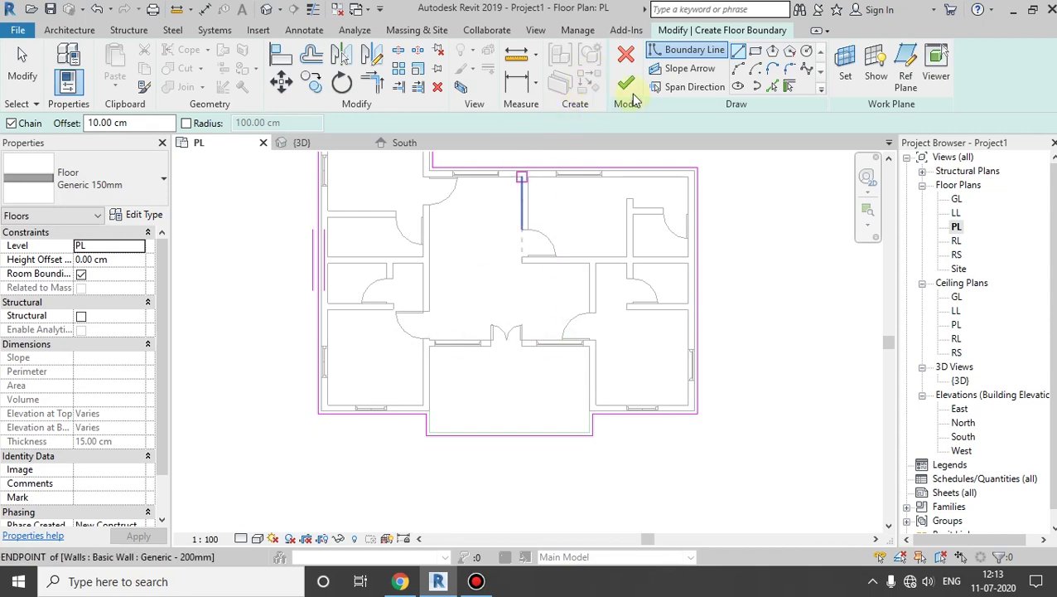
click(628, 90)
Inspect the new floor and the porch outline lines in the 3D view
click(265, 9)
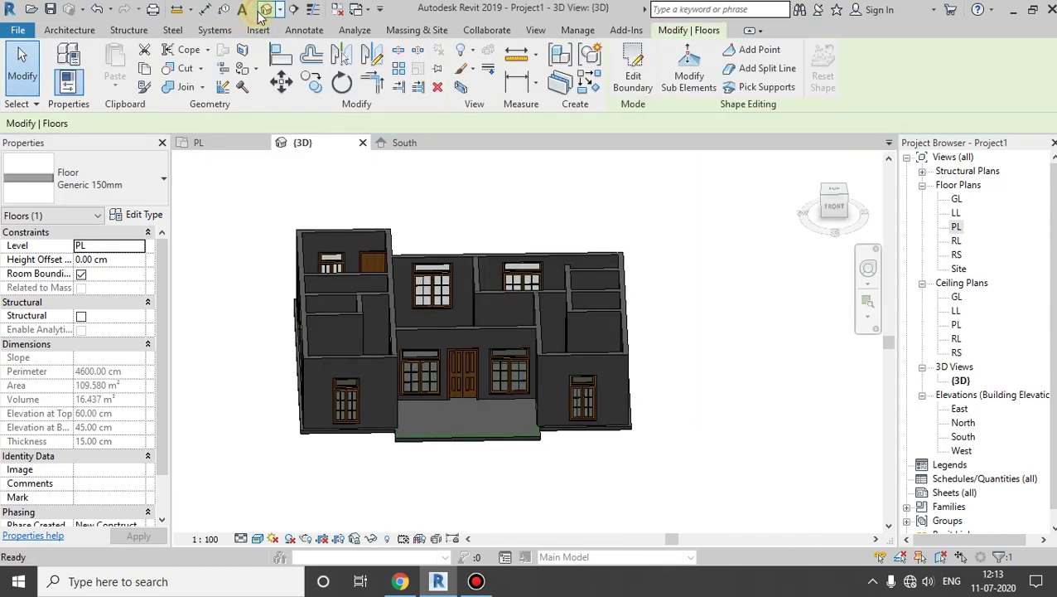
mouse_move(430, 405)
shift+middle_down()
mouse_move(453, 381)
mouse_move(438, 401)
shift+middle_up()
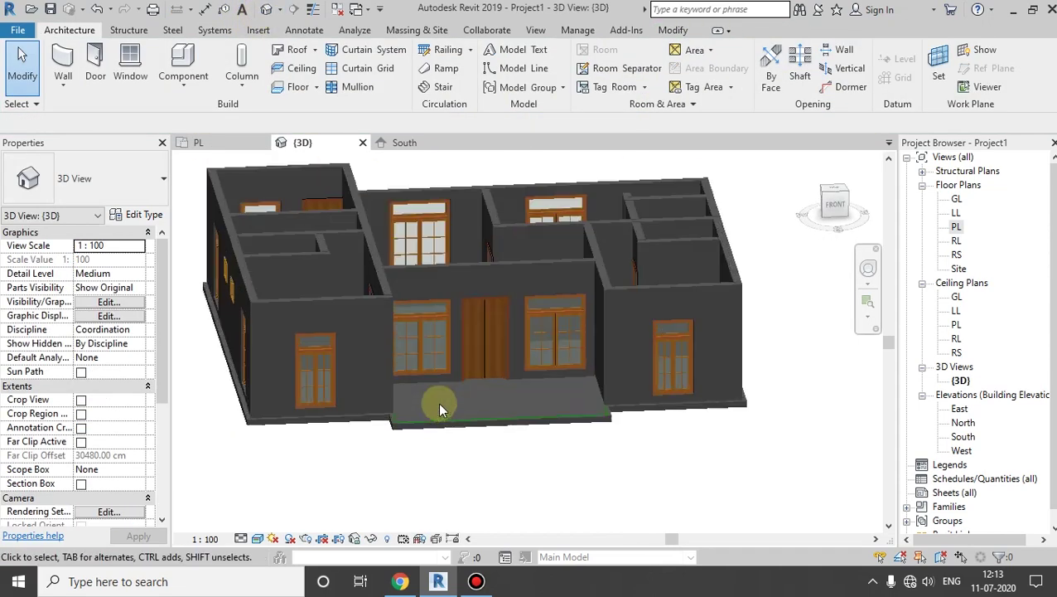
scroll(434, 415, up, 3)
click(359, 429)
key(Escape)
click(362, 433)
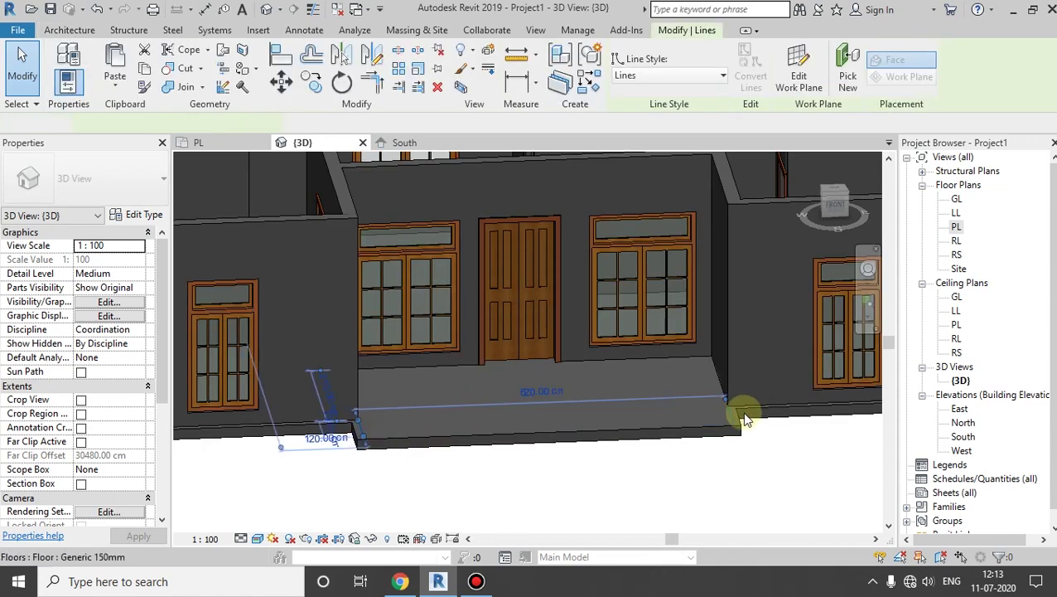
key(Escape)
click(729, 419)
key(Escape)
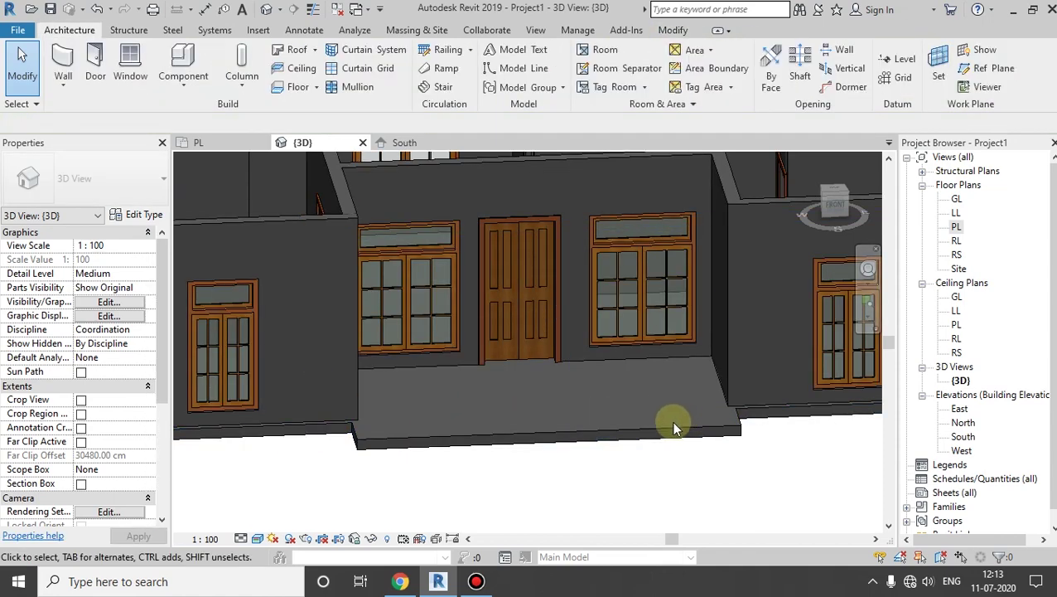
scroll(668, 423, down, 4)
mouse_move(666, 423)
shift+middle_down()
mouse_move(537, 401)
mouse_move(408, 427)
shift+middle_up()
scroll(279, 349, up, 3)
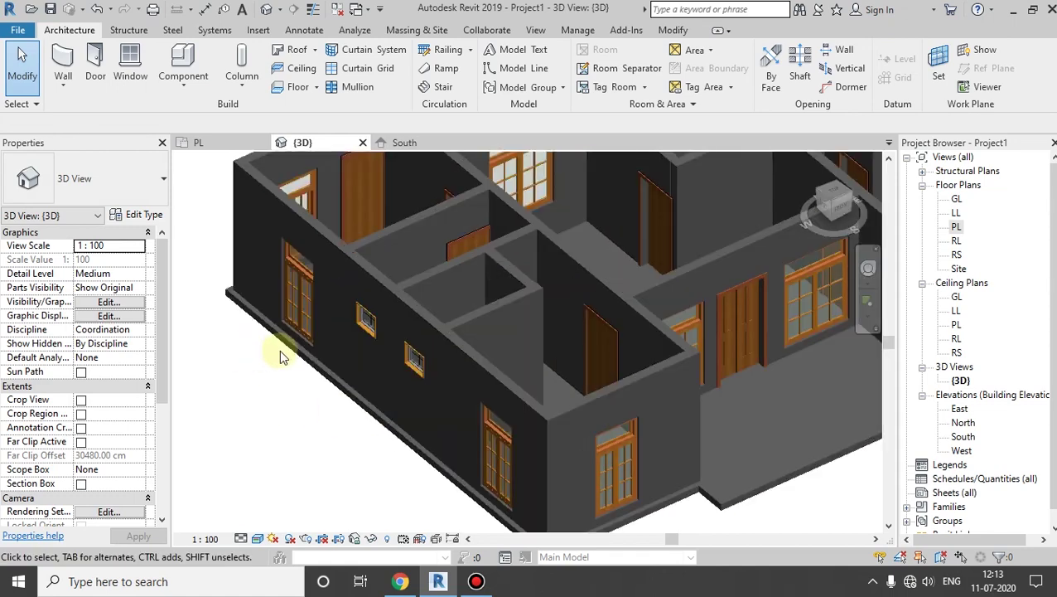
scroll(279, 349, up, 3)
In the South elevation, duplicate the floor type as Generic 150mm 2 with a 60 cm structure layer
double_click(963, 437)
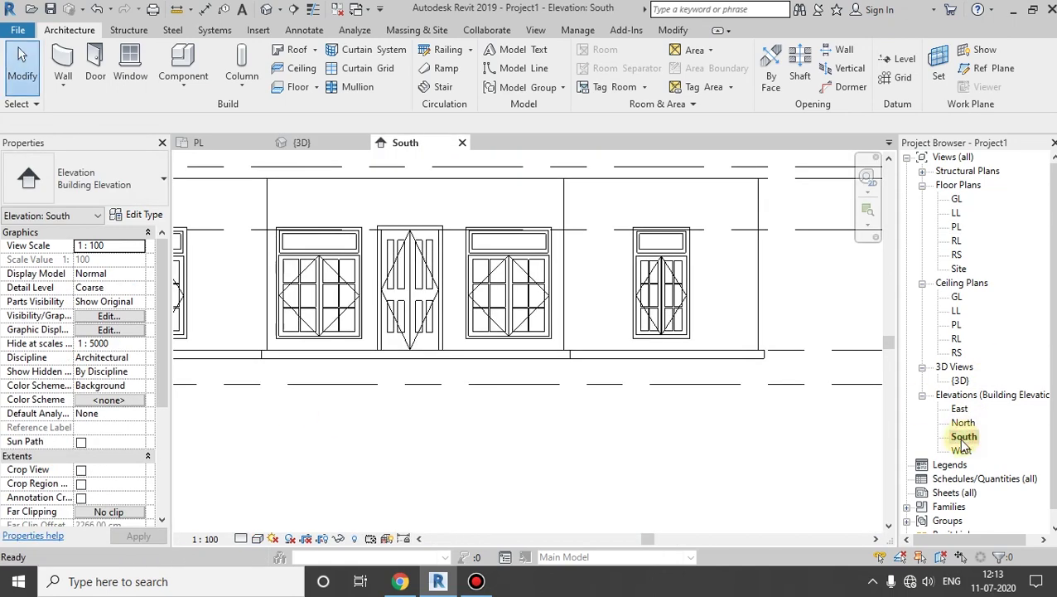
scroll(687, 420, down, 2)
scroll(604, 389, up, 1)
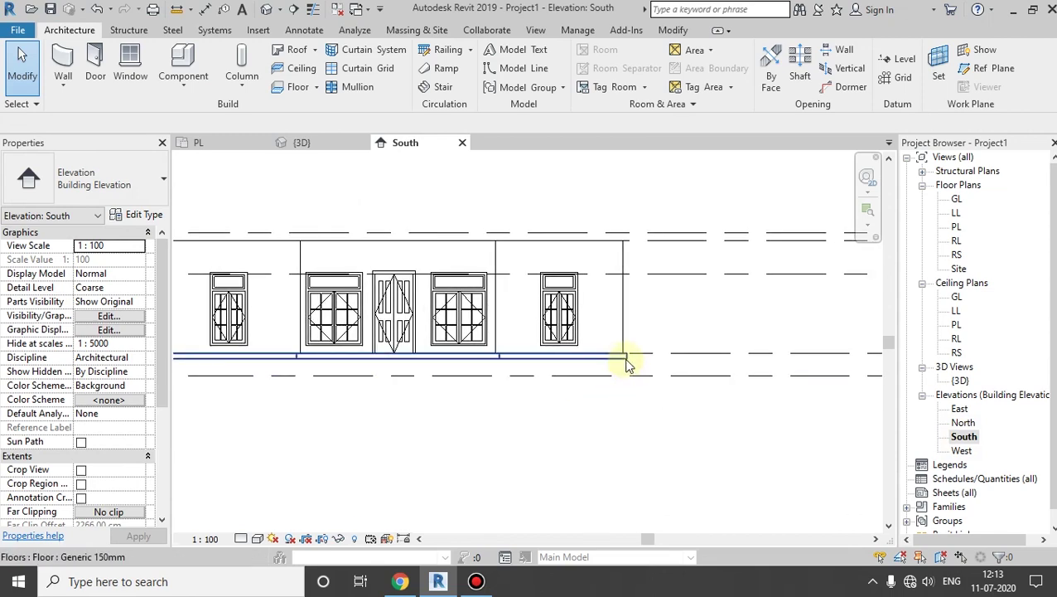
click(626, 358)
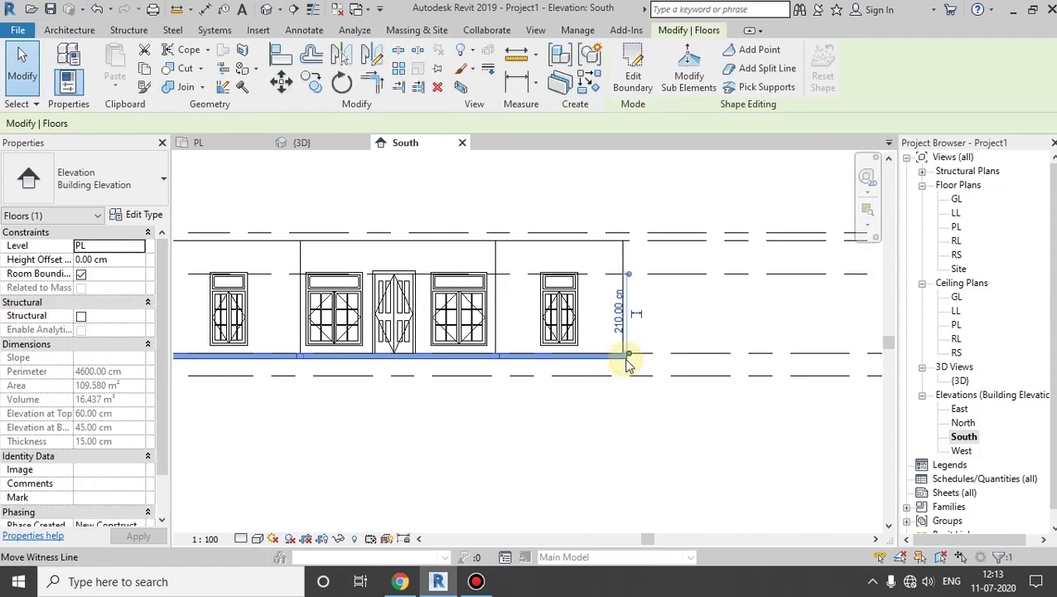
click(135, 218)
click(652, 110)
click(580, 316)
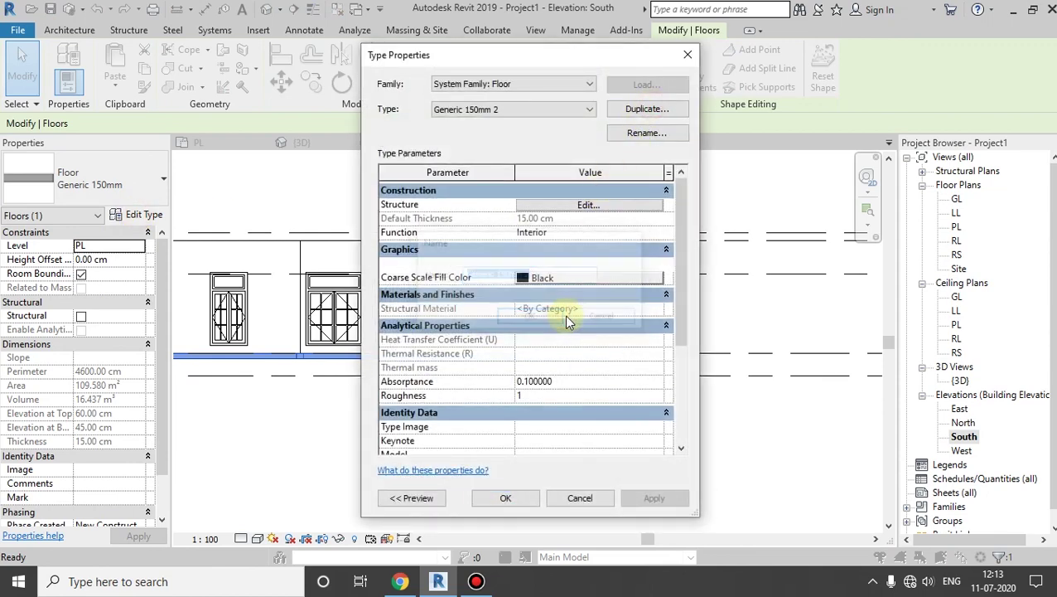
click(572, 205)
text(60)
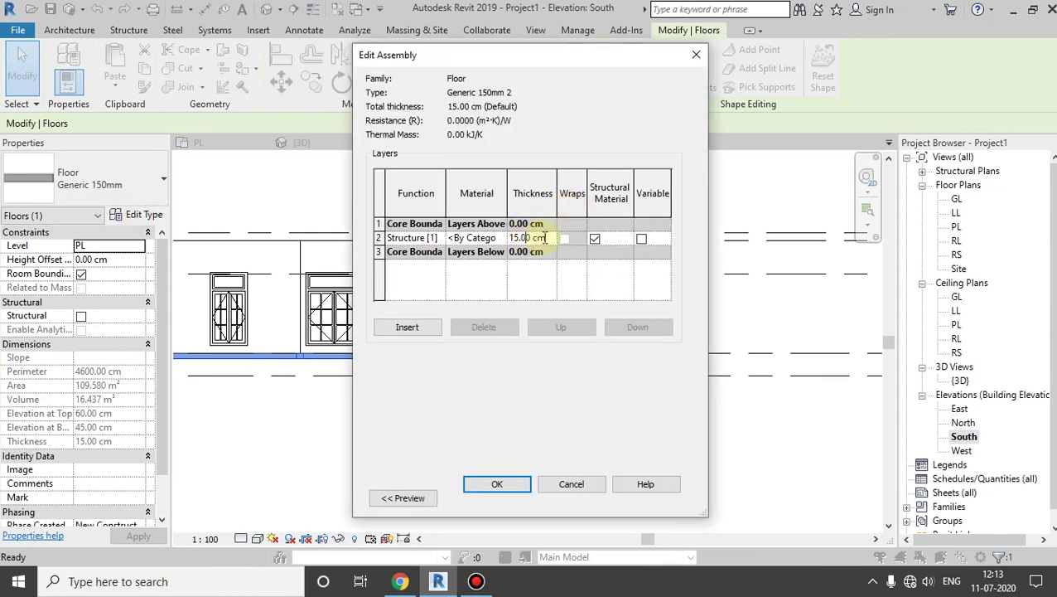
click(507, 483)
click(499, 494)
Review the thickened floor in the South elevation and then in the 3D view
click(524, 408)
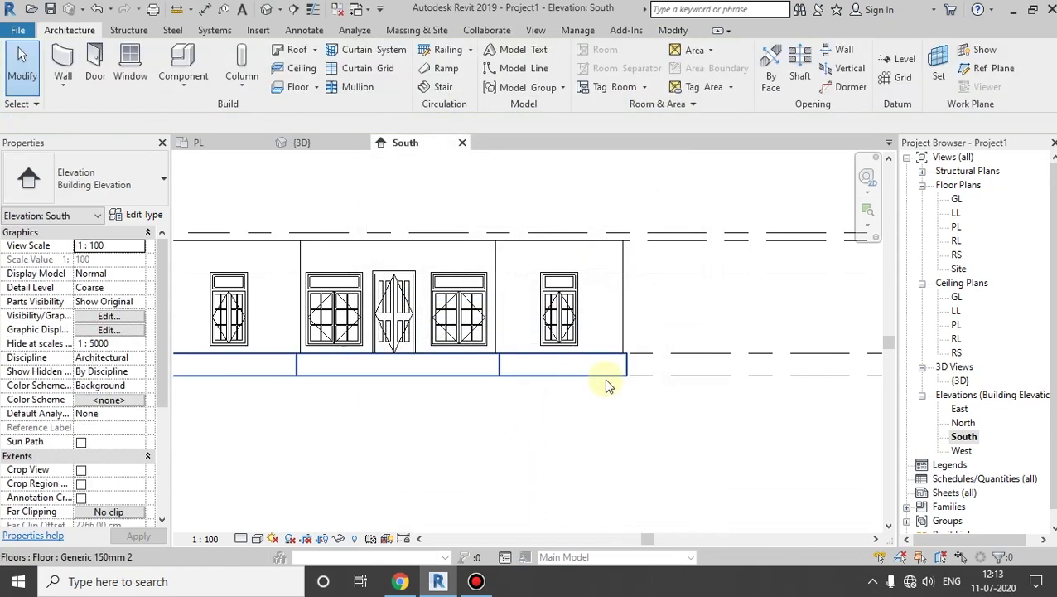
scroll(605, 385, down, 2)
mouse_move(605, 385)
middle_down()
mouse_move(468, 387)
mouse_move(524, 377)
middle_up()
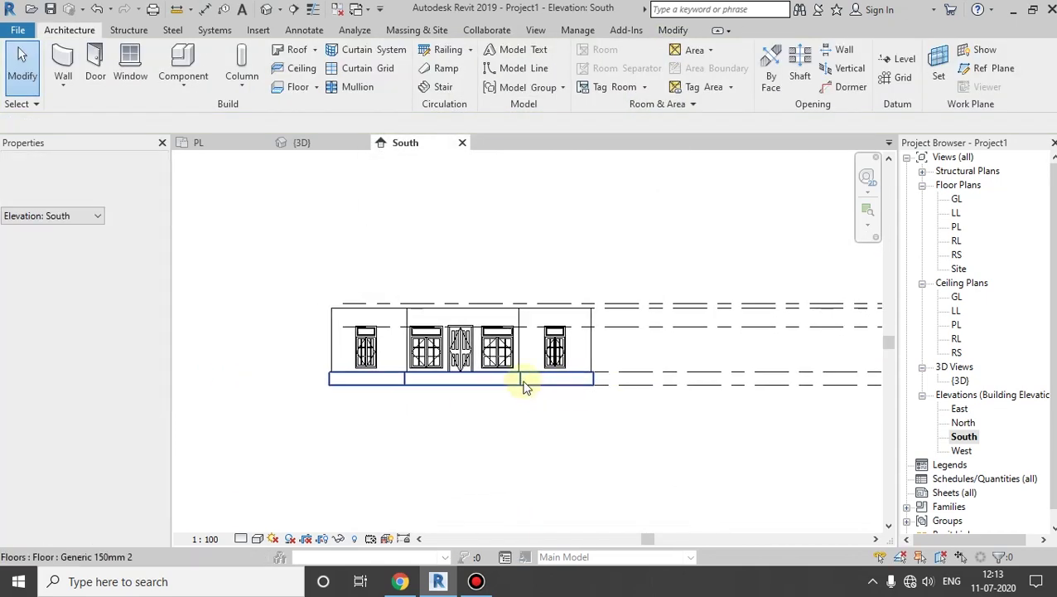
click(264, 10)
mouse_move(425, 288)
shift+middle_down()
mouse_move(520, 353)
mouse_move(682, 362)
mouse_move(472, 276)
mouse_move(436, 295)
mouse_move(404, 375)
mouse_move(461, 320)
shift+middle_up()
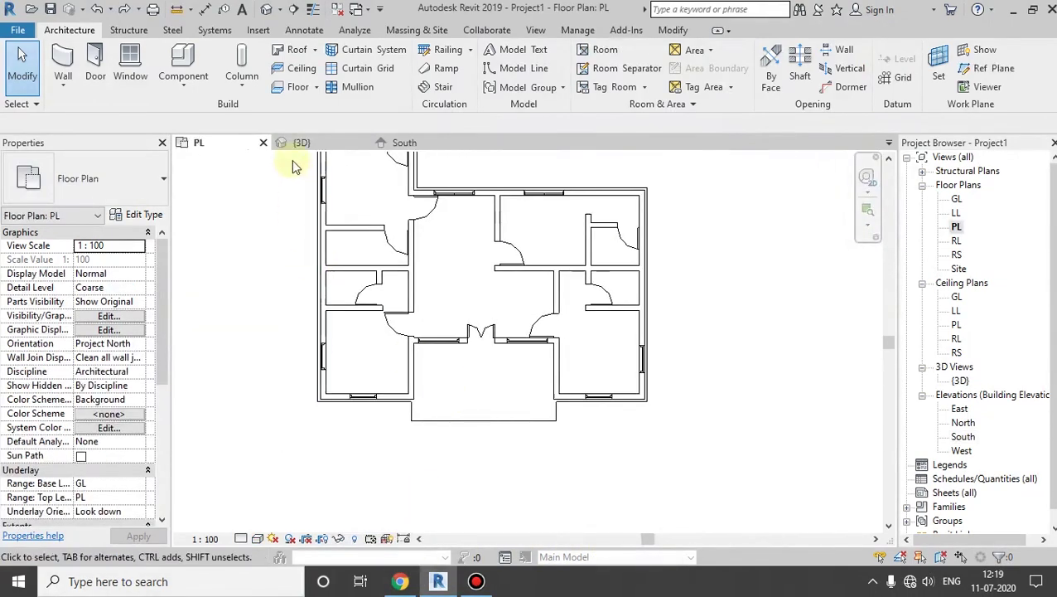
Start an architectural column, keeping the Tuscan Column 250 type without loading another family
click(244, 89)
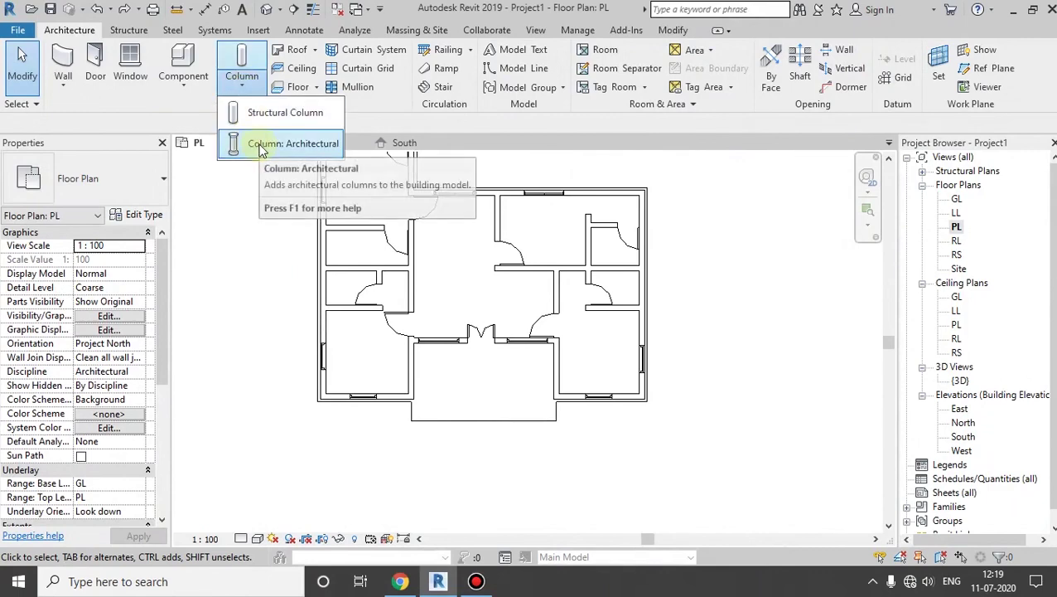
click(261, 148)
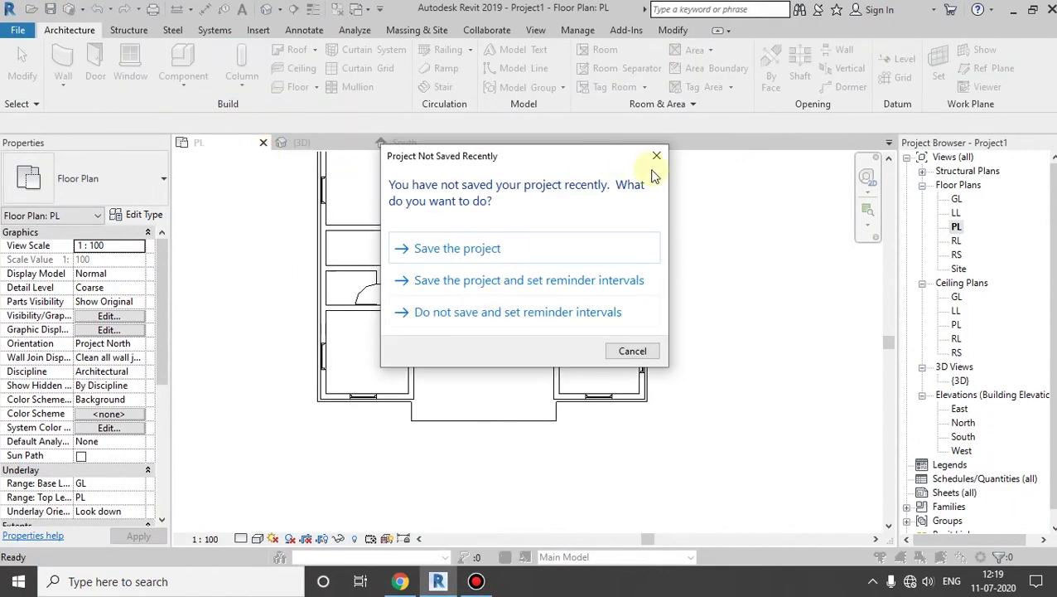
click(656, 156)
click(91, 178)
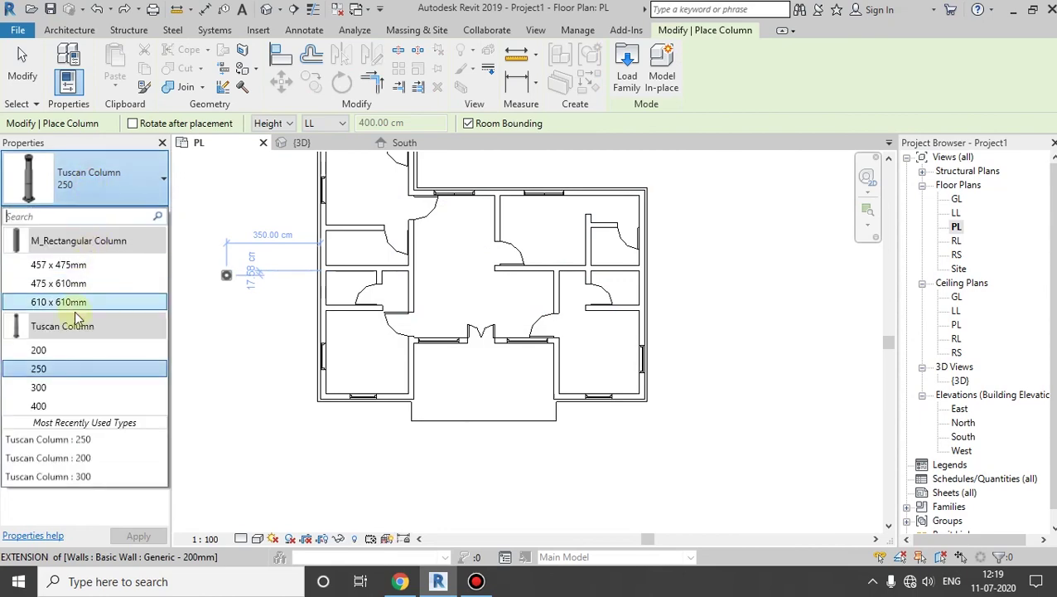
click(65, 375)
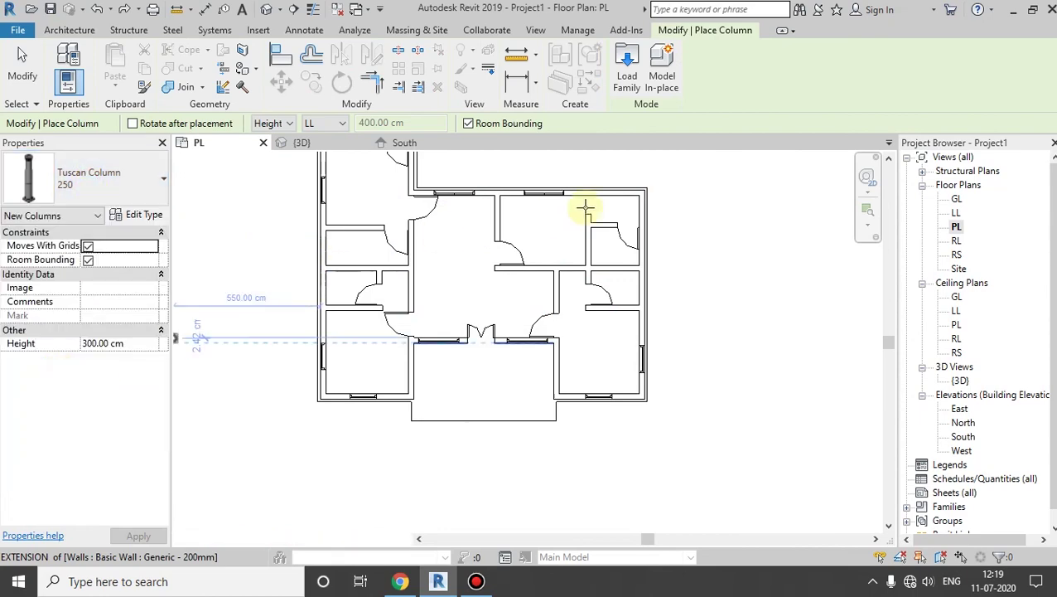
click(623, 66)
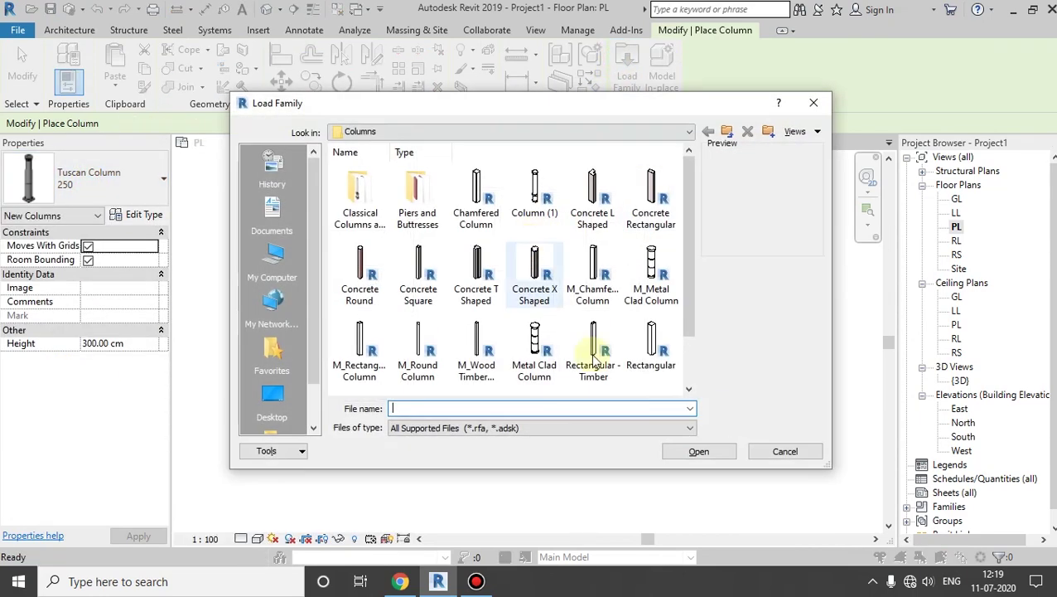
click(783, 449)
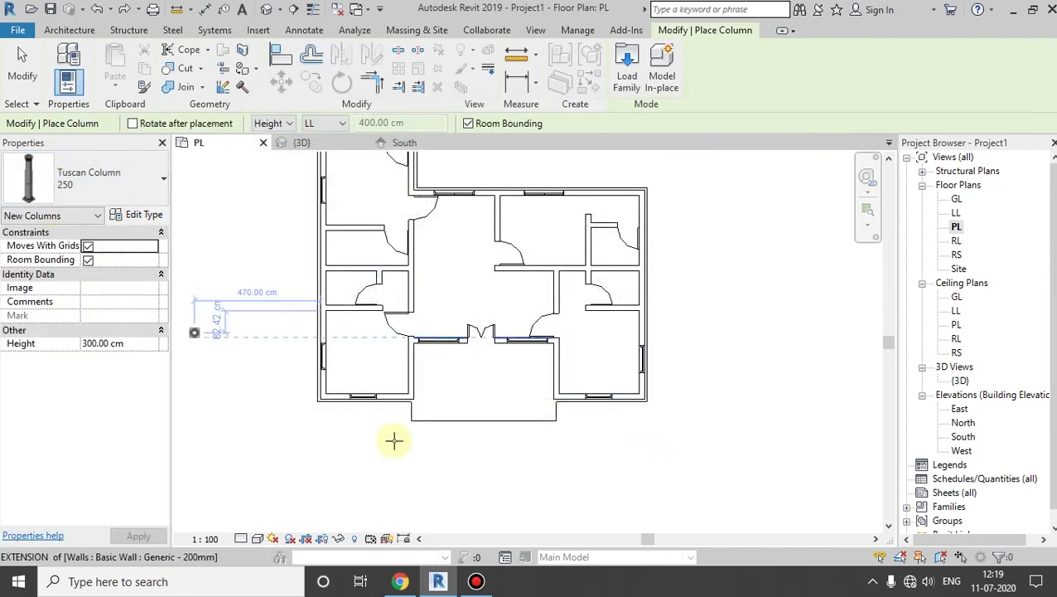
Place two Tuscan Column 250 columns at the front porch corners
middle_drag(395, 436, 398, 351)
scroll(504, 363, up, 4)
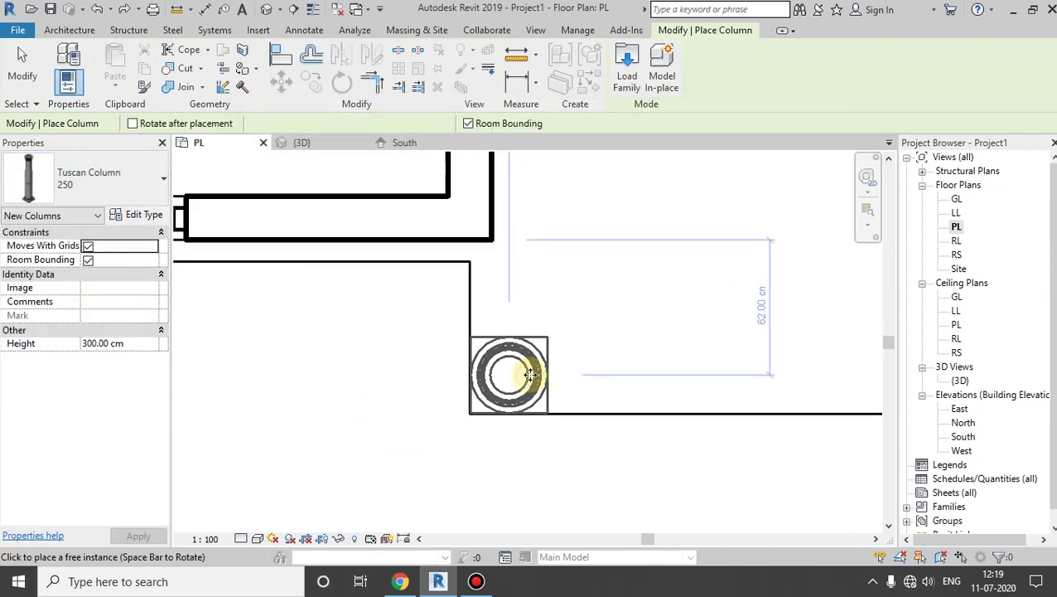
click(530, 375)
scroll(703, 353, down, 2)
scroll(571, 395, up, 1)
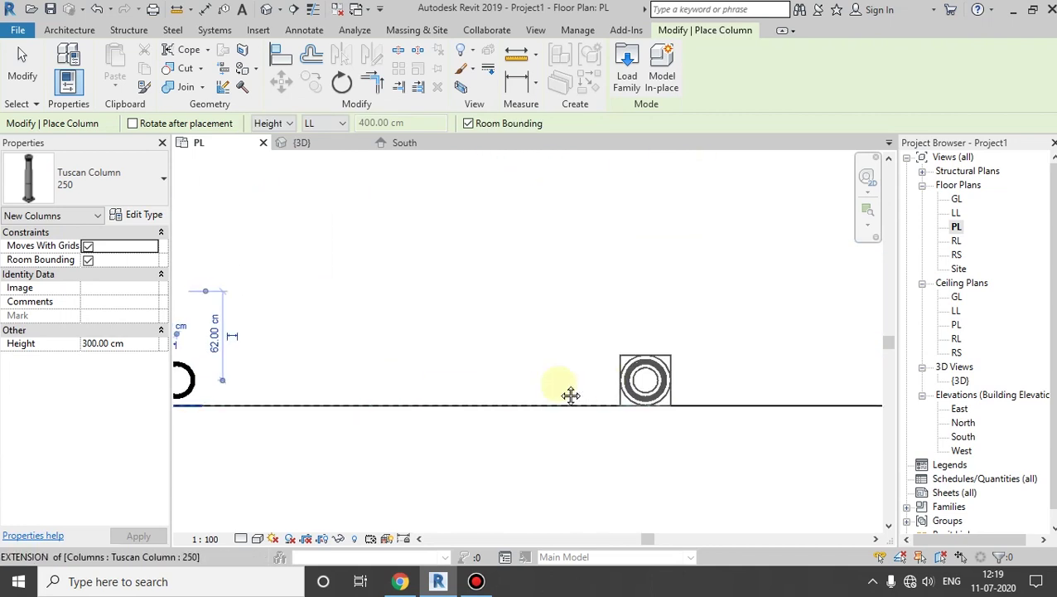
scroll(441, 388, up, 1)
scroll(437, 380, up, 1)
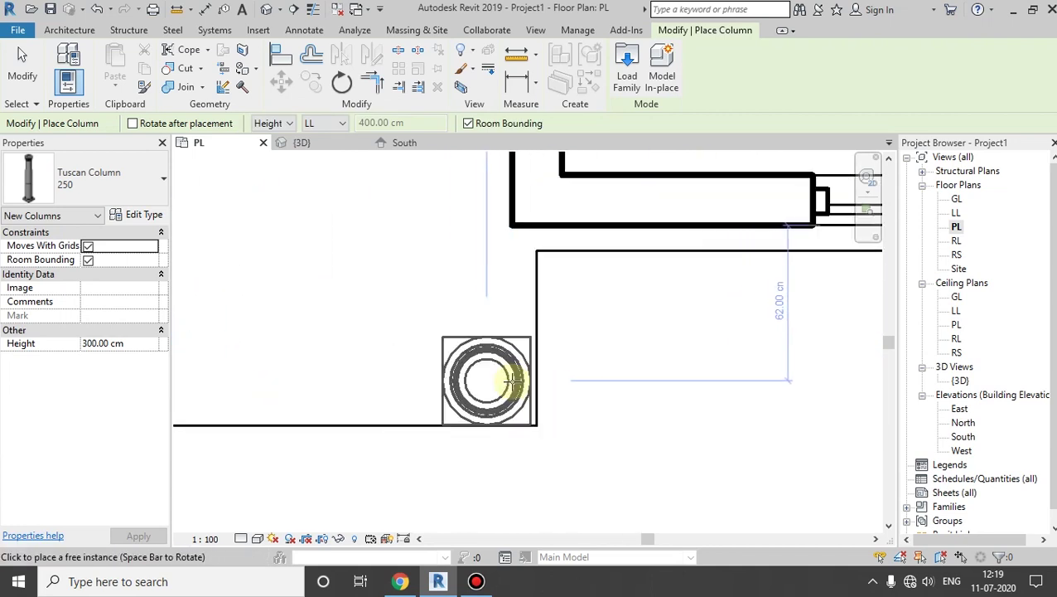
click(517, 382)
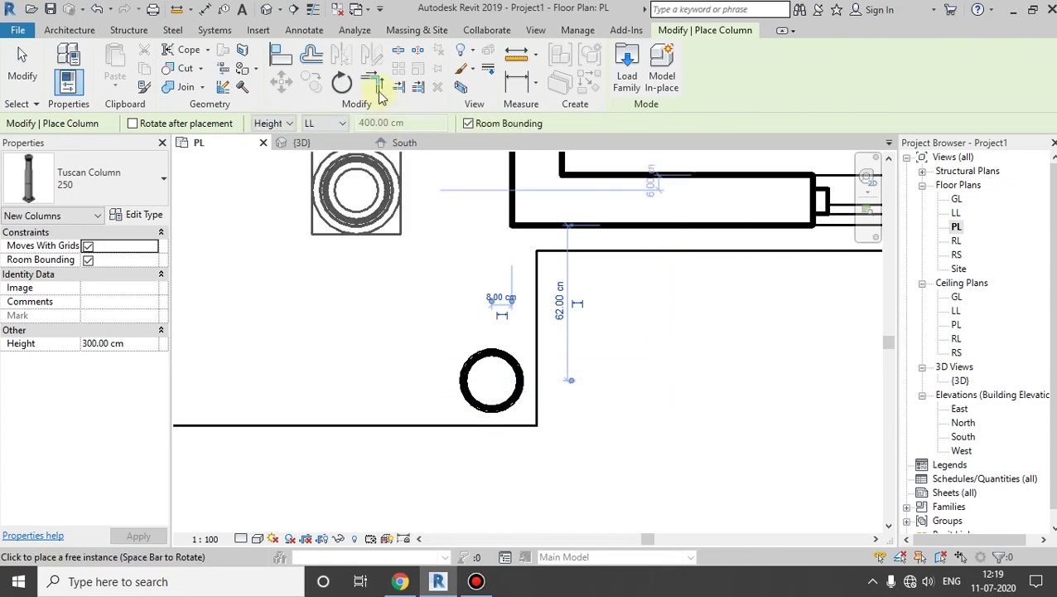
click(22, 63)
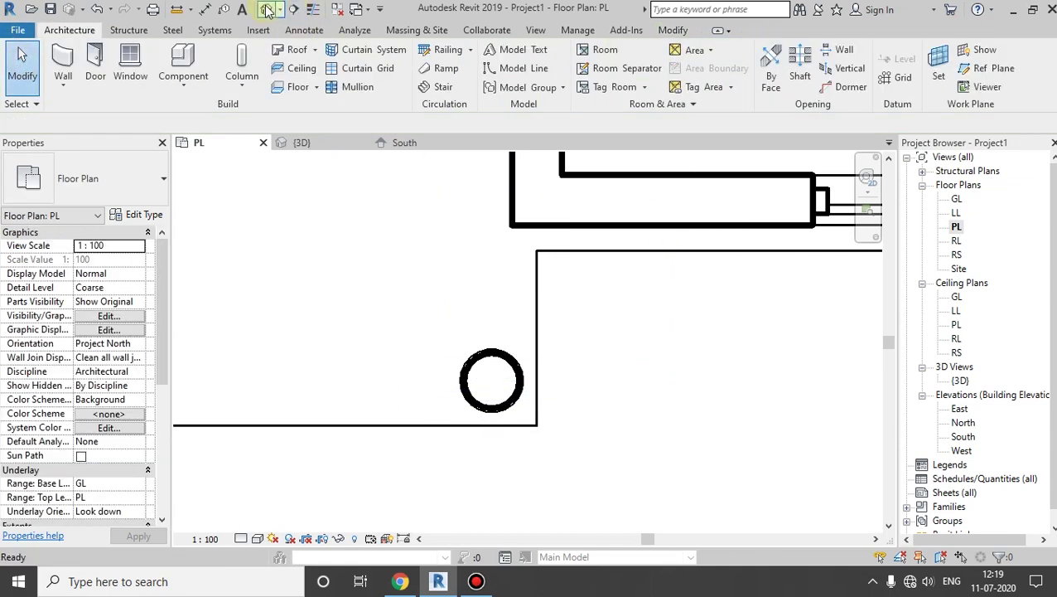
Check the porch columns and their levels in the 3D view from the front
click(266, 9)
mouse_move(498, 378)
shift+middle_down()
mouse_move(503, 326)
mouse_move(498, 348)
shift+middle_up()
click(833, 209)
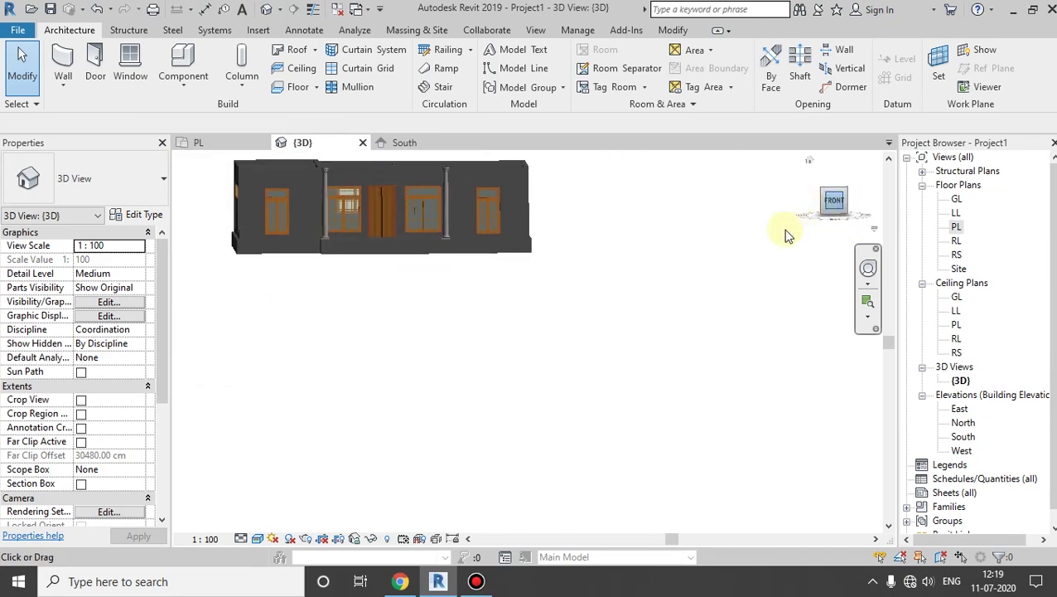
scroll(615, 259, up, 3)
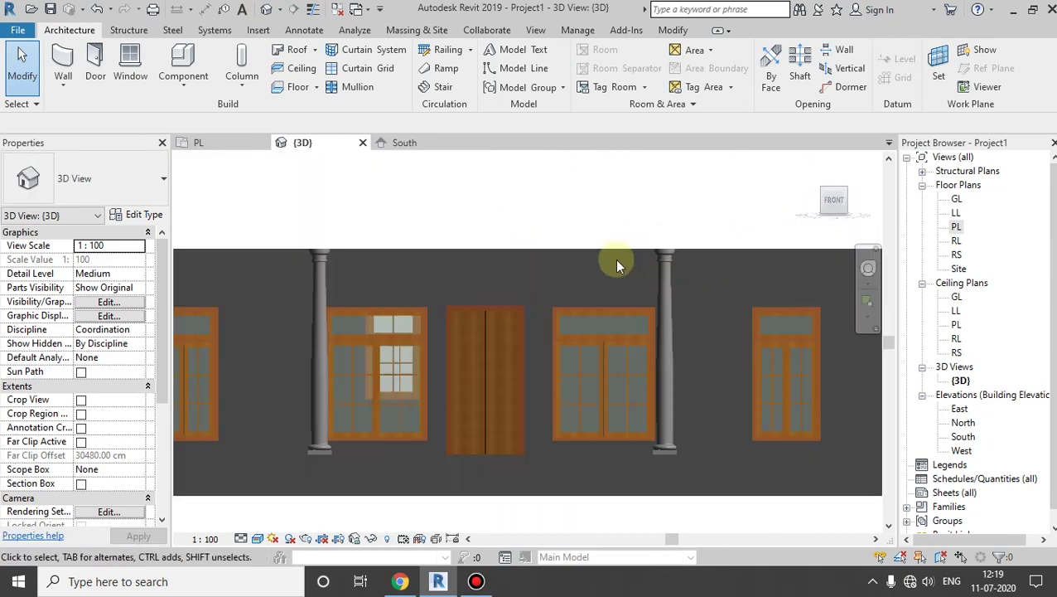
click(220, 265)
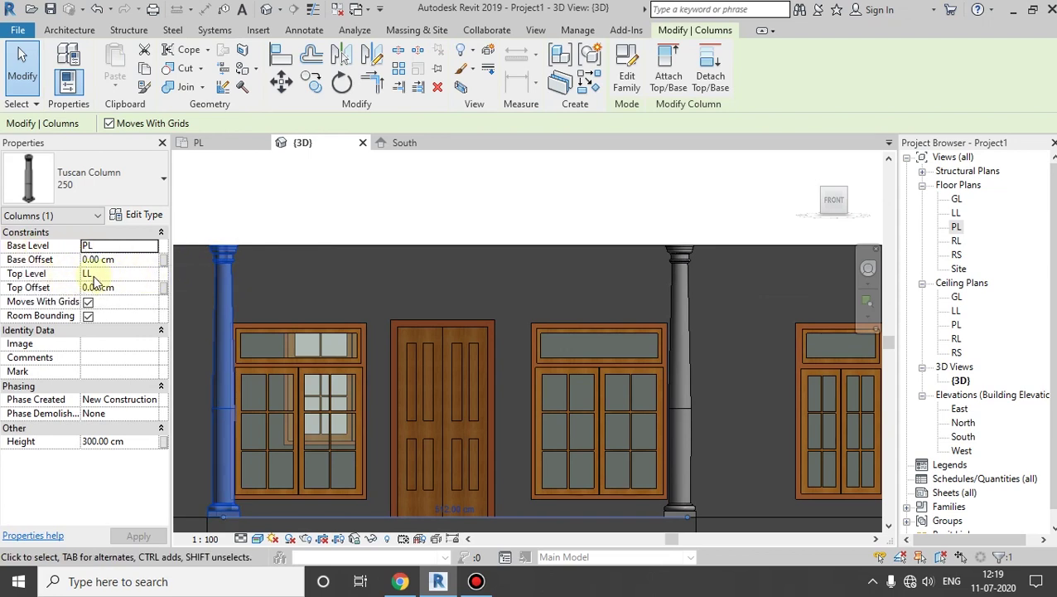
scroll(490, 305, down, 2)
scroll(449, 316, down, 2)
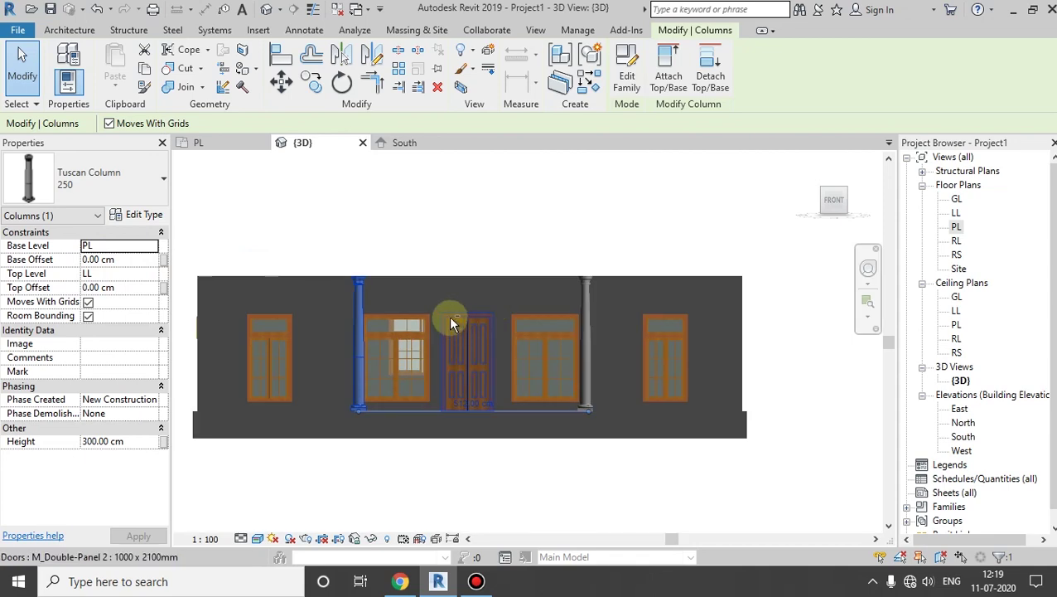
shift+middle_drag(448, 315, 771, 408)
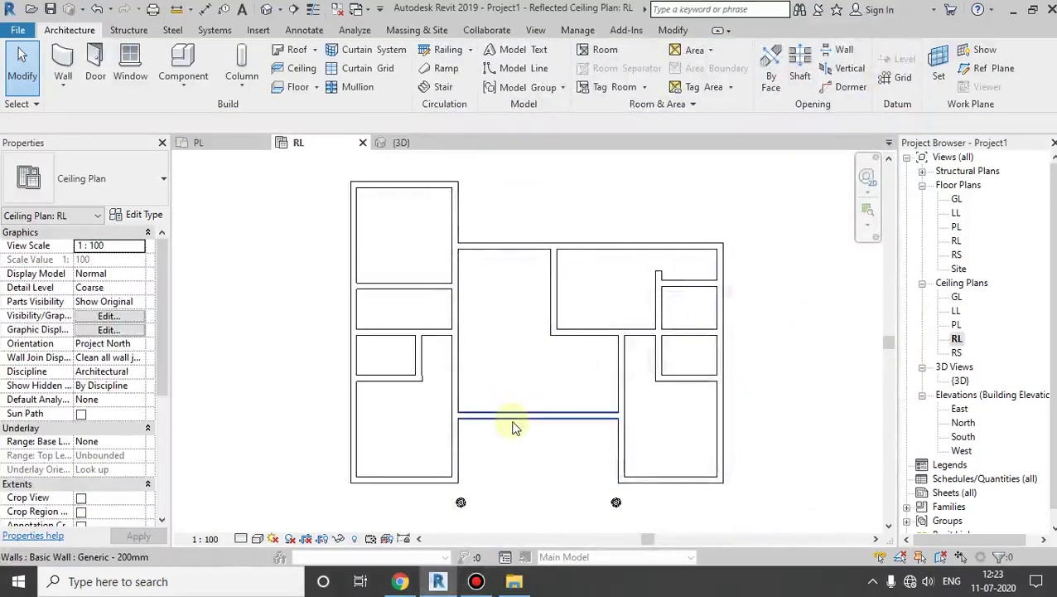
On the RL ceiling plan, place automatic -10 cm ceilings in the second, central and upper-right rooms
click(958, 339)
middle_drag(663, 387, 677, 364)
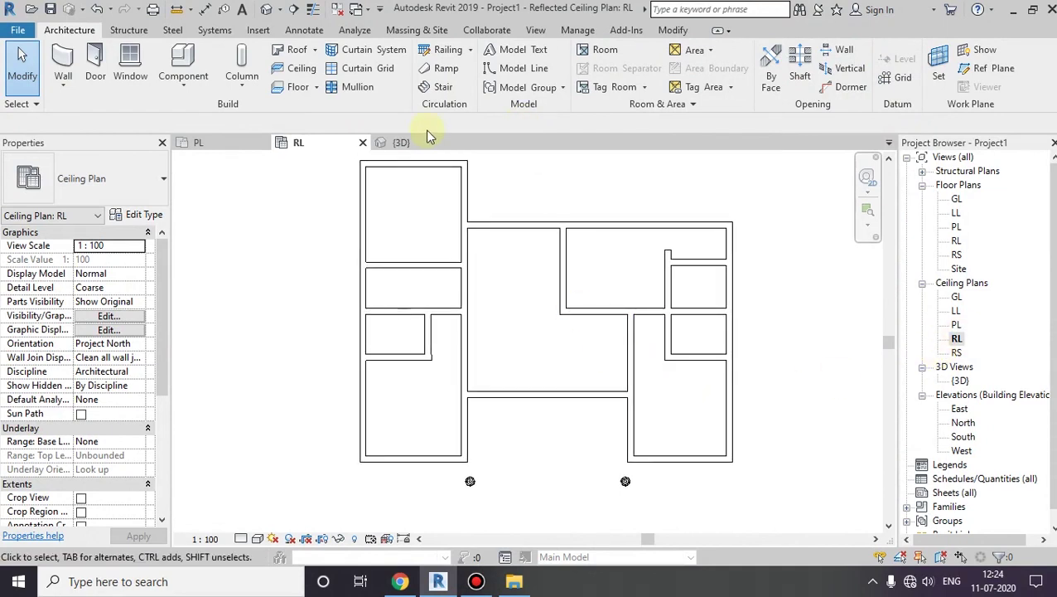
click(296, 68)
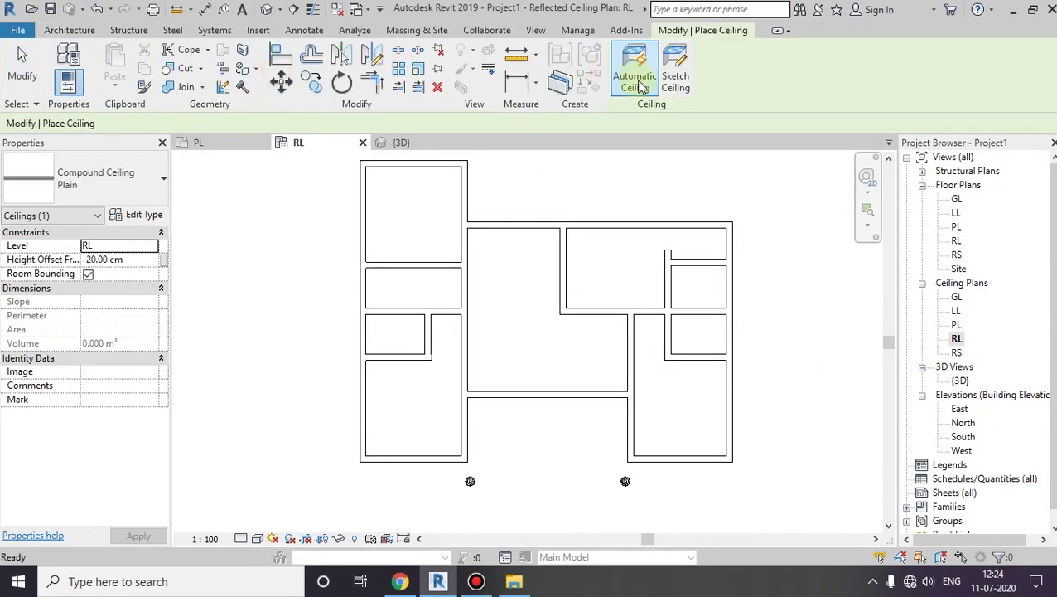
click(670, 89)
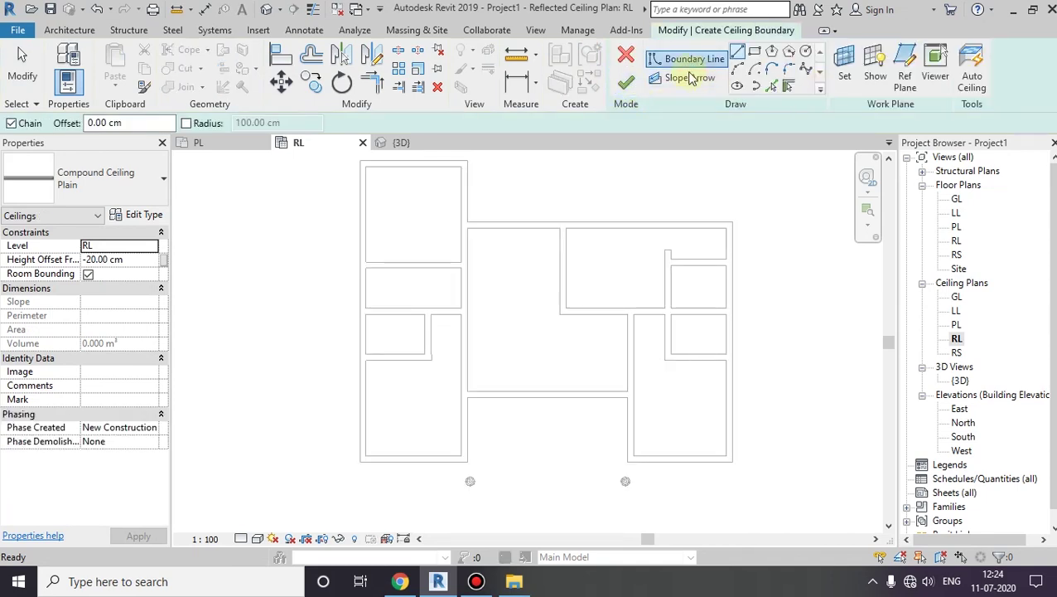
click(642, 78)
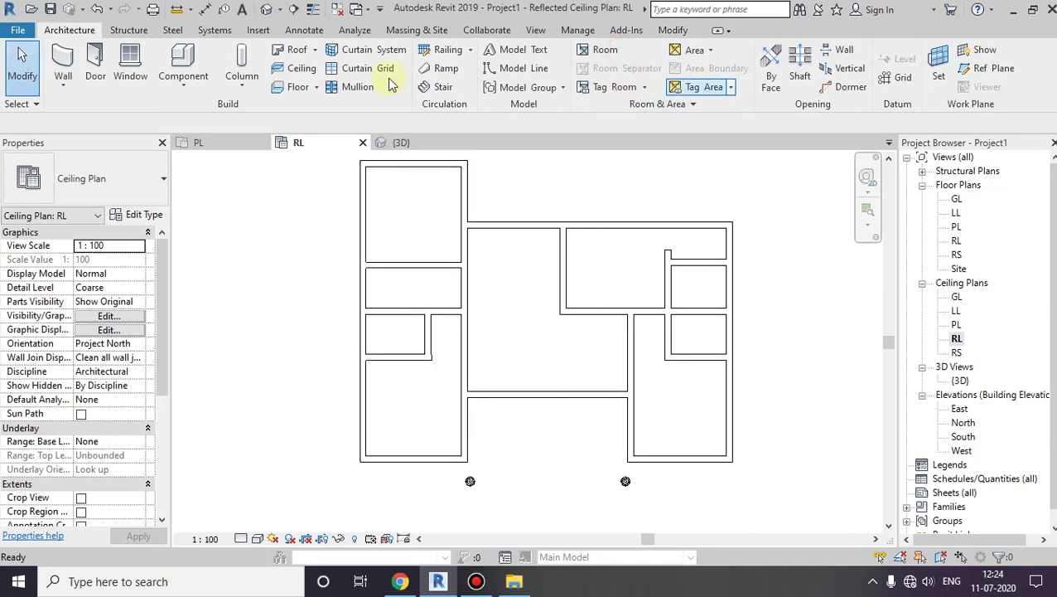
click(299, 70)
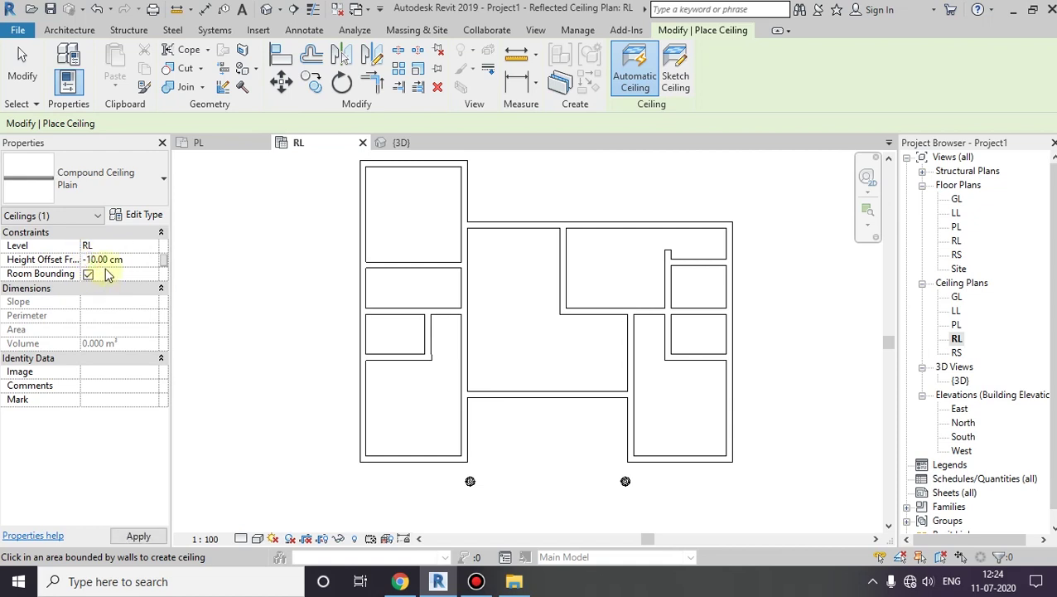
click(400, 287)
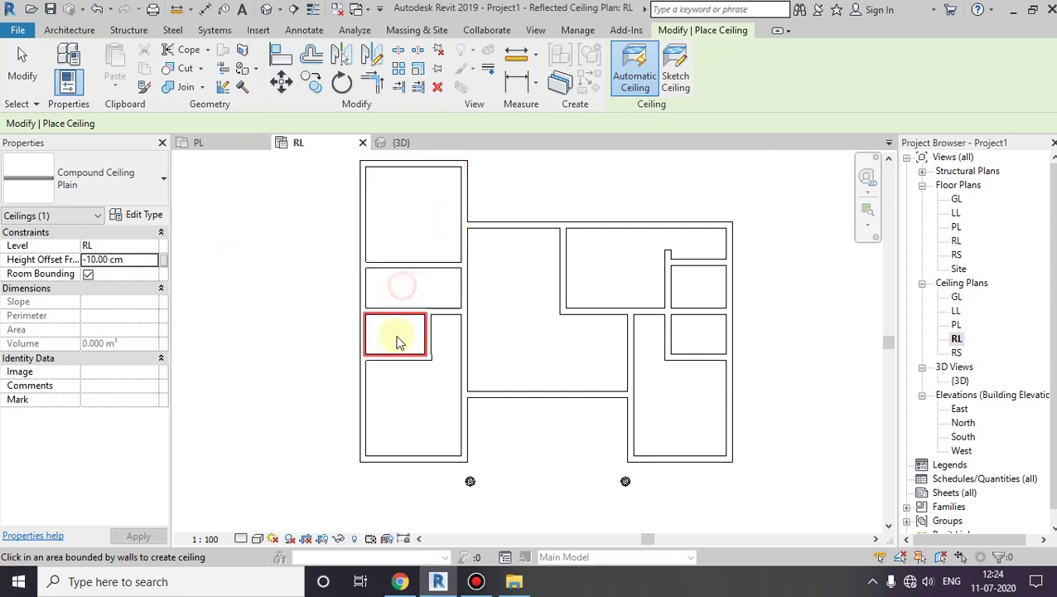
click(521, 328)
click(623, 272)
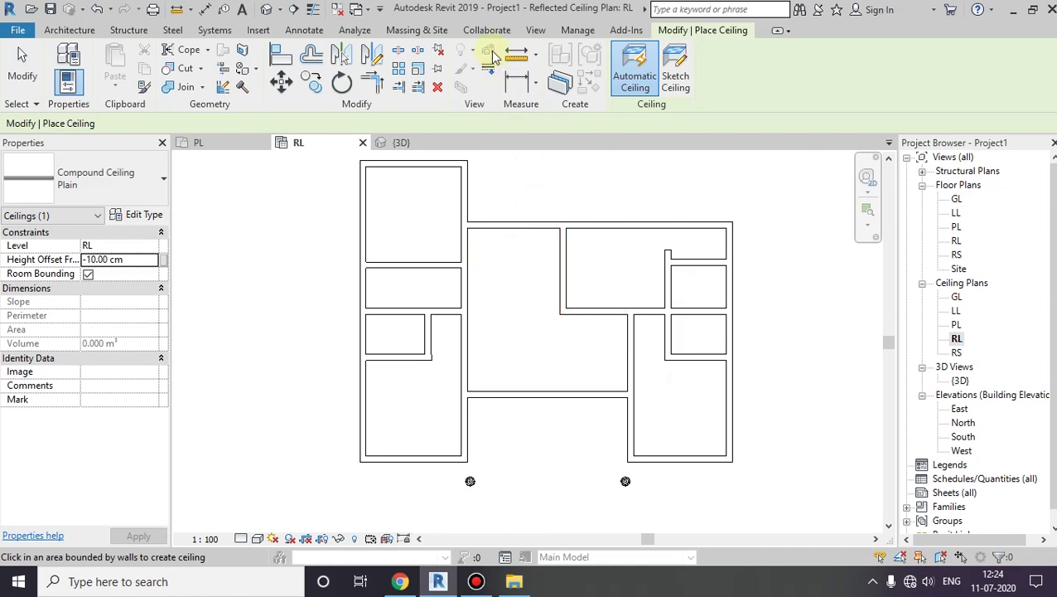
Orbit the 3D view to check the new ceilings from an angled front overview
click(267, 10)
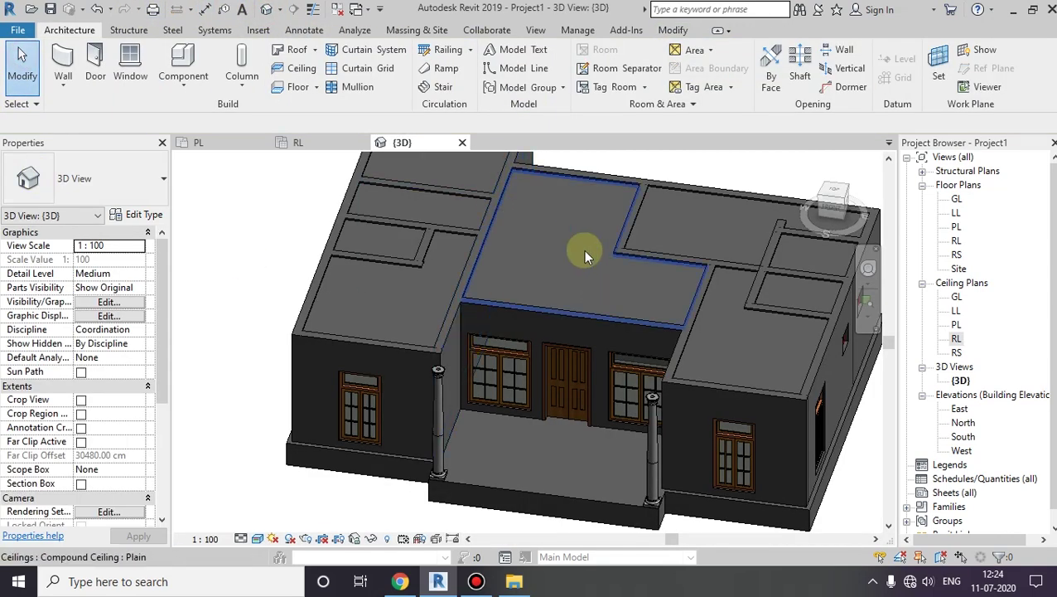
mouse_move(766, 273)
shift+middle_down()
mouse_move(728, 221)
mouse_move(720, 295)
mouse_move(686, 342)
mouse_move(607, 370)
shift+middle_up()
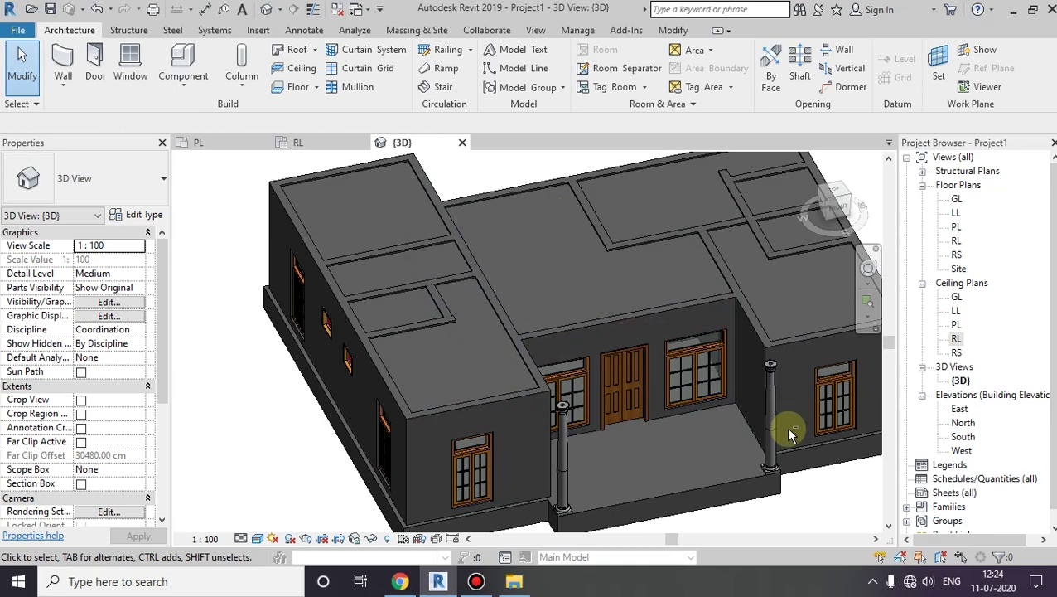
mouse_move(696, 418)
shift+middle_down()
mouse_move(675, 442)
mouse_move(530, 422)
shift+middle_up()
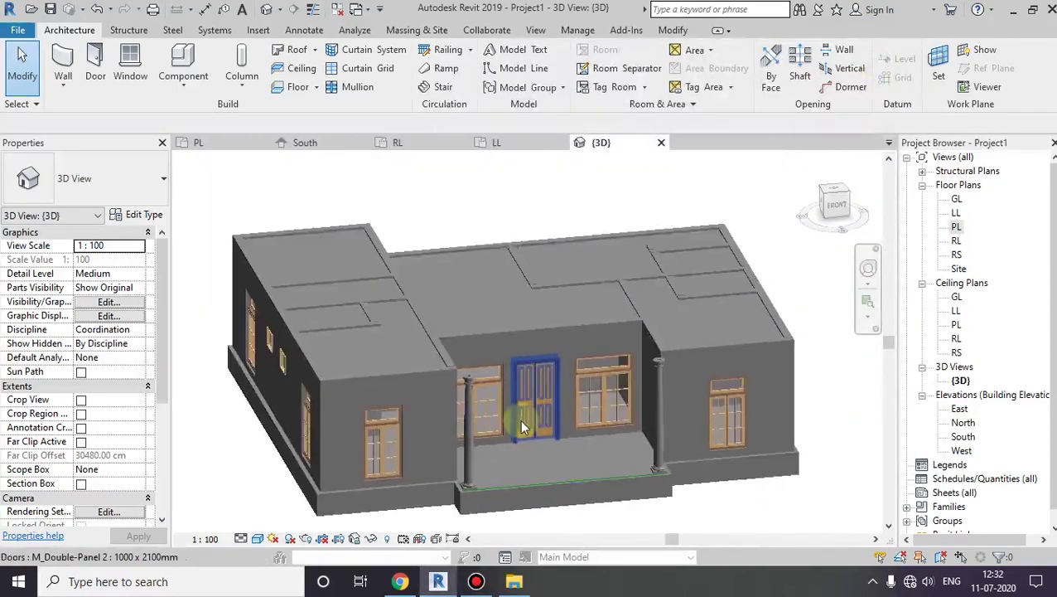
Open the LL floor plan and zoom in on the porch columns
double_click(956, 226)
double_click(956, 212)
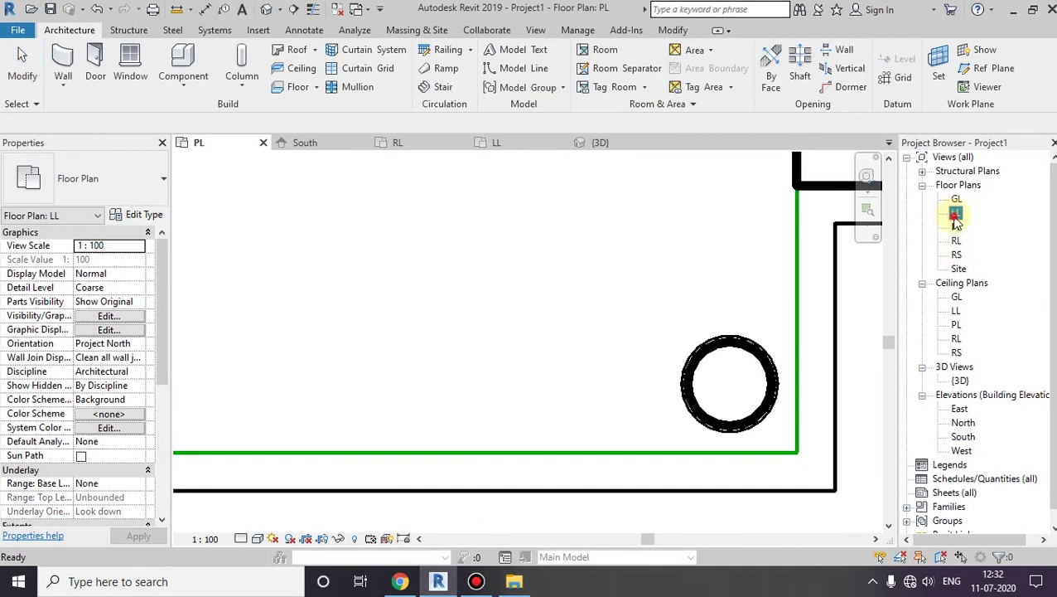
scroll(626, 346, down, 3)
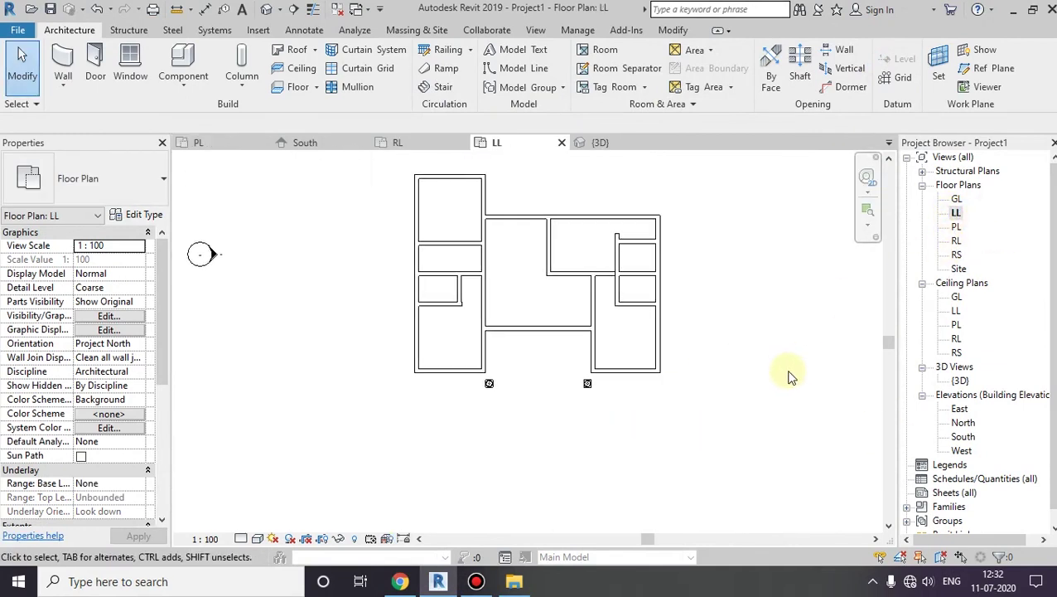
middle_drag(654, 470, 619, 486)
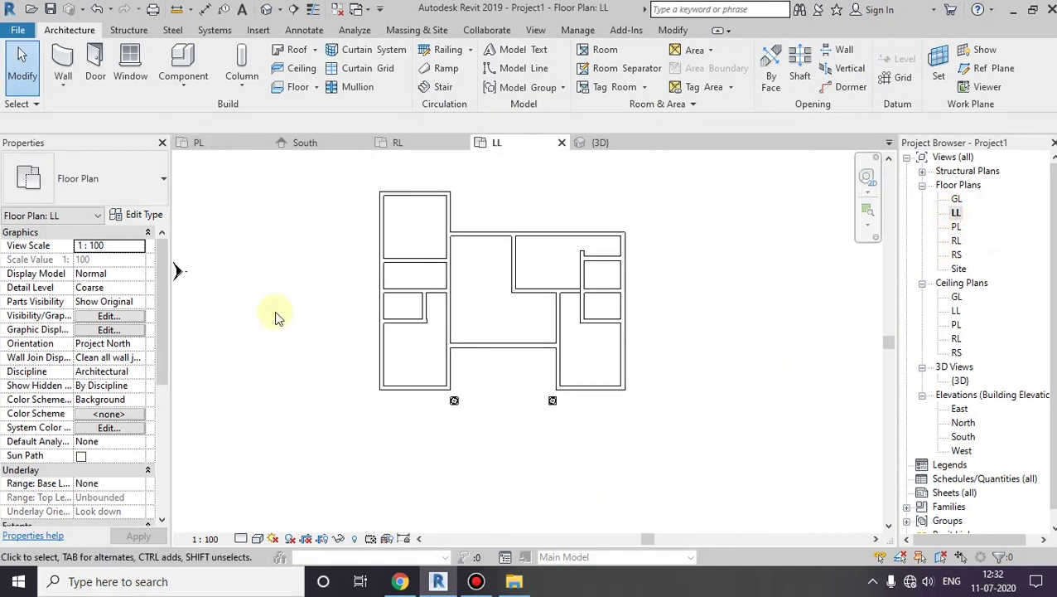
middle_drag(278, 318, 283, 418)
scroll(389, 425, up, 1)
scroll(377, 423, up, 2)
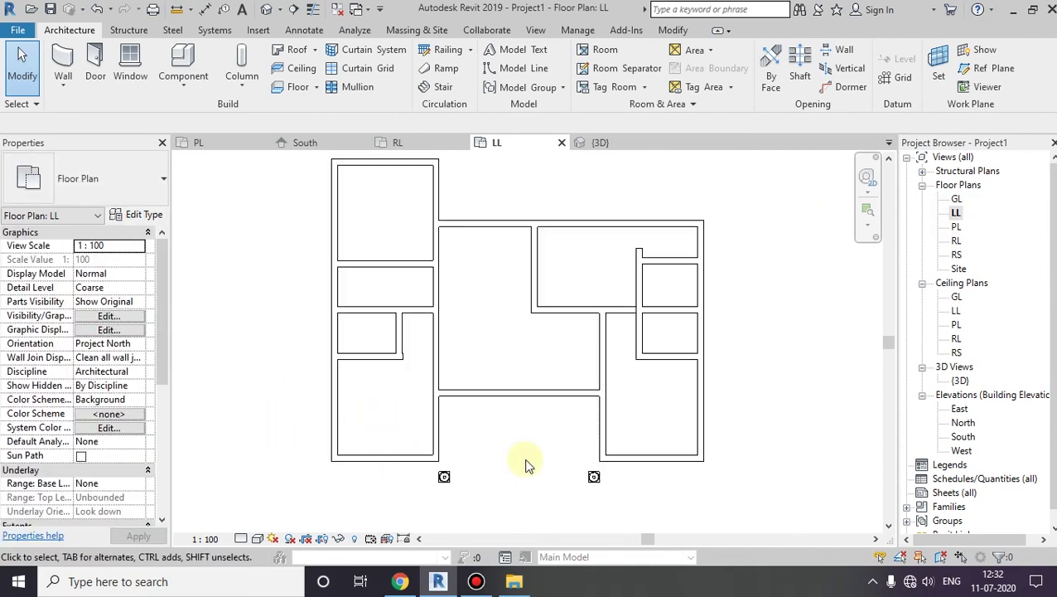
middle_drag(527, 462, 514, 430)
scroll(429, 451, up, 2)
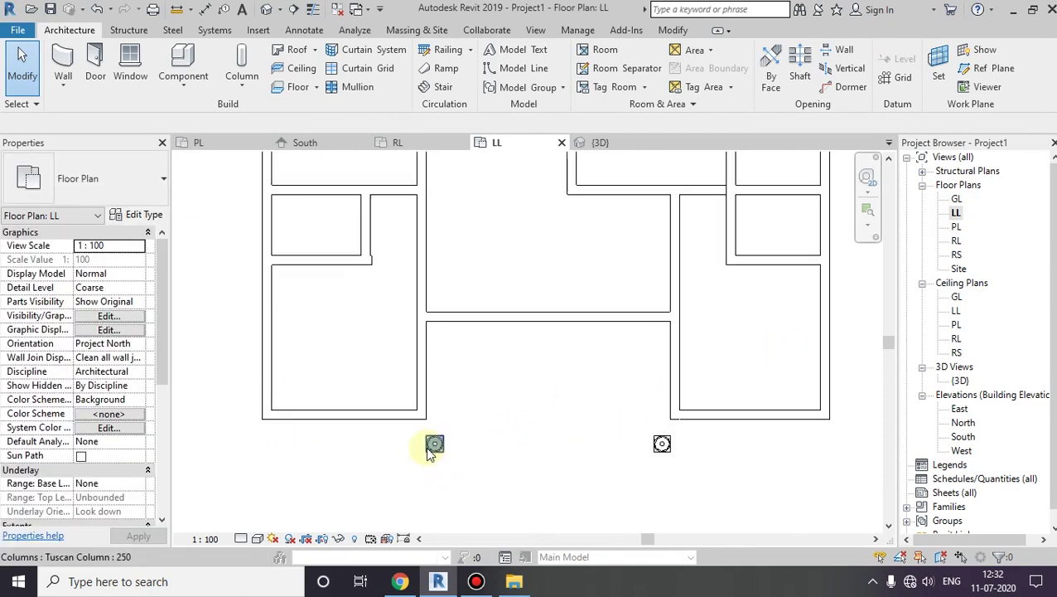
scroll(439, 439, up, 2)
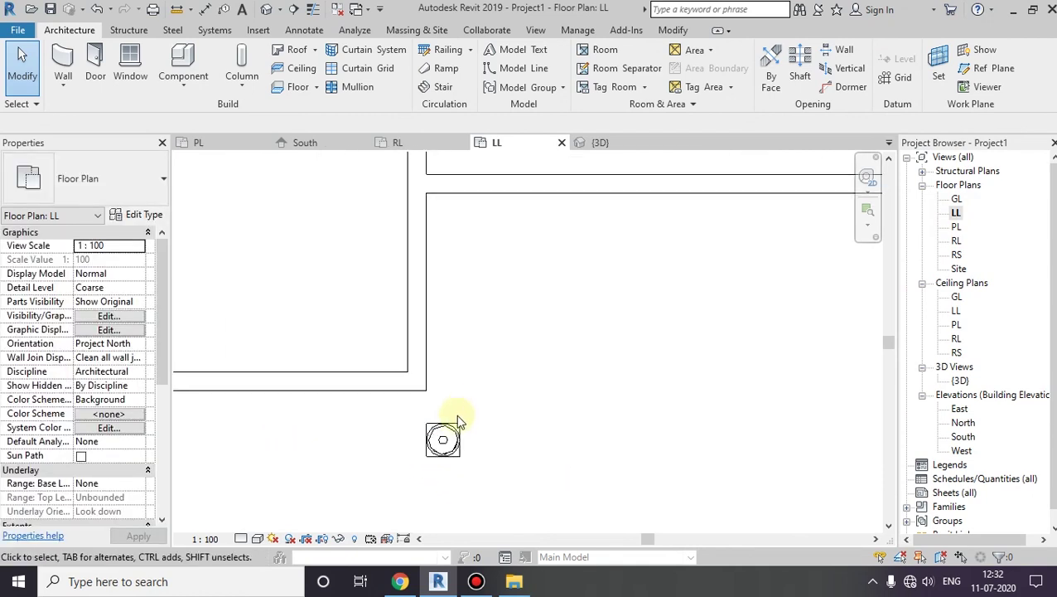
Draw a model line across the porch front from the left column to the right column
click(520, 68)
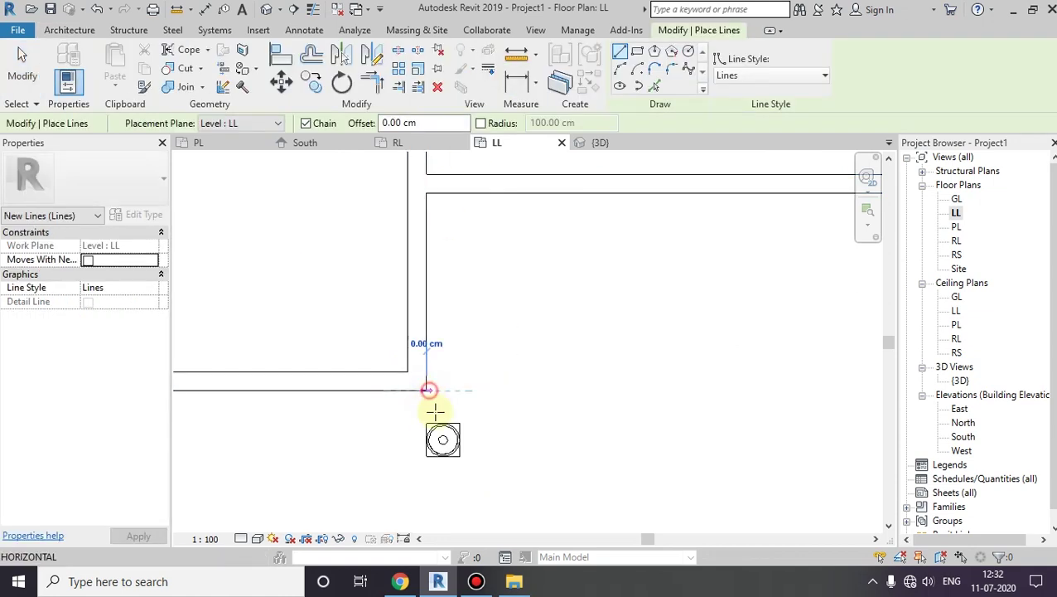
click(427, 455)
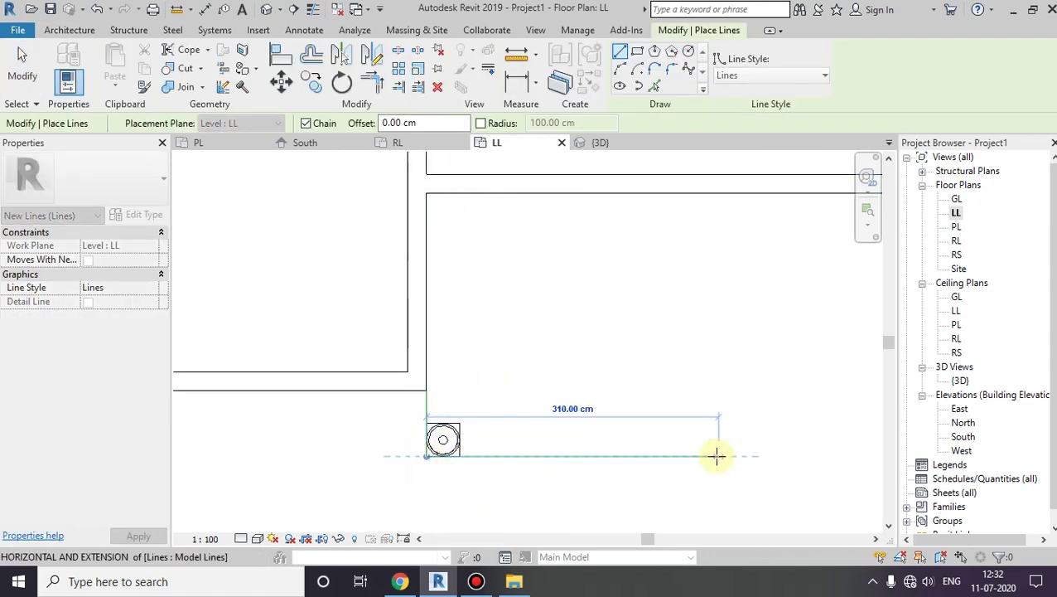
middle_drag(717, 455, 522, 454)
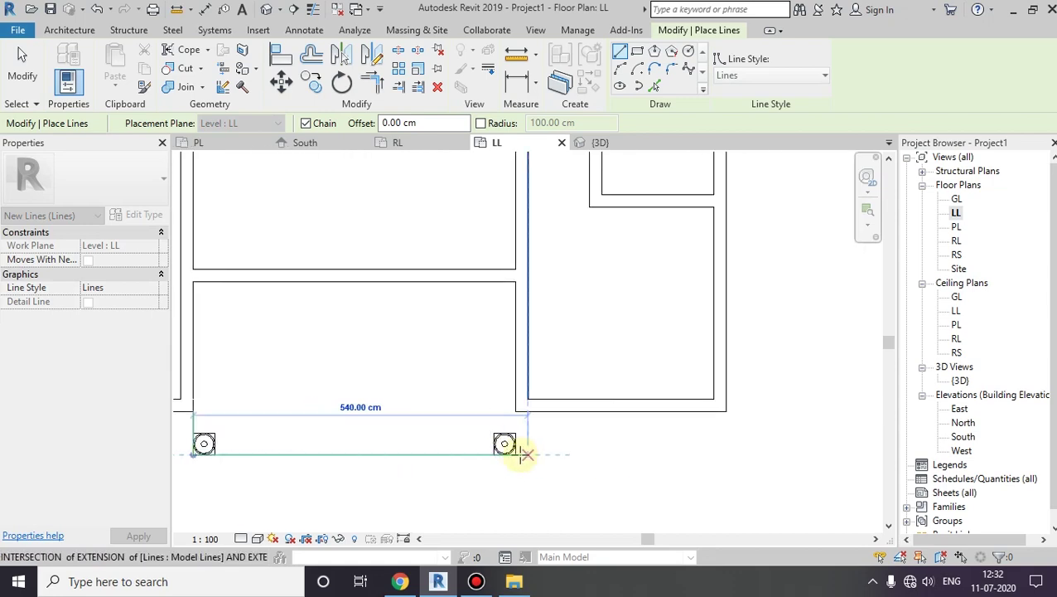
click(516, 454)
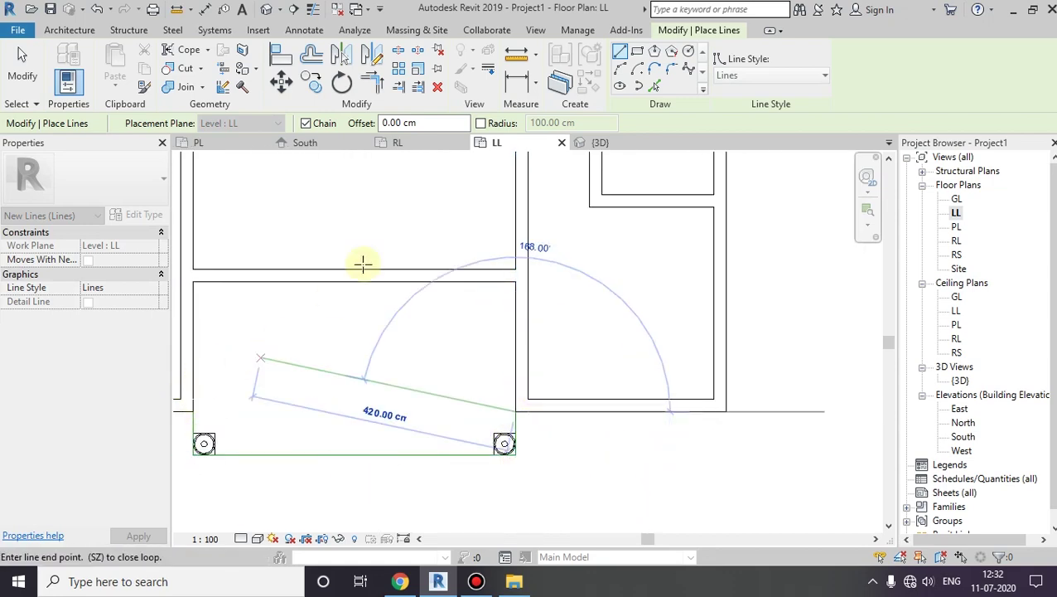
key(Escape)
key(Escape)
scroll(701, 426, up, 1)
scroll(625, 415, down, 1)
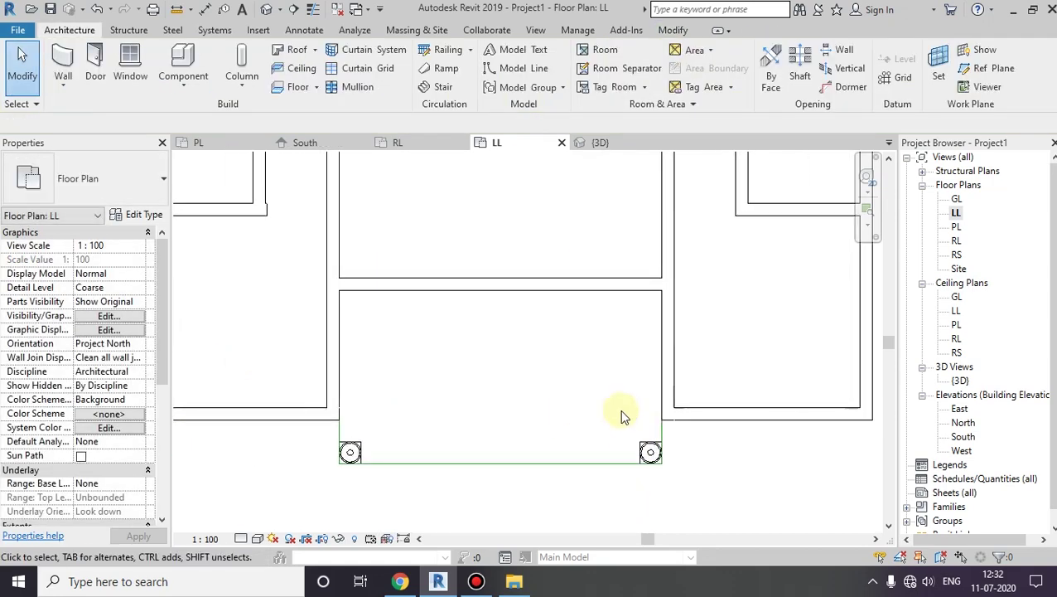
scroll(643, 445, down, 2)
middle_drag(642, 445, 703, 516)
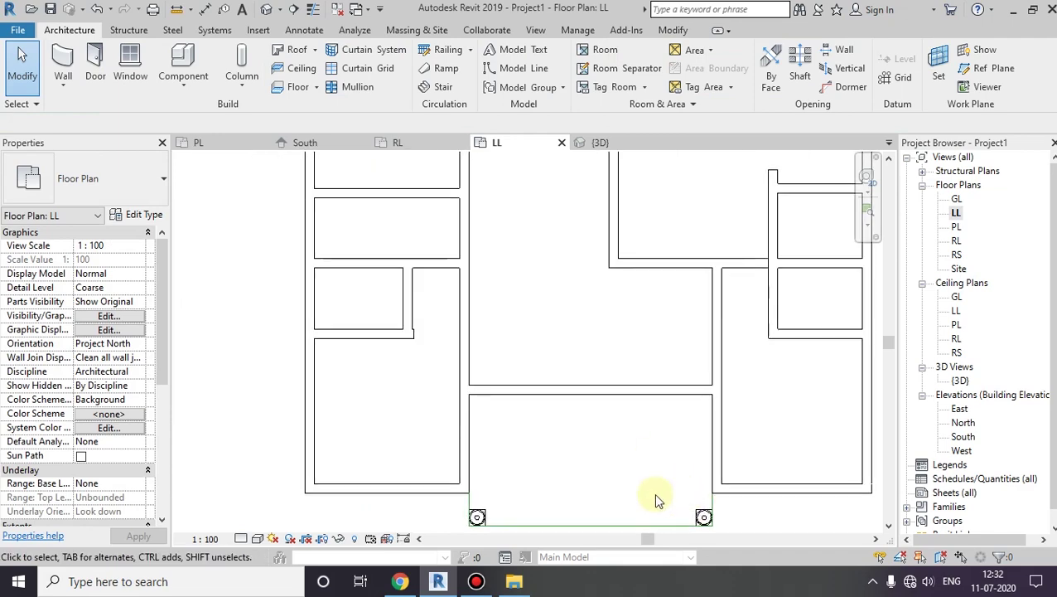
Start a Roof by Footprint sketch with a 60 cm offset and draw the left boundary edge
click(316, 51)
click(326, 83)
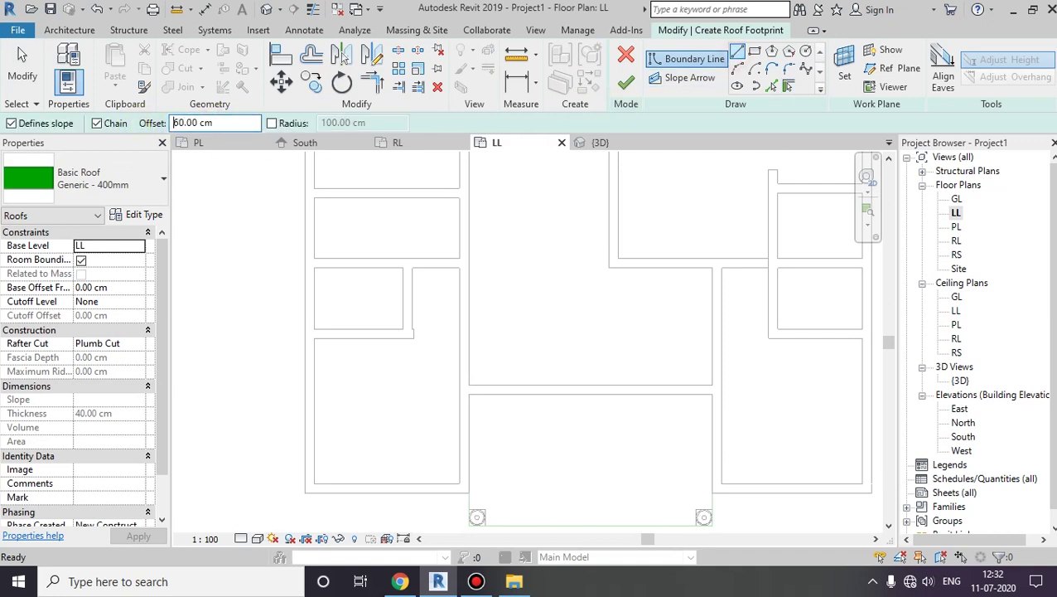
scroll(331, 329, down, 2)
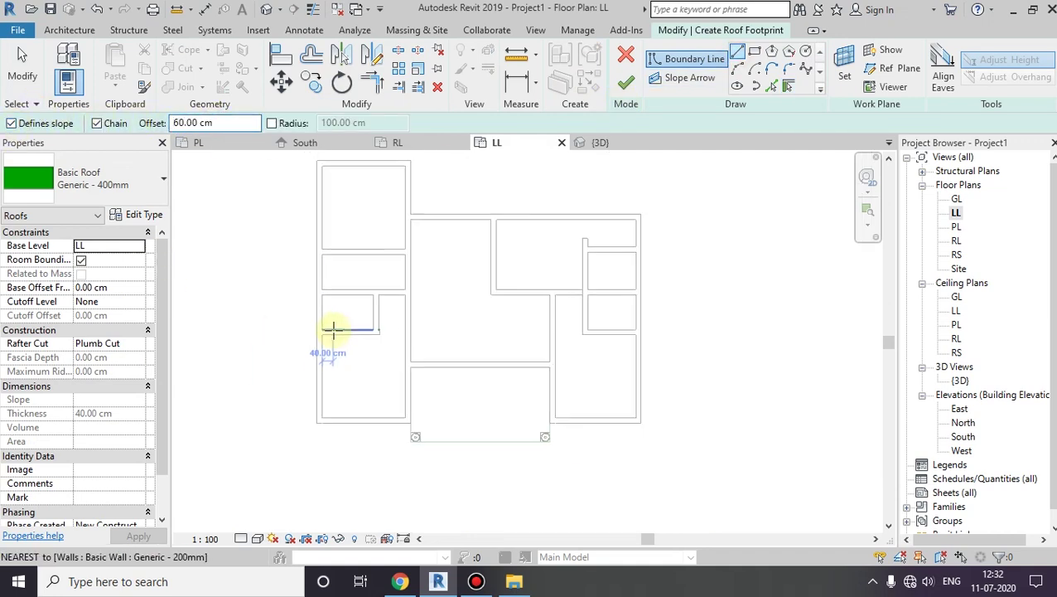
scroll(302, 292, down, 2)
scroll(330, 220, up, 5)
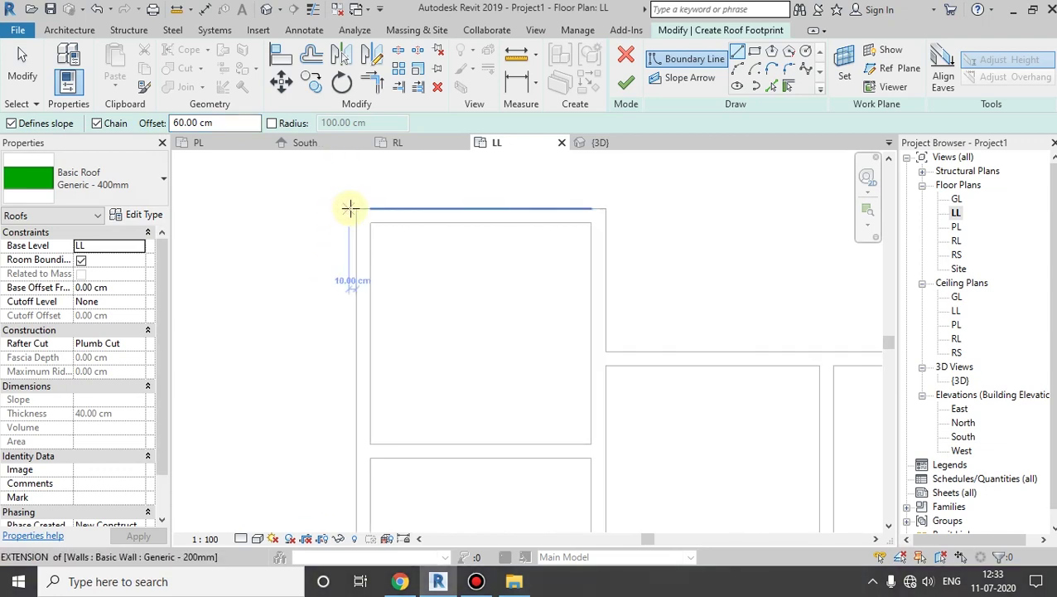
click(349, 207)
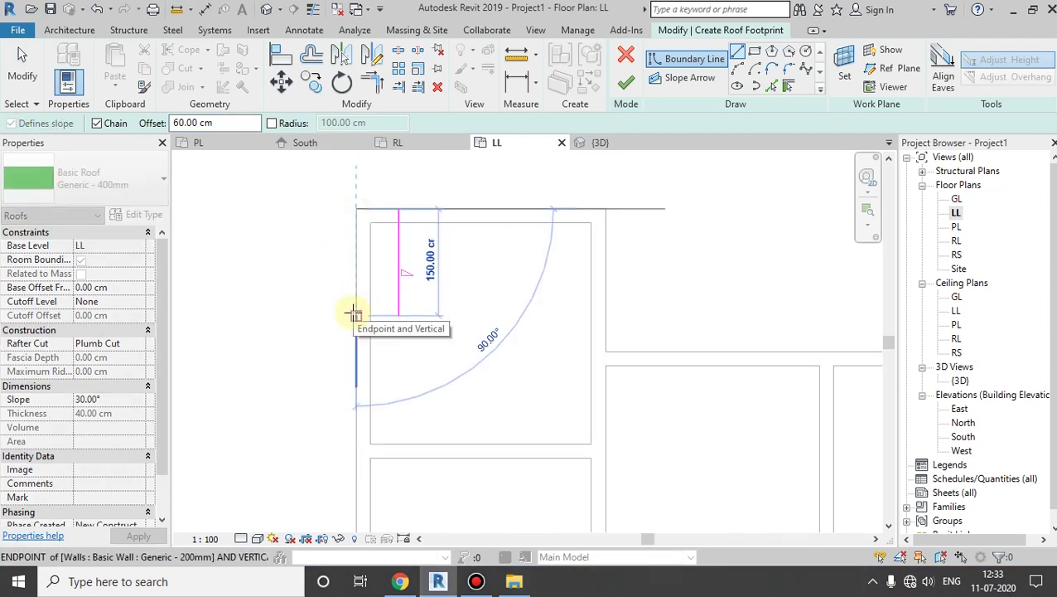
scroll(365, 177, down, 3)
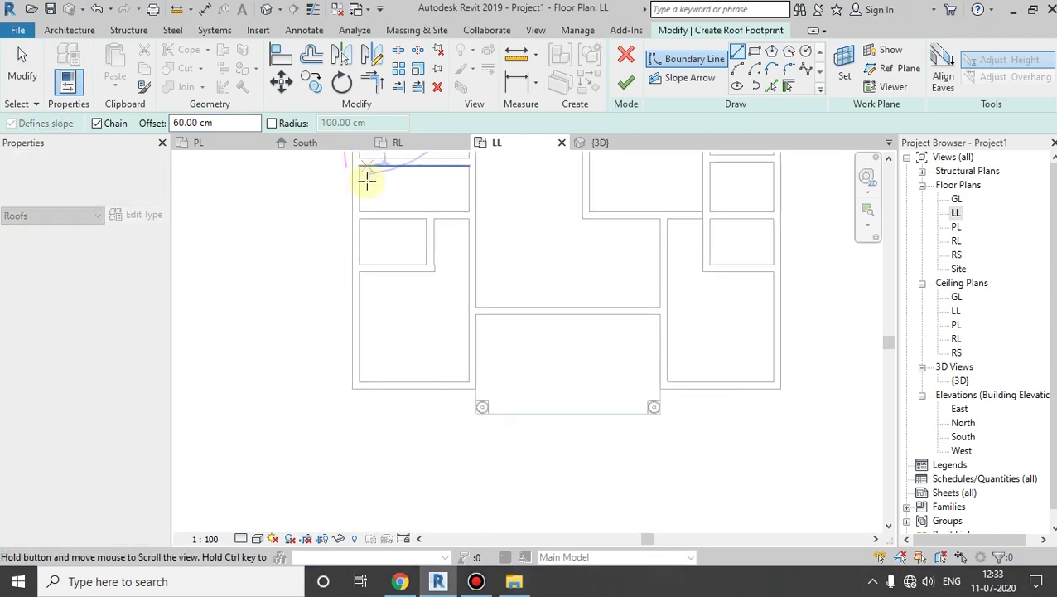
scroll(359, 337, up, 3)
scroll(349, 414, up, 1)
click(339, 452)
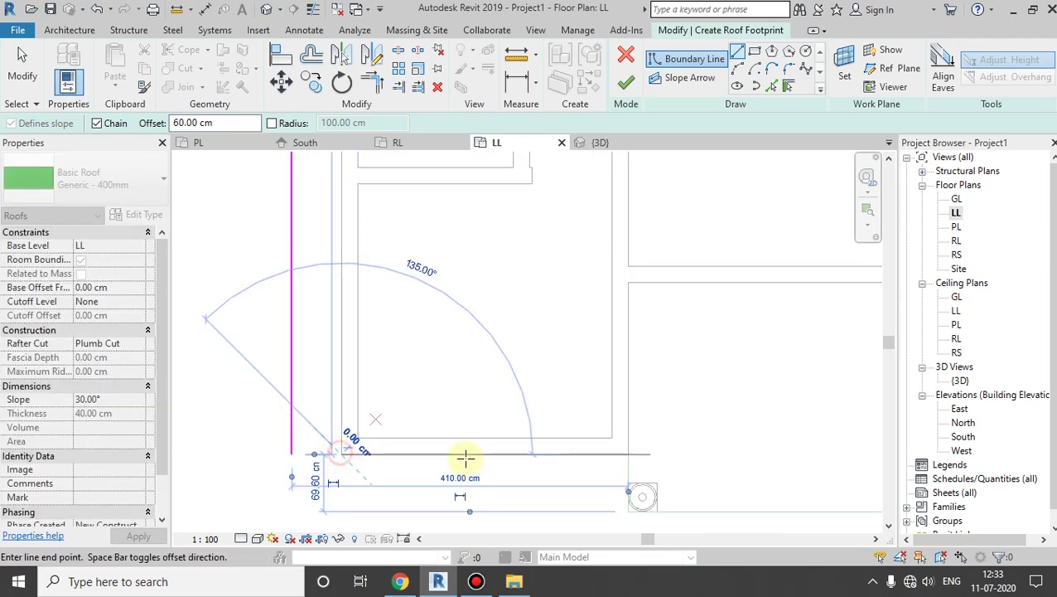
Trace the roof boundary along the bottom edge, stepping around the porch front and columns
click(625, 451)
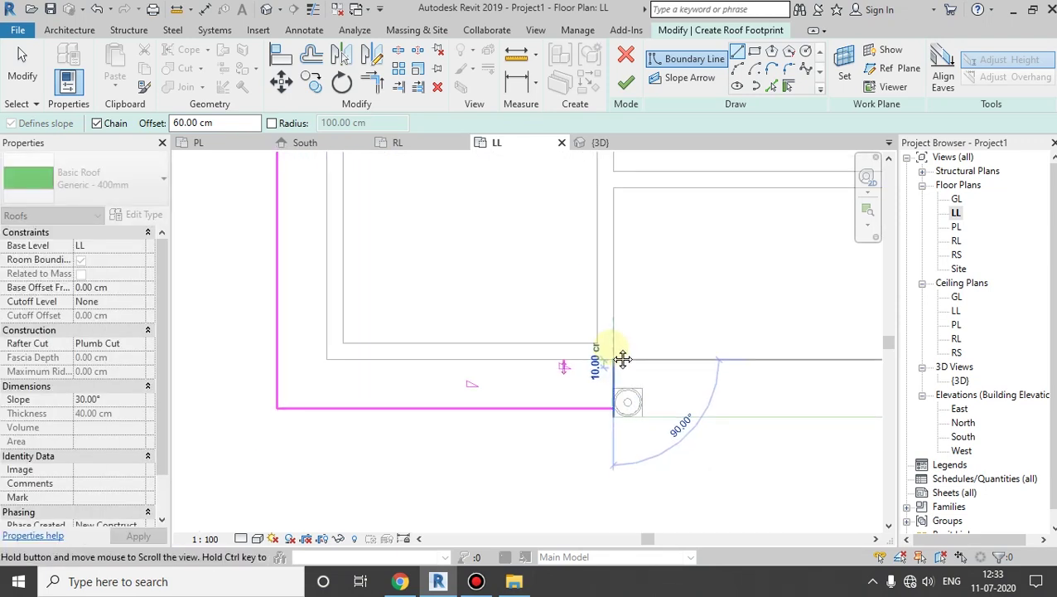
scroll(613, 389, up, 2)
click(615, 404)
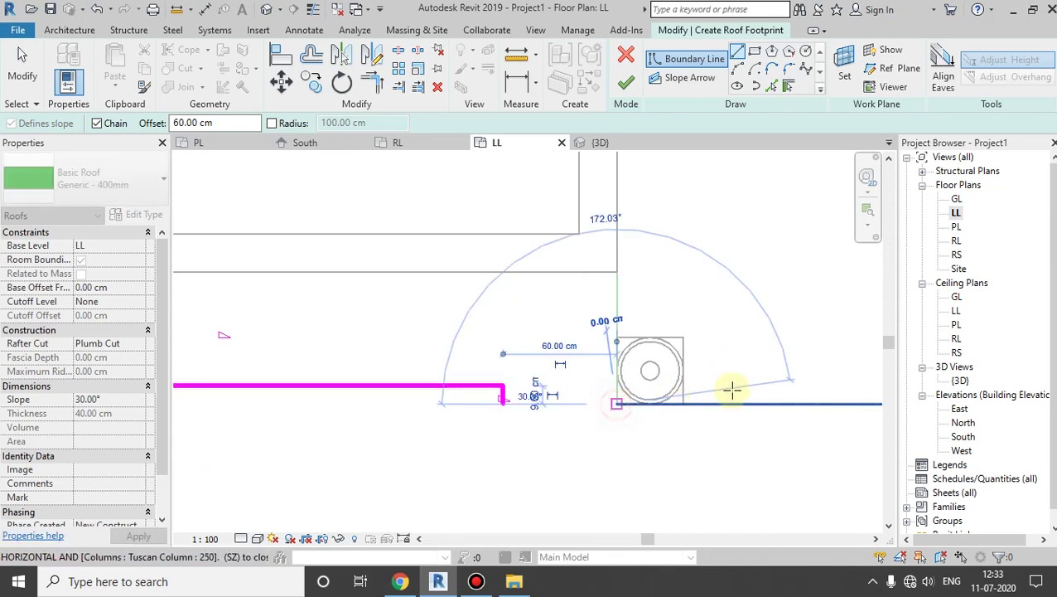
scroll(568, 415, down, 3)
scroll(550, 415, up, 2)
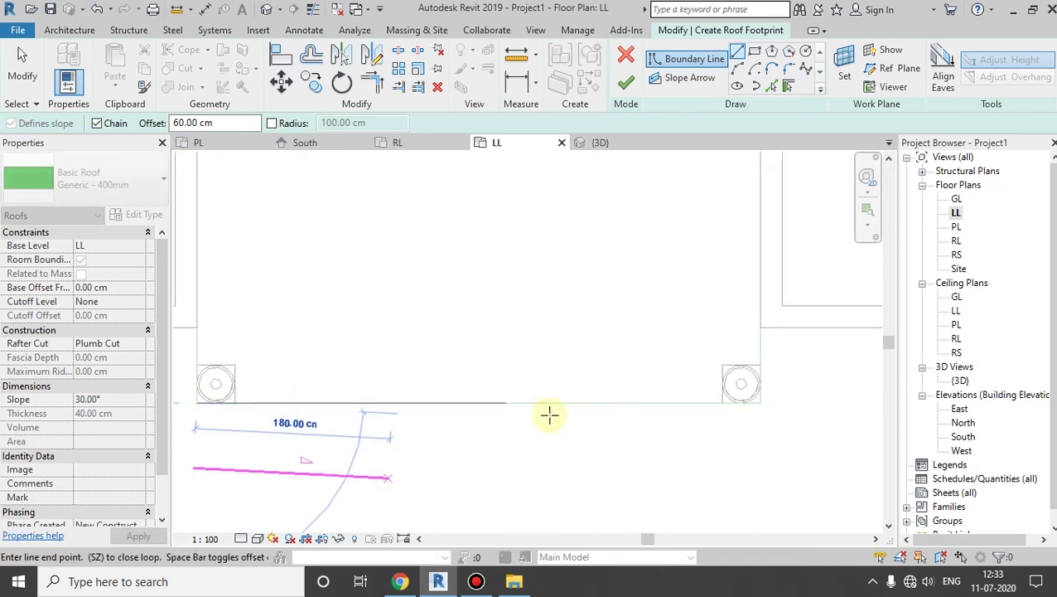
scroll(761, 404, up, 1)
click(760, 404)
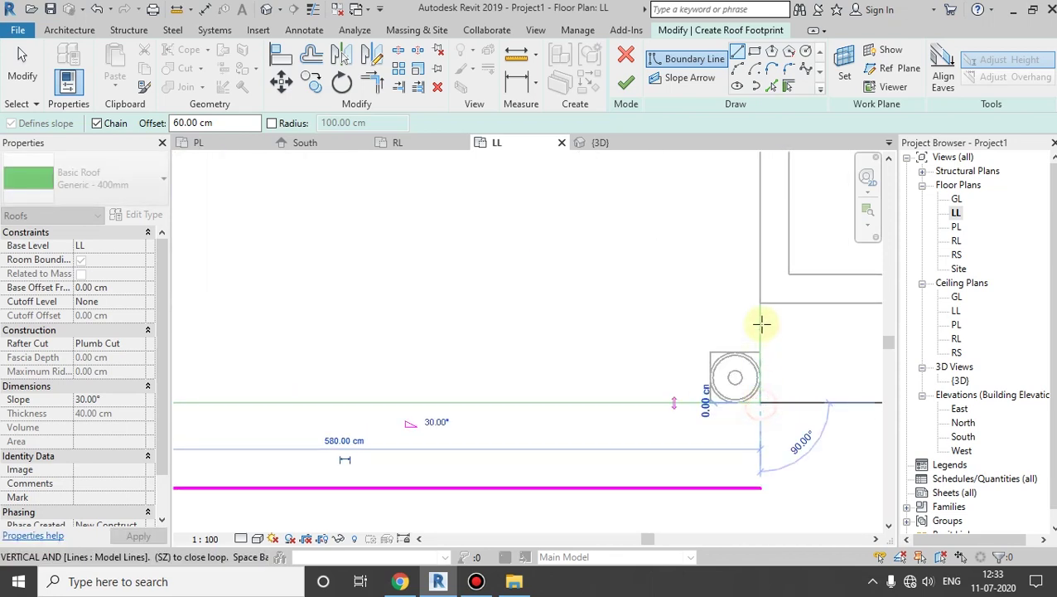
scroll(342, 447, down, 2)
click(366, 399)
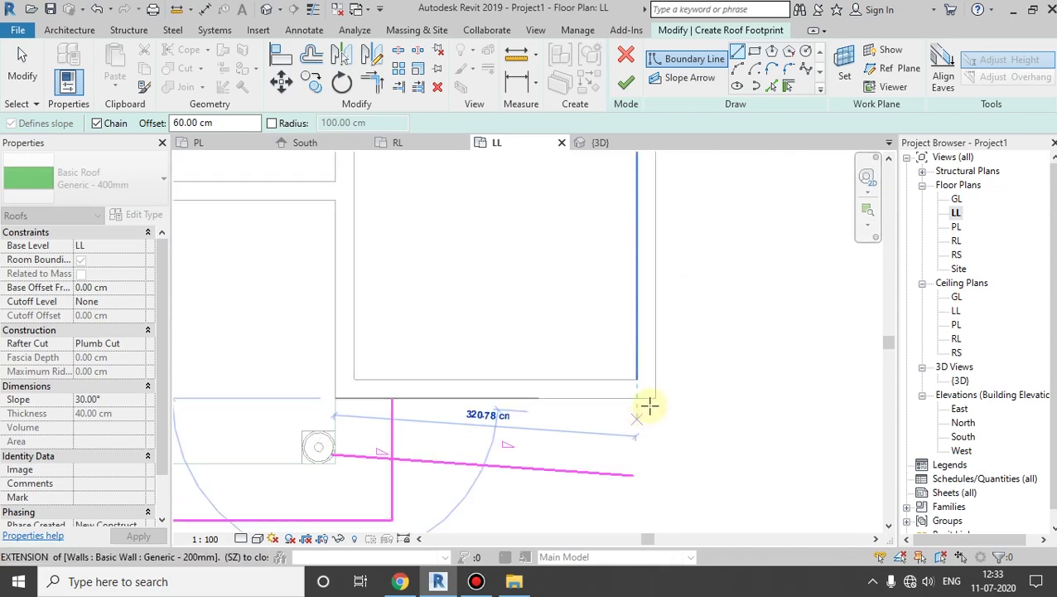
Draw the right and top boundary edges around the wing, close the loop, and finish the 30° roof
click(666, 364)
scroll(677, 323, down, 2)
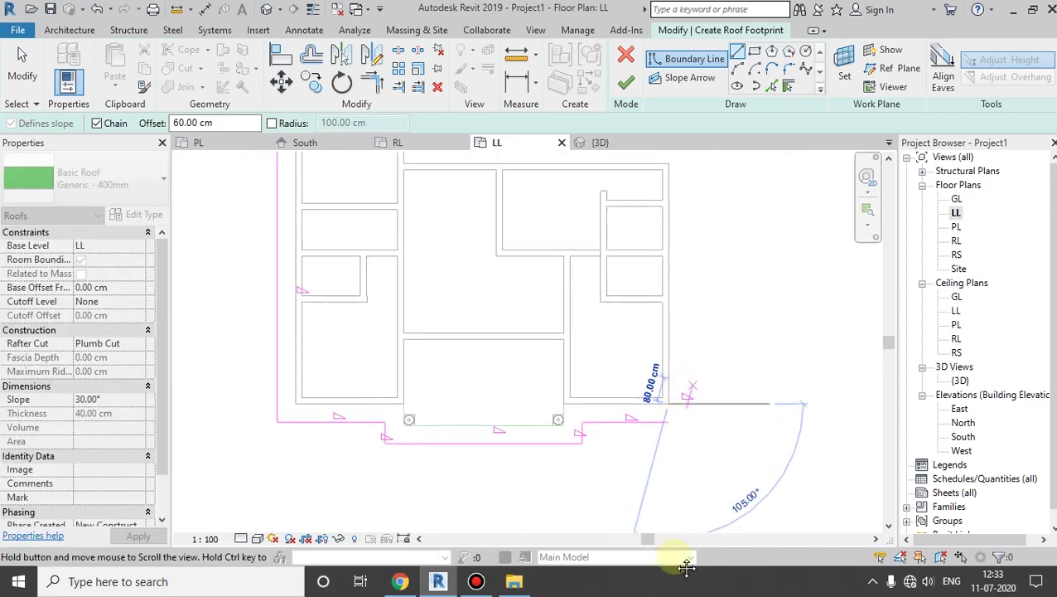
scroll(673, 380, up, 2)
scroll(668, 367, up, 1)
click(667, 367)
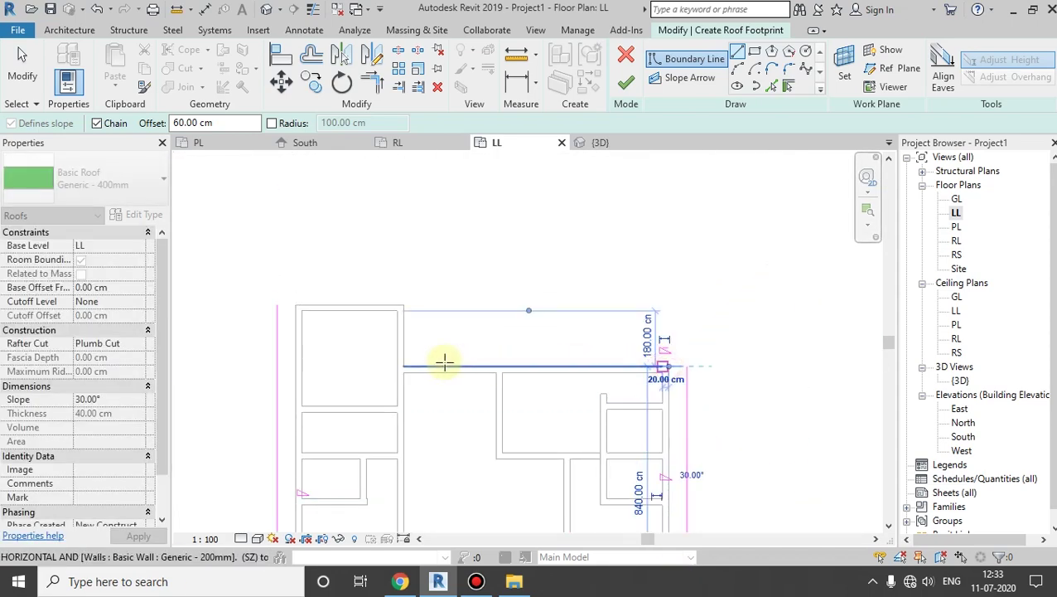
click(403, 365)
click(404, 303)
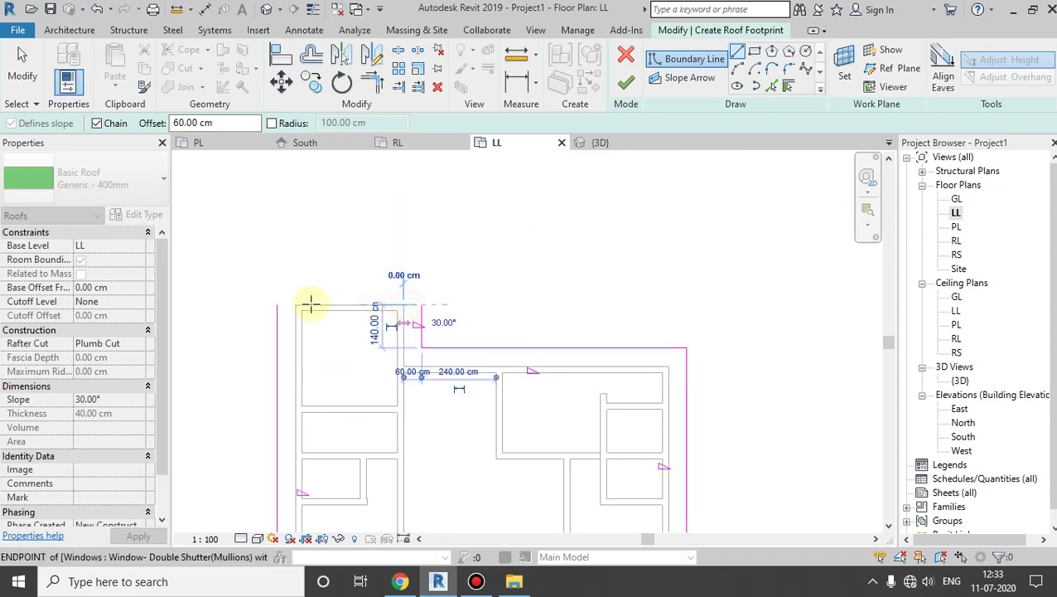
click(297, 304)
scroll(550, 393, down, 1)
scroll(525, 251, down, 2)
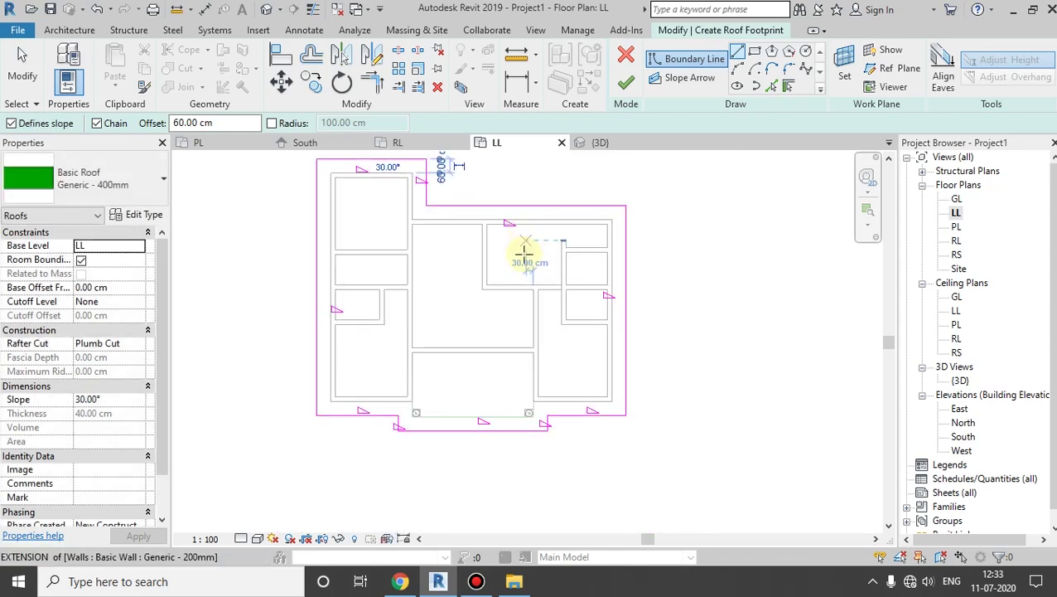
click(627, 86)
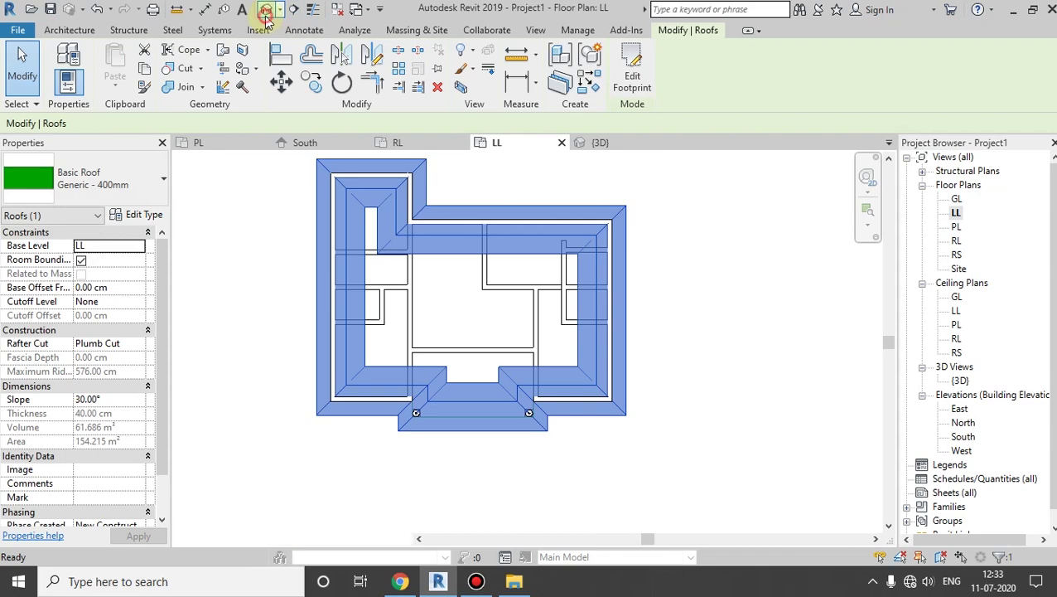
Open the default 3D view and select the new roof
click(266, 11)
mouse_move(538, 432)
shift+middle_down()
mouse_move(636, 461)
mouse_move(760, 443)
mouse_move(514, 420)
shift+middle_up()
scroll(481, 385, up, 3)
scroll(584, 332, up, 2)
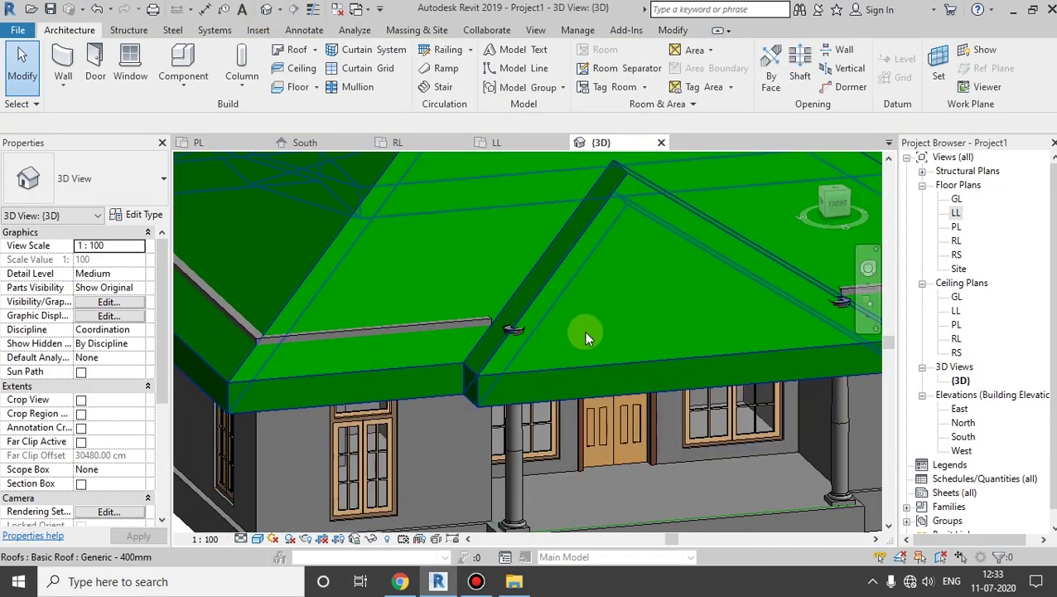
click(563, 367)
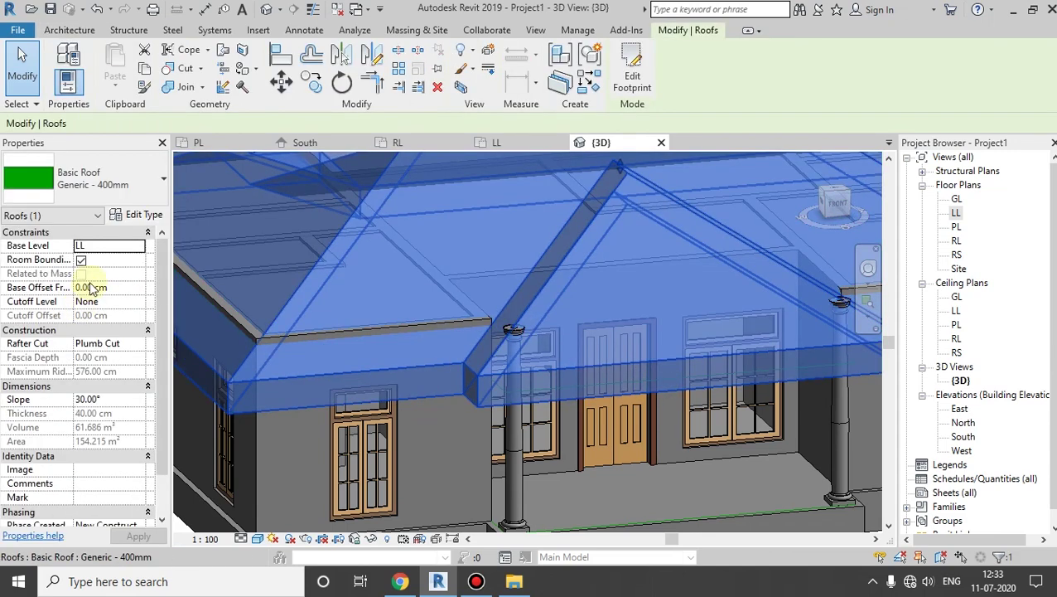
Change the roof's Base Level from LL to RL so it sits on the walls
click(106, 249)
click(138, 246)
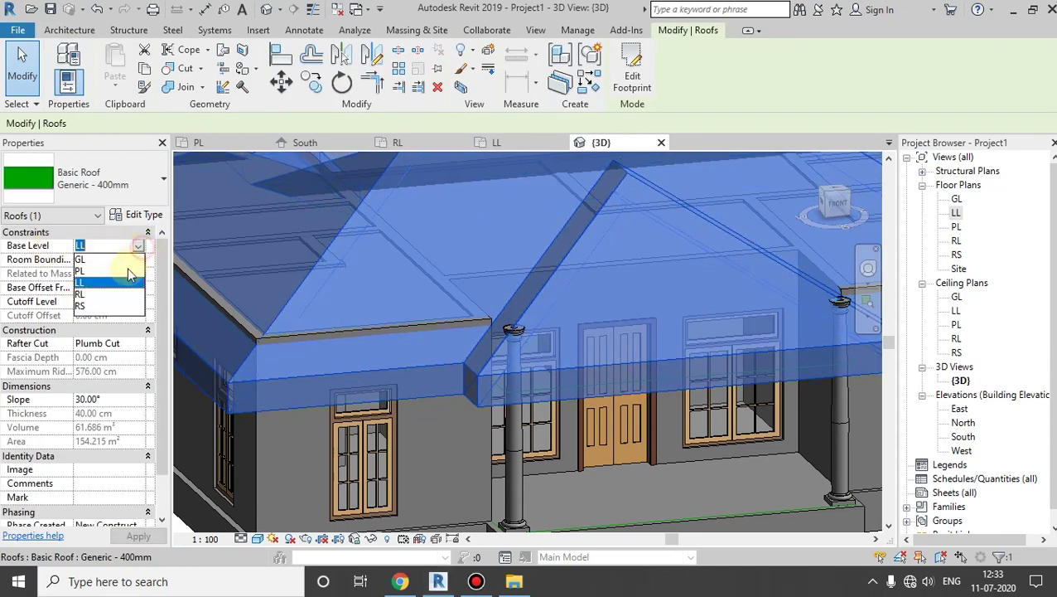
click(80, 296)
scroll(308, 390, down, 3)
scroll(308, 390, down, 2)
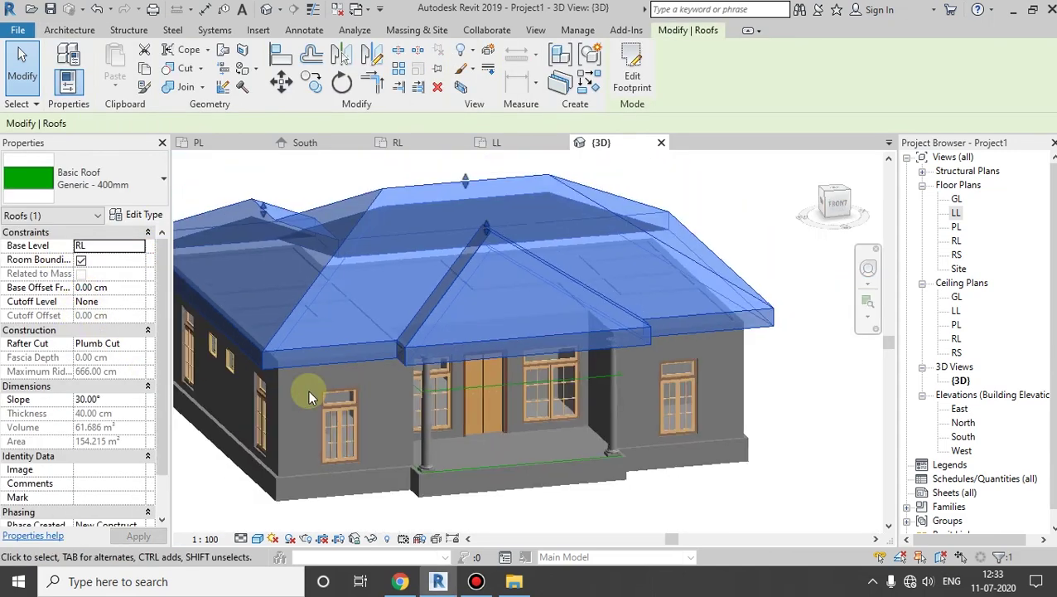
click(744, 458)
mouse_move(739, 488)
shift+middle_down()
mouse_move(679, 413)
mouse_move(719, 337)
mouse_move(519, 340)
mouse_move(460, 406)
mouse_move(809, 408)
mouse_move(802, 469)
mouse_move(548, 484)
mouse_move(507, 515)
mouse_move(267, 537)
shift+middle_up()
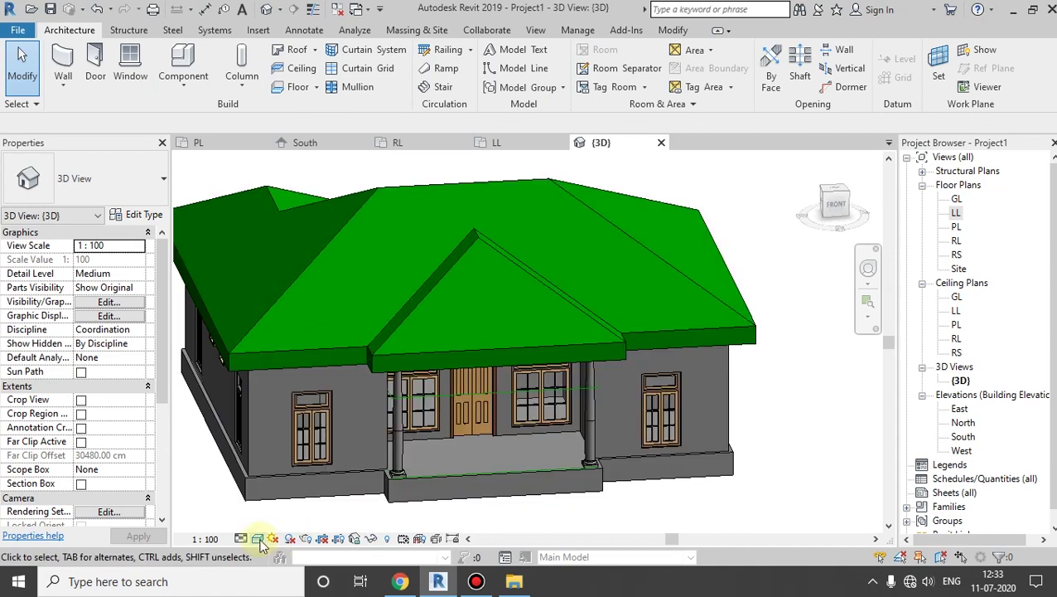
Switch the 3D view's display style so the model shows in grey
click(257, 538)
click(277, 512)
mouse_move(507, 426)
shift+middle_down()
mouse_move(620, 299)
mouse_move(543, 354)
mouse_move(536, 402)
shift+middle_up()
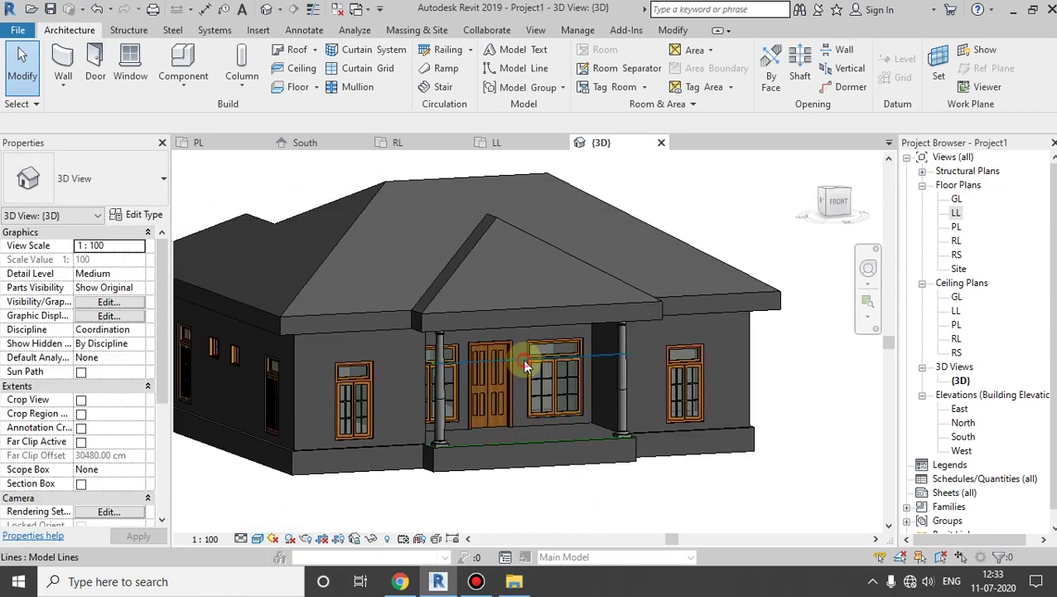
Delete the stray model lines left across the porch
click(523, 364)
key(Delete)
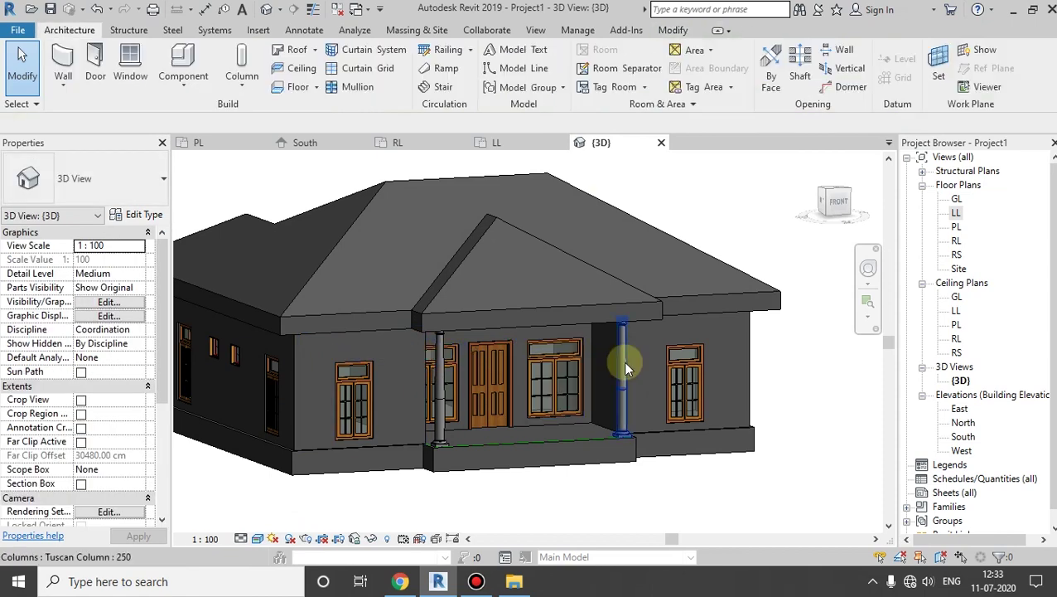
click(582, 439)
key(Delete)
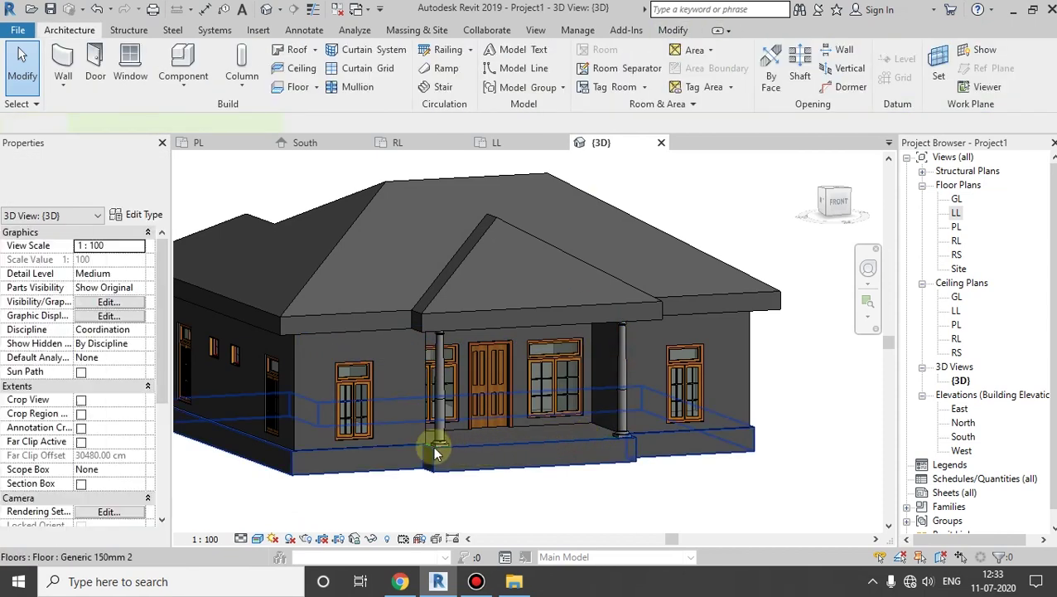
click(470, 452)
key(Delete)
Zoom and orbit the 3D view in close on the porch walls, columns and windows
scroll(633, 438, up, 2)
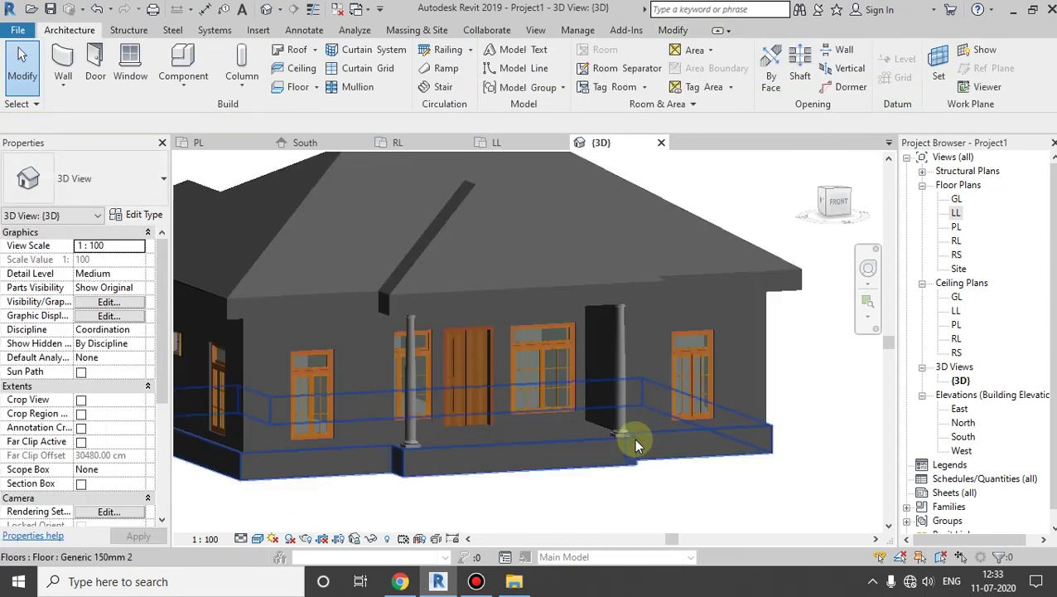
scroll(634, 438, up, 2)
scroll(646, 435, up, 1)
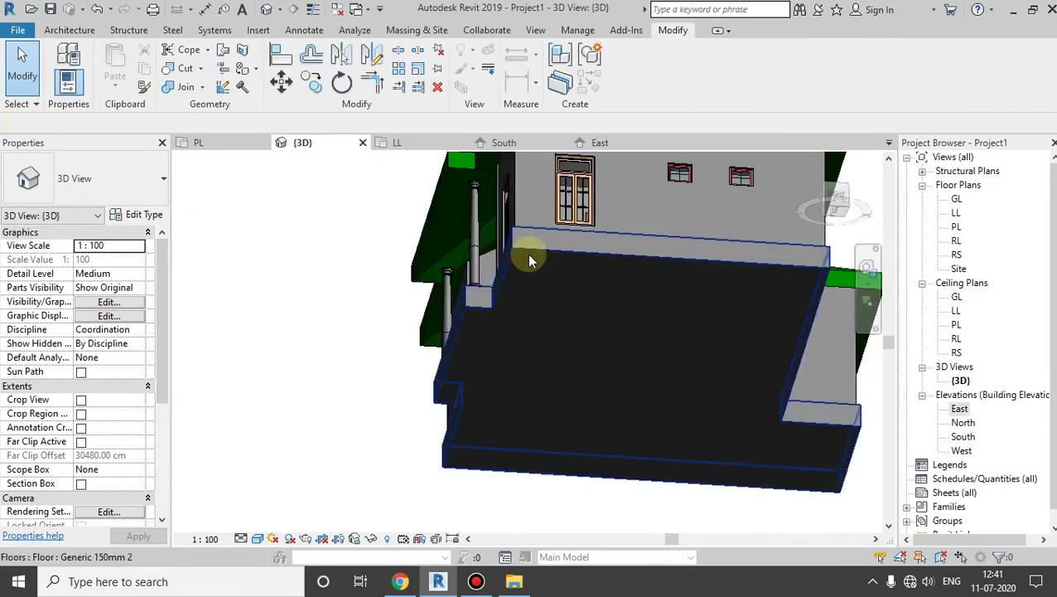
mouse_move(529, 254)
shift+middle_down()
mouse_move(596, 331)
mouse_move(618, 304)
mouse_move(465, 276)
mouse_move(456, 245)
mouse_move(494, 300)
mouse_move(578, 348)
mouse_move(583, 288)
mouse_move(573, 354)
shift+middle_up()
scroll(420, 262, up, 3)
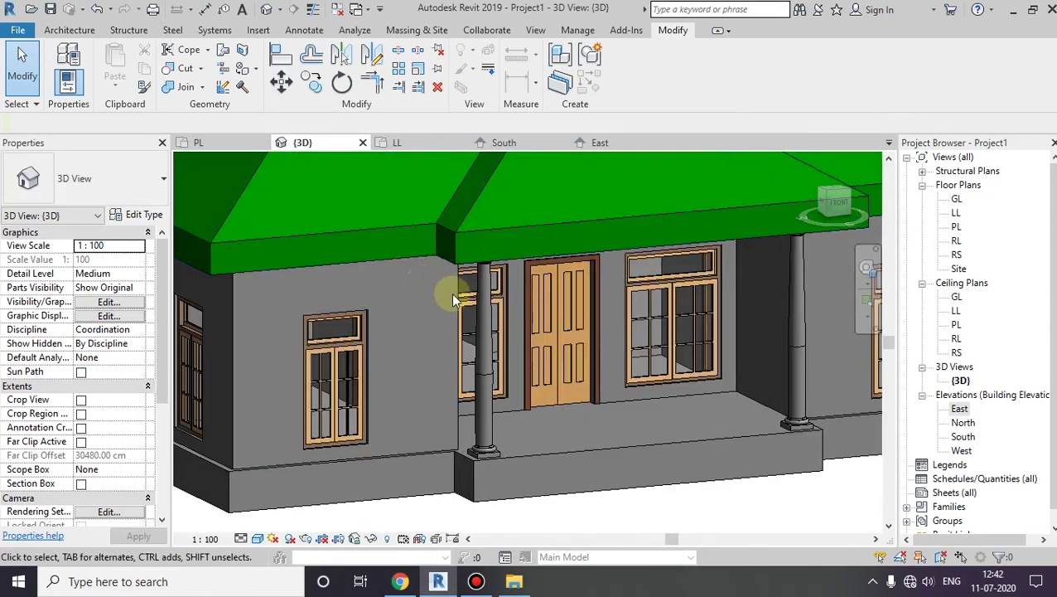
Select all 22 walls with SA and attach their tops to the green hipped roof
click(453, 299)
key(s)
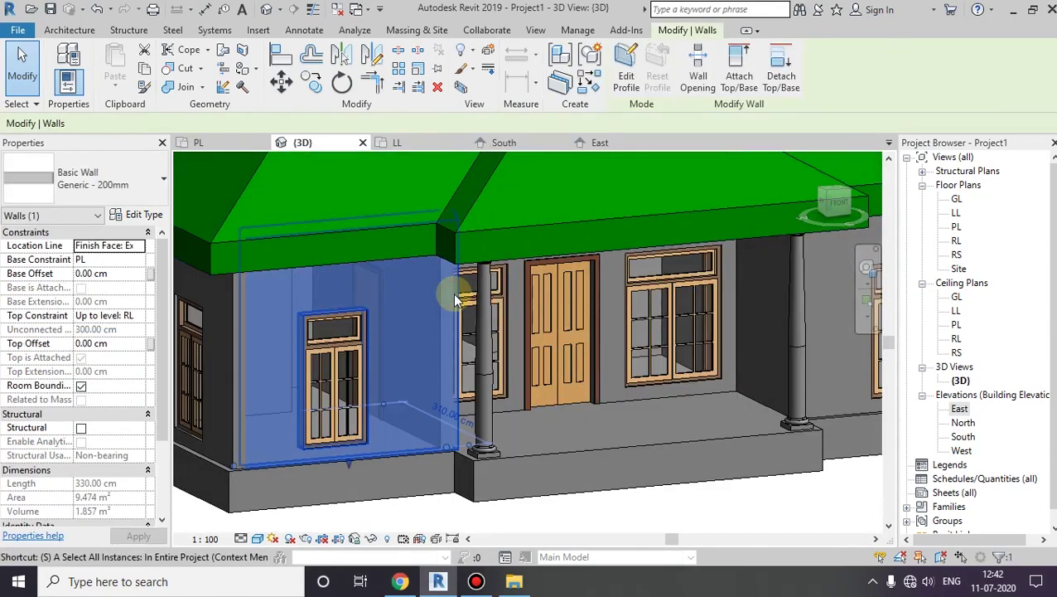
key(a)
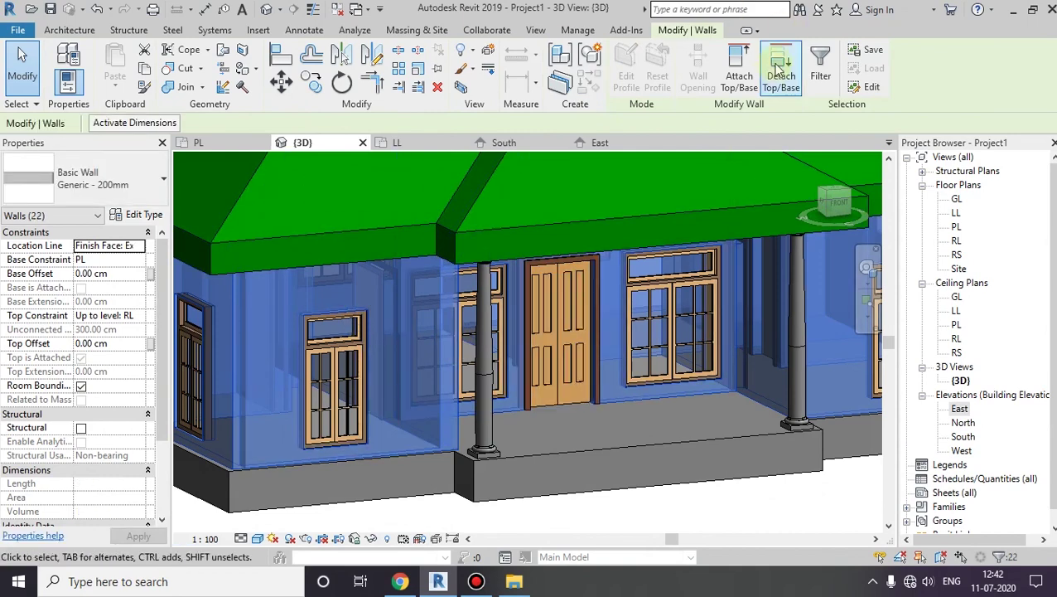
click(746, 81)
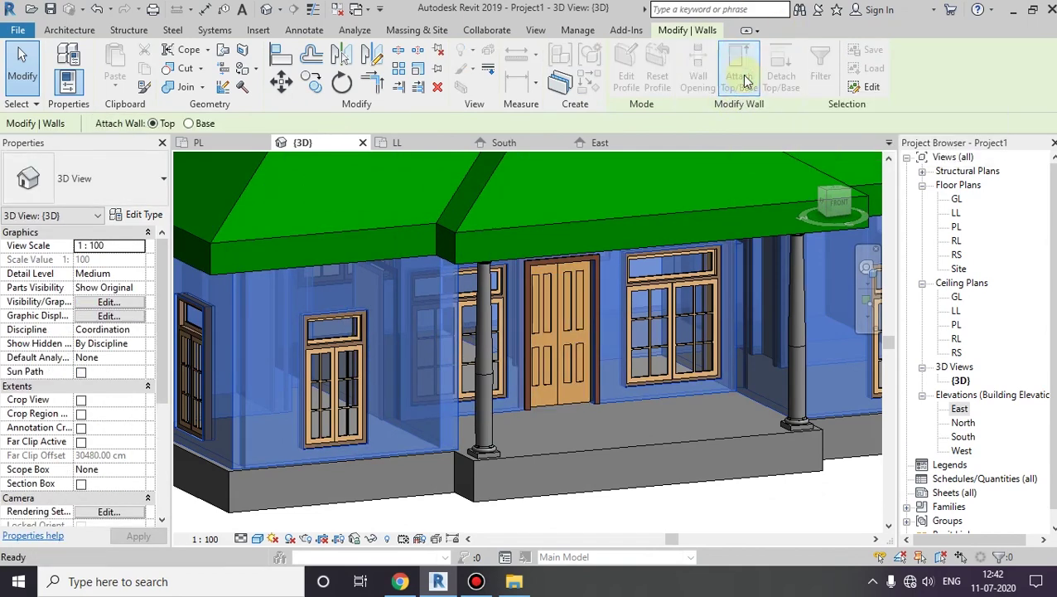
click(283, 238)
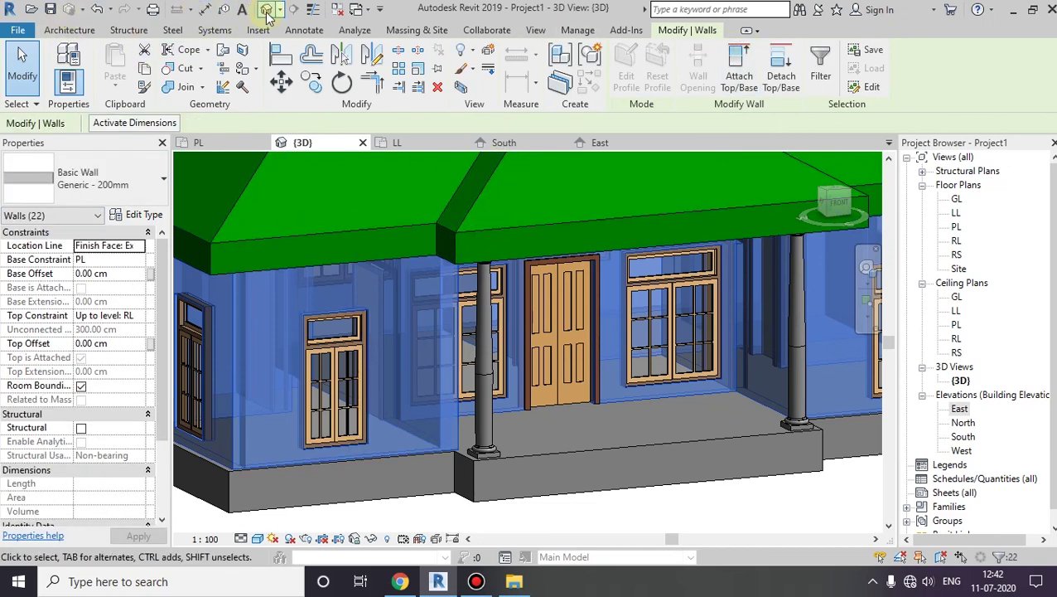
key(Escape)
mouse_move(433, 260)
shift+middle_down()
mouse_move(544, 223)
mouse_move(549, 182)
mouse_move(663, 200)
mouse_move(661, 295)
mouse_move(737, 333)
mouse_move(601, 306)
shift+middle_up()
scroll(455, 228, up, 2)
scroll(456, 232, up, 4)
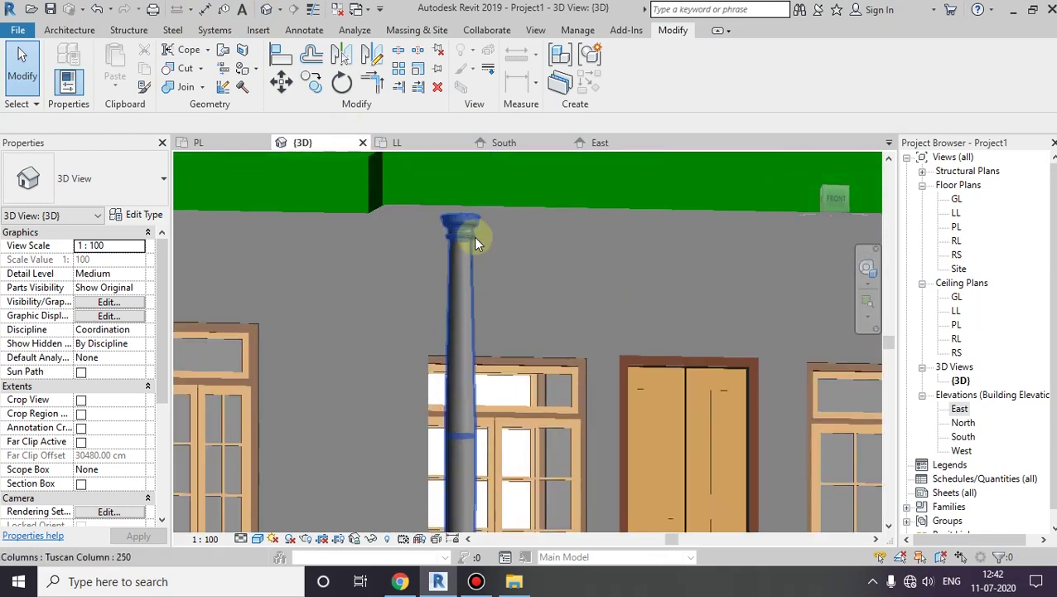
Select both porch Tuscan columns and change their Height from 300 cm to 350 cm
scroll(473, 232, down, 3)
mouse_move(472, 225)
shift+middle_down()
mouse_move(476, 149)
mouse_move(480, 297)
mouse_move(483, 285)
shift+middle_up()
mouse_move(489, 494)
shift+middle_down()
mouse_move(449, 443)
mouse_move(593, 451)
mouse_move(530, 497)
shift+middle_up()
scroll(451, 445, up, 2)
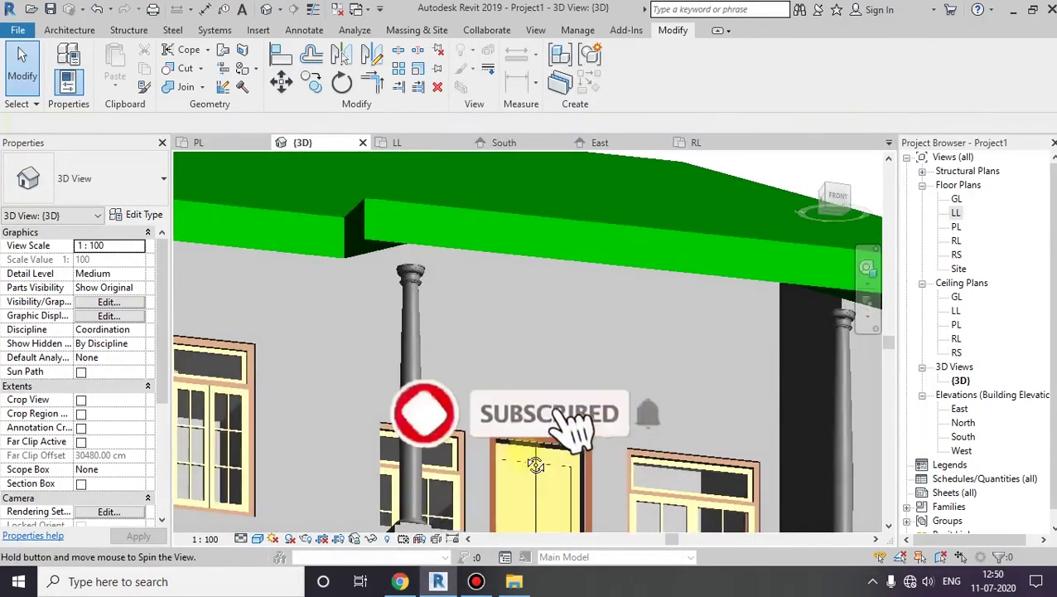
scroll(530, 497, up, 2)
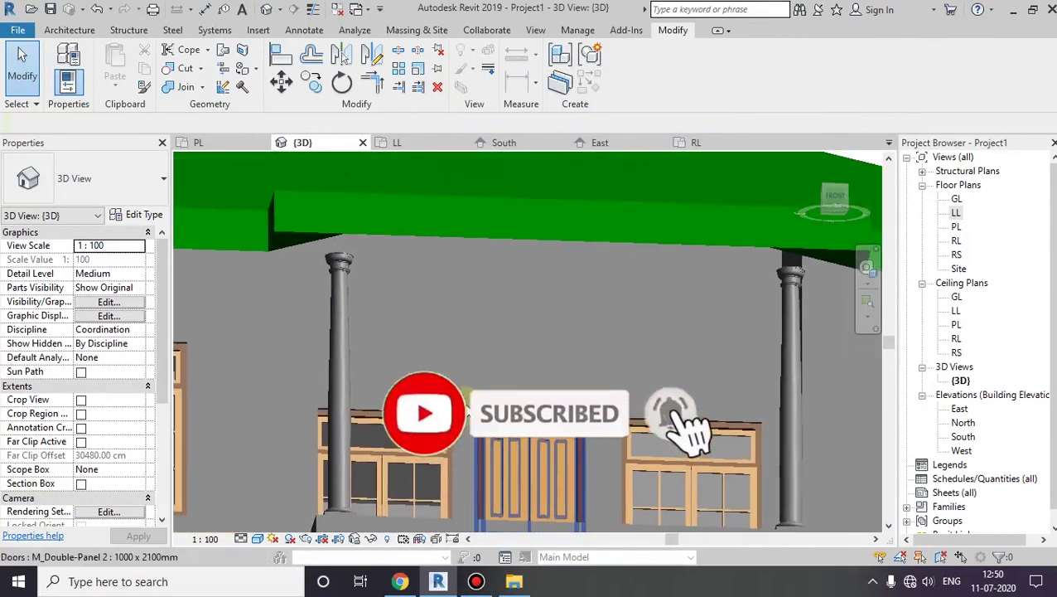
click(338, 261)
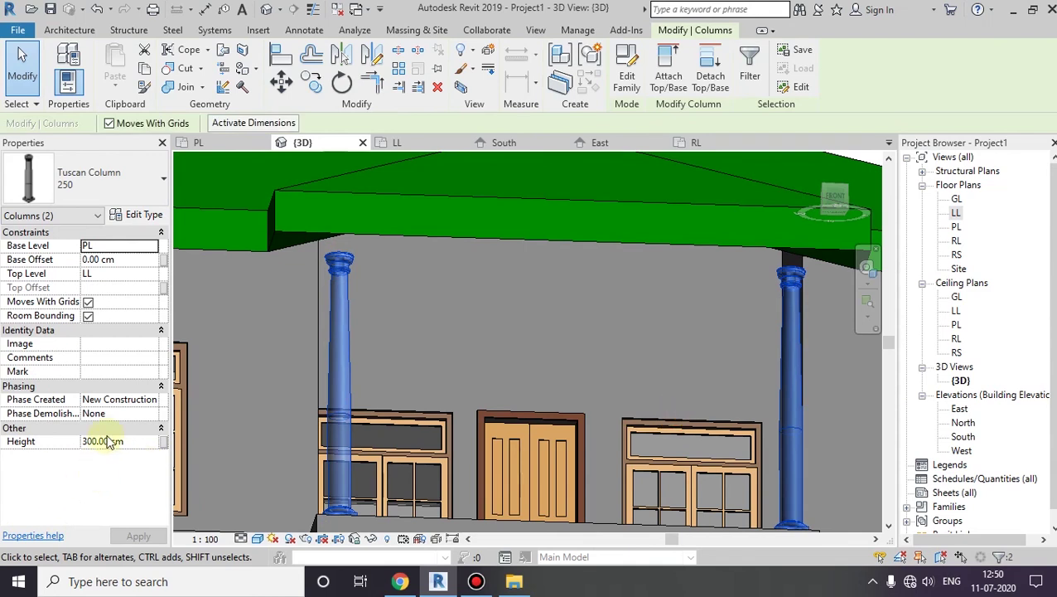
click(133, 440)
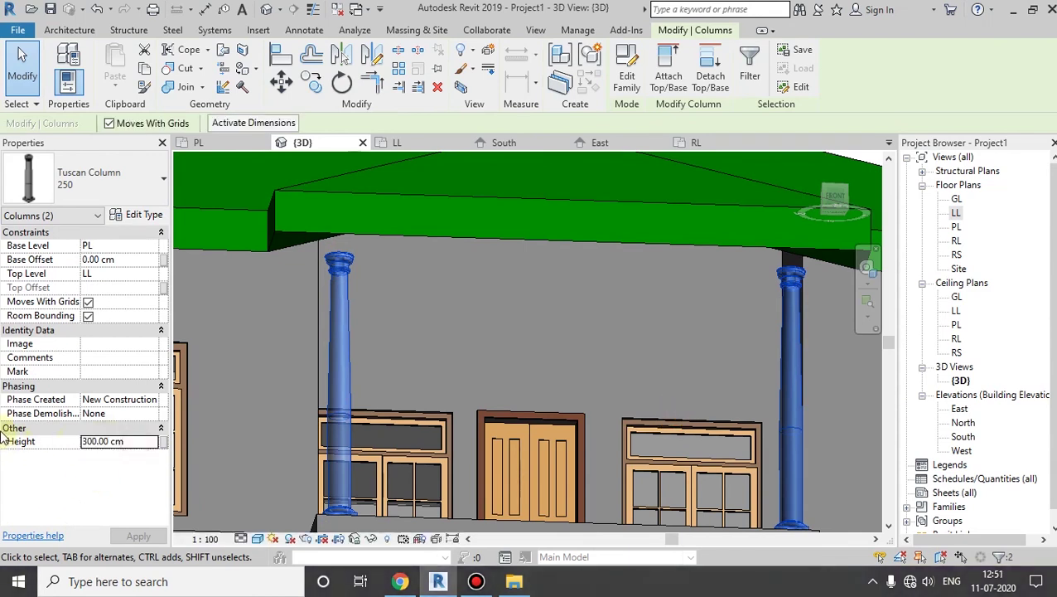
double_click(140, 441)
text(350)
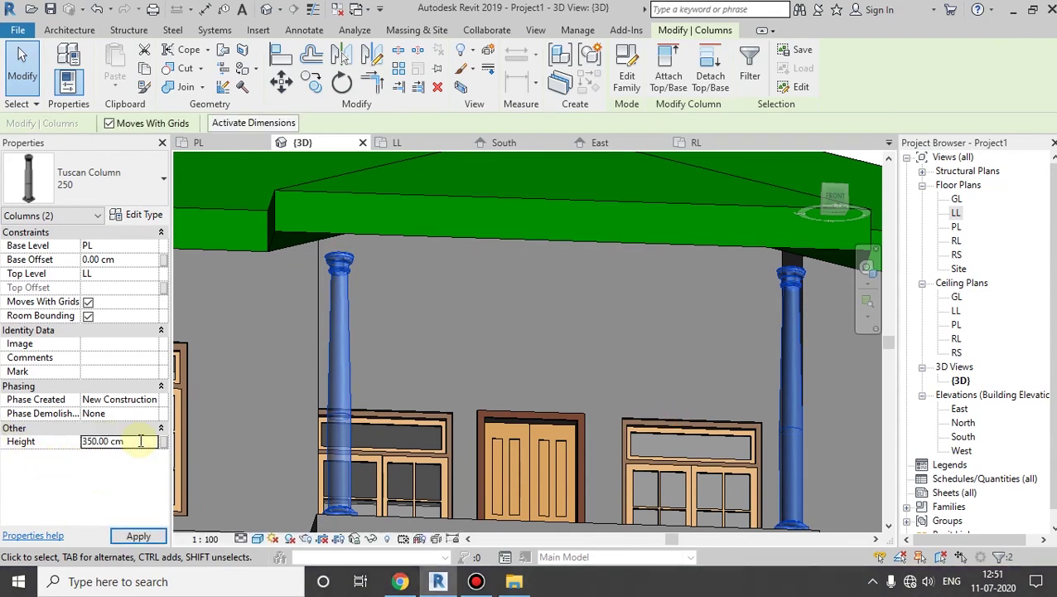
key(Escape)
Check the column tops against the roof, then open the LL floor plan
mouse_move(473, 385)
shift+middle_down()
mouse_move(484, 324)
mouse_move(416, 235)
shift+middle_up()
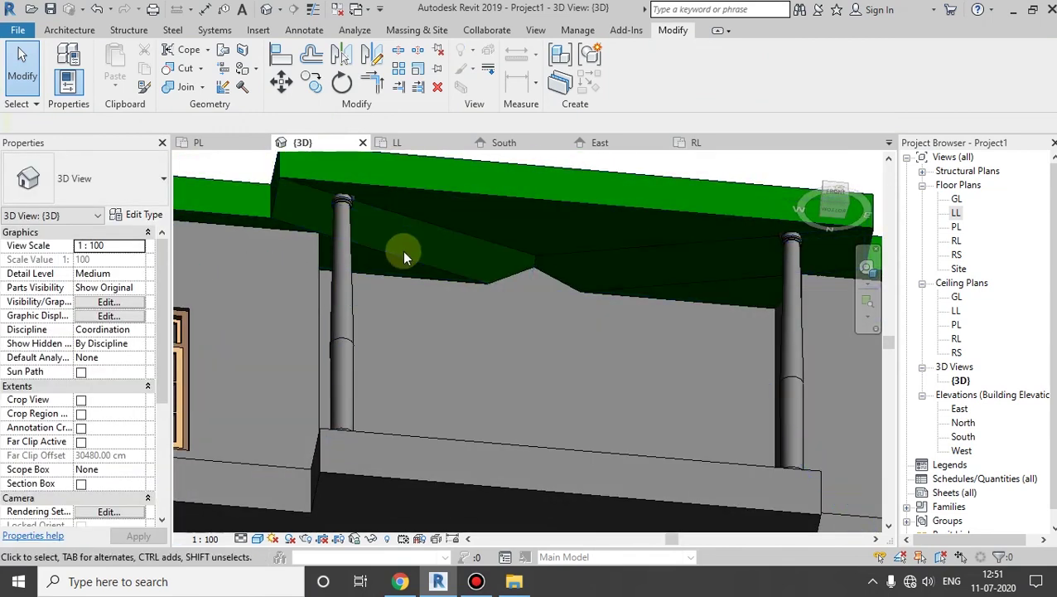
mouse_move(425, 217)
shift+middle_down()
mouse_move(430, 291)
mouse_move(267, 293)
shift+middle_up()
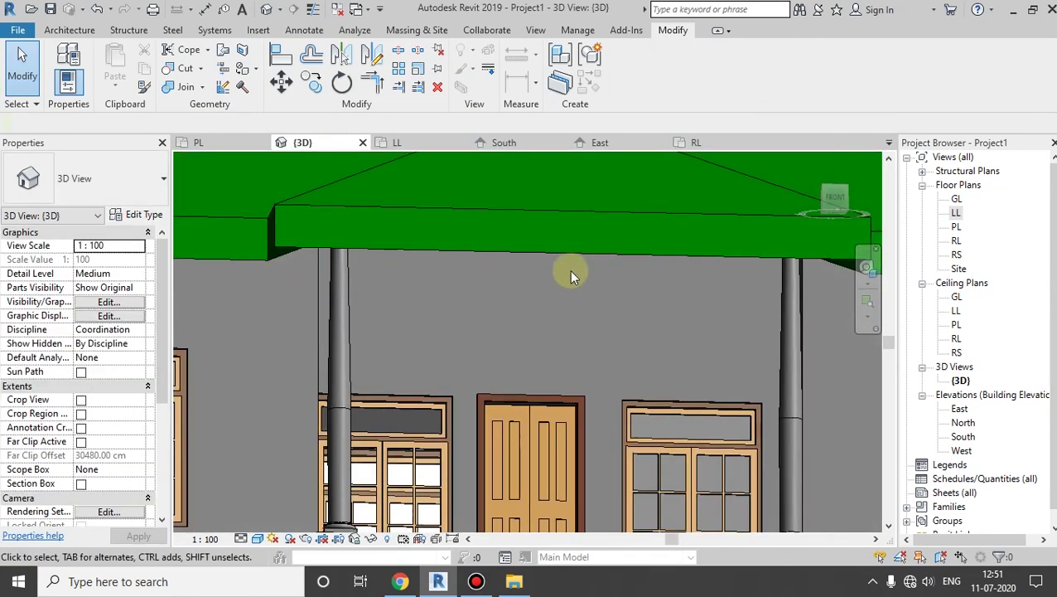
mouse_move(410, 303)
shift+middle_down()
mouse_move(353, 207)
mouse_move(499, 218)
shift+middle_up()
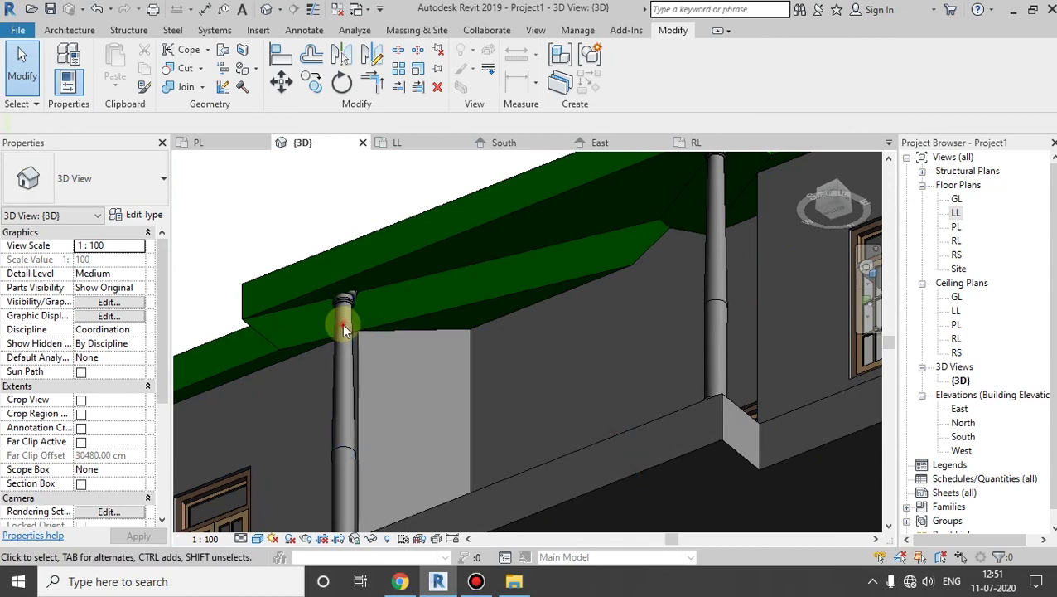
mouse_move(342, 323)
shift+middle_down()
mouse_move(564, 415)
mouse_move(595, 412)
shift+middle_up()
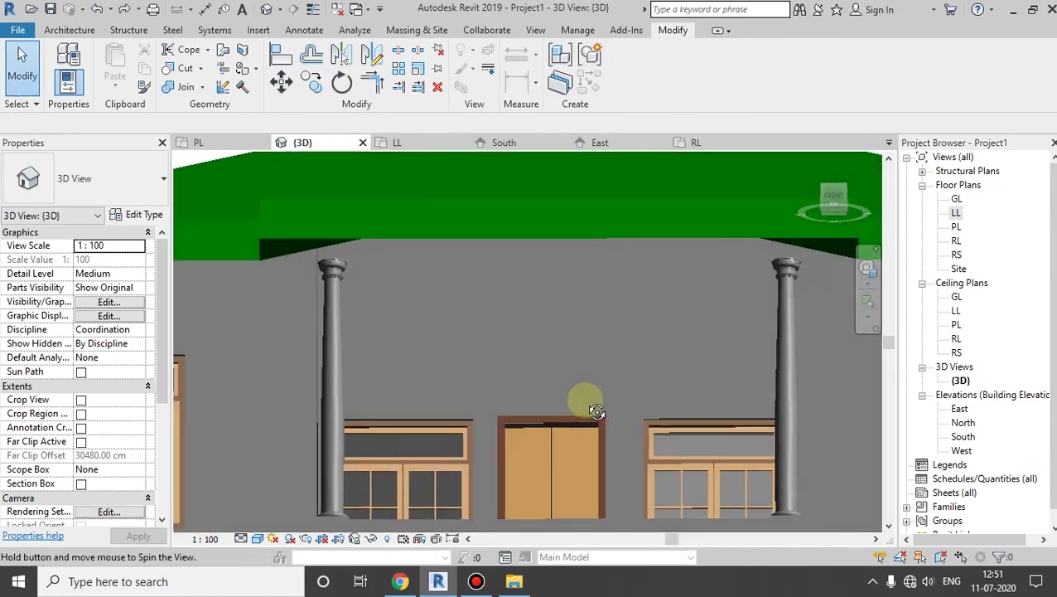
click(333, 267)
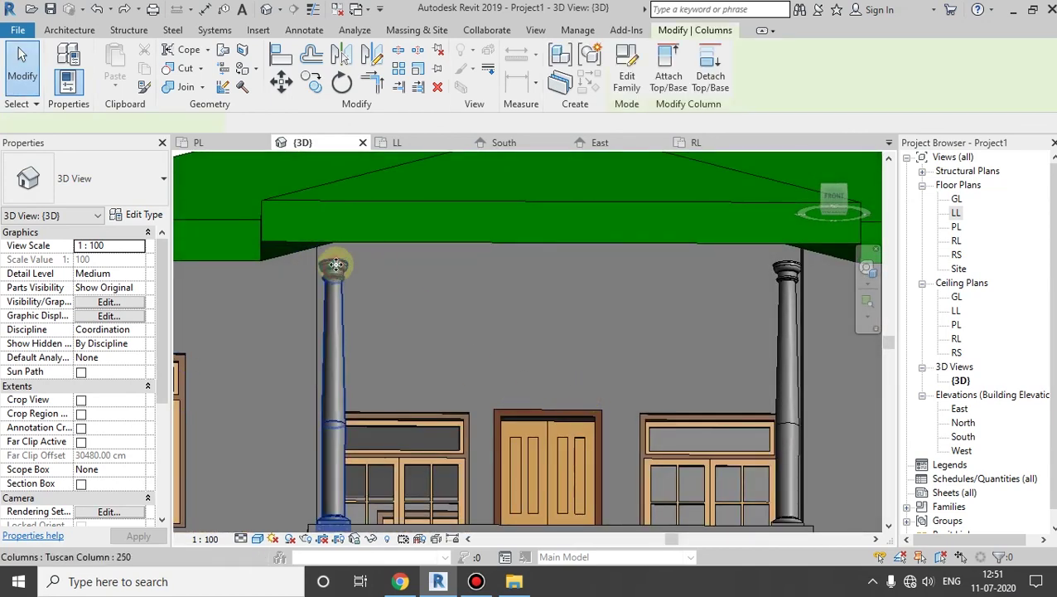
double_click(956, 213)
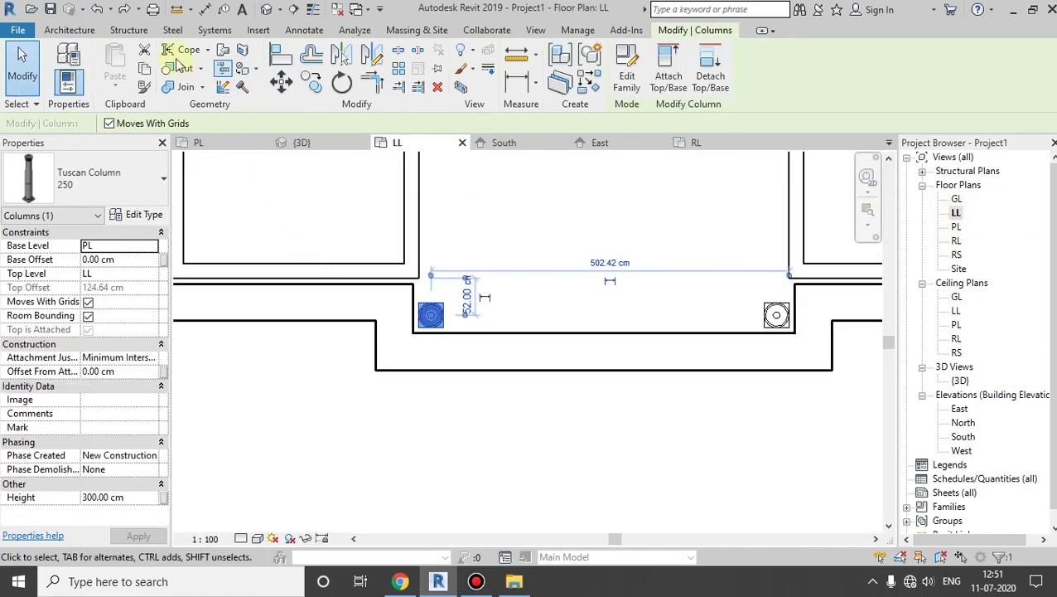
Create an in-place Generic Models family named Generic Models 1 and start an Extrusion
click(69, 31)
click(184, 79)
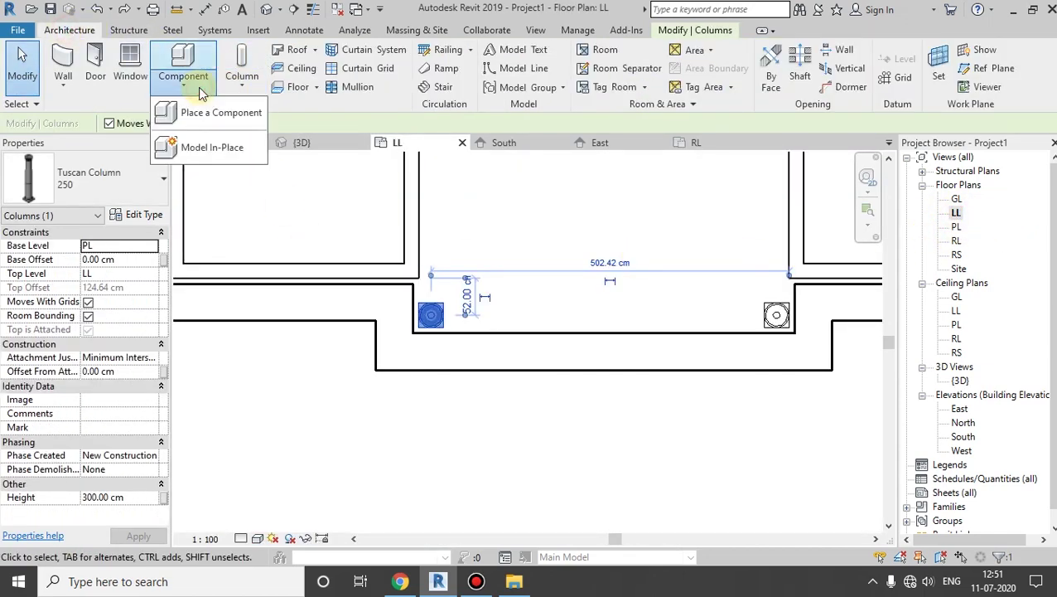
click(201, 150)
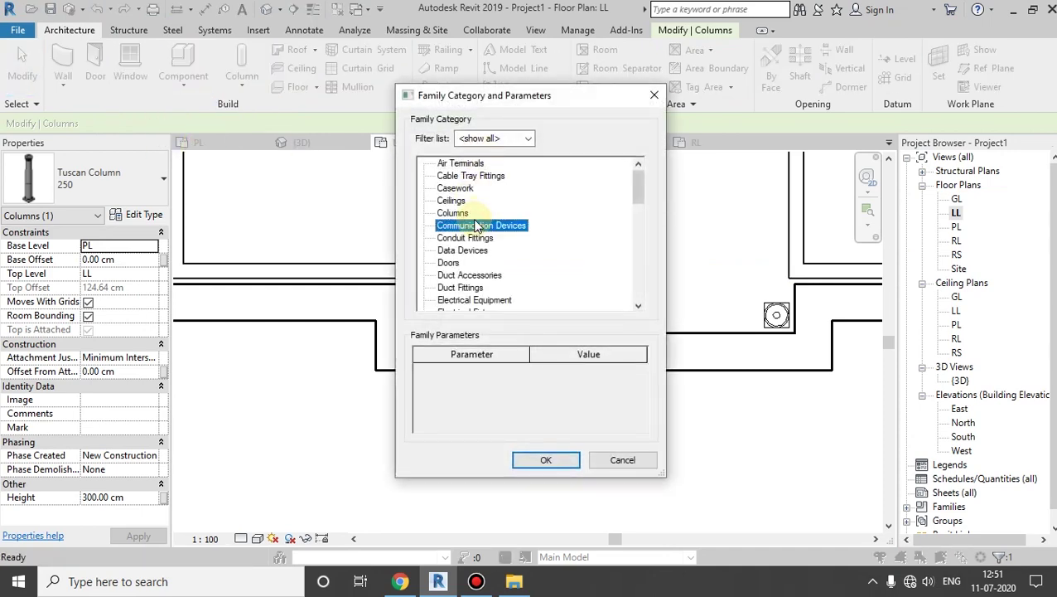
key(g)
click(545, 460)
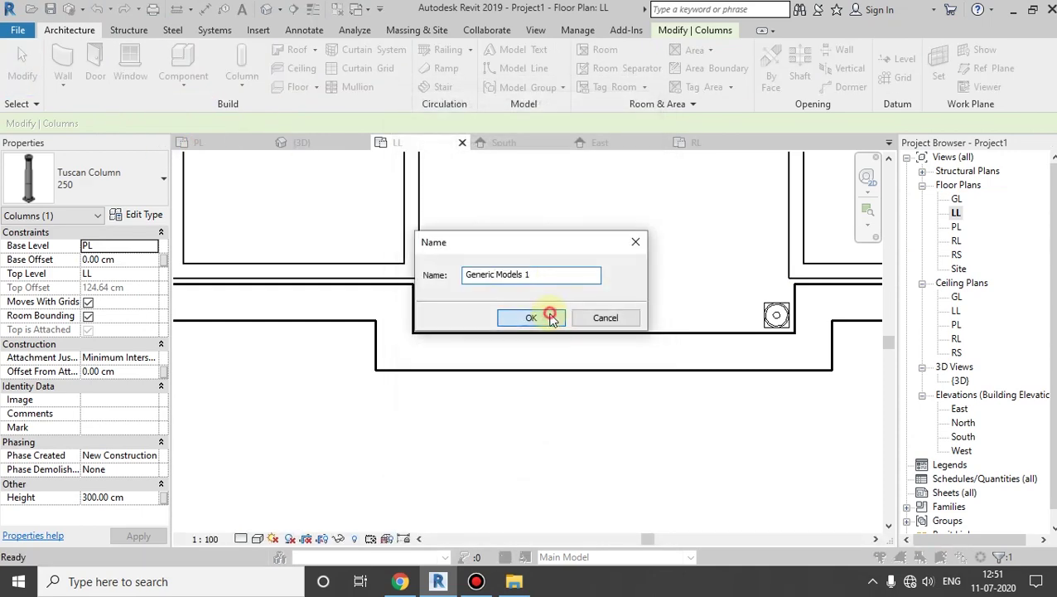
click(487, 317)
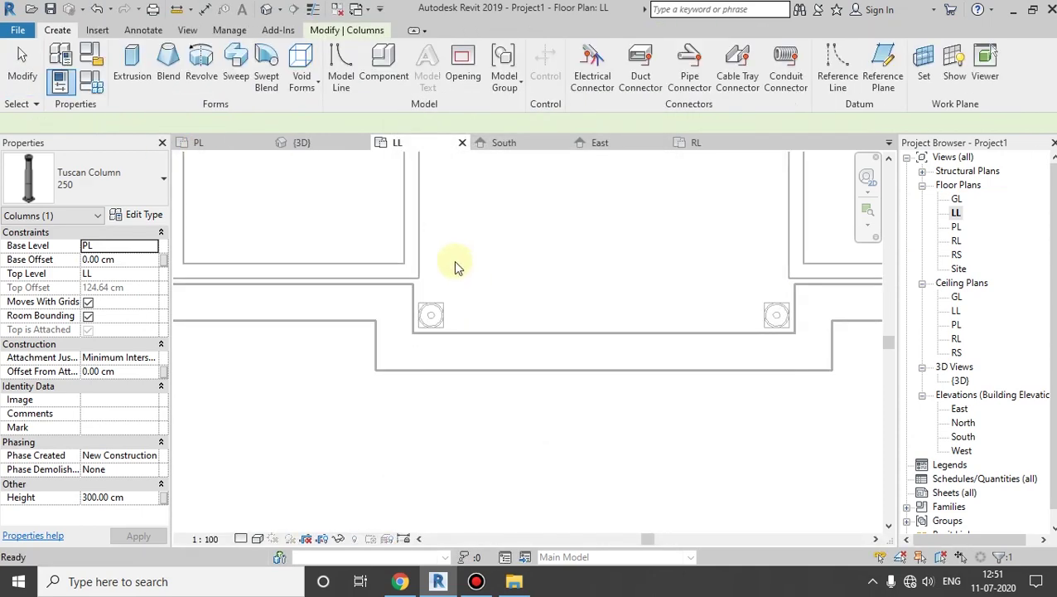
click(137, 67)
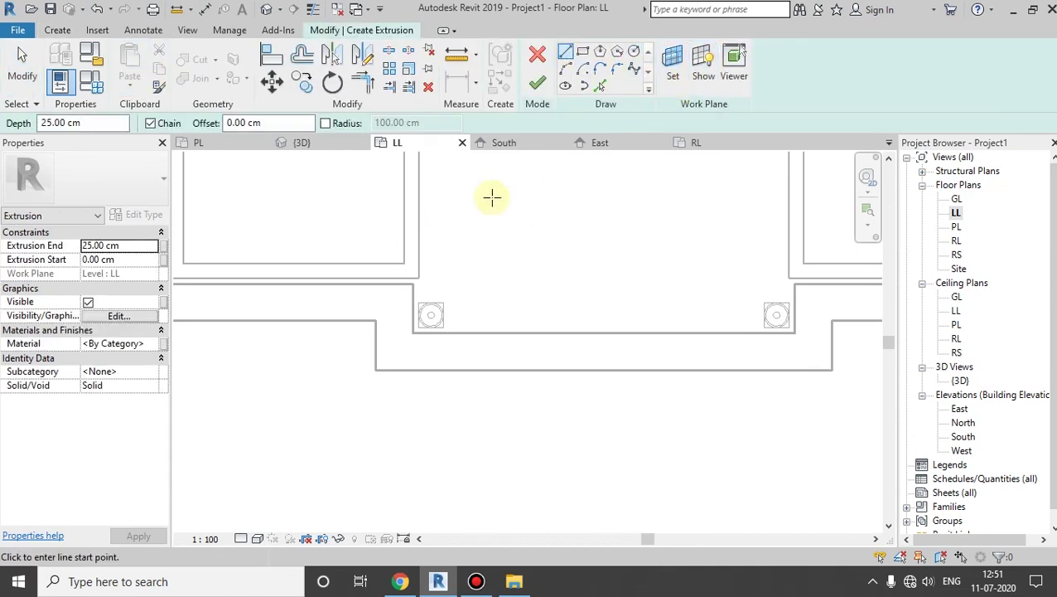
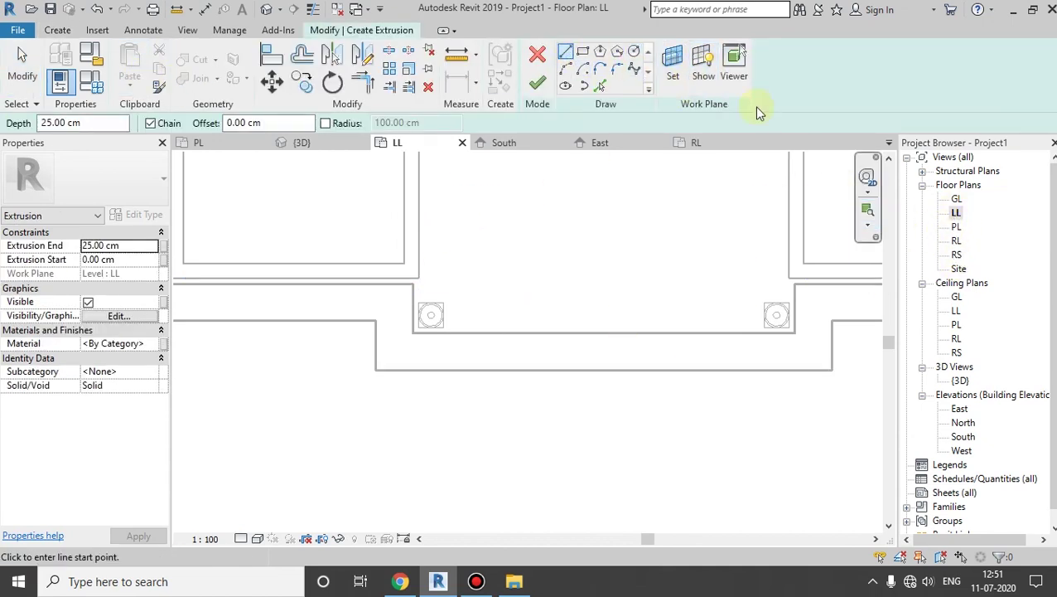
Draw a closed U-shaped outline around both porch columns and finish it as a 25 cm extrusion
click(401, 264)
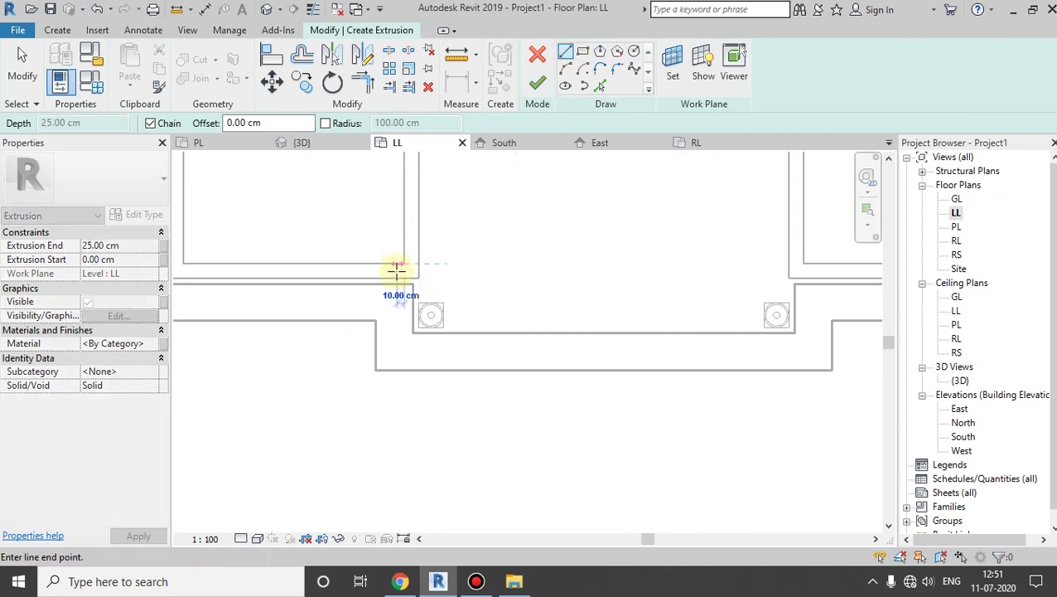
click(402, 331)
click(796, 333)
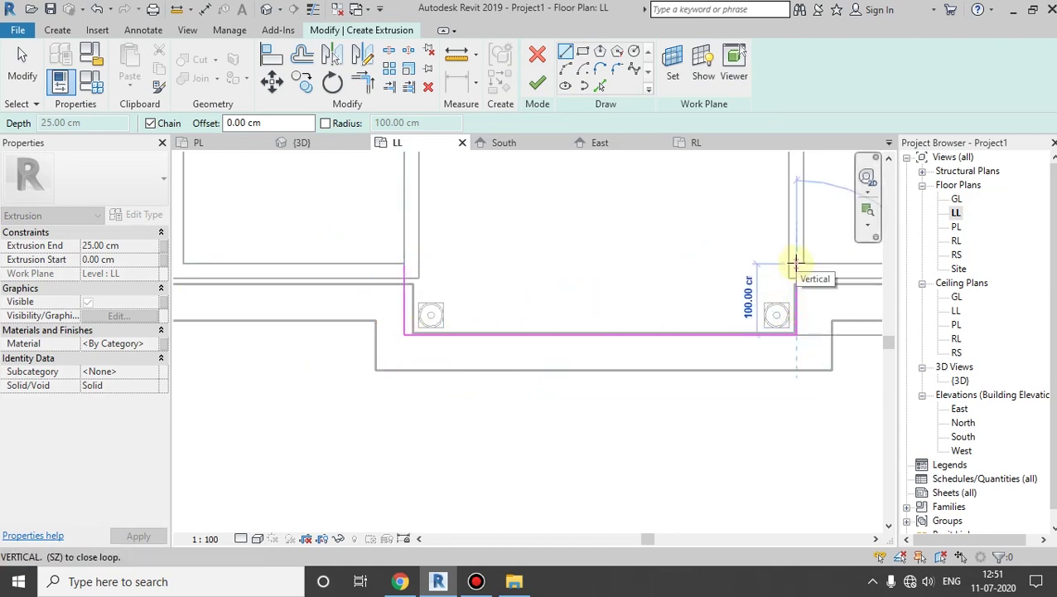
click(795, 264)
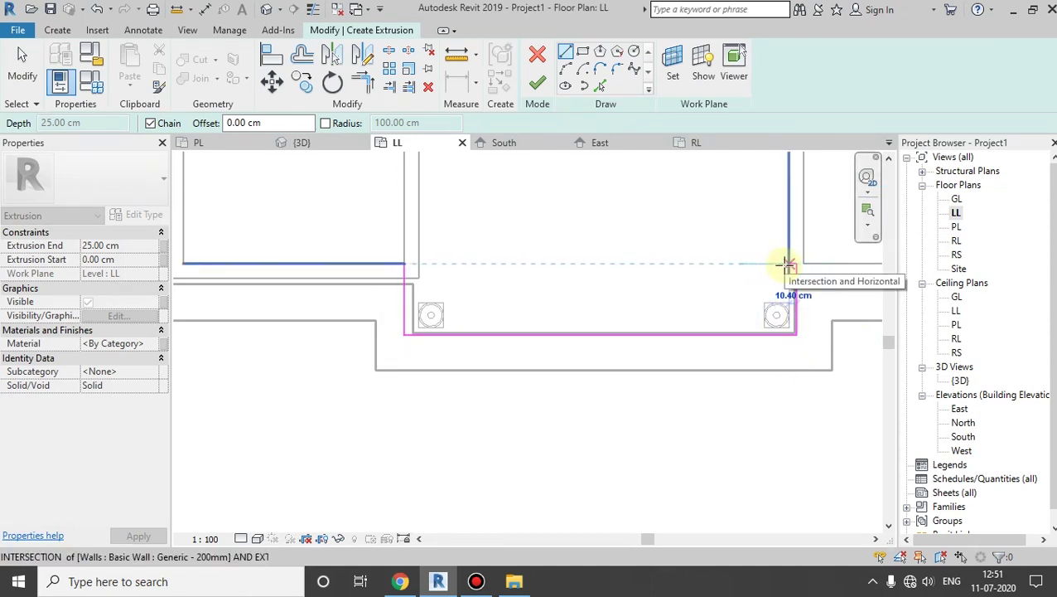
click(776, 264)
click(775, 317)
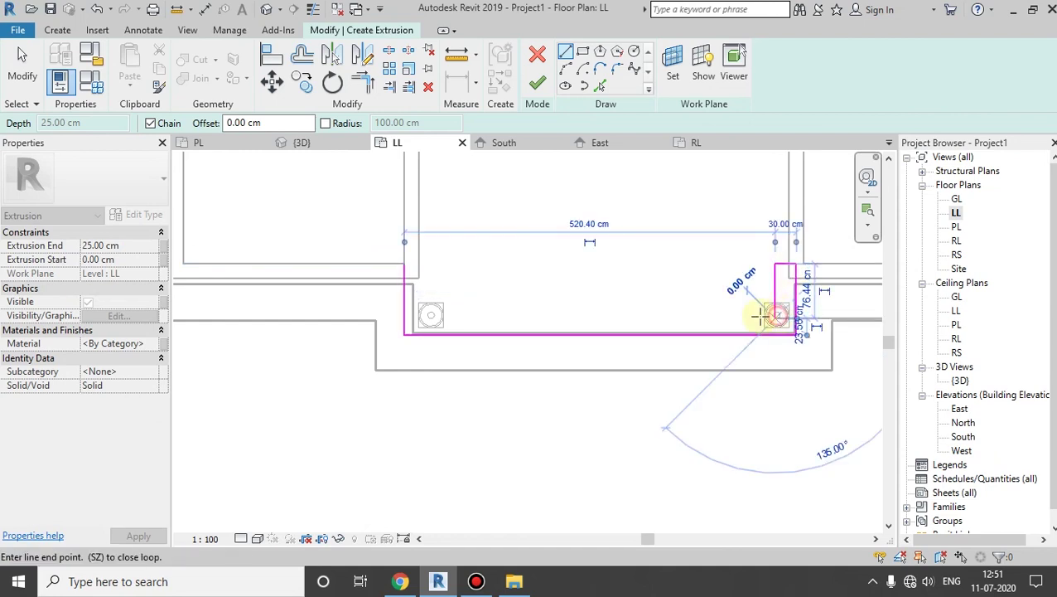
click(431, 318)
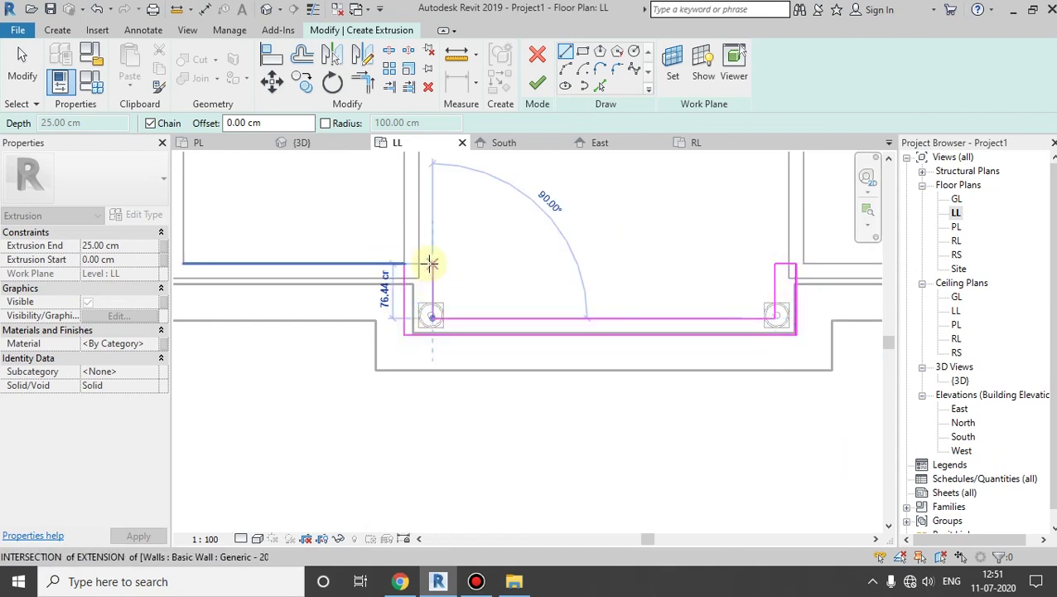
click(430, 264)
click(403, 264)
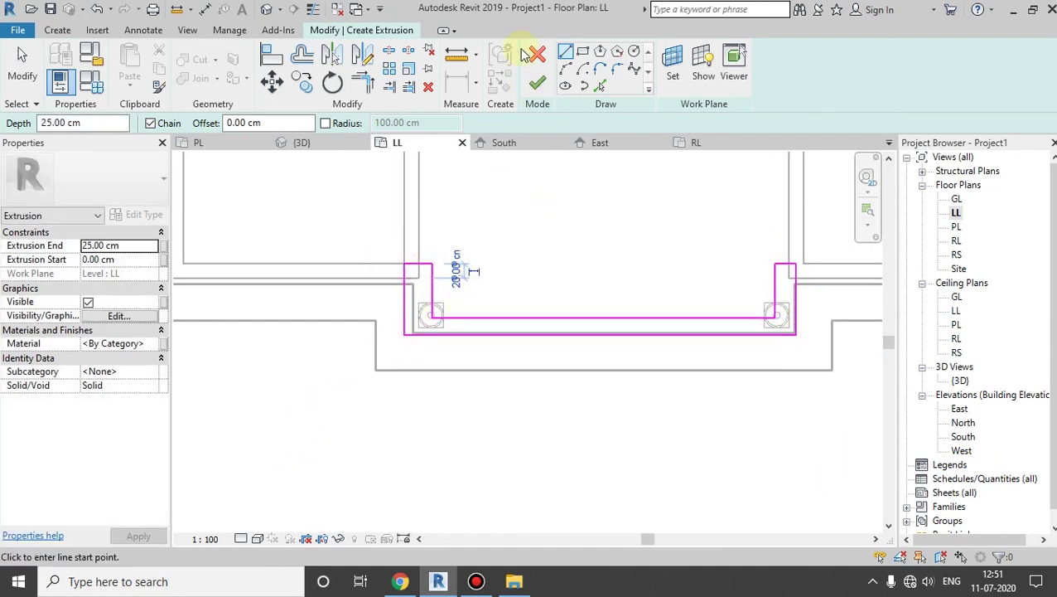
click(537, 82)
Finish the in-place beam model and view the porch in the {3D} view
click(791, 63)
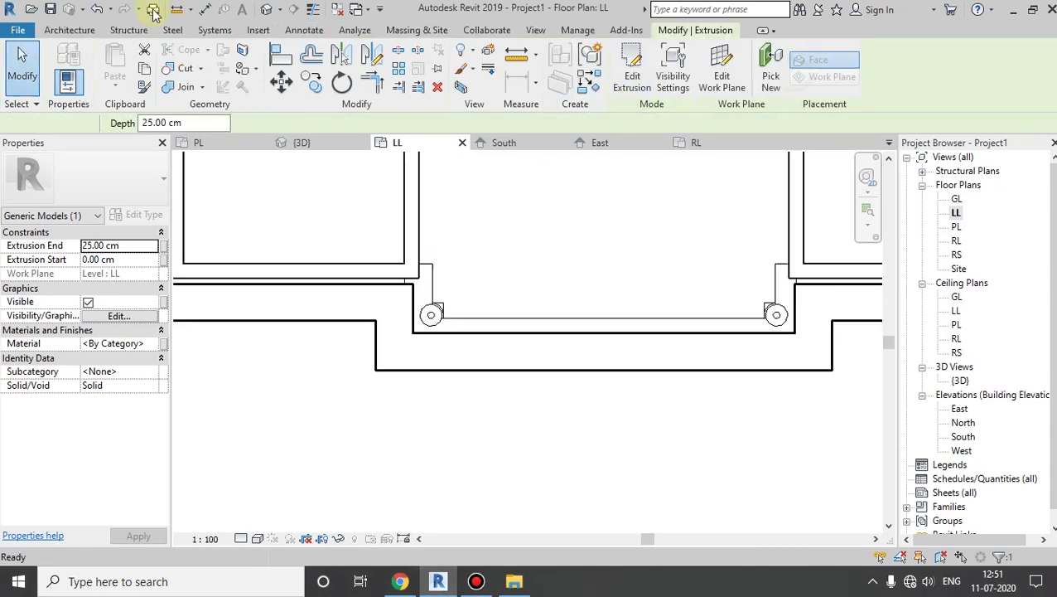
click(266, 10)
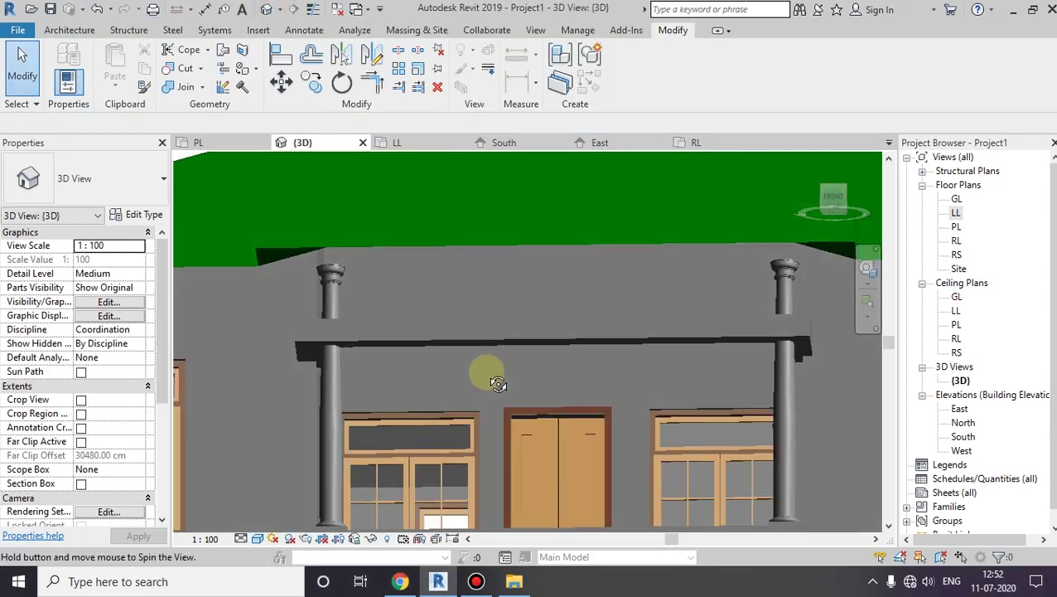
shift+middle_drag(497, 383, 483, 342)
Drag the beam's shape handles upward so it sits directly under the eave
click(504, 326)
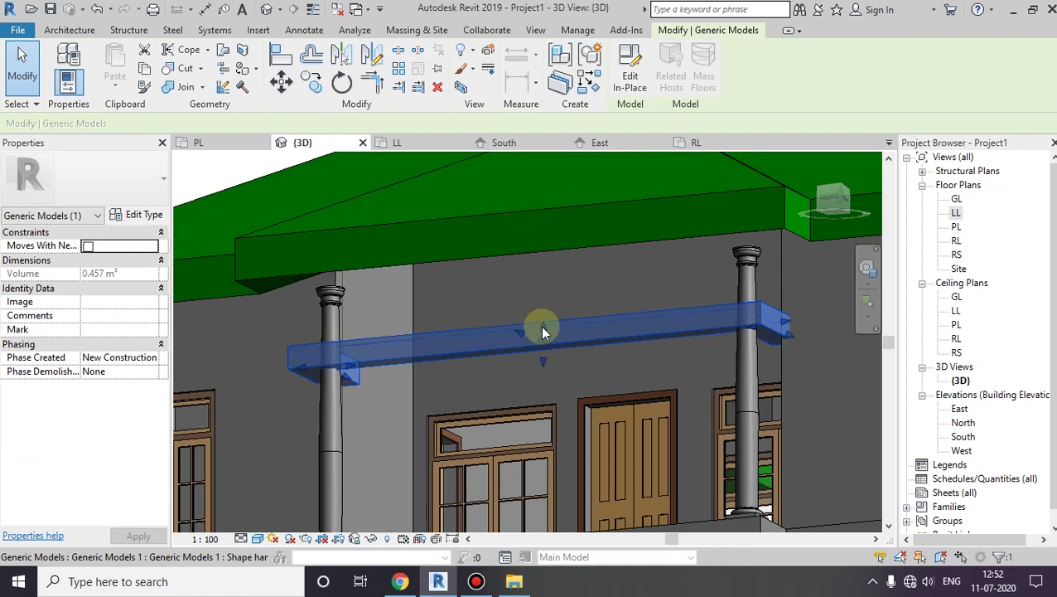
drag(543, 331, 540, 242)
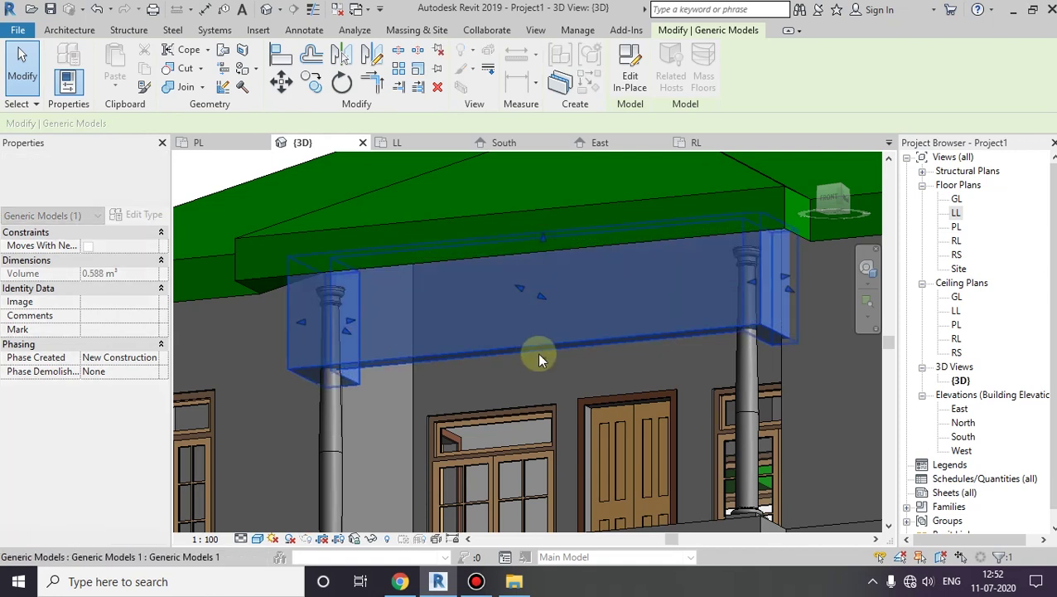
mouse_move(539, 358)
mouse_down()
mouse_move(552, 265)
mouse_move(553, 277)
mouse_up()
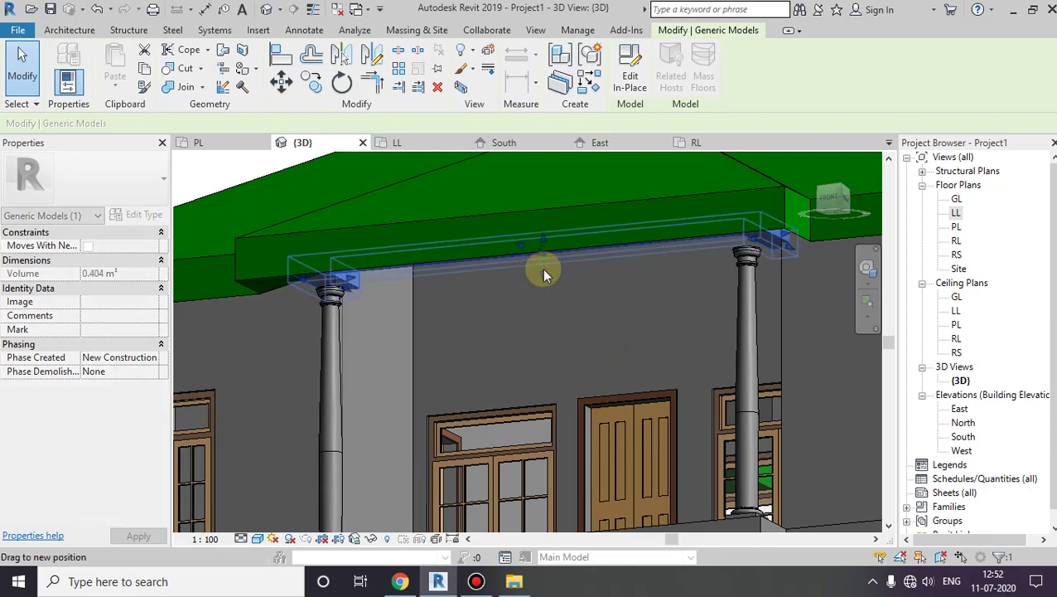
key(Escape)
Orbit around the house to check the beam's position, then reselect the porch beam
mouse_move(253, 161)
shift+middle_down()
mouse_move(470, 323)
mouse_move(542, 236)
mouse_move(557, 288)
mouse_move(456, 306)
mouse_move(342, 300)
shift+middle_up()
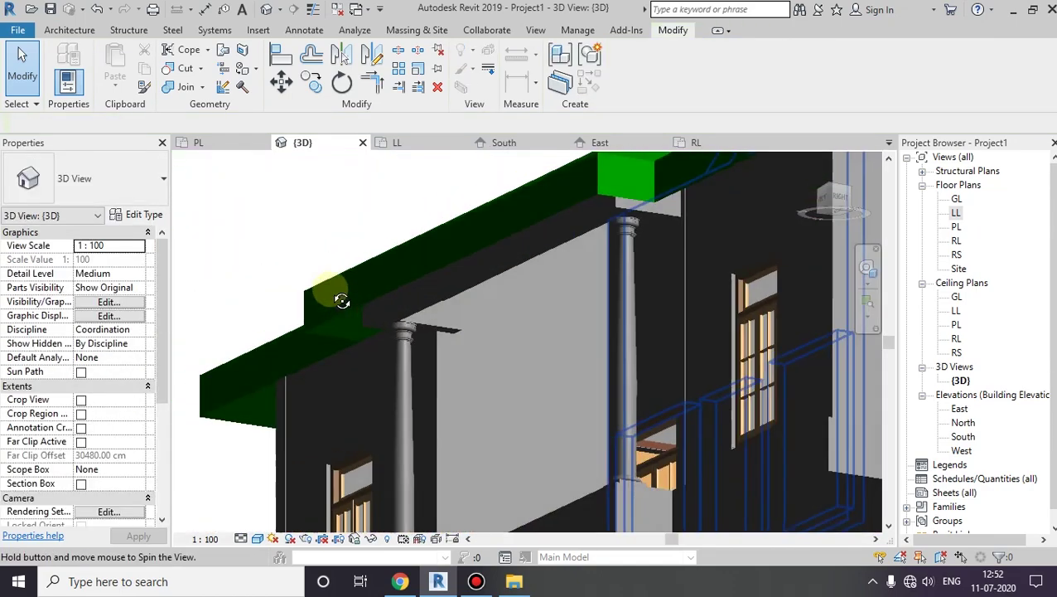
mouse_move(477, 313)
shift+middle_down()
mouse_move(537, 275)
mouse_move(382, 328)
mouse_move(395, 352)
mouse_move(362, 314)
mouse_move(328, 303)
shift+middle_up()
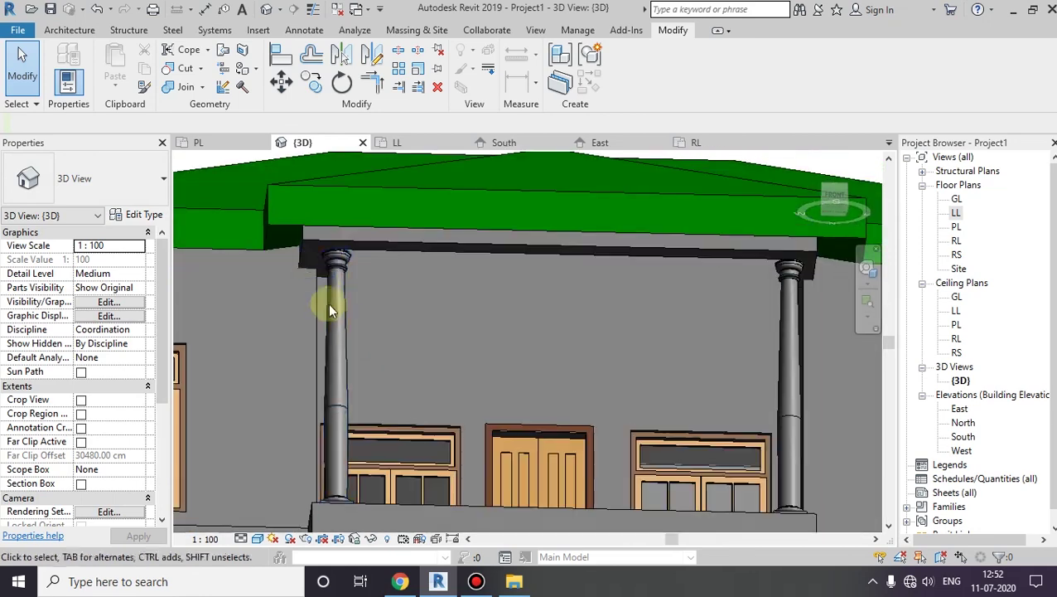
click(314, 249)
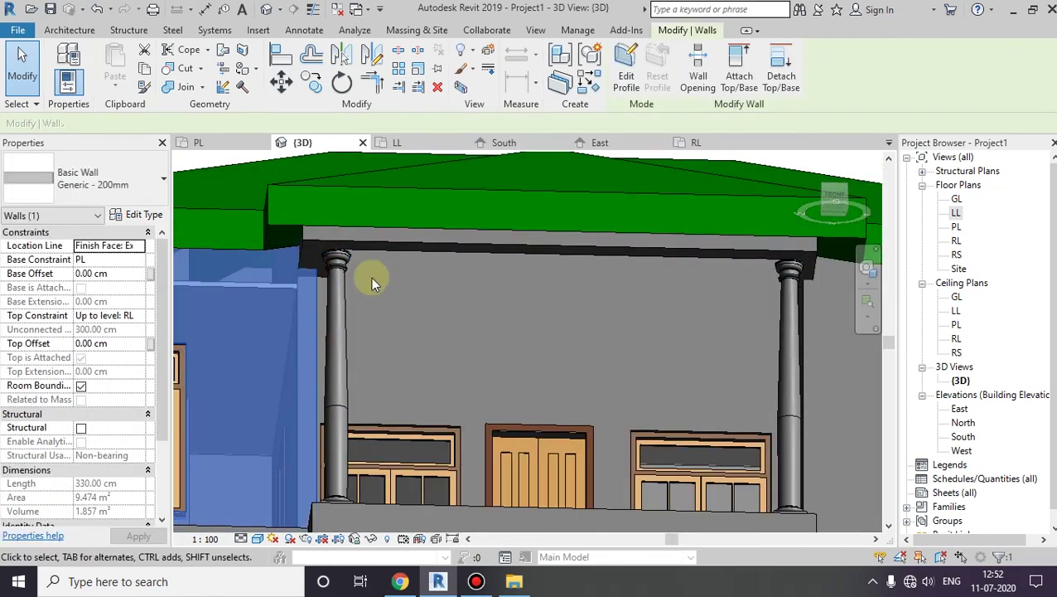
click(403, 291)
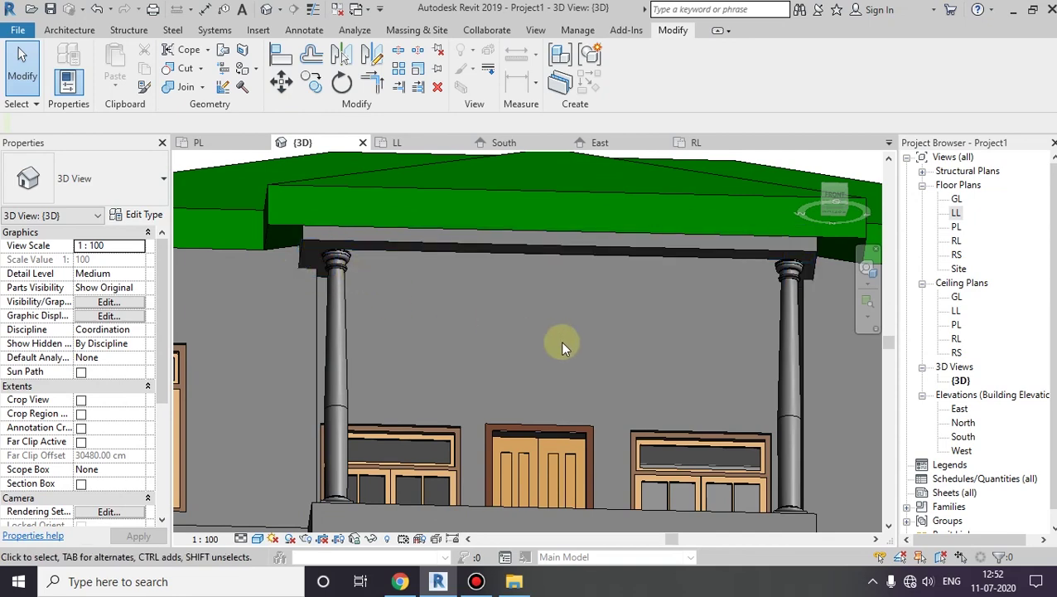
mouse_move(561, 340)
shift+middle_down()
mouse_move(571, 358)
mouse_move(511, 299)
shift+middle_up()
click(513, 281)
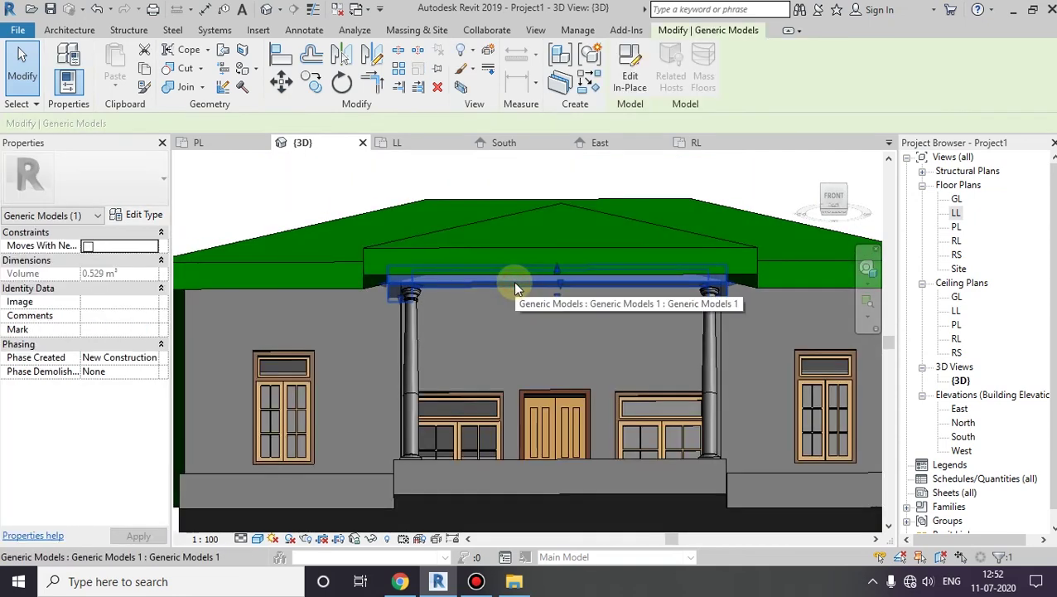
Select both Tuscan columns with SA and set their Height to 350 cm
click(456, 307)
click(411, 288)
key(s)
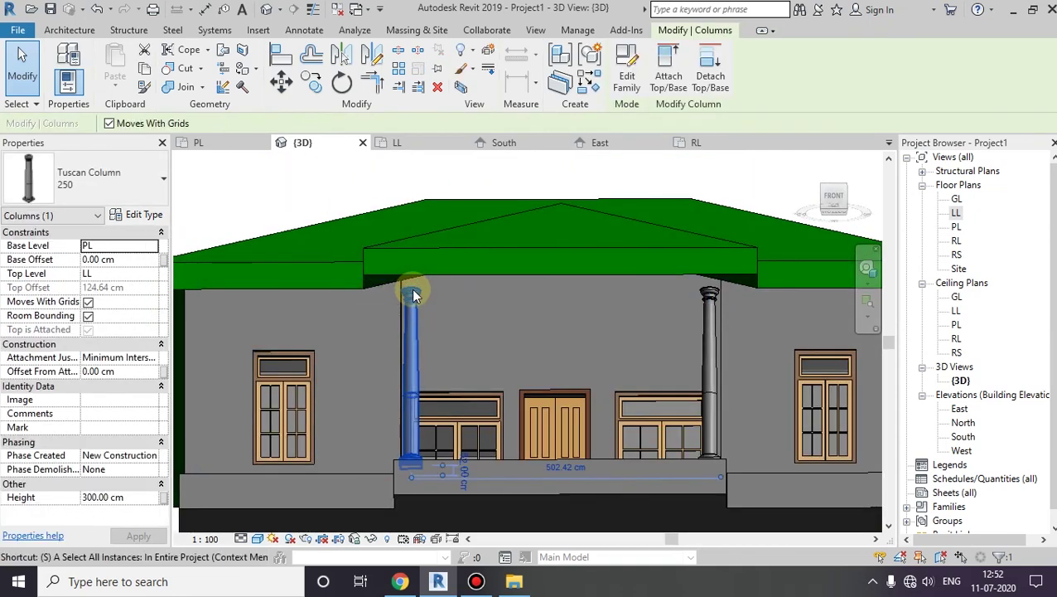
key(a)
text(350)
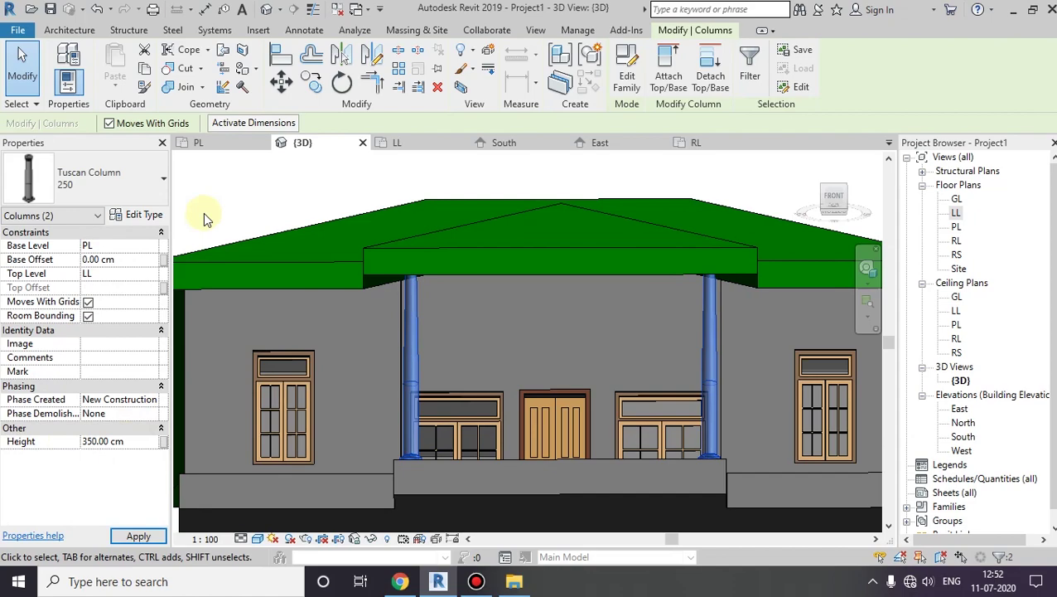
click(205, 214)
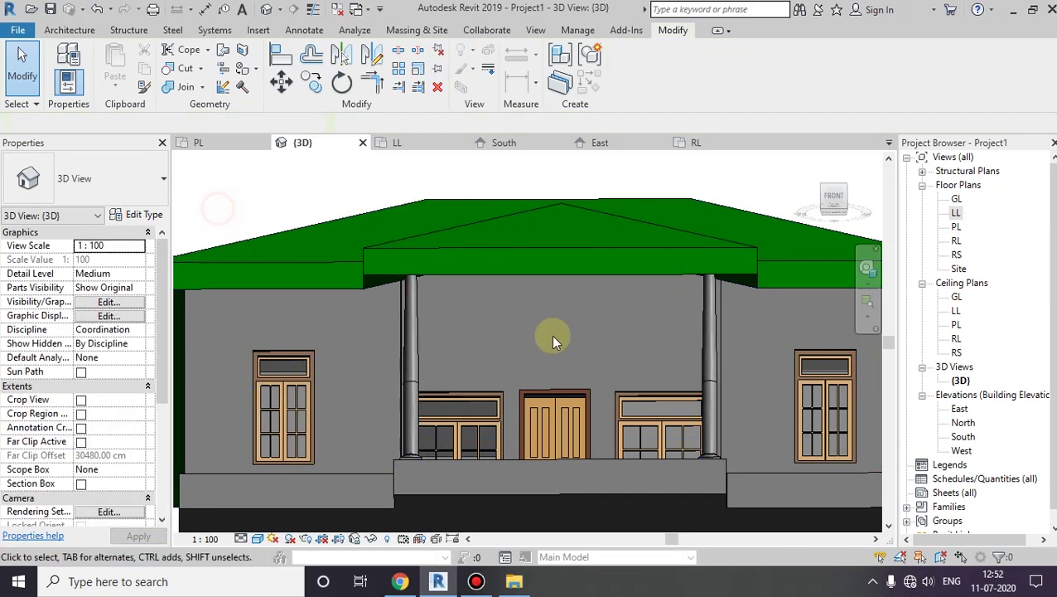
mouse_move(550, 335)
shift+middle_down()
mouse_move(610, 291)
mouse_move(668, 295)
mouse_move(700, 406)
mouse_move(557, 460)
mouse_move(438, 397)
mouse_move(654, 396)
mouse_move(425, 401)
mouse_move(648, 465)
mouse_move(580, 436)
mouse_move(724, 370)
mouse_move(618, 421)
shift+middle_up()
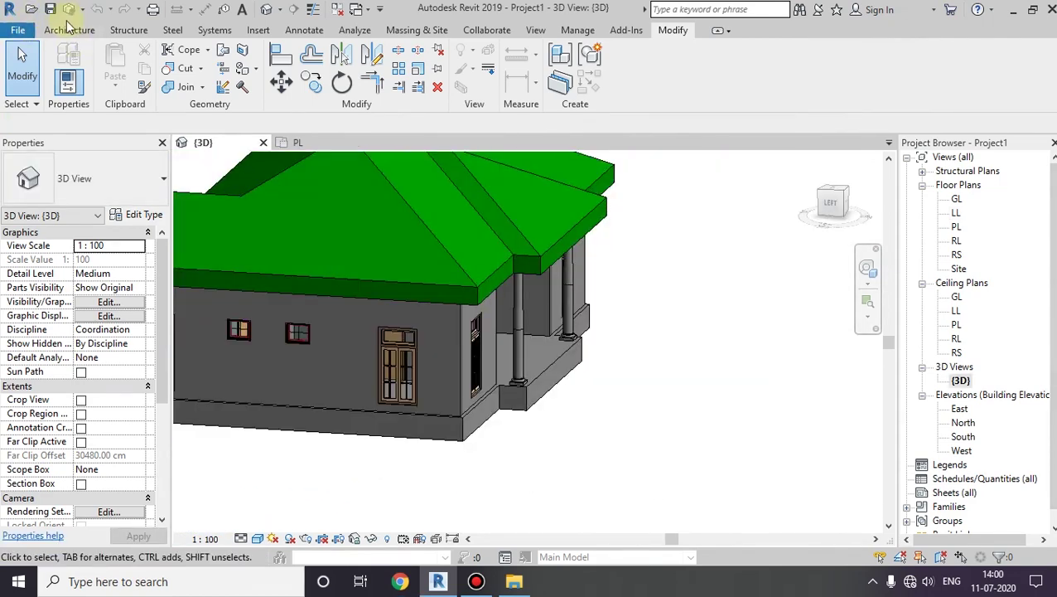
Create an in-place Casework model named 'step' and start a Sweep inside it
click(70, 30)
click(183, 79)
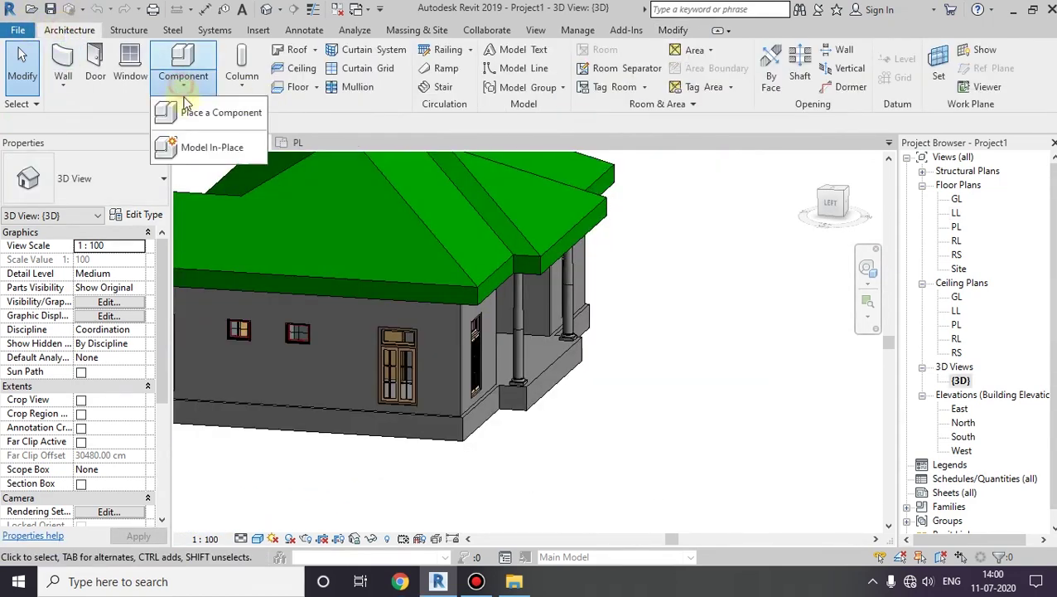
click(211, 149)
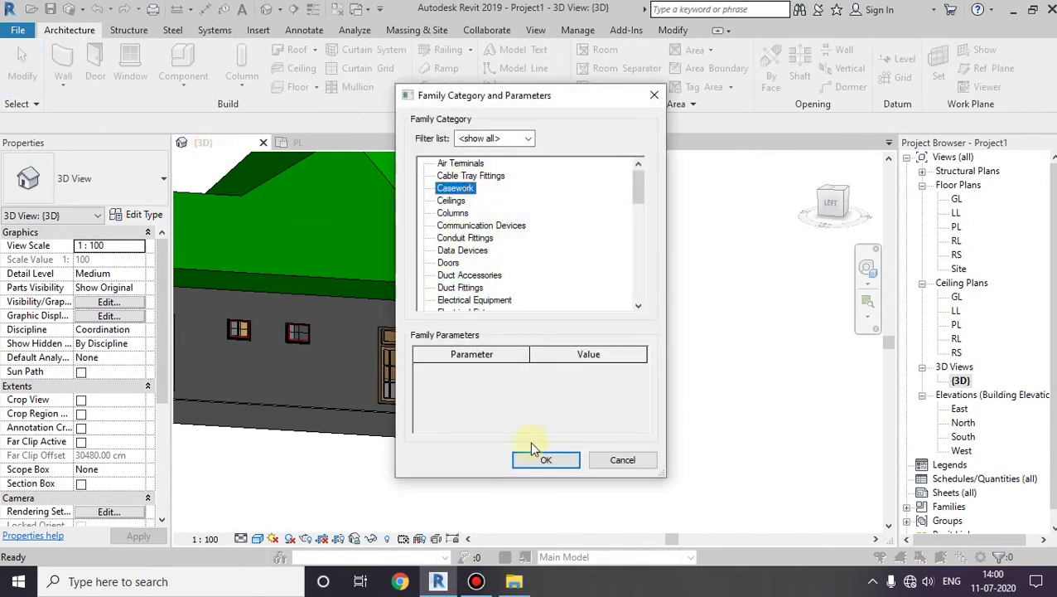
click(540, 460)
text(step)
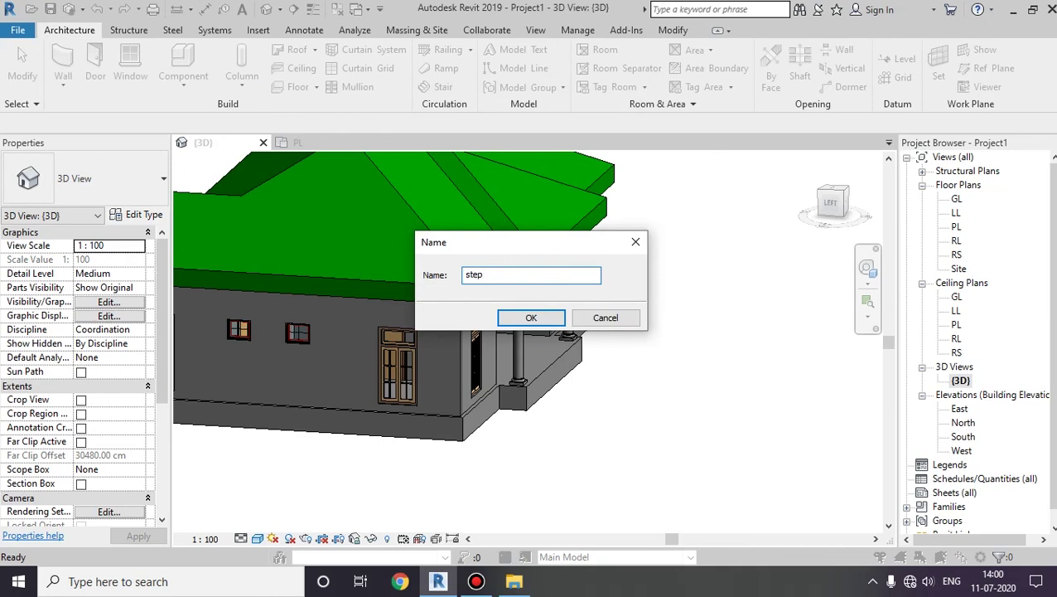
click(531, 318)
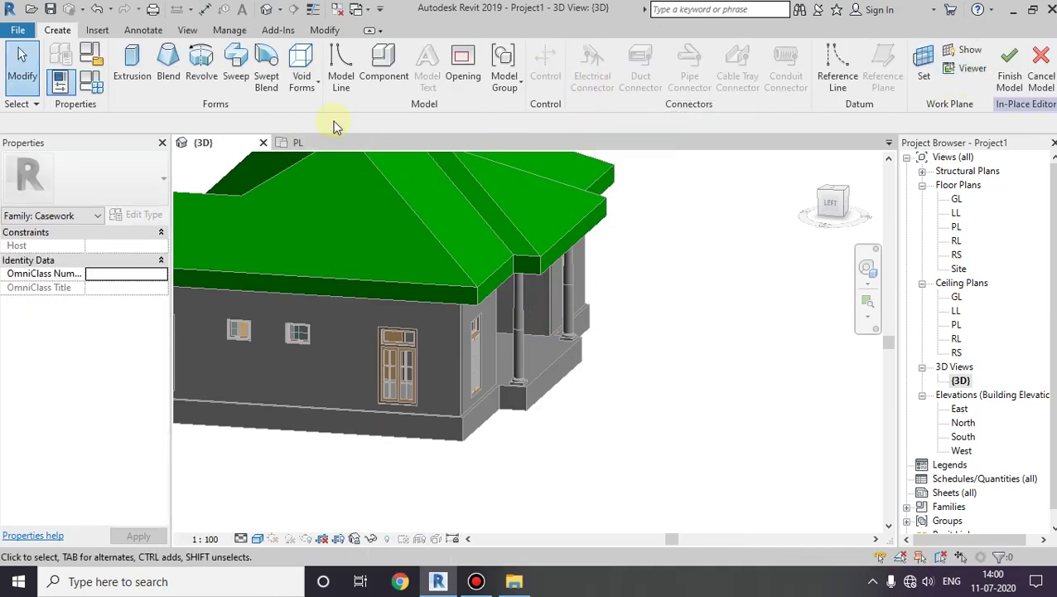
click(236, 63)
middle_drag(427, 191, 376, 154)
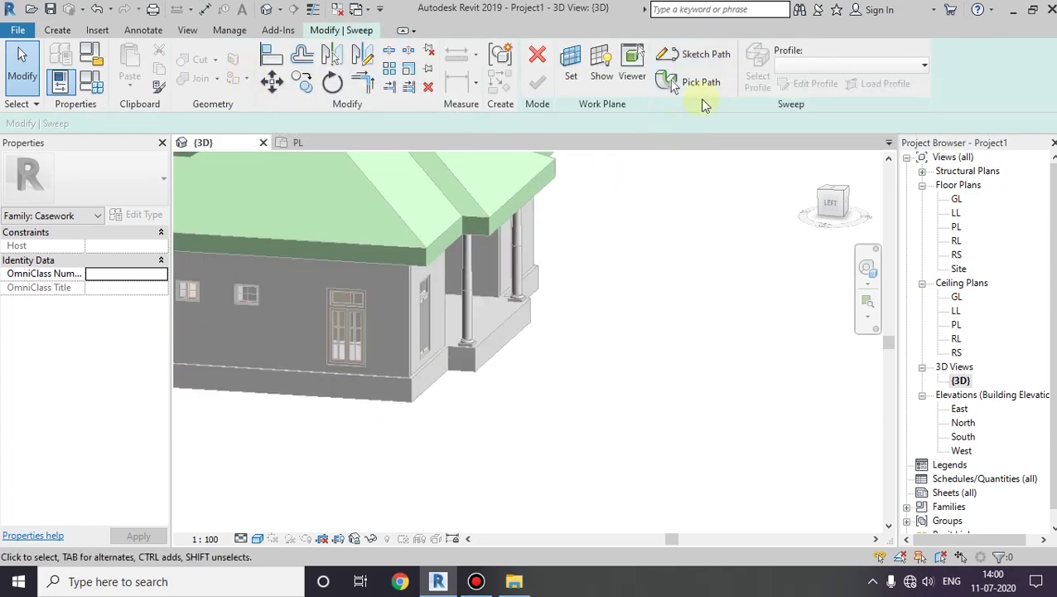
Pick the porch floor slab's top front edge as the sweep path
click(698, 83)
scroll(590, 231, up, 1)
scroll(495, 276, up, 3)
scroll(478, 291, up, 2)
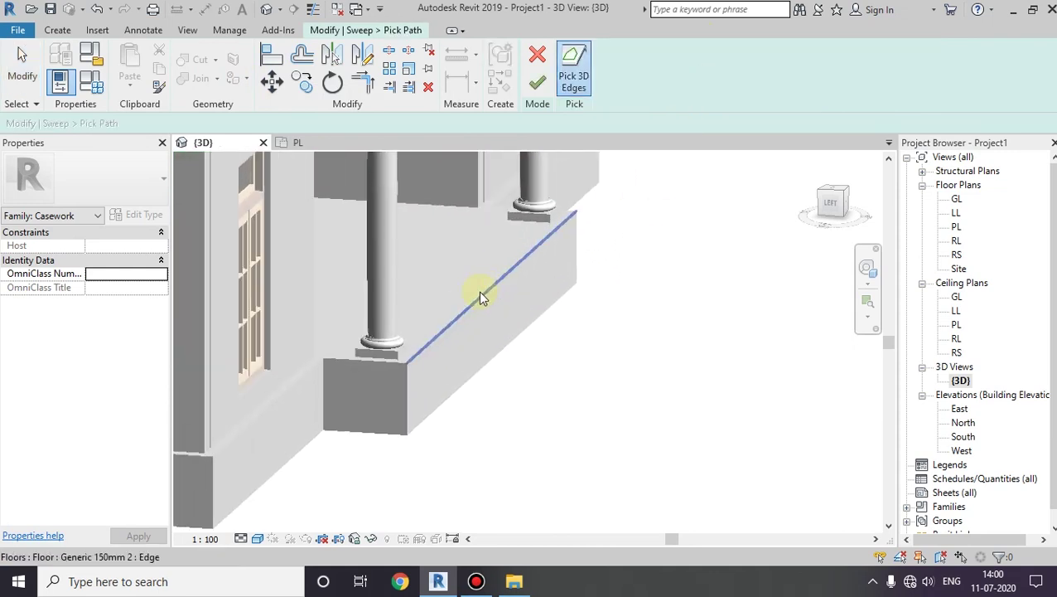
click(479, 294)
mouse_move(420, 331)
middle_down()
mouse_move(437, 278)
mouse_move(468, 264)
middle_up()
Switch to the left view, zoom into the porch floor corner, and finish the path
click(830, 201)
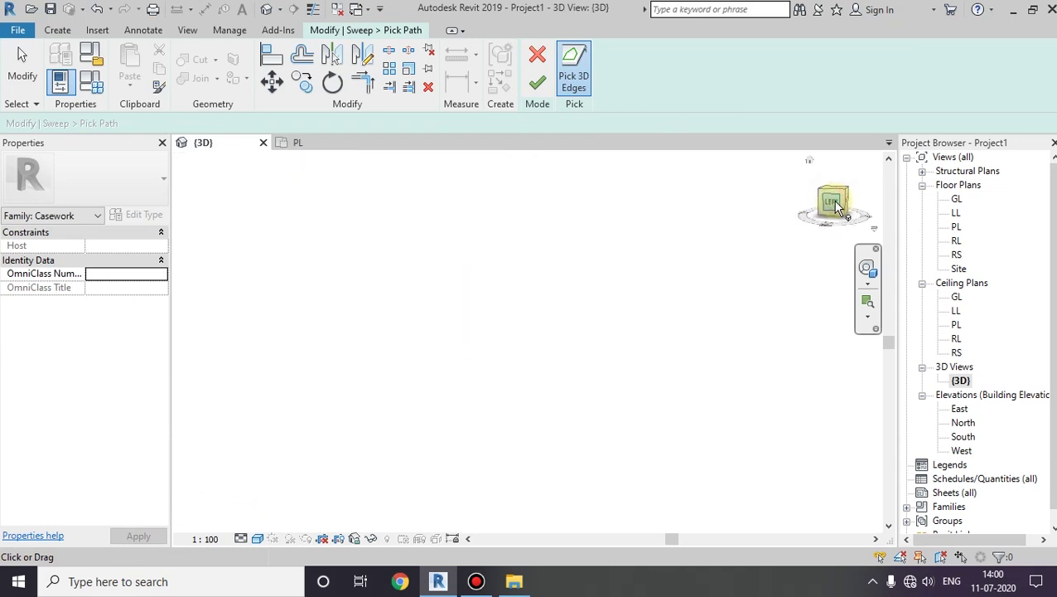
scroll(440, 303, up, 4)
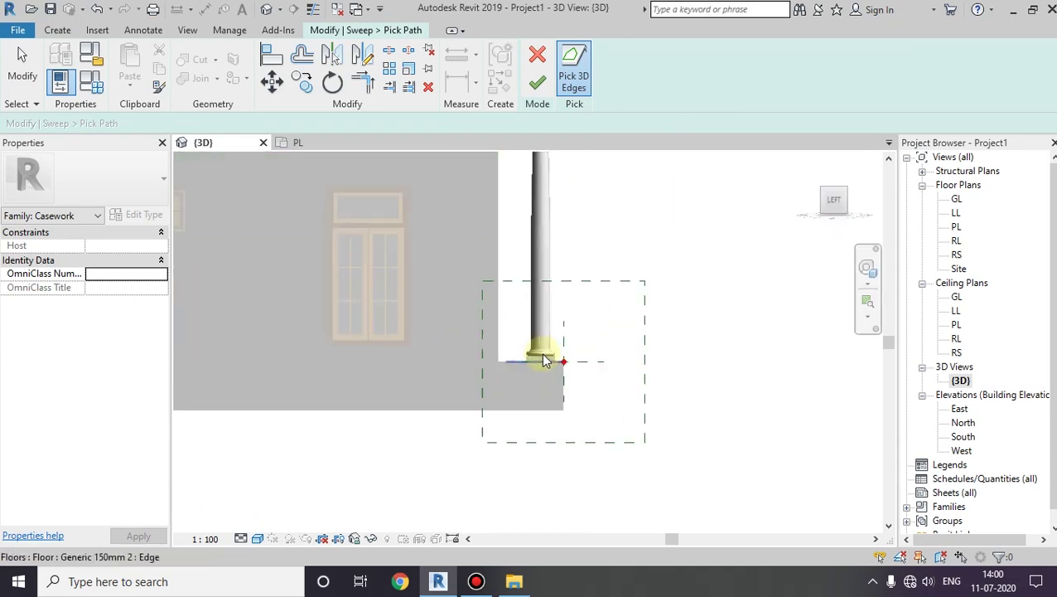
scroll(446, 298, up, 1)
mouse_move(446, 298)
middle_down()
mouse_move(406, 294)
mouse_move(432, 292)
middle_up()
scroll(406, 295, up, 2)
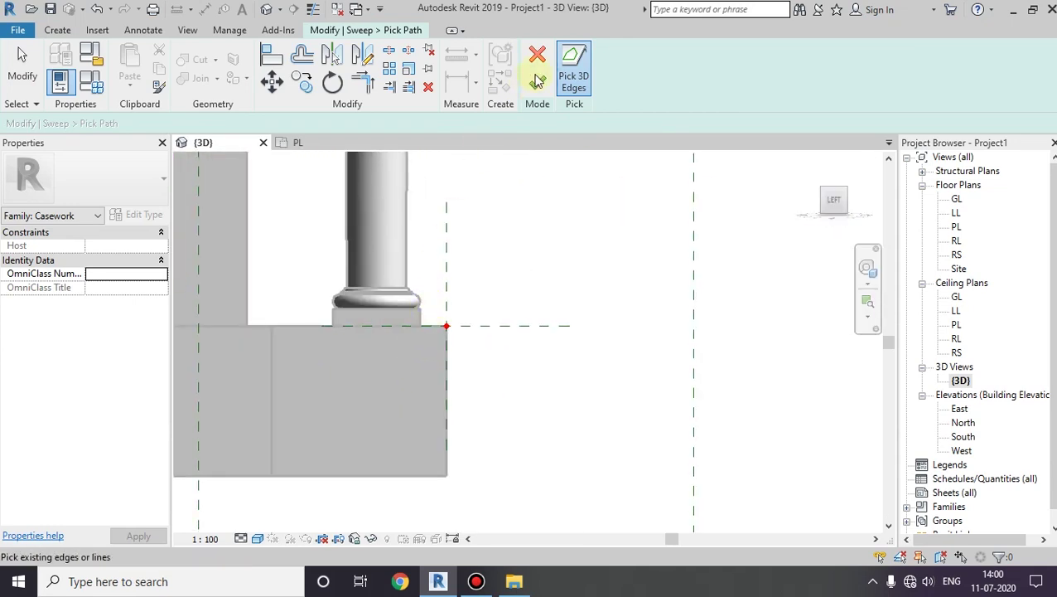
click(537, 84)
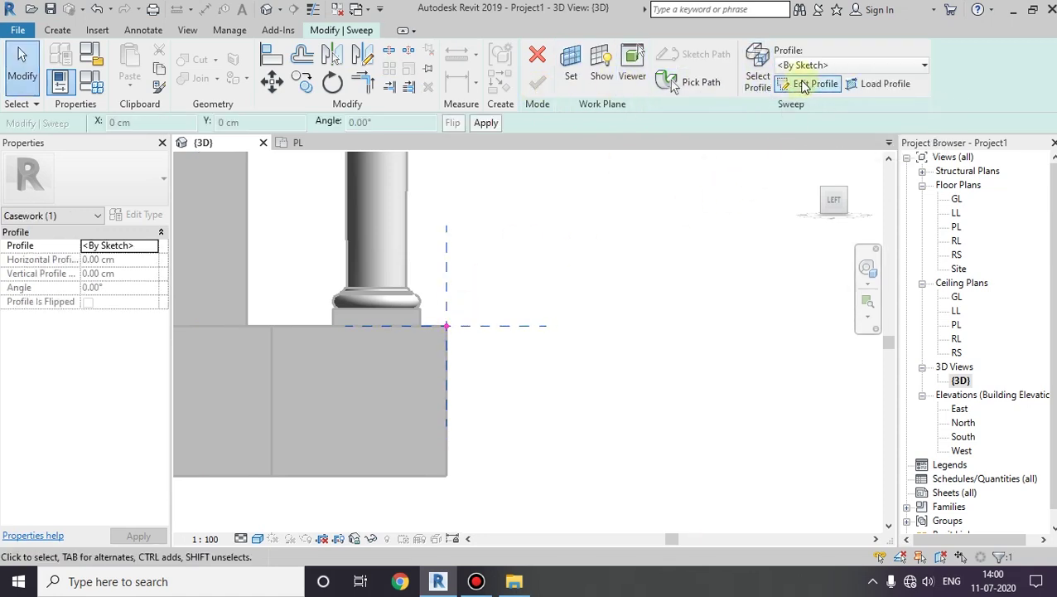
Open the sweep profile for editing and try a first line, cancelling it after an invalid value
click(804, 85)
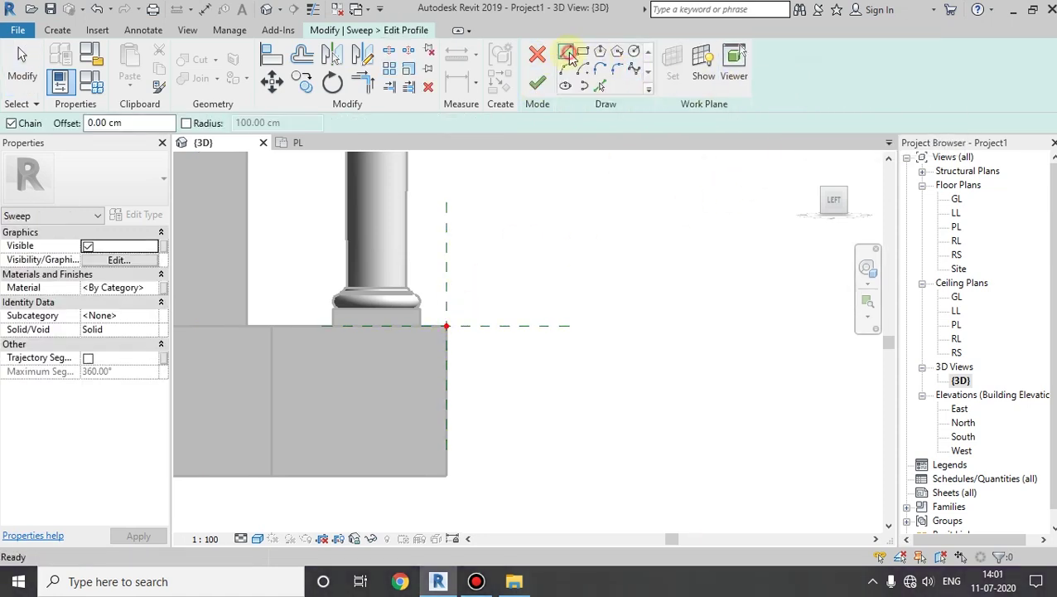
click(570, 57)
scroll(432, 330, up, 2)
scroll(456, 337, up, 2)
click(426, 308)
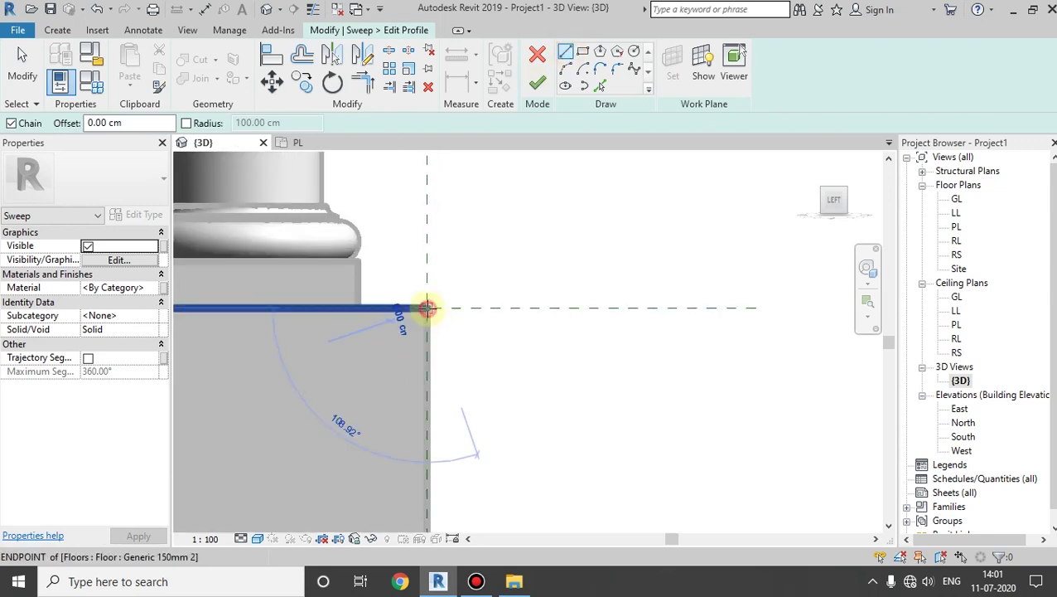
shift+middle_drag(667, 306, 567, 278)
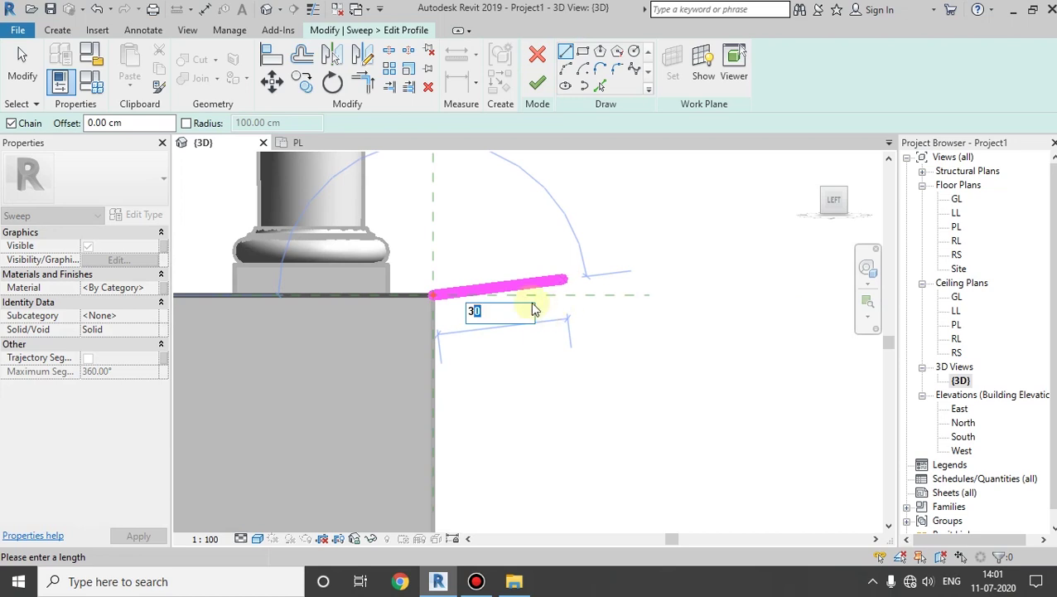
key(Return)
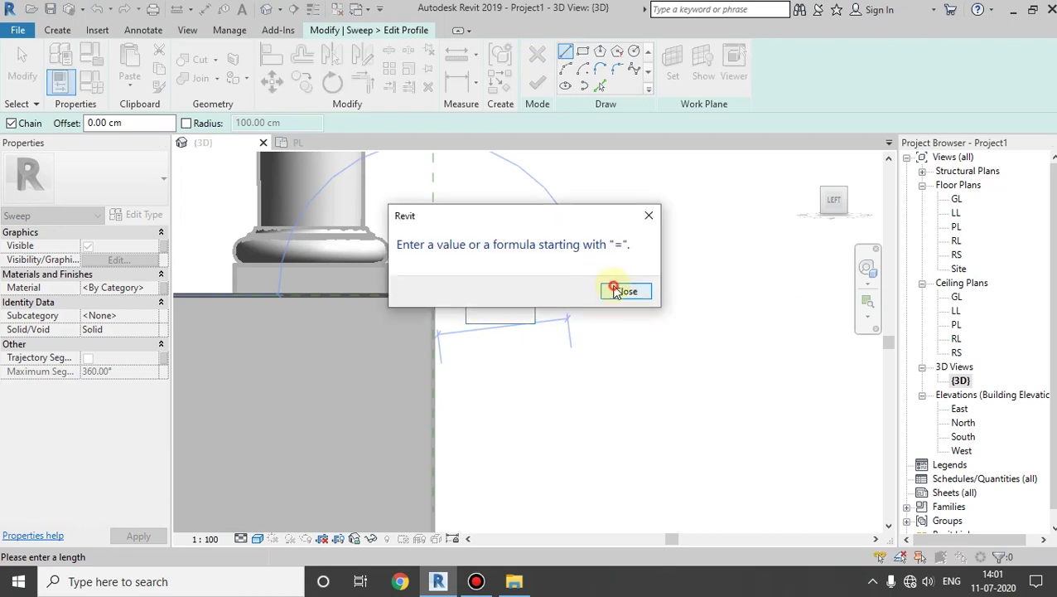
click(621, 287)
key(Escape)
key(Escape)
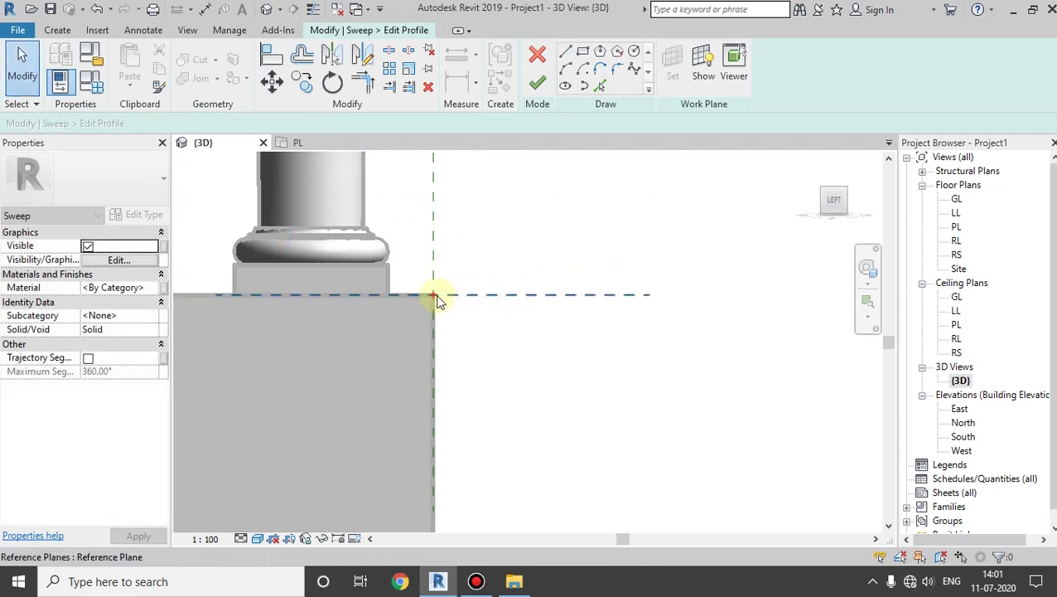
Draw the stepped profile from the floor corner with 30 cm treads and 15 cm risers
key(l)
key(i)
click(433, 295)
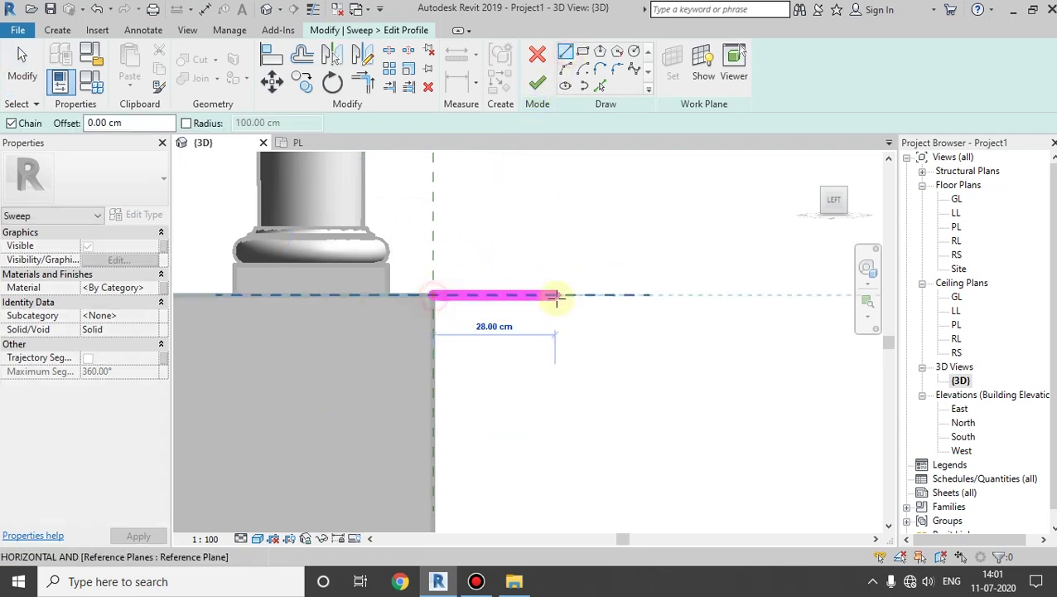
text(30)
key(Return)
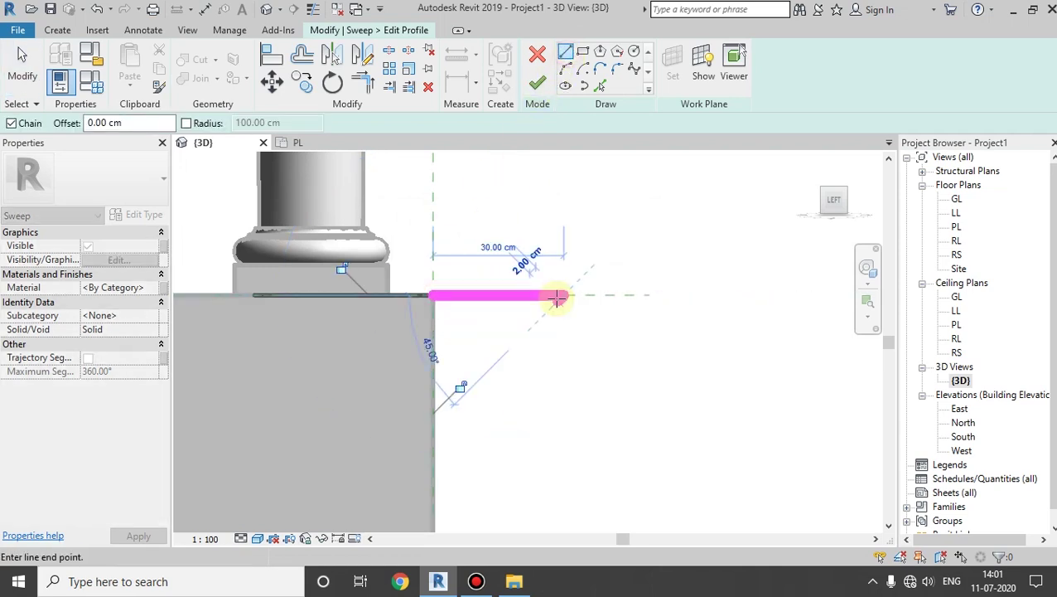
scroll(556, 389, down, 1)
scroll(551, 369, down, 2)
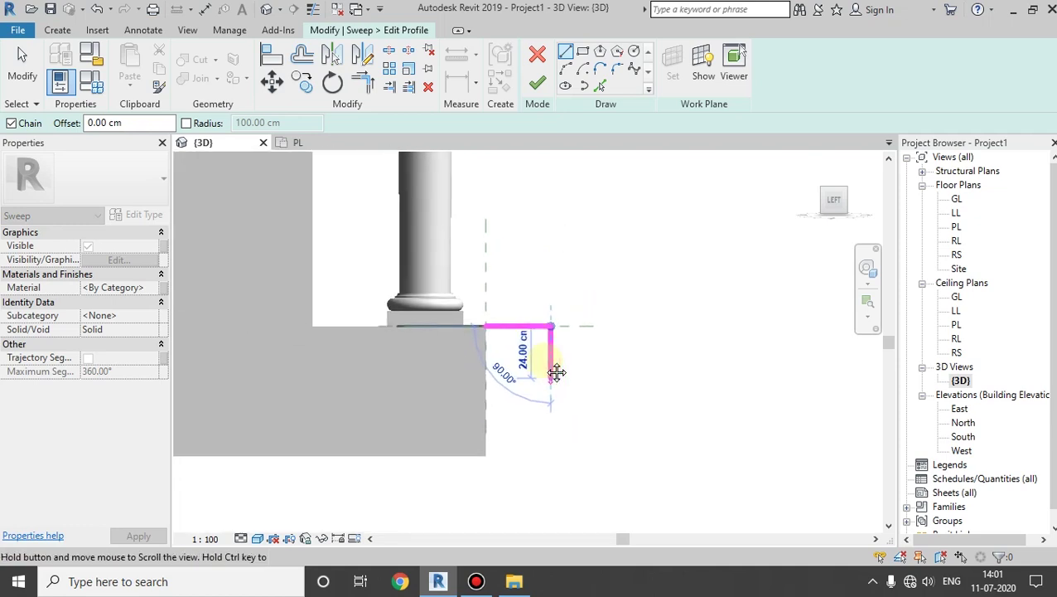
text(15)
key(Return)
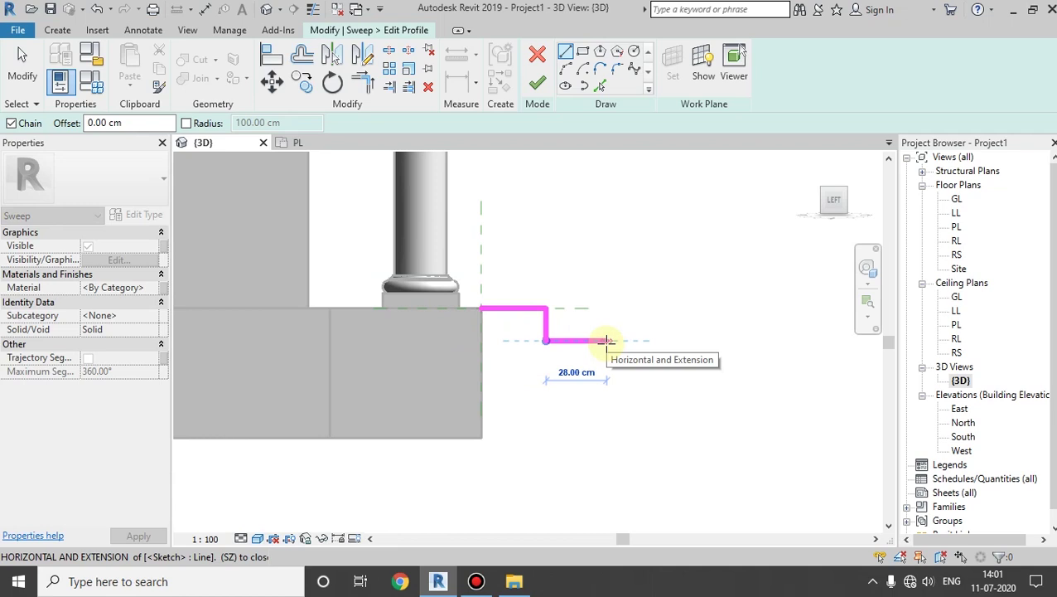
text(30)
key(Return)
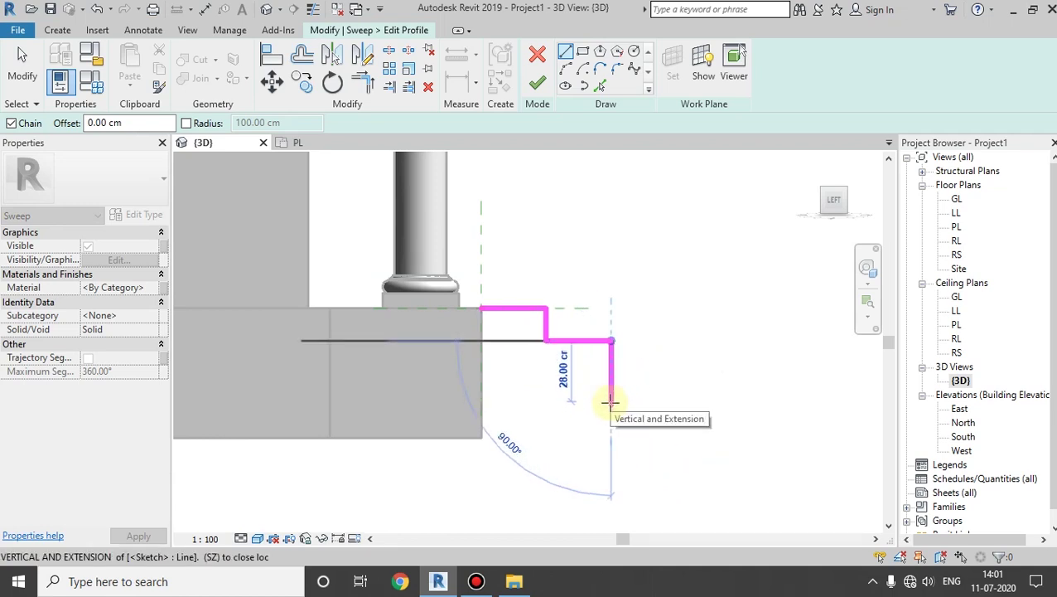
text(15)
key(Return)
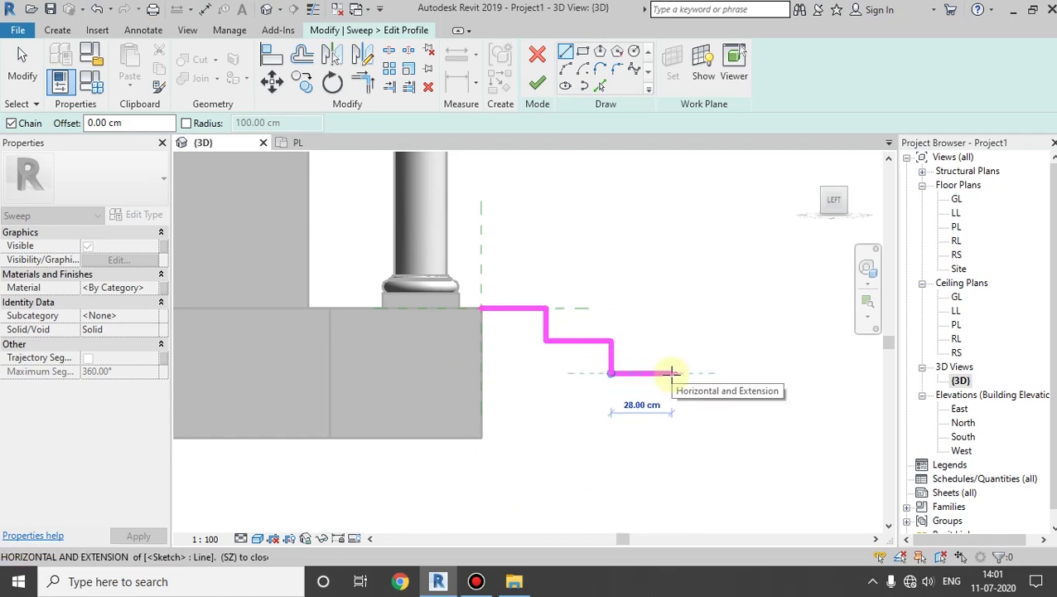
text(30)
key(Return)
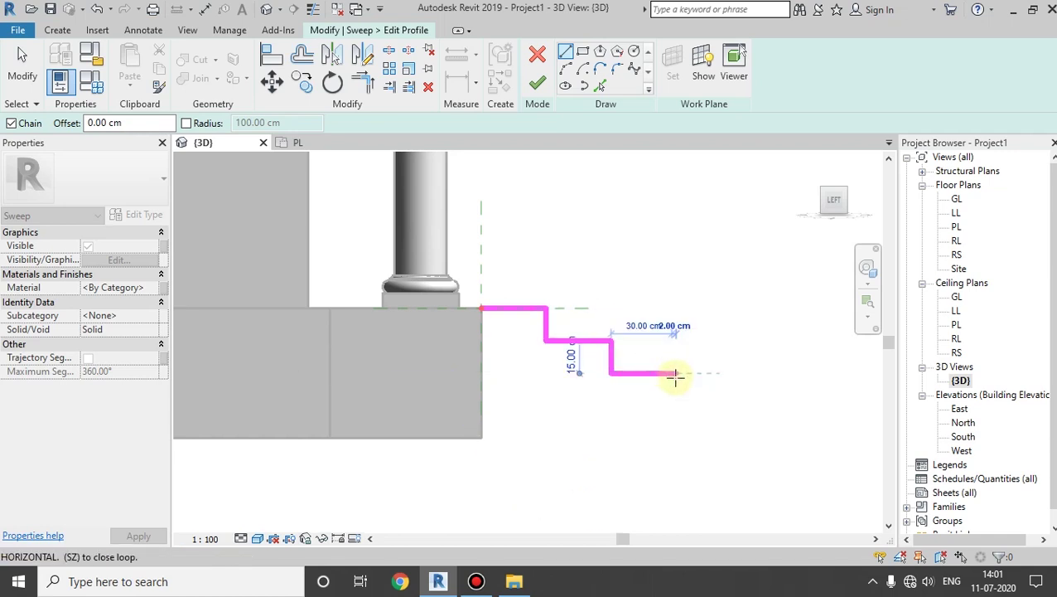
Close the profile along the floor's bottom back to the starting corner and finish it
click(676, 439)
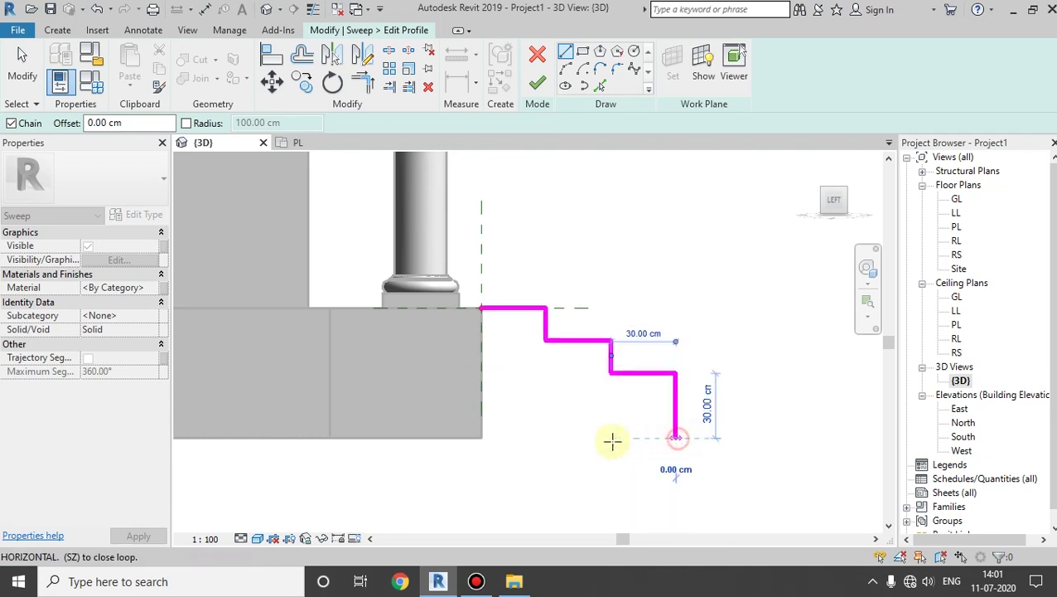
click(482, 438)
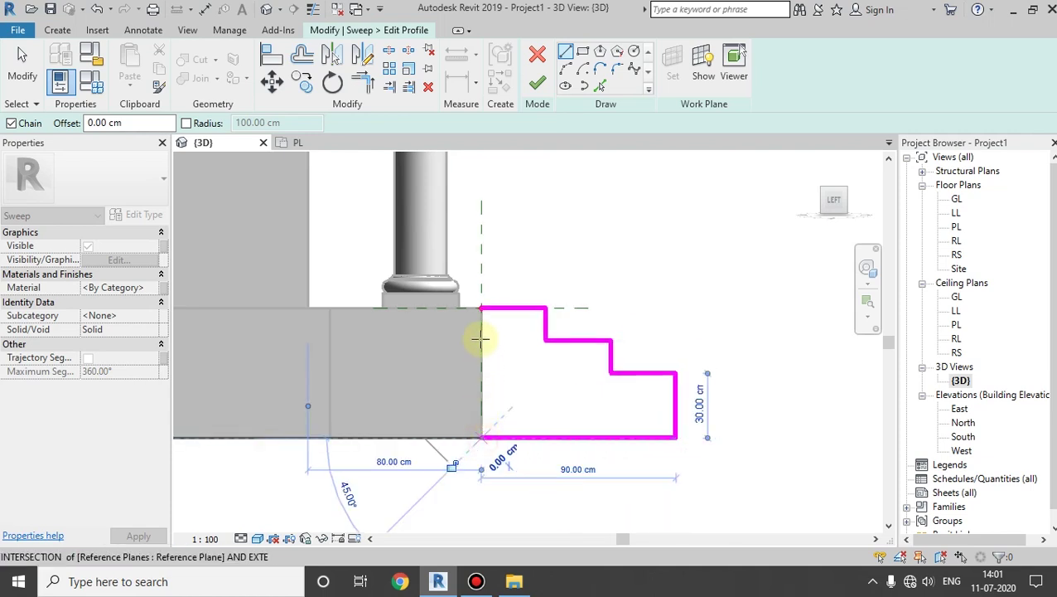
click(482, 309)
click(482, 308)
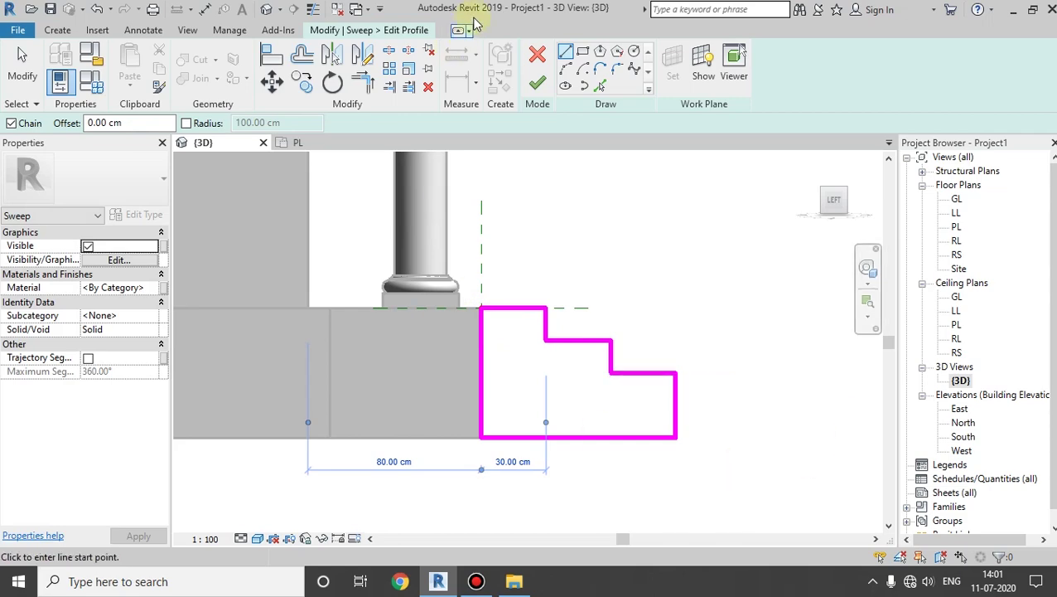
click(539, 83)
Finish the sweep and the 'step' model, then orbit and zoom to inspect the porch steps
click(540, 82)
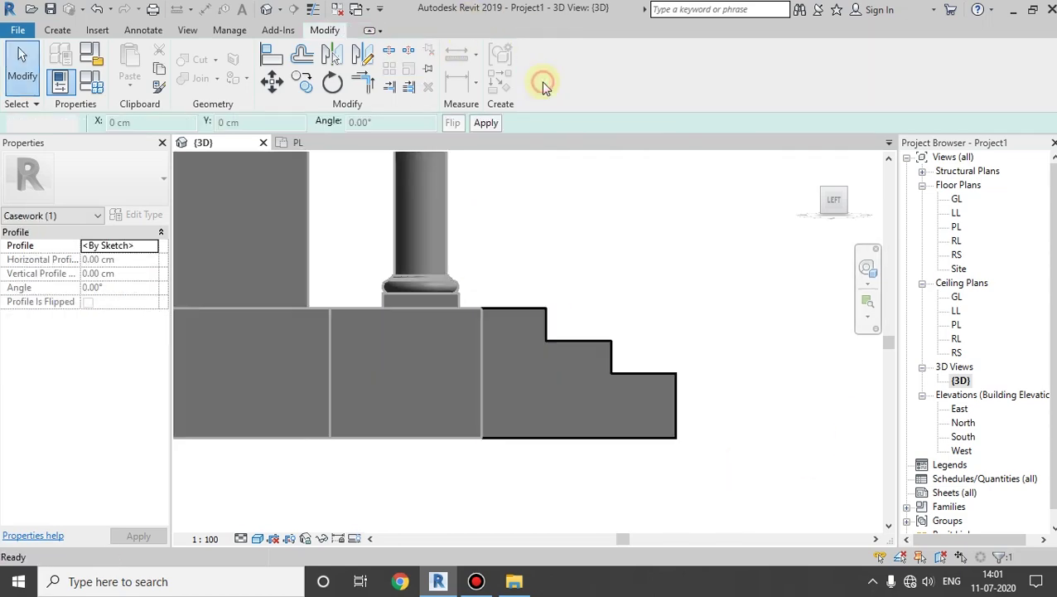
click(612, 66)
mouse_move(604, 207)
shift+middle_down()
mouse_move(652, 325)
mouse_move(566, 267)
shift+middle_up()
scroll(652, 325, down, 3)
scroll(566, 267, down, 2)
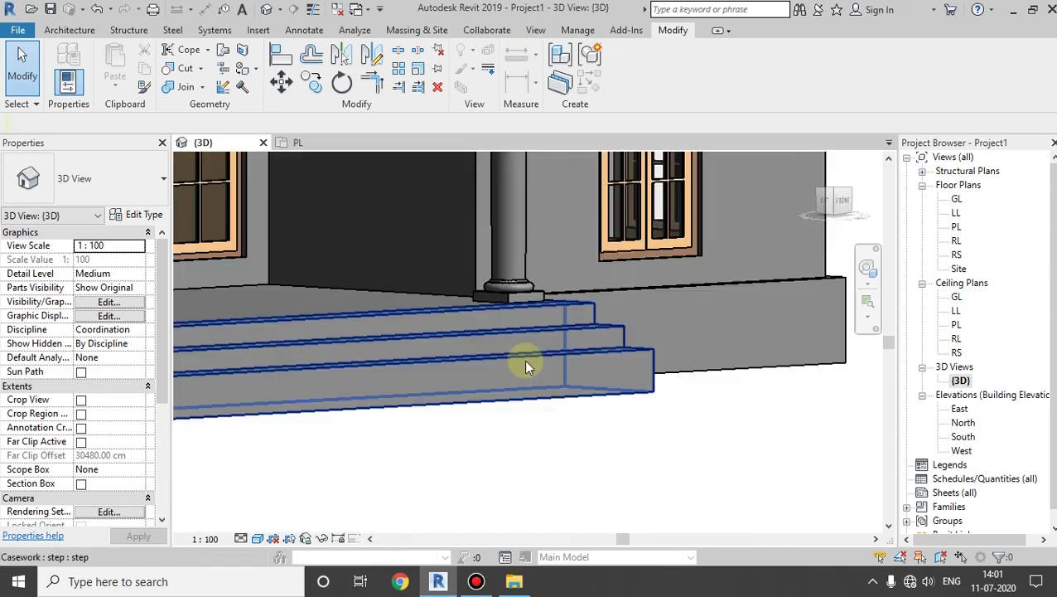
mouse_move(524, 360)
middle_down()
mouse_move(549, 308)
mouse_move(473, 413)
mouse_move(534, 330)
mouse_move(495, 432)
mouse_move(449, 387)
mouse_move(637, 383)
middle_up()
scroll(655, 423, up, 2)
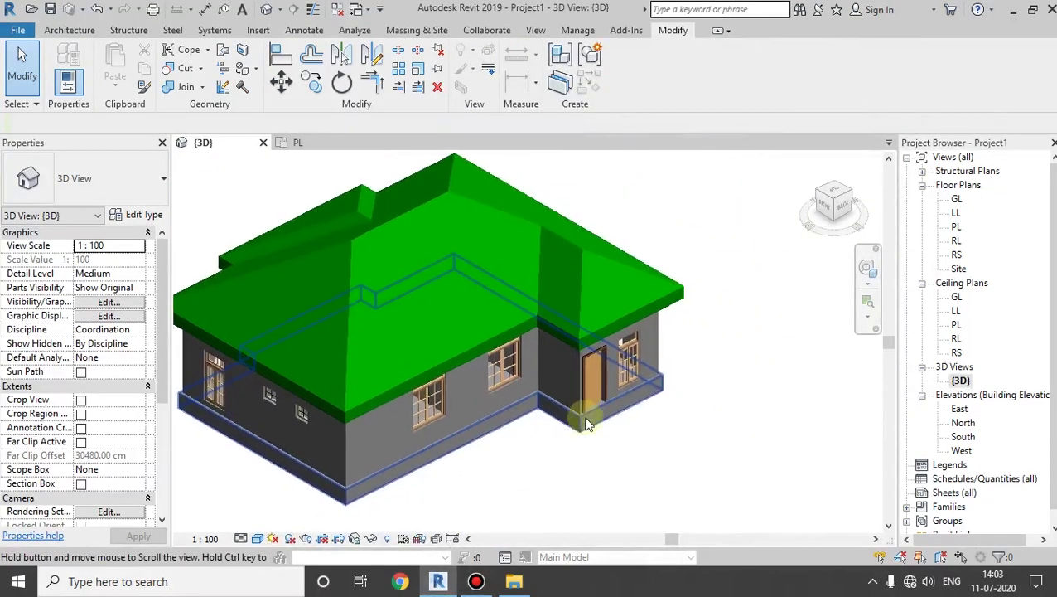
scroll(613, 423, up, 4)
scroll(584, 421, up, 2)
scroll(579, 412, down, 2)
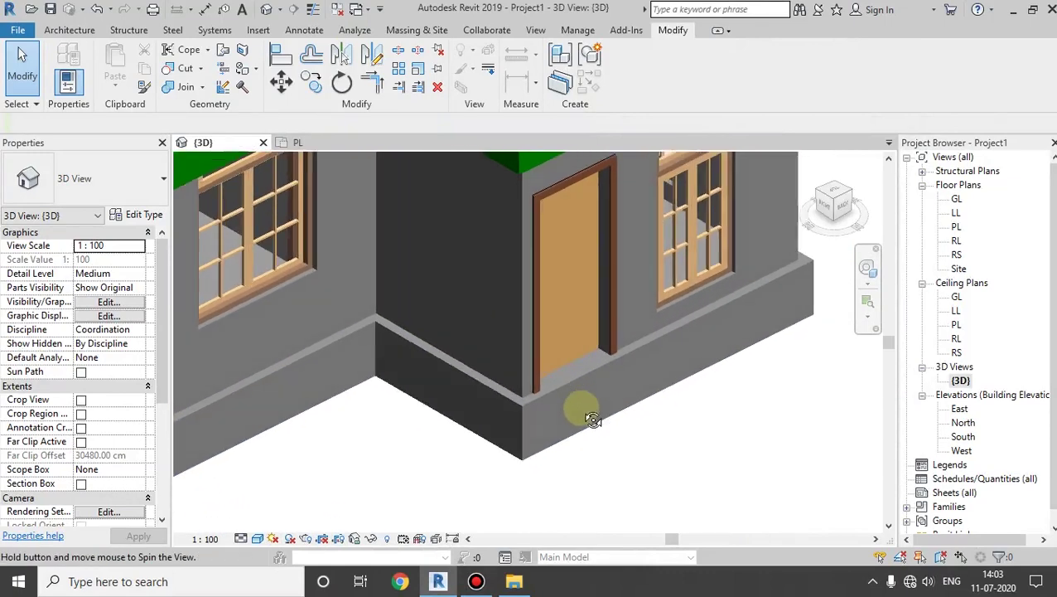
scroll(661, 372, up, 2)
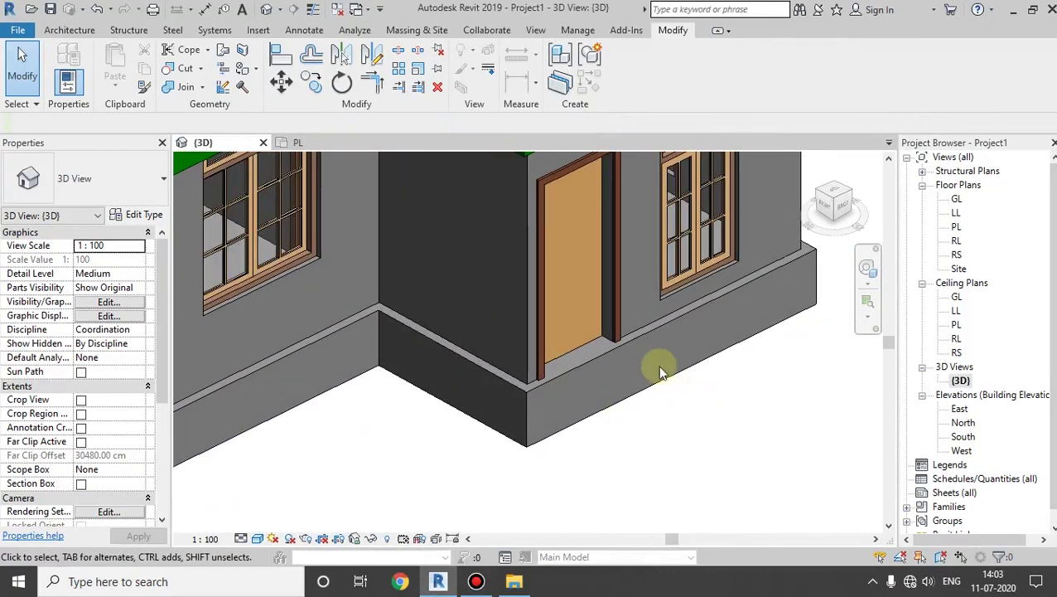
Turn the view to the rear wall showing the back door and the whole back of the house
click(841, 211)
scroll(570, 396, up, 1)
scroll(695, 361, up, 4)
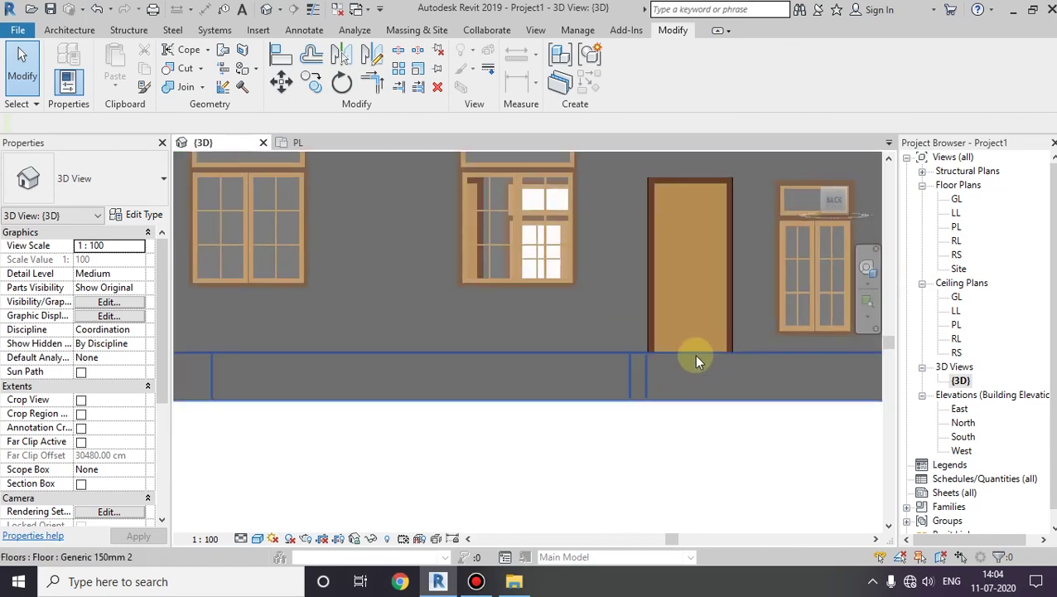
mouse_move(696, 361)
shift+middle_down()
mouse_move(567, 384)
mouse_move(573, 396)
mouse_move(580, 365)
mouse_move(573, 371)
shift+middle_up()
scroll(567, 366, up, 2)
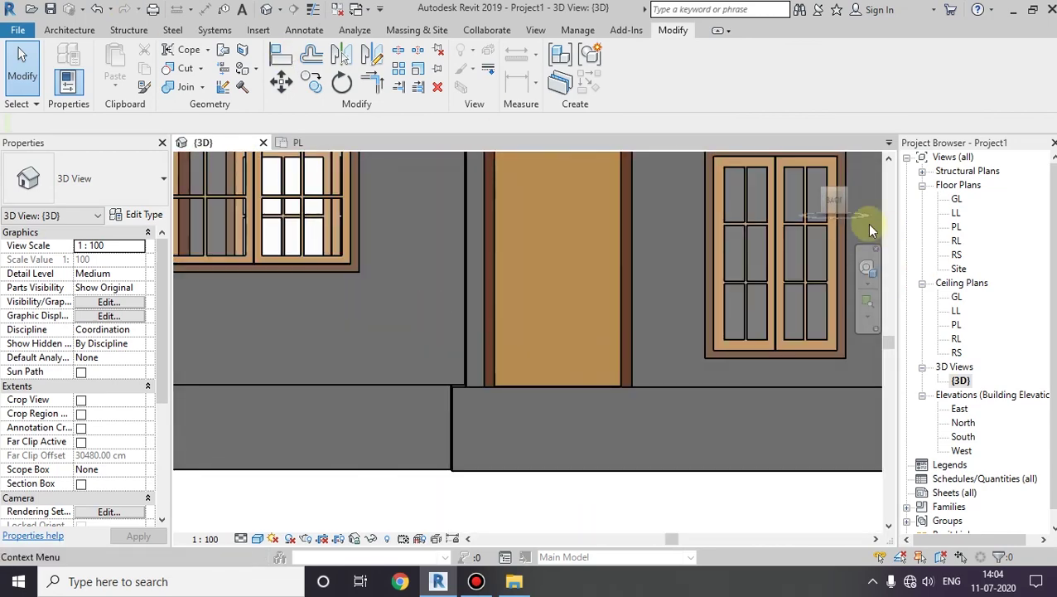
click(834, 206)
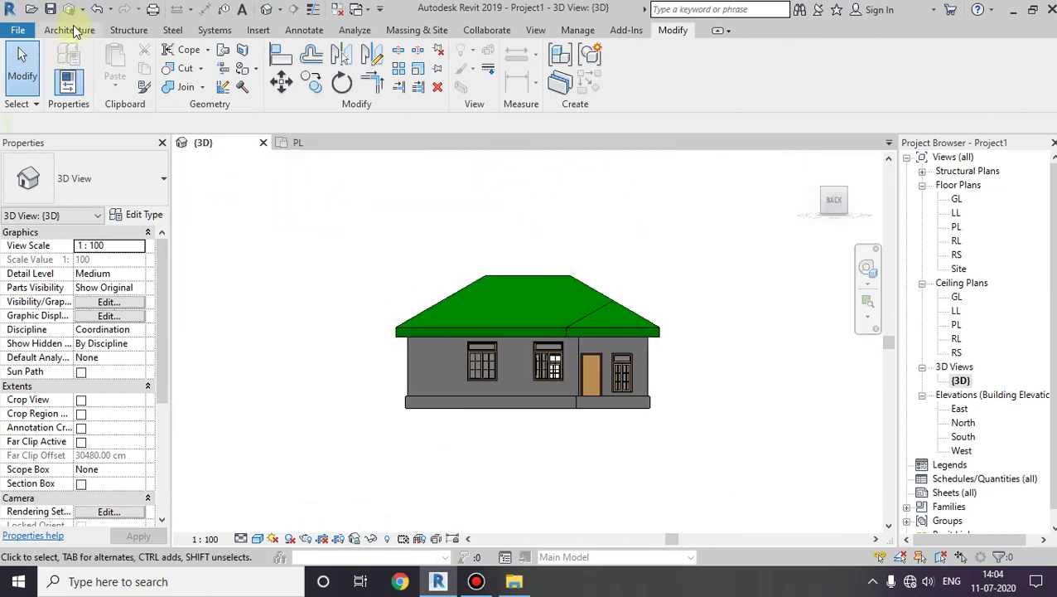
click(75, 30)
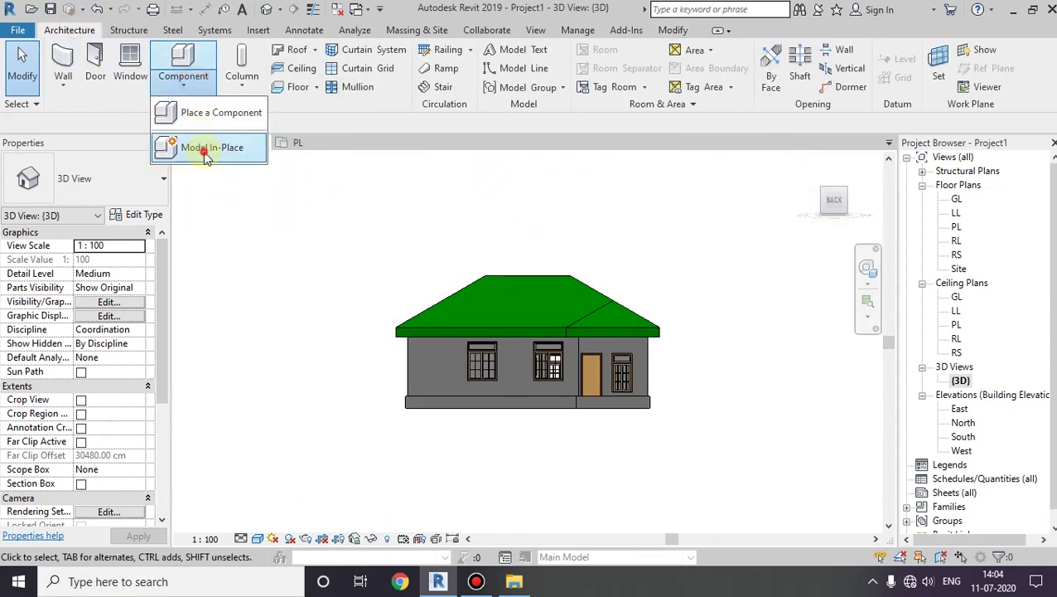
Create a new in-place Casework component and start a Sweep in it
click(209, 147)
click(451, 201)
double_click(452, 200)
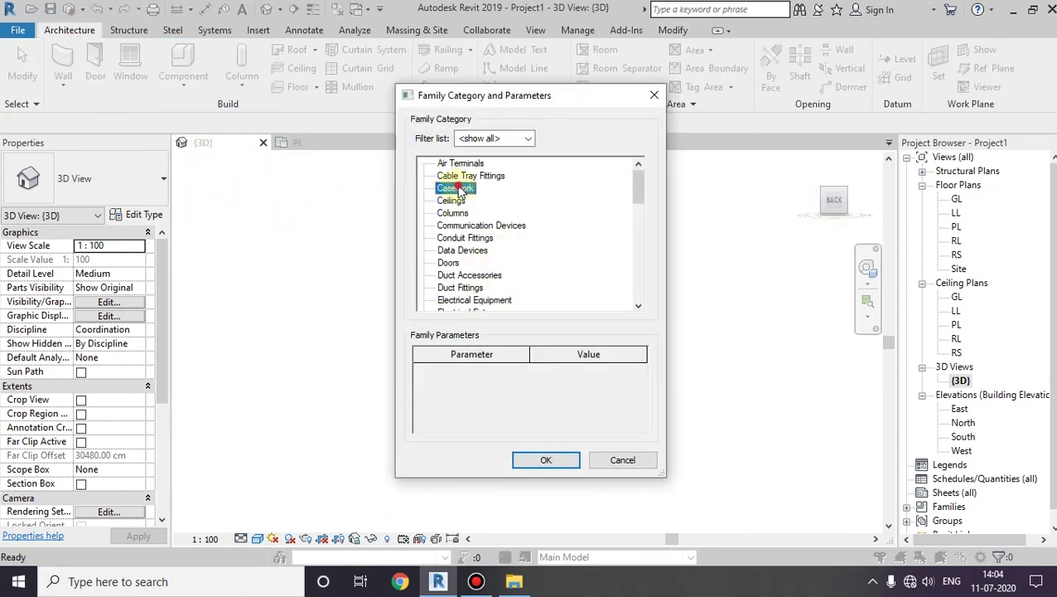
click(532, 314)
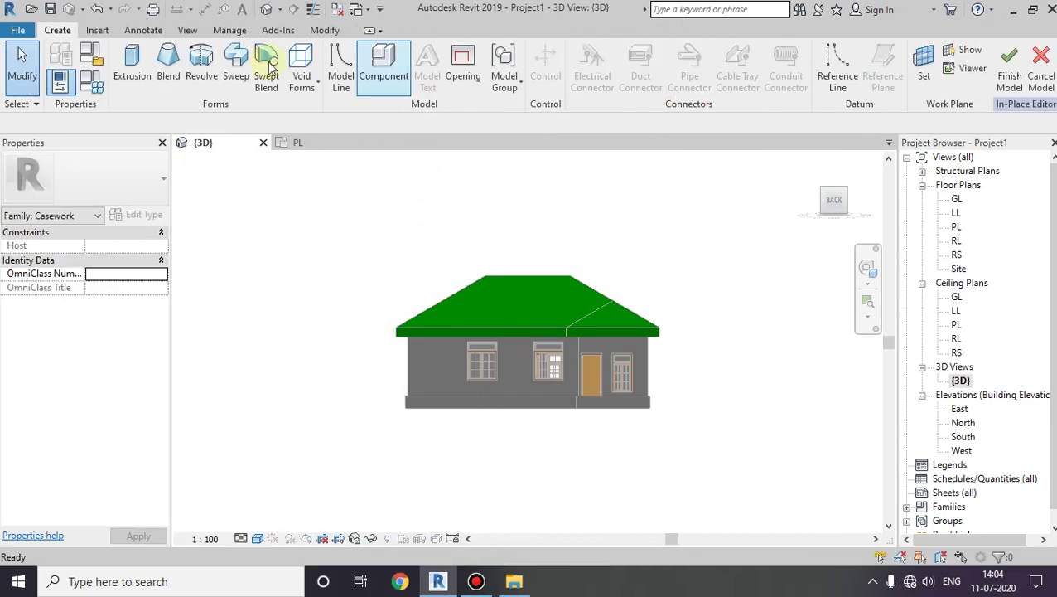
click(236, 78)
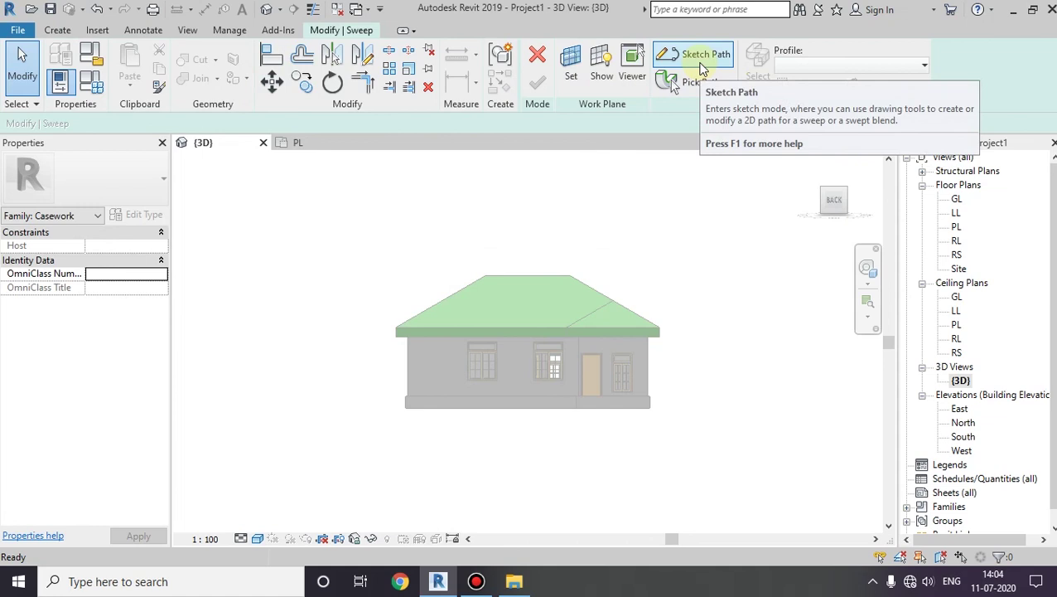
Begin sketching the sweep path with the floor's top face set as the work plane
click(701, 71)
mouse_move(567, 396)
shift+middle_down()
mouse_move(588, 460)
mouse_move(607, 431)
shift+middle_up()
scroll(607, 431, up, 5)
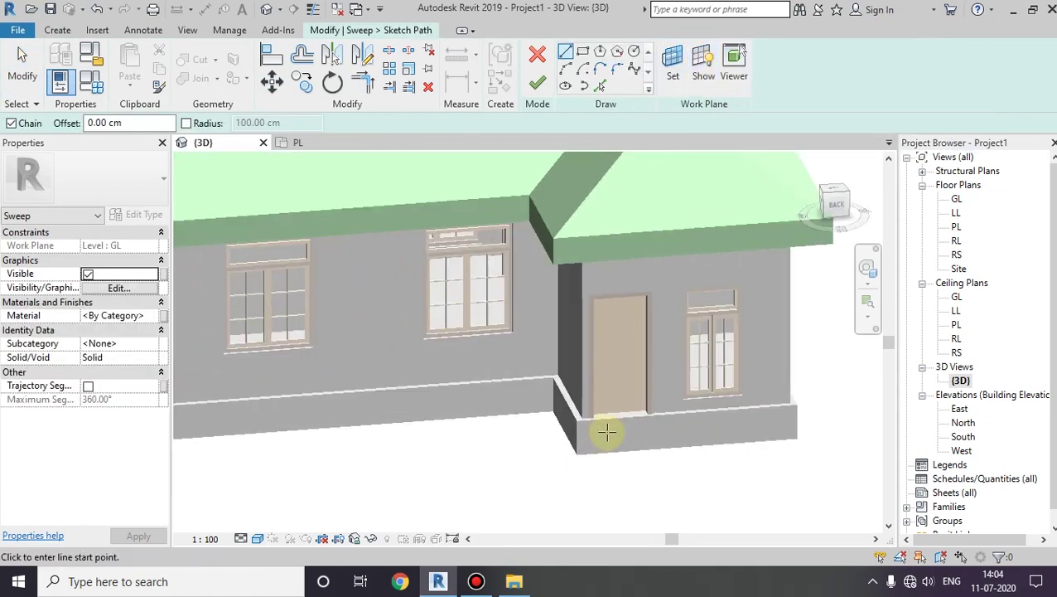
click(672, 59)
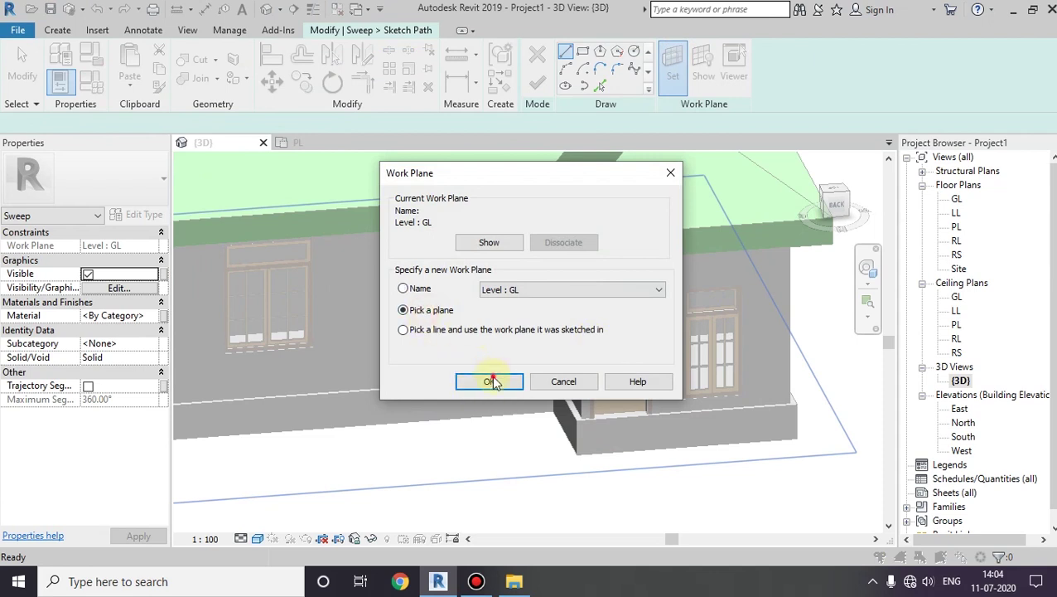
click(491, 381)
click(609, 423)
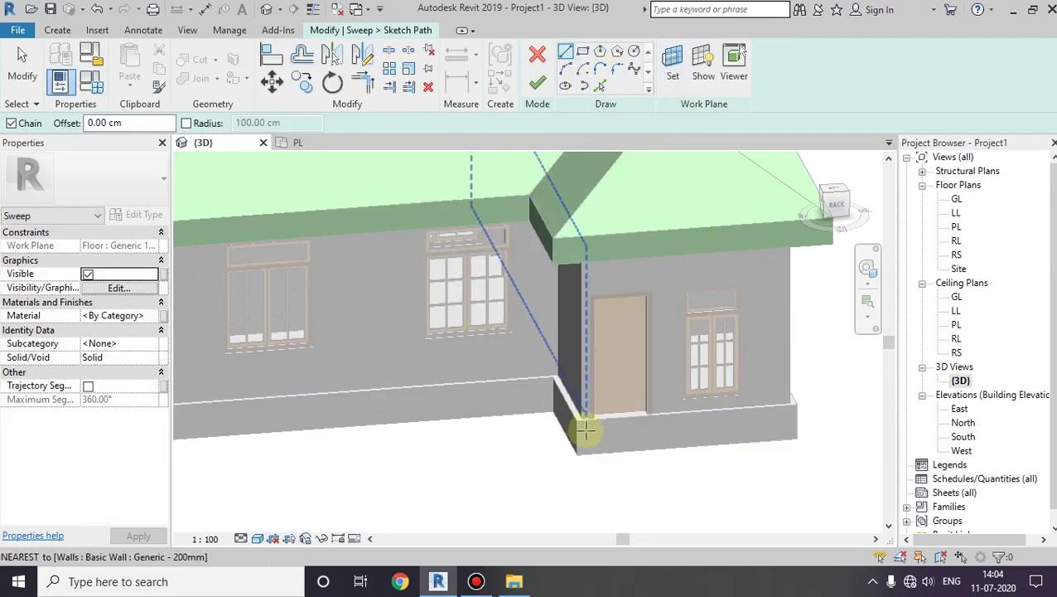
Draw a 118 cm path line along the back door threshold and finish the path
scroll(606, 428, up, 2)
scroll(566, 415, up, 2)
click(561, 404)
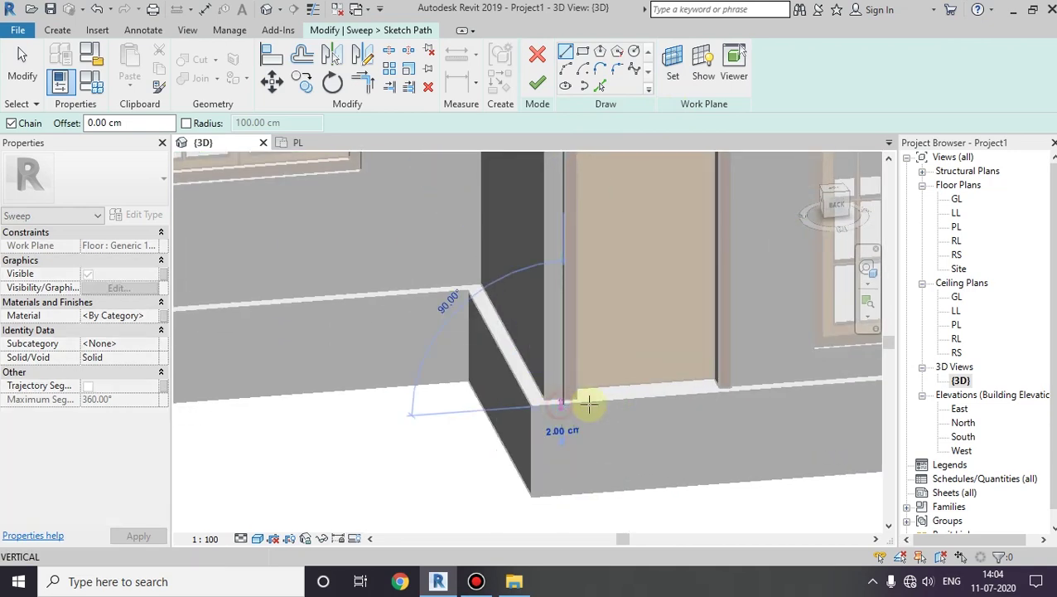
click(748, 388)
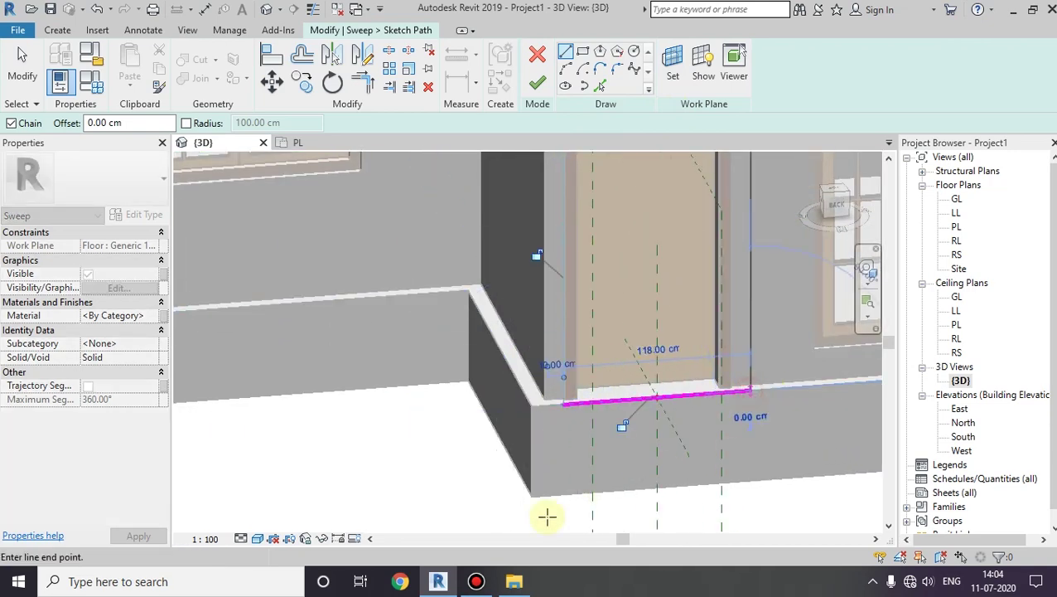
key(Escape)
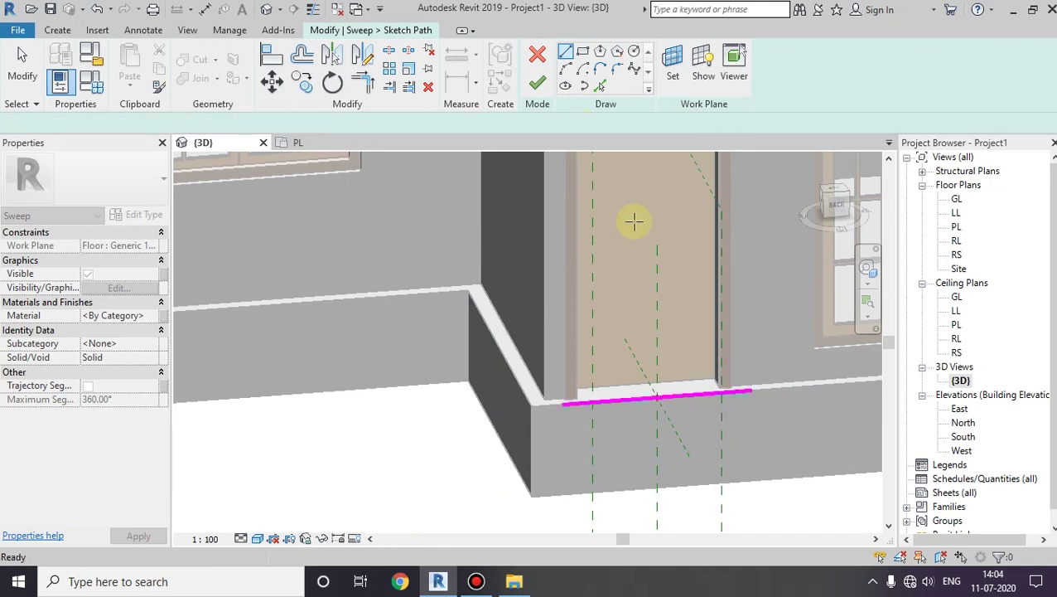
click(535, 86)
Switch to the right-side view and start the profile at the reference-plane intersection
shift+middle_drag(649, 389, 719, 348)
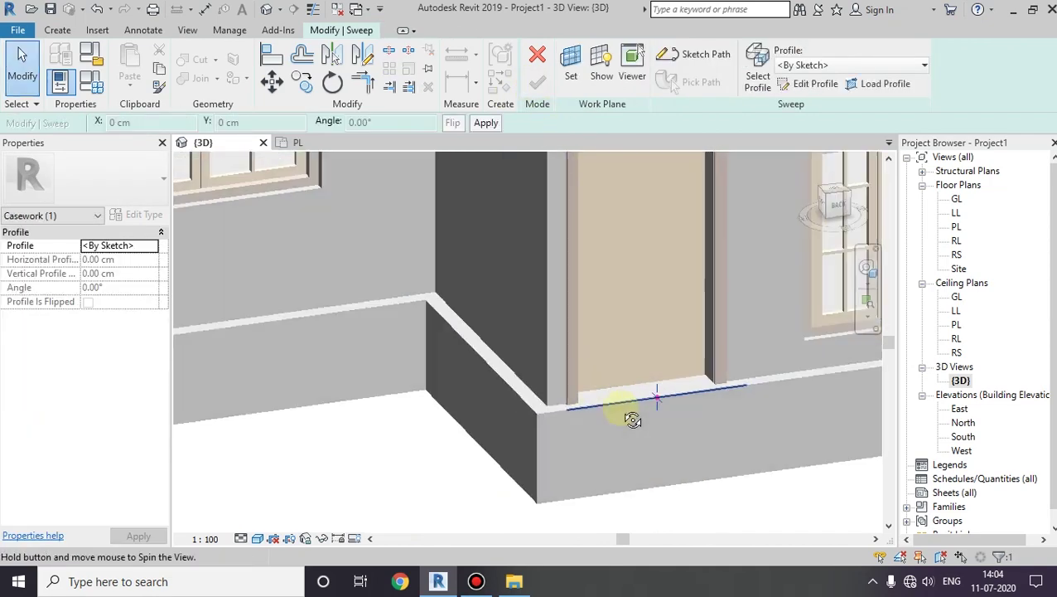
click(831, 201)
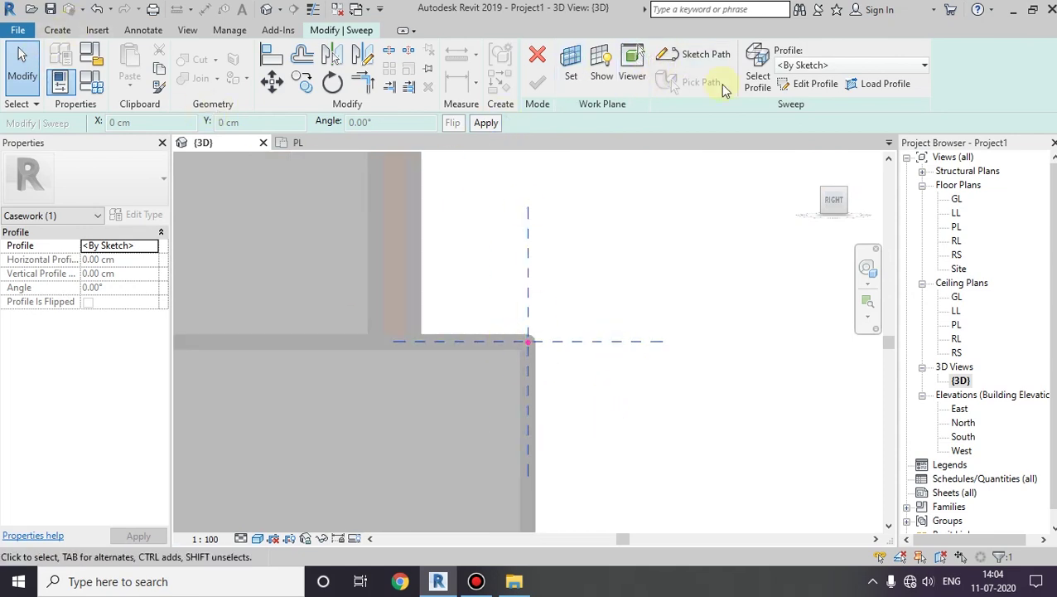
click(809, 84)
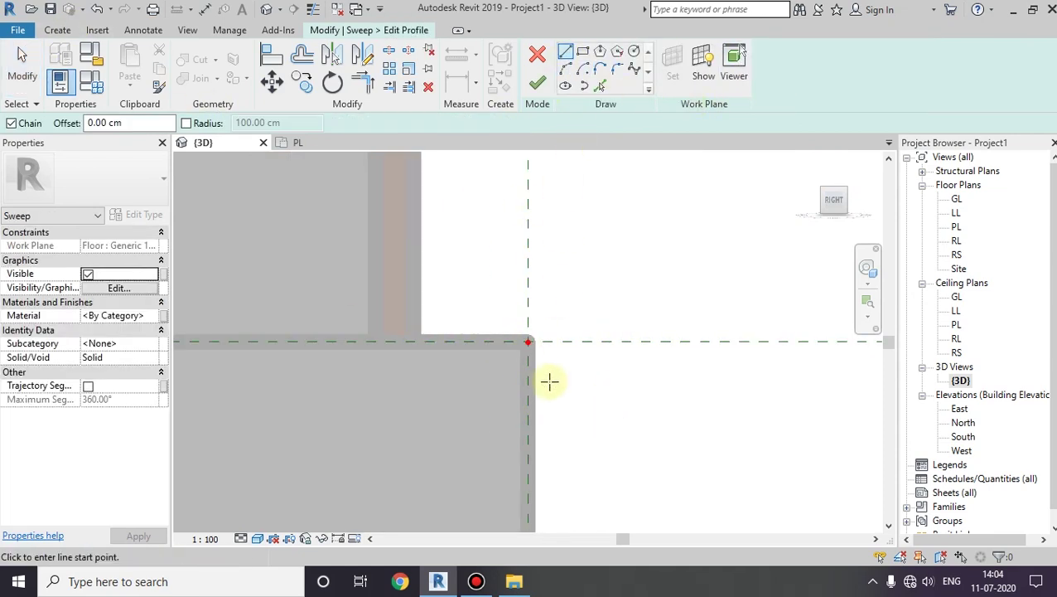
click(528, 341)
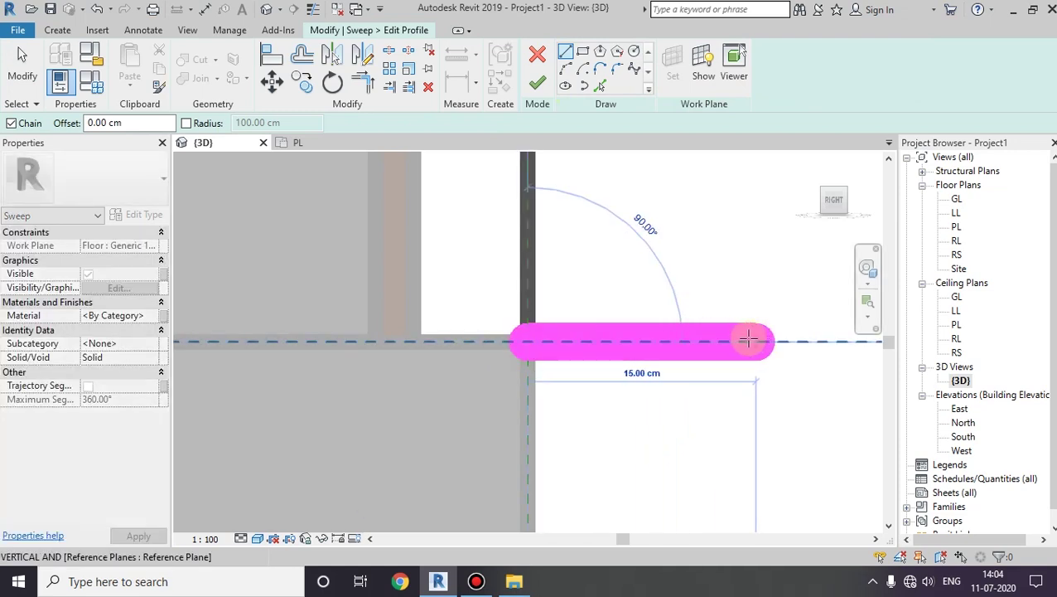
scroll(748, 338, down, 2)
middle_drag(748, 338, 518, 330)
scroll(627, 323, down, 3)
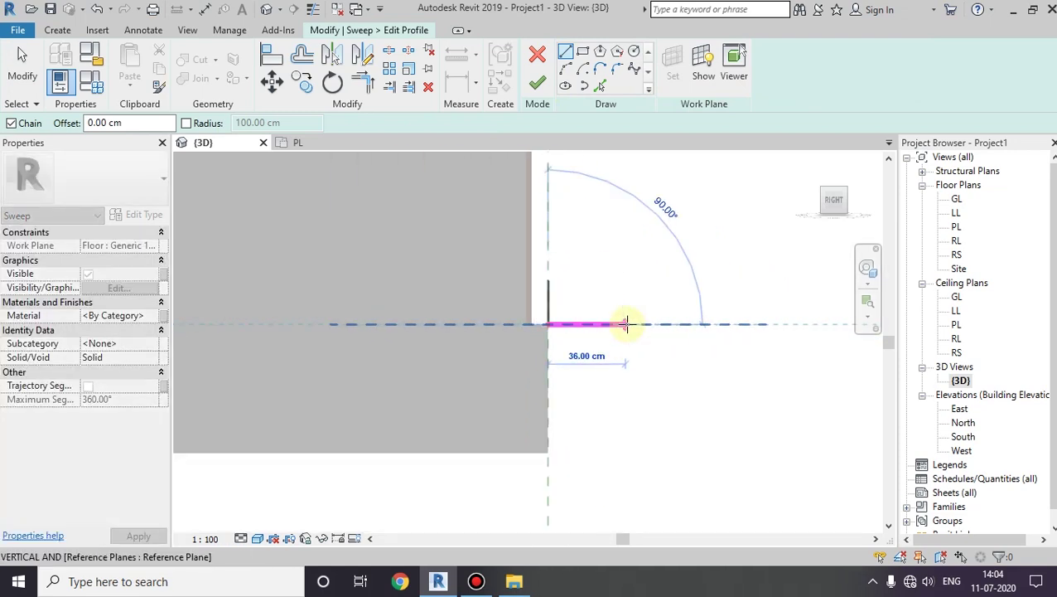
text(30)
Draw two 30 cm treads and risers with a 60 cm bottom edge, close and finish the profile
key(Return)
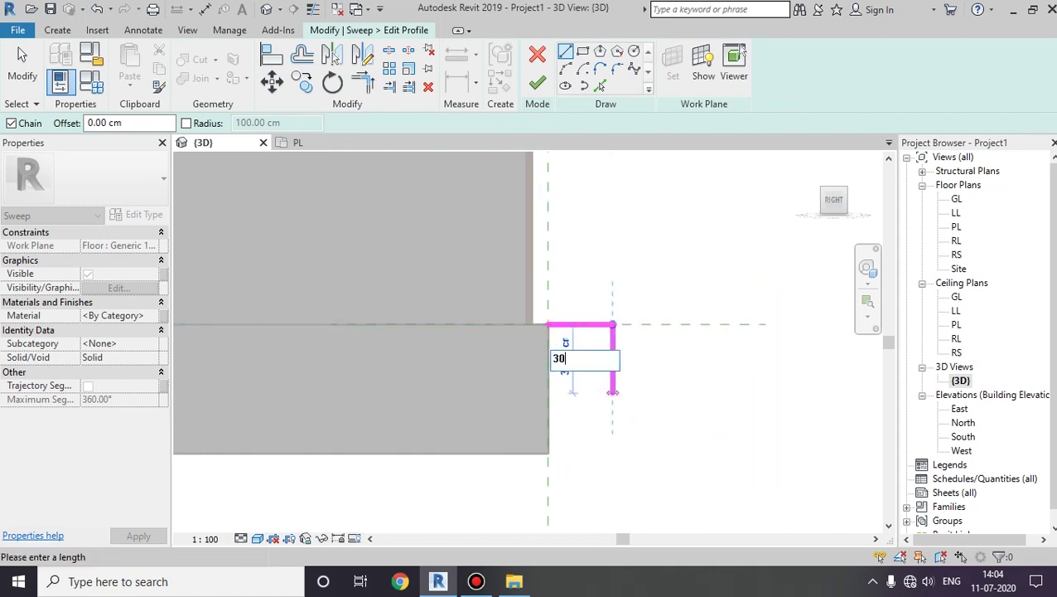
key(Return)
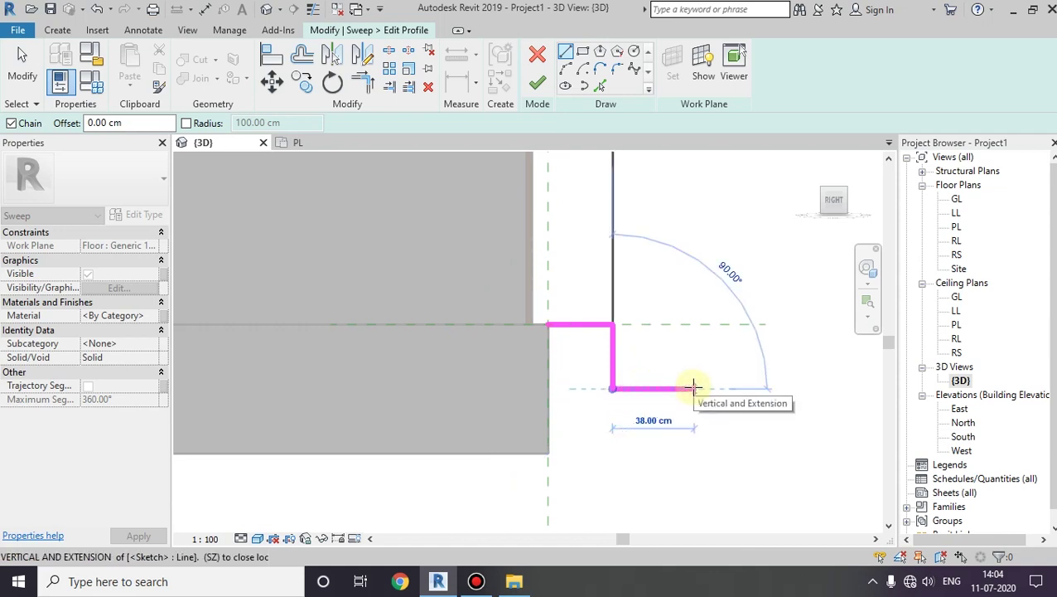
text(30)
key(Return)
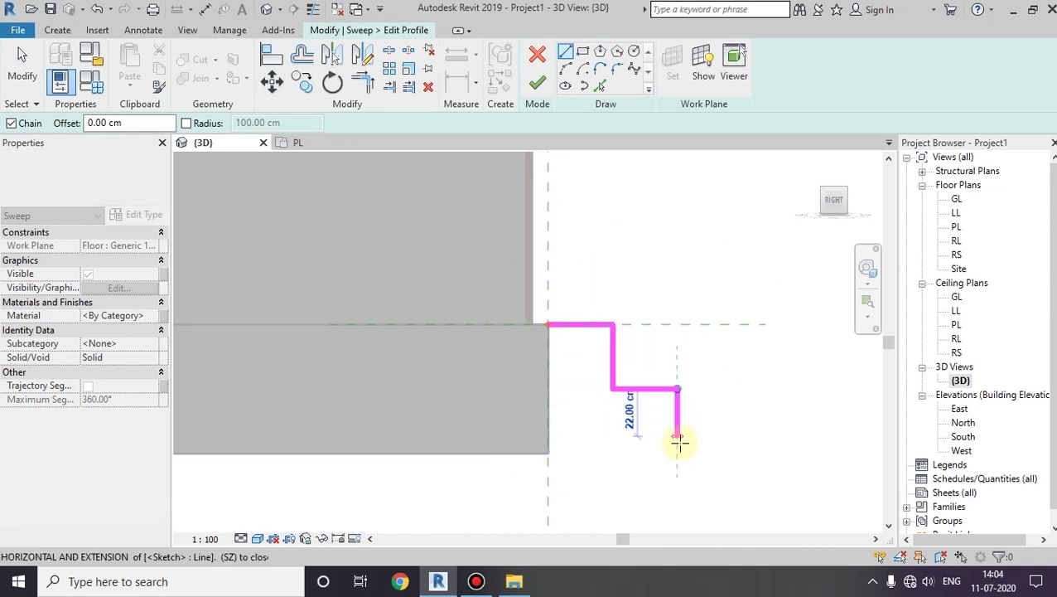
text(30)
key(Return)
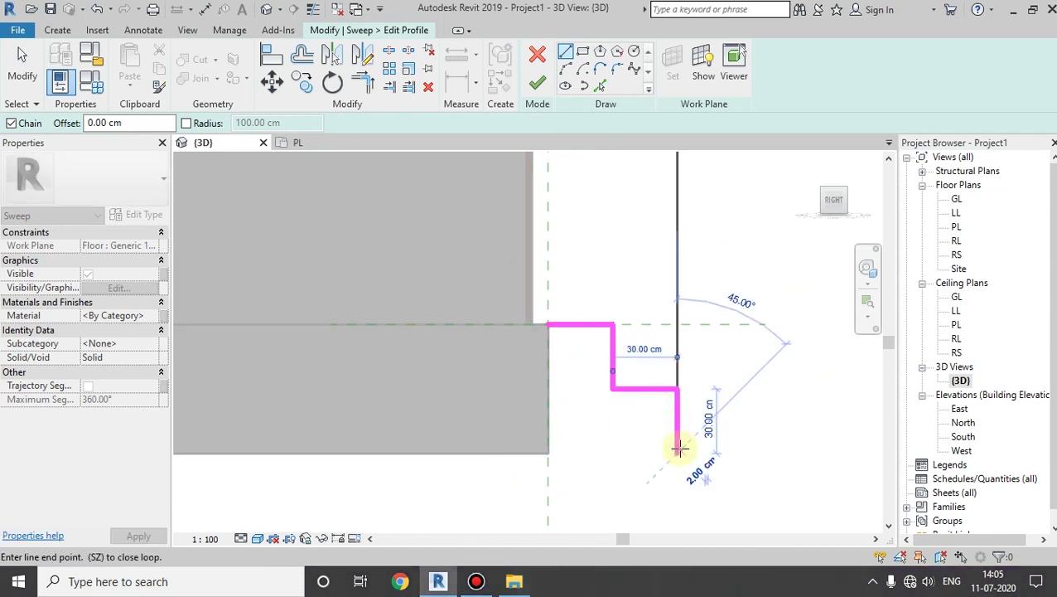
click(547, 452)
click(548, 325)
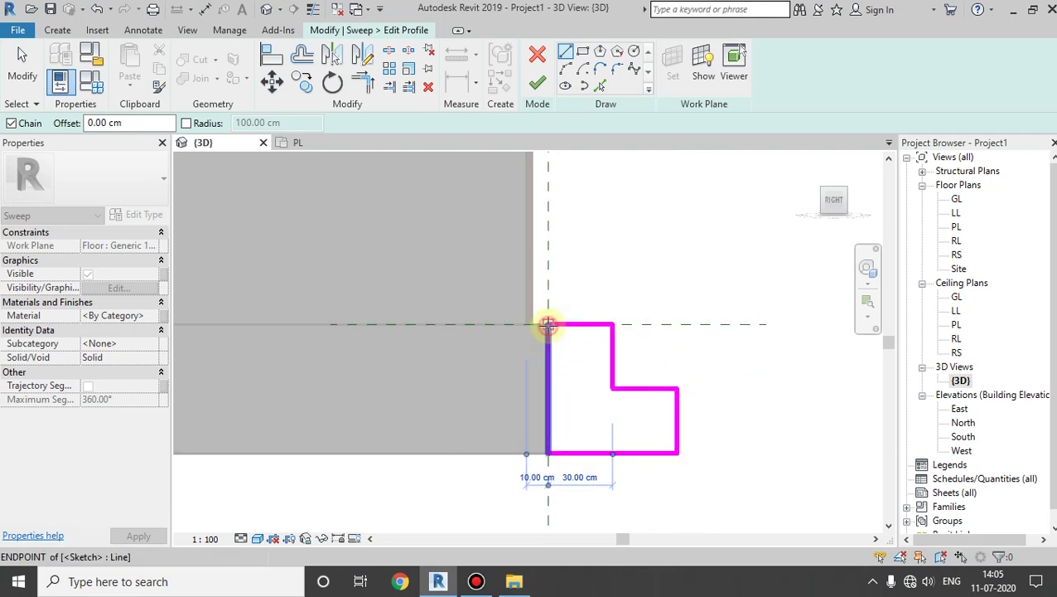
click(536, 76)
Finish the sweep and the in-place model so the back-door step joins the house
click(539, 60)
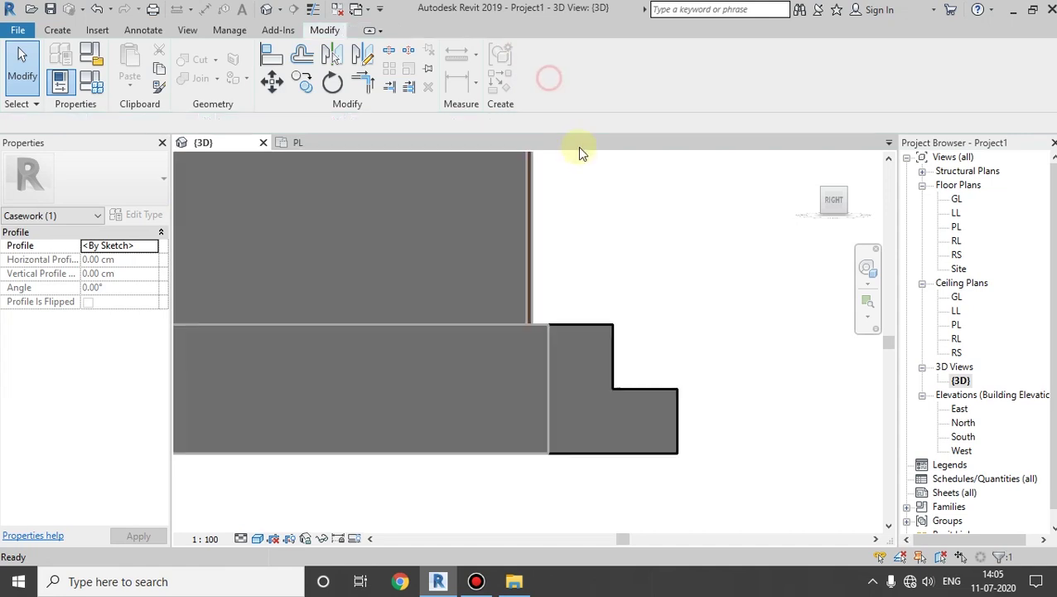
click(771, 83)
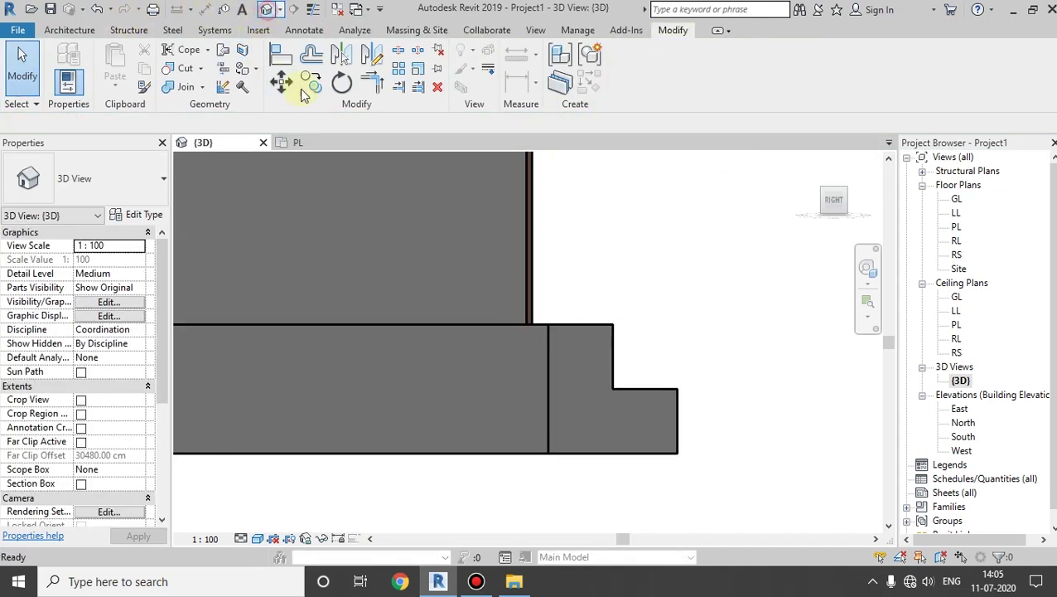
mouse_move(591, 306)
shift+middle_down()
mouse_move(667, 323)
mouse_move(464, 422)
mouse_move(432, 333)
shift+middle_up()
scroll(699, 335, up, 3)
scroll(698, 337, up, 2)
Orbit and zoom in close to inspect the new back-door steps from several angles
mouse_move(698, 337)
shift+middle_down()
mouse_move(605, 313)
mouse_move(748, 342)
mouse_move(495, 391)
mouse_move(684, 348)
mouse_move(571, 331)
mouse_move(503, 370)
mouse_move(488, 364)
mouse_move(484, 295)
mouse_move(489, 384)
mouse_move(524, 427)
mouse_move(491, 407)
mouse_move(518, 434)
shift+middle_up()
scroll(606, 313, down, 3)
scroll(607, 305, down, 2)
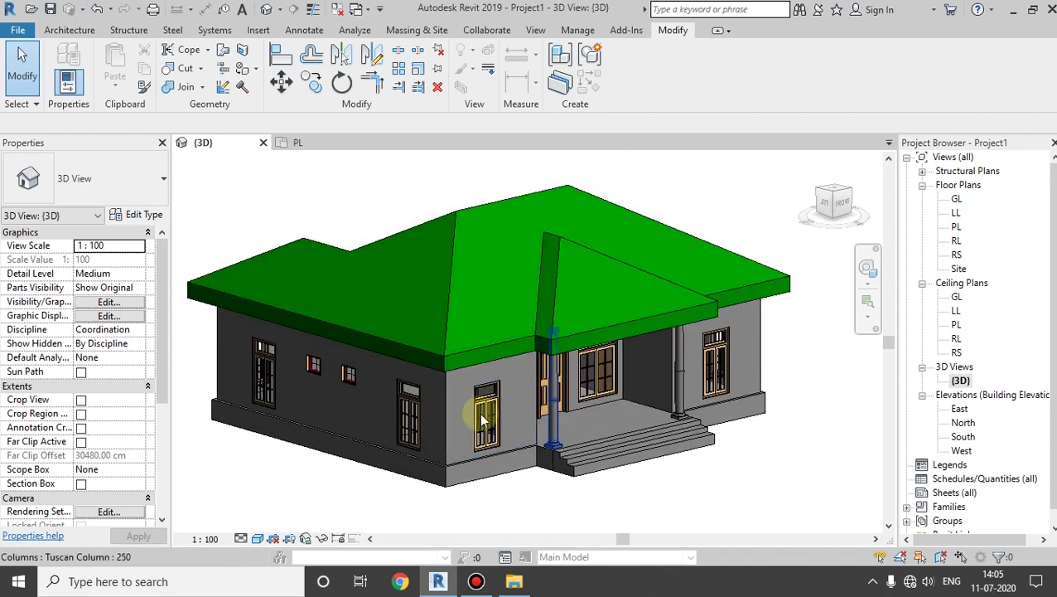
scroll(667, 415, down, 3)
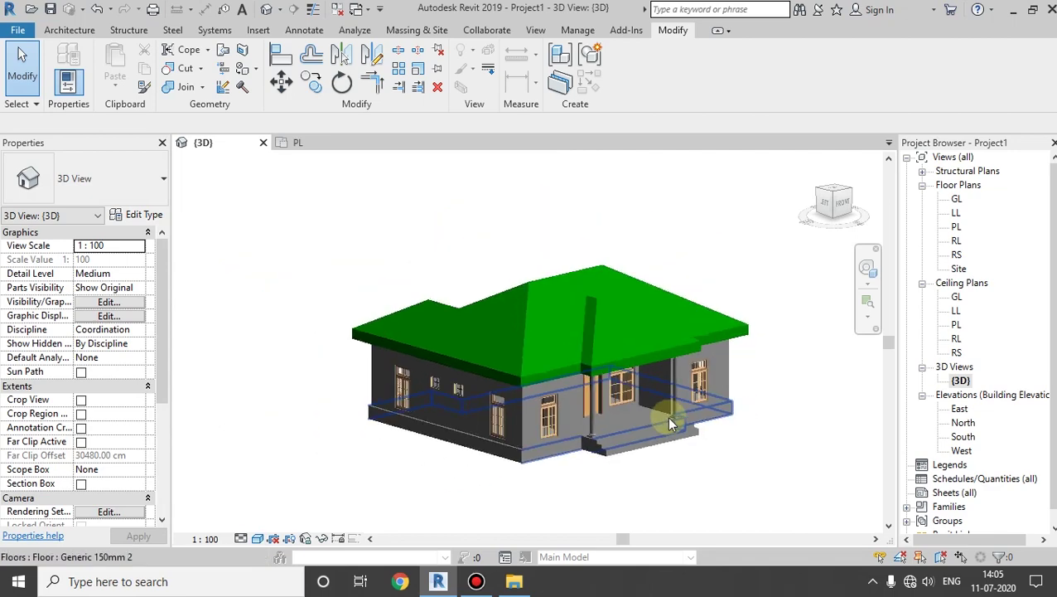
mouse_move(667, 415)
shift+middle_down()
mouse_move(577, 323)
mouse_move(559, 361)
shift+middle_up()
scroll(538, 349, up, 3)
scroll(539, 349, up, 2)
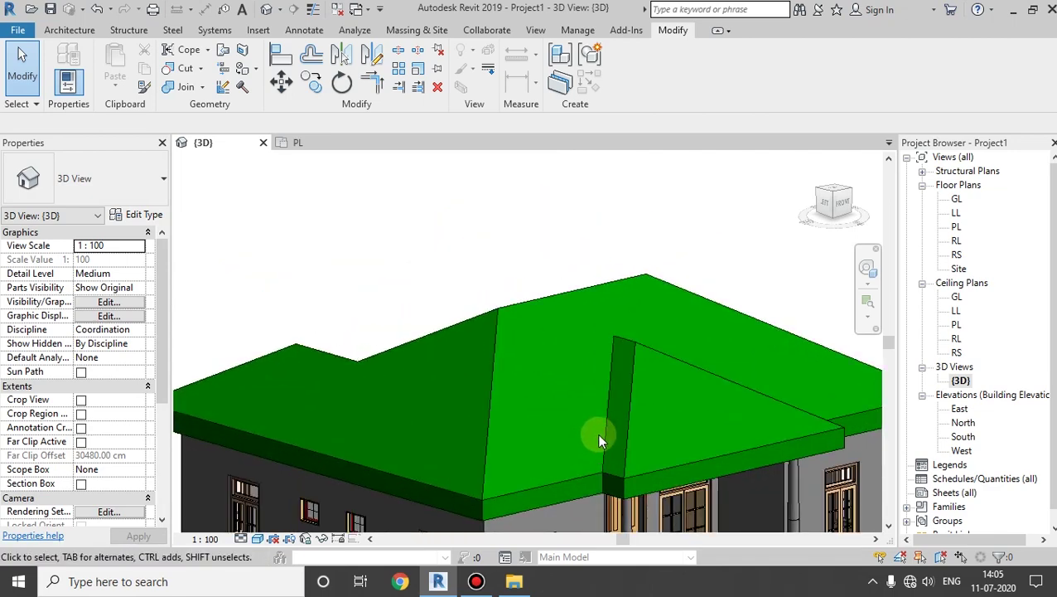
scroll(632, 454, down, 2)
scroll(631, 454, down, 2)
Orbit around the whole house, viewing its other side and then the front porch
shift+middle_drag(632, 454, 594, 366)
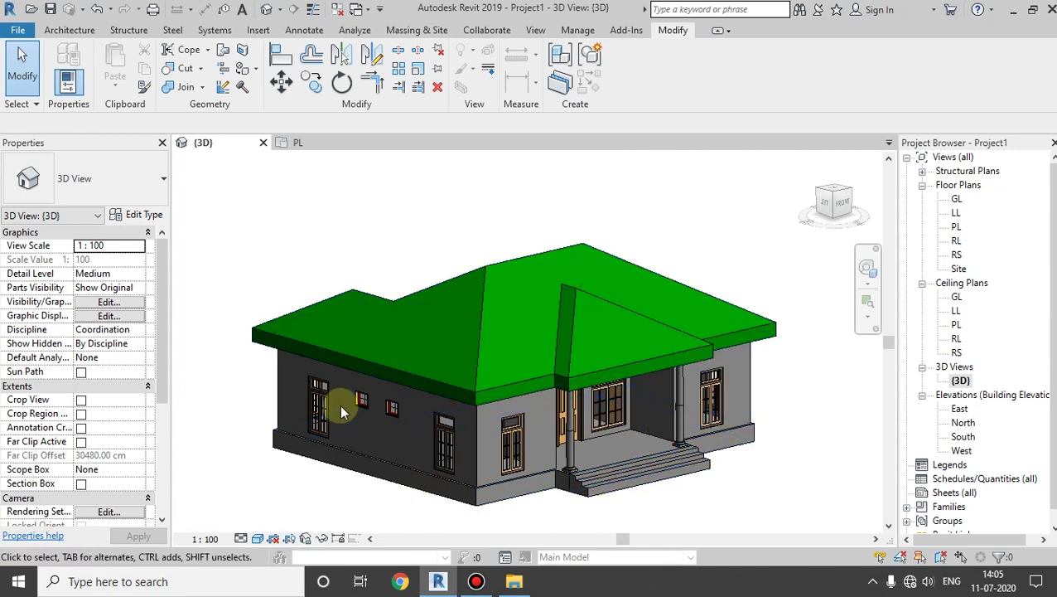
mouse_move(524, 406)
shift+middle_down()
mouse_move(564, 460)
mouse_move(685, 365)
mouse_move(681, 396)
mouse_move(484, 395)
mouse_move(755, 440)
mouse_move(673, 437)
mouse_move(642, 396)
shift+middle_up()
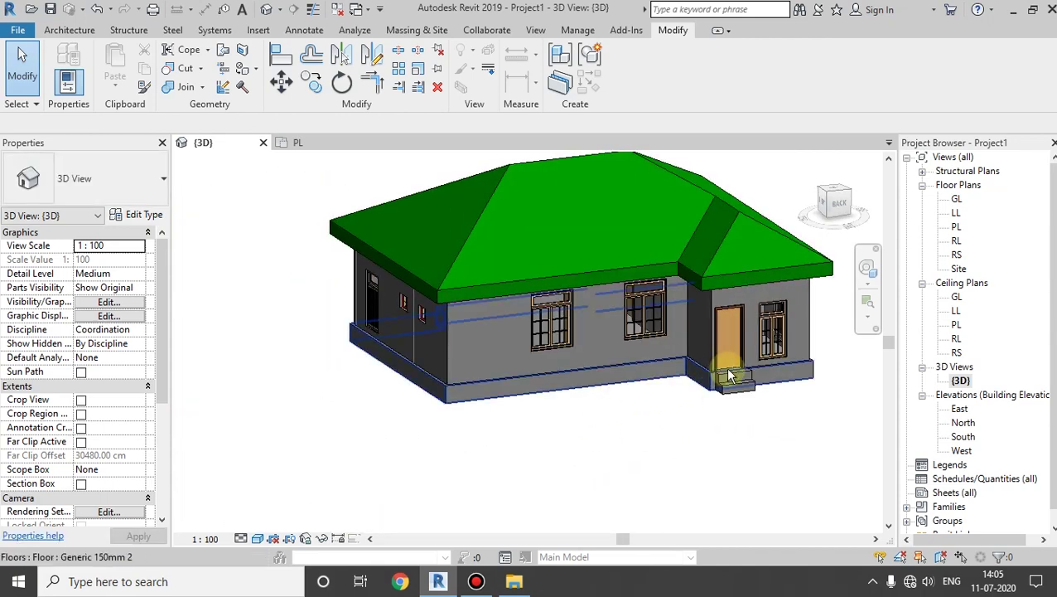
mouse_move(728, 375)
shift+middle_down()
mouse_move(637, 411)
mouse_move(543, 478)
mouse_move(405, 461)
mouse_move(555, 390)
mouse_move(512, 403)
mouse_move(689, 421)
mouse_move(668, 441)
mouse_move(720, 432)
mouse_move(572, 435)
mouse_move(625, 424)
mouse_move(573, 444)
mouse_move(507, 437)
mouse_move(502, 383)
shift+middle_up()
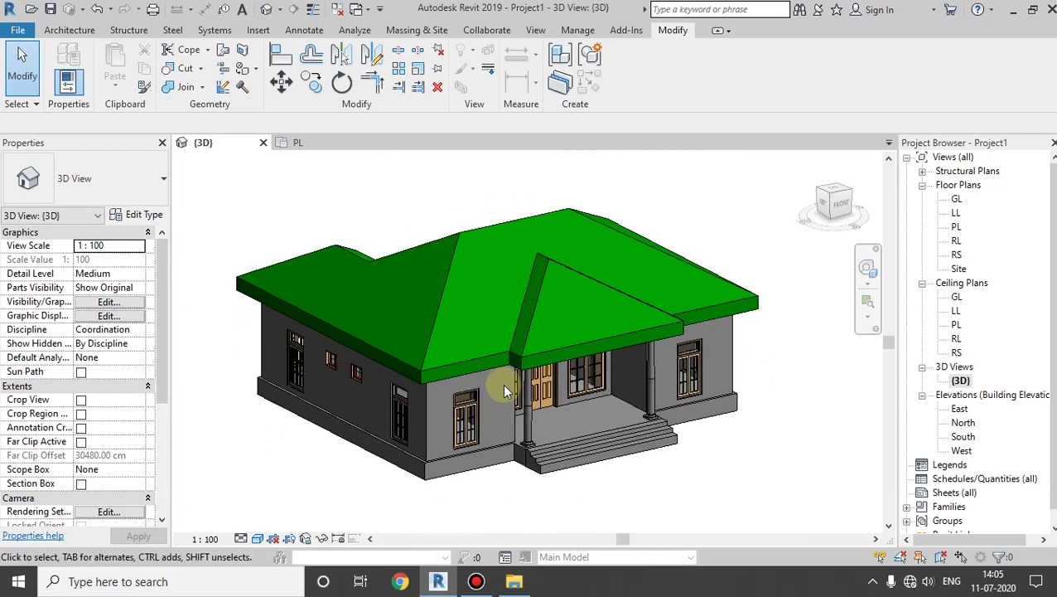
mouse_move(524, 460)
shift+middle_down()
mouse_move(462, 500)
mouse_move(590, 393)
mouse_move(595, 442)
mouse_move(650, 468)
shift+middle_up()
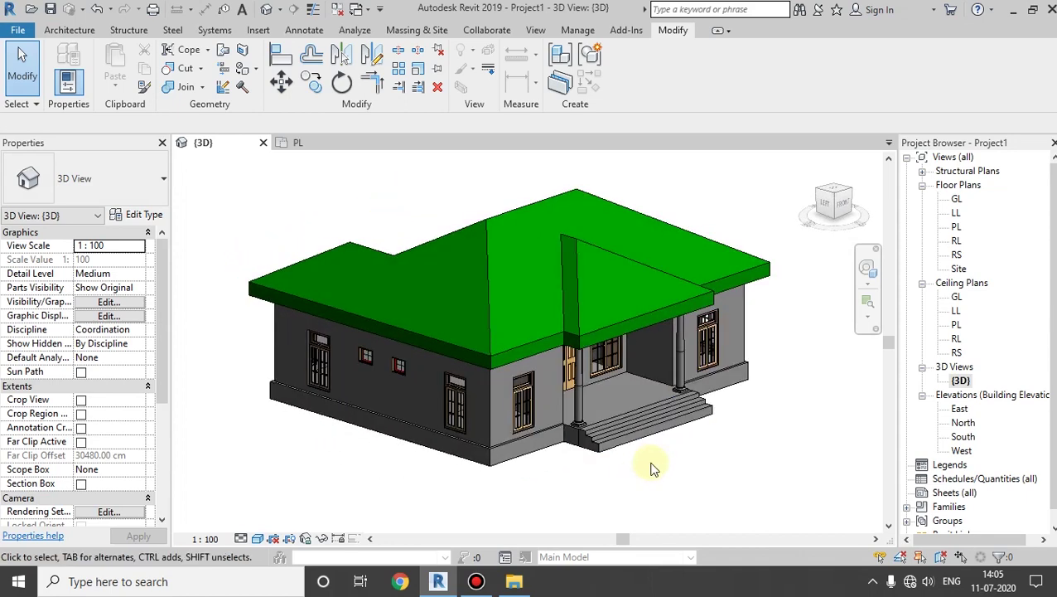